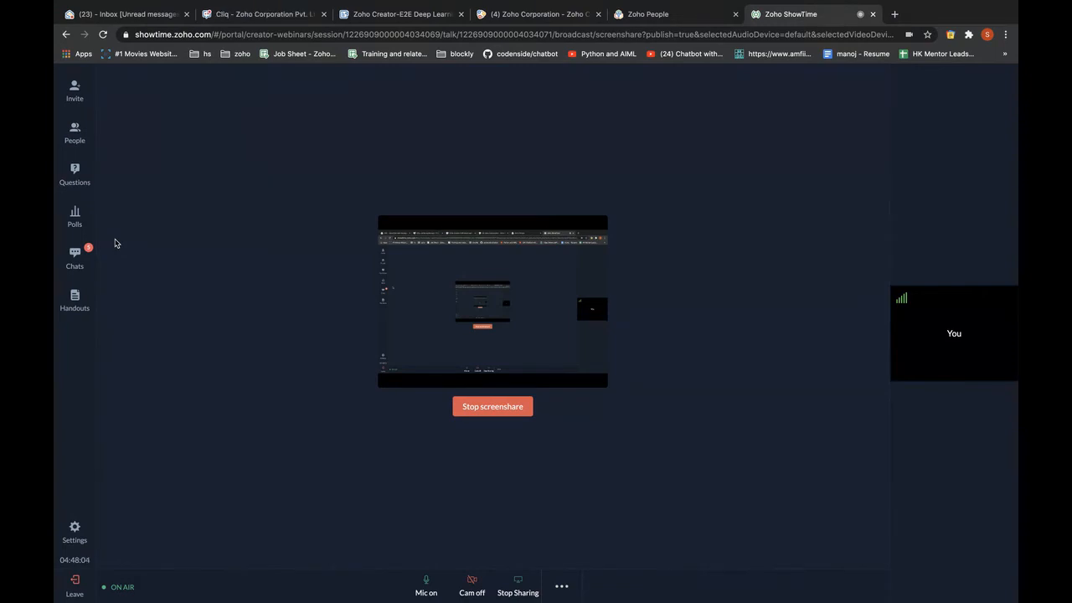
Read the attendees' ShowTime chat messages, then return to the Zoho Creator HTML snippet window.
{"action": "left_click", "coordinate": [74, 255]}
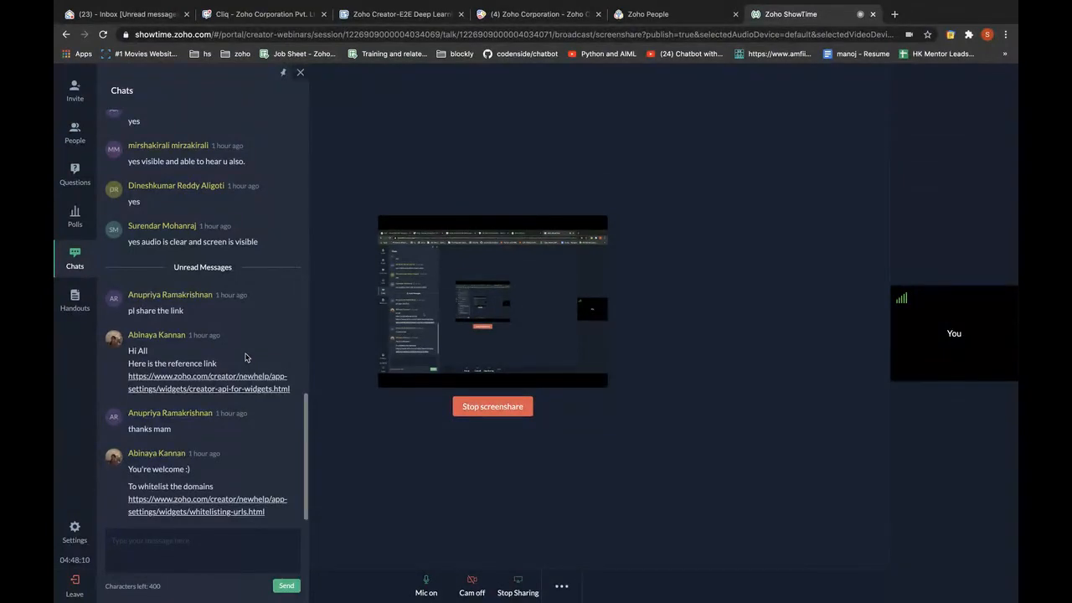
{"action": "left_click", "coordinate": [74, 262]}
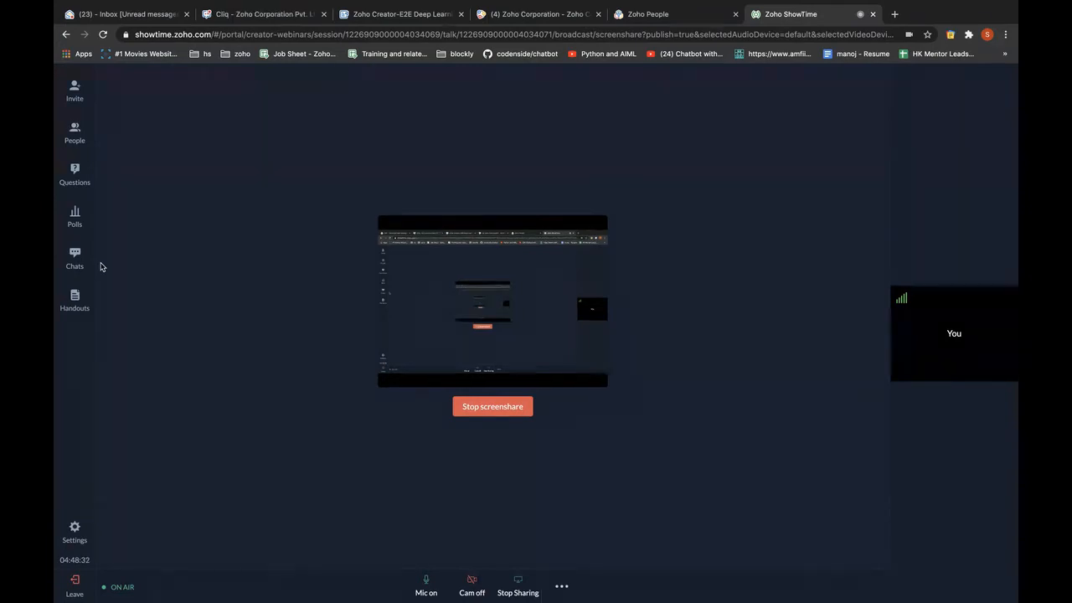
{"action": "key", "text": "ctrl+Left"}
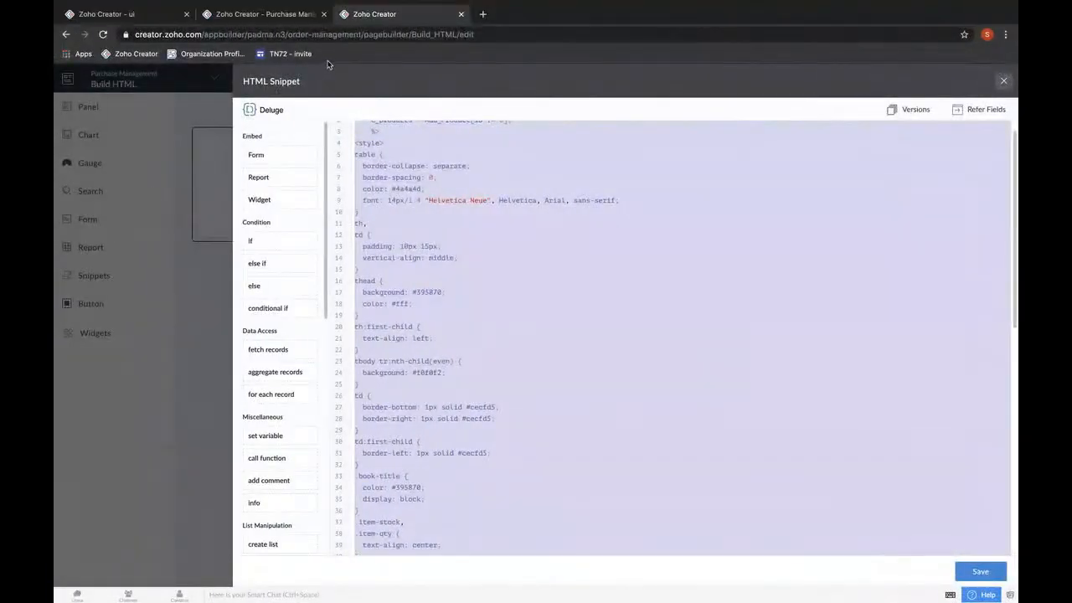
Close the Purchase Management and third tabs, leaving the ui app's All Details report, and edit the app.
{"action": "left_click", "coordinate": [262, 13]}
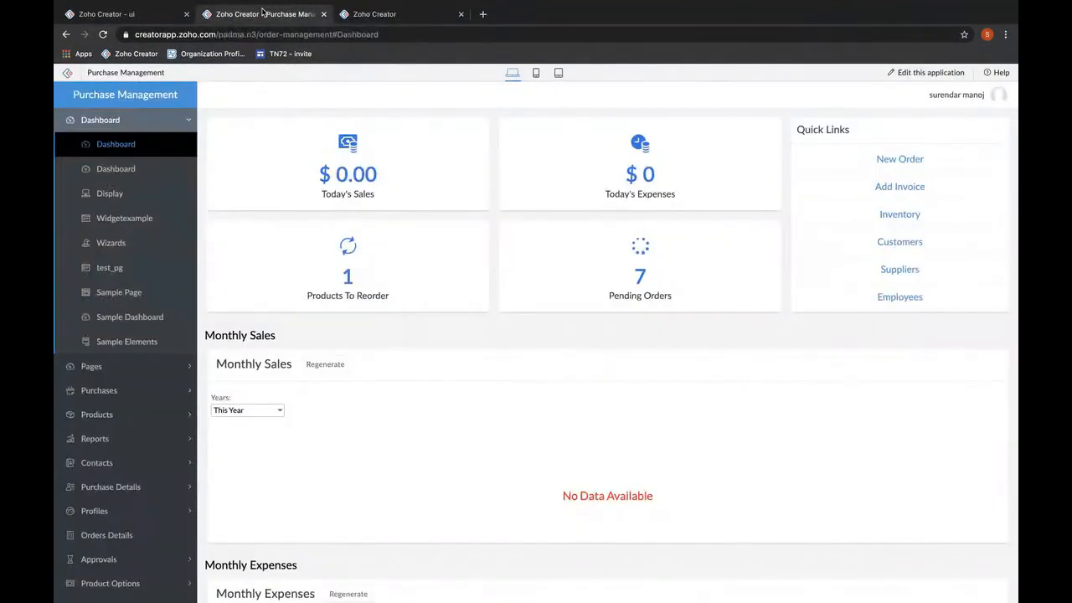
{"action": "left_click", "coordinate": [460, 15]}
{"action": "left_click", "coordinate": [323, 14]}
{"action": "left_click", "coordinate": [310, 34]}
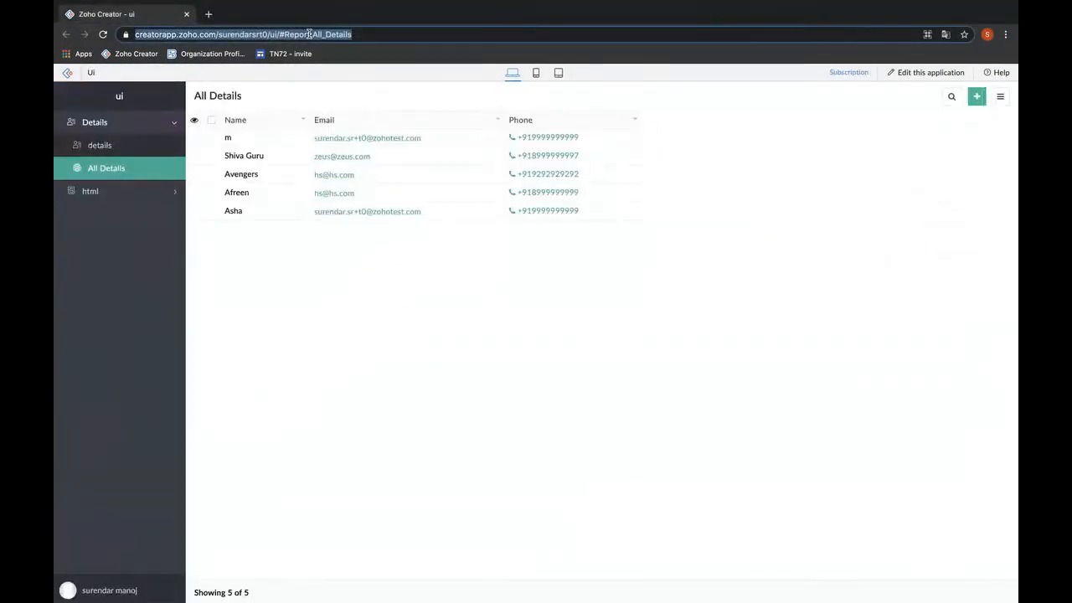
{"action": "left_click", "coordinate": [510, 430]}
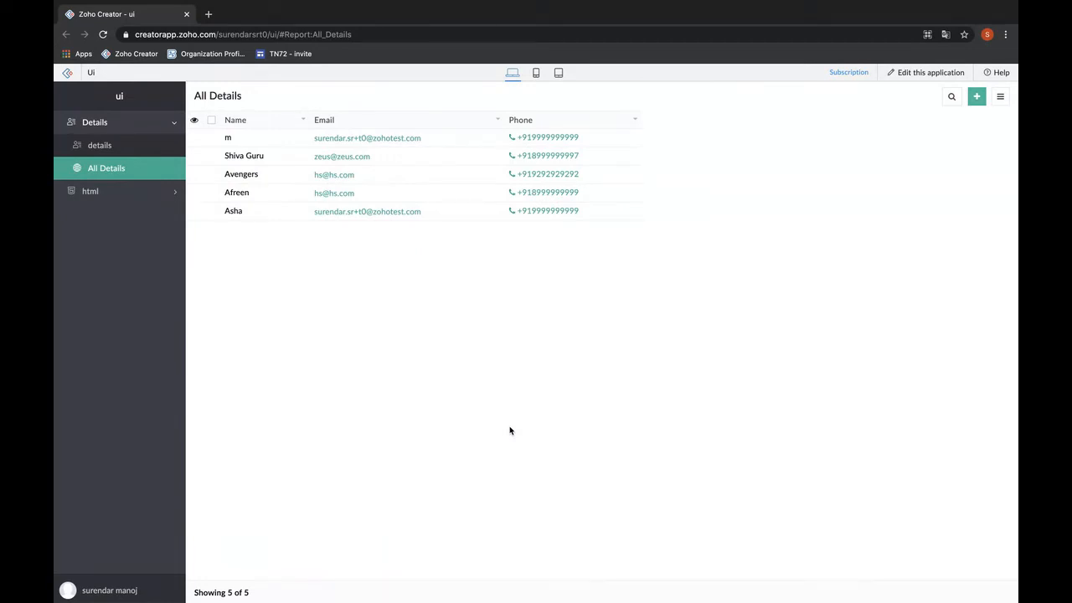
{"action": "left_click", "coordinate": [912, 81]}
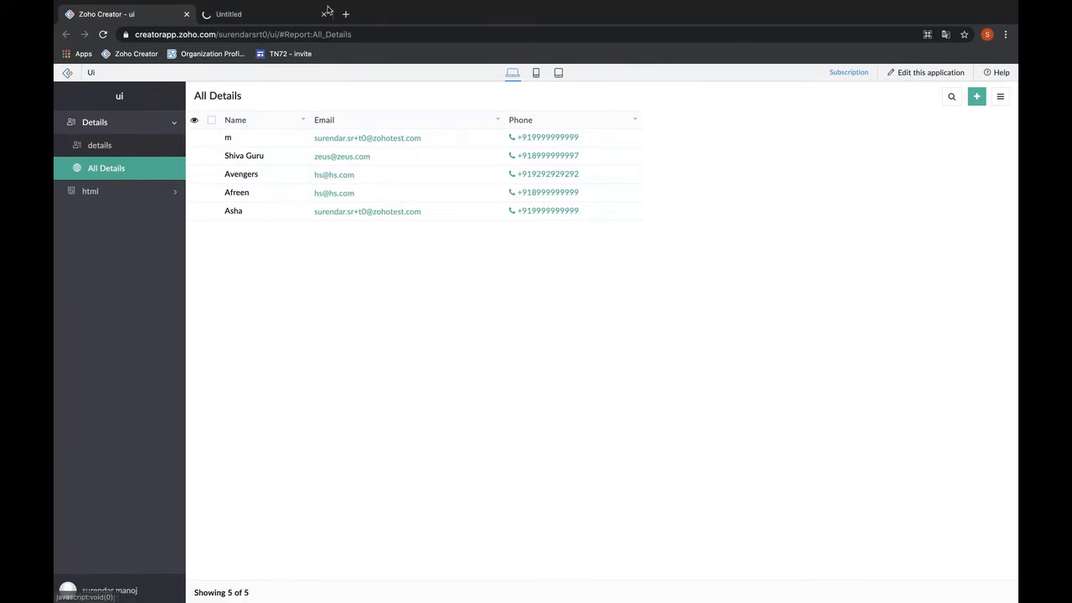
View the ui app's Settings > Users list of admin and developers, then go back to ShowTime.
{"action": "left_click", "coordinate": [263, 13]}
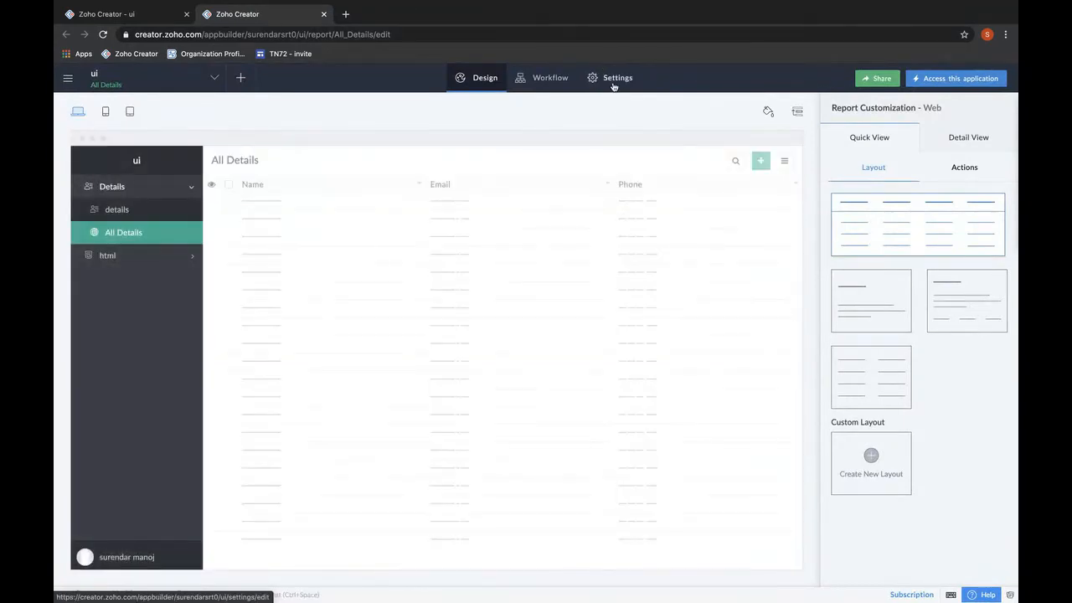
{"action": "left_click", "coordinate": [615, 78]}
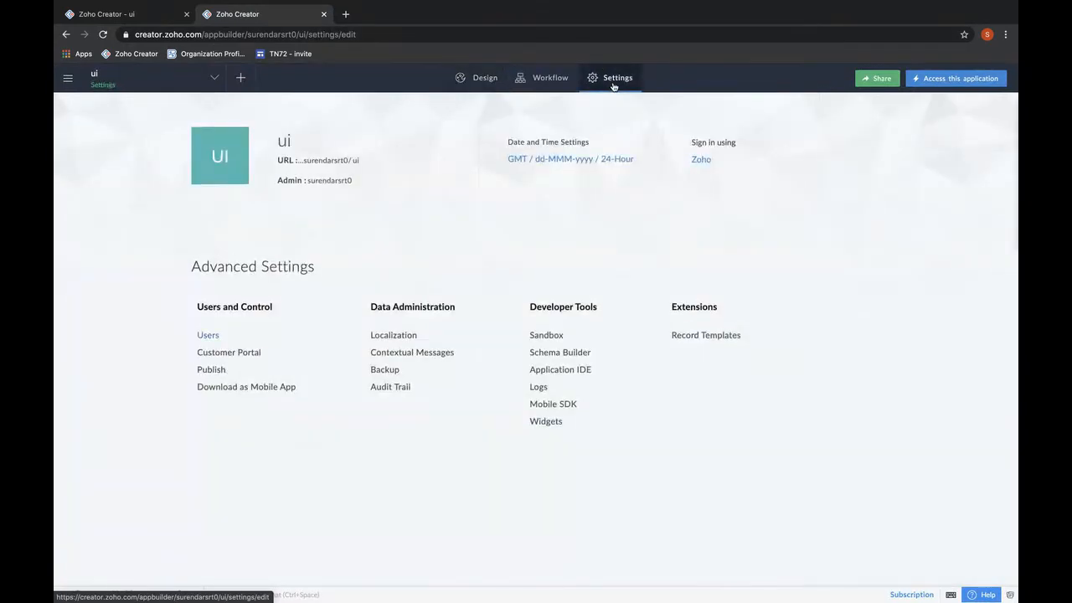
{"action": "left_click", "coordinate": [205, 335]}
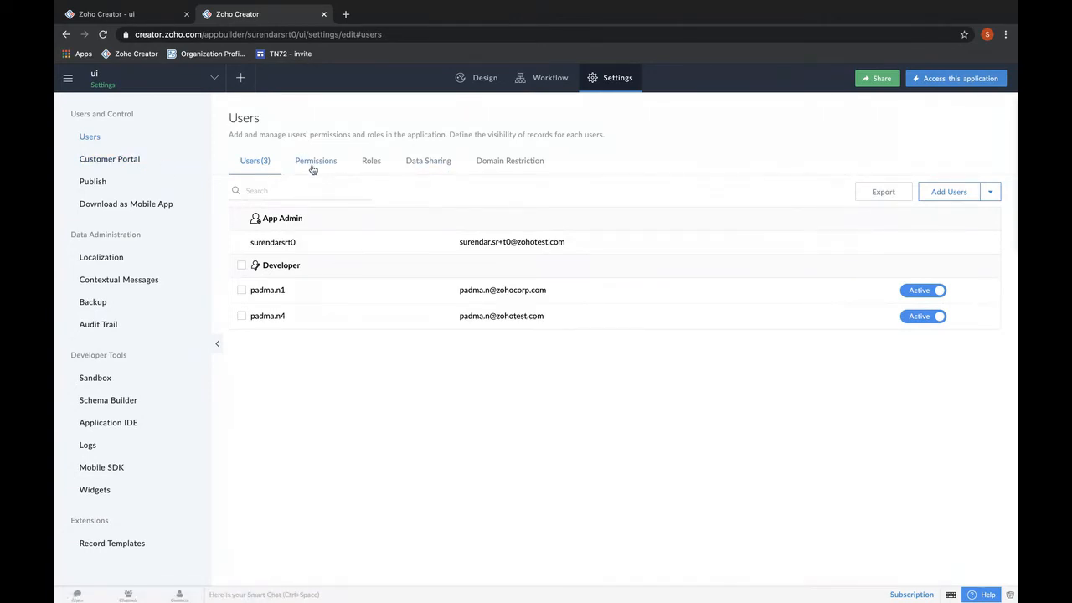
{"action": "key", "text": "ctrl+Right"}
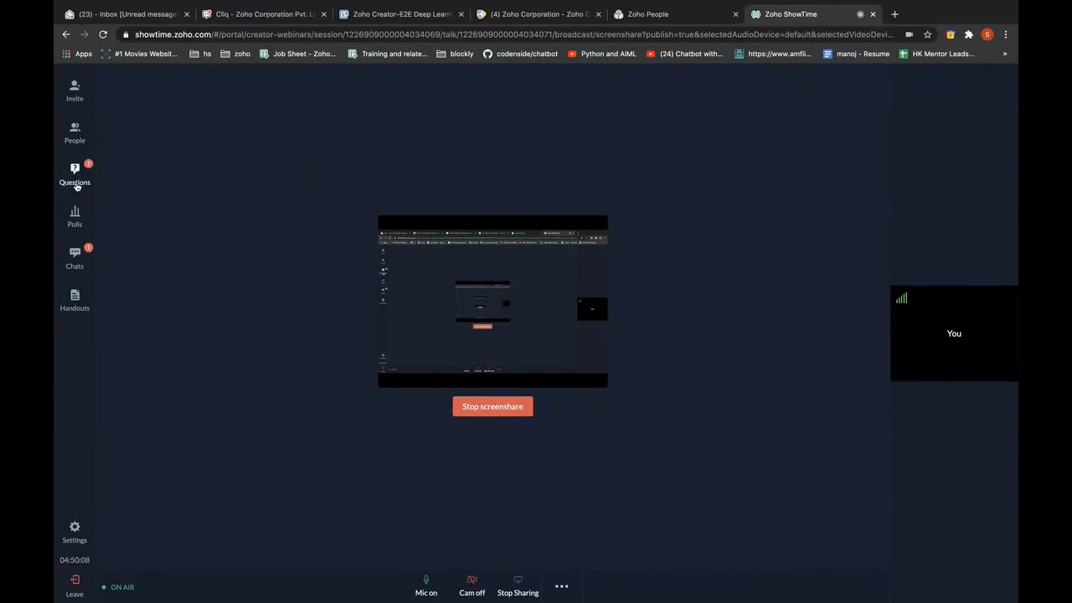
Check the latest attendee chat replies, then return to the ui app's Users settings page.
{"action": "left_click", "coordinate": [90, 270]}
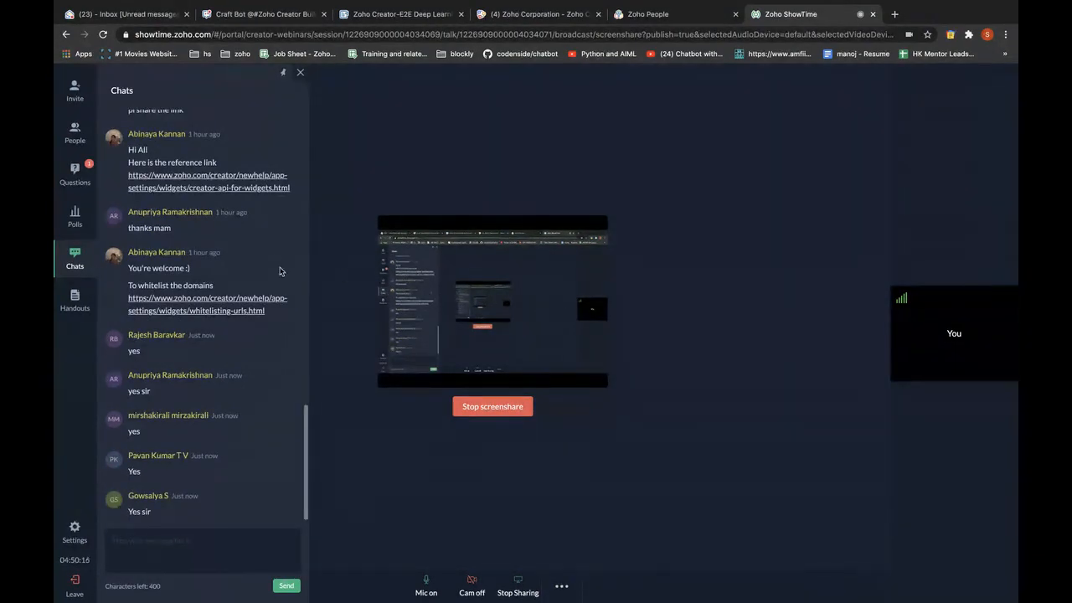
{"action": "left_click", "coordinate": [299, 73]}
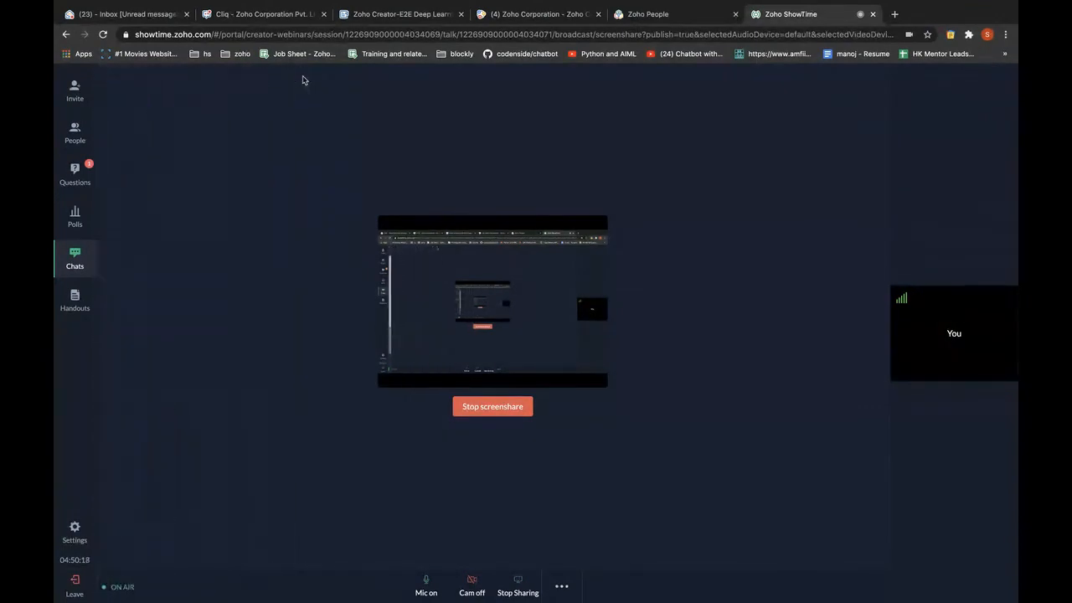
{"action": "key", "text": "ctrl+Left"}
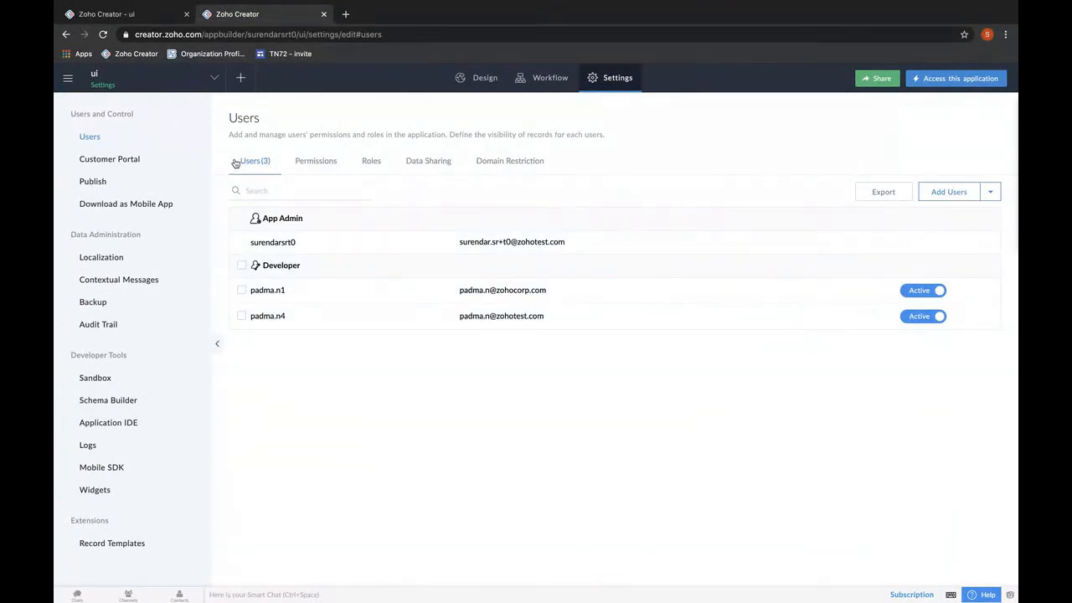
Switch to the E2E-Day 3 app and confirm its Settings > Users page has no users.
{"action": "left_click", "coordinate": [67, 83]}
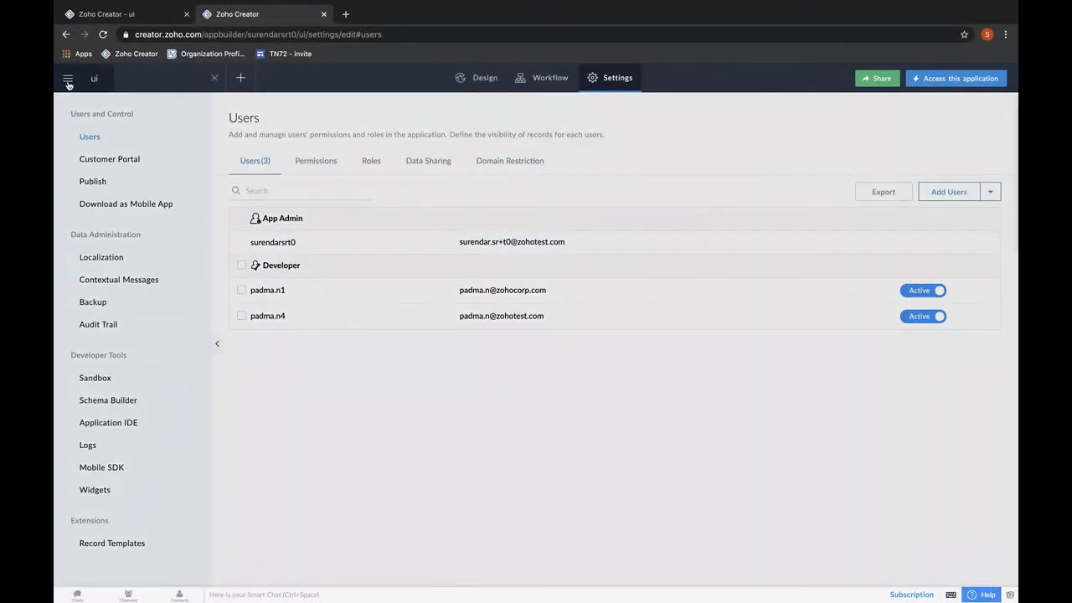
{"action": "left_click", "coordinate": [127, 145]}
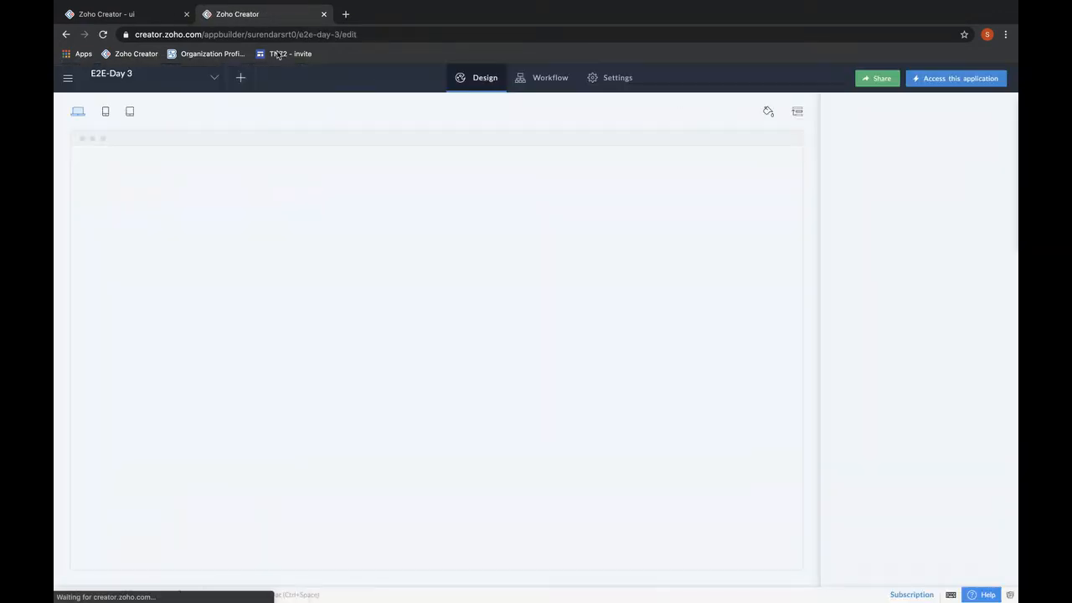
{"action": "left_click", "coordinate": [186, 14]}
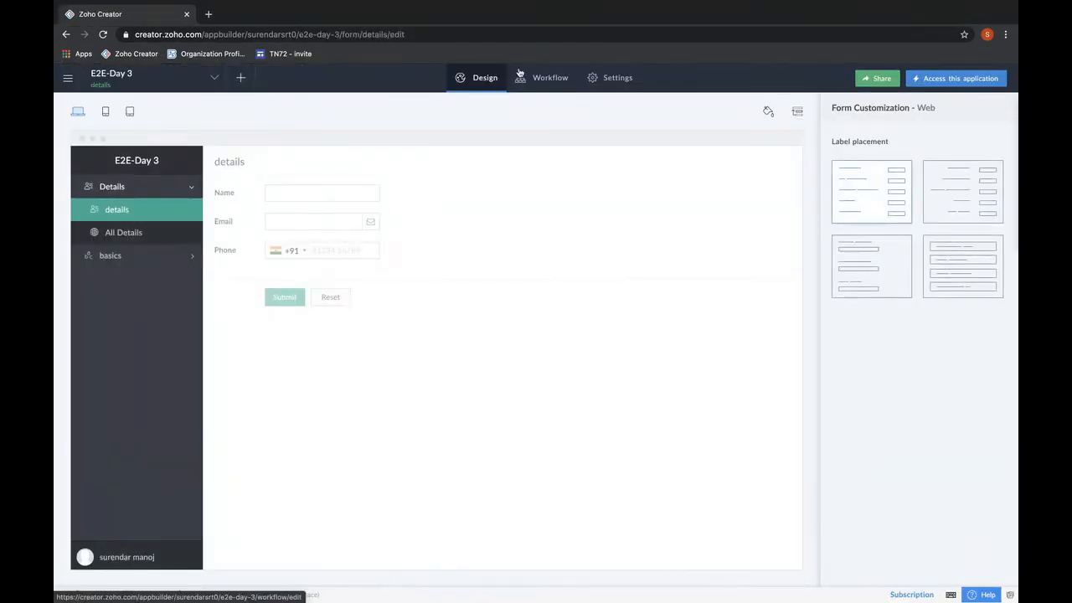
{"action": "left_click", "coordinate": [596, 86]}
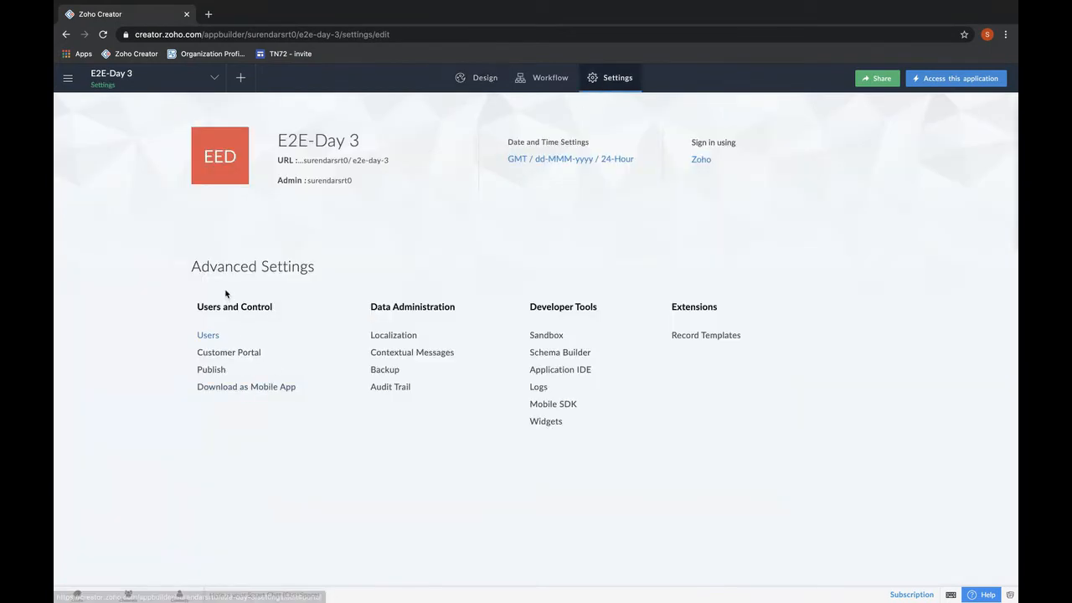
{"action": "left_click", "coordinate": [209, 335]}
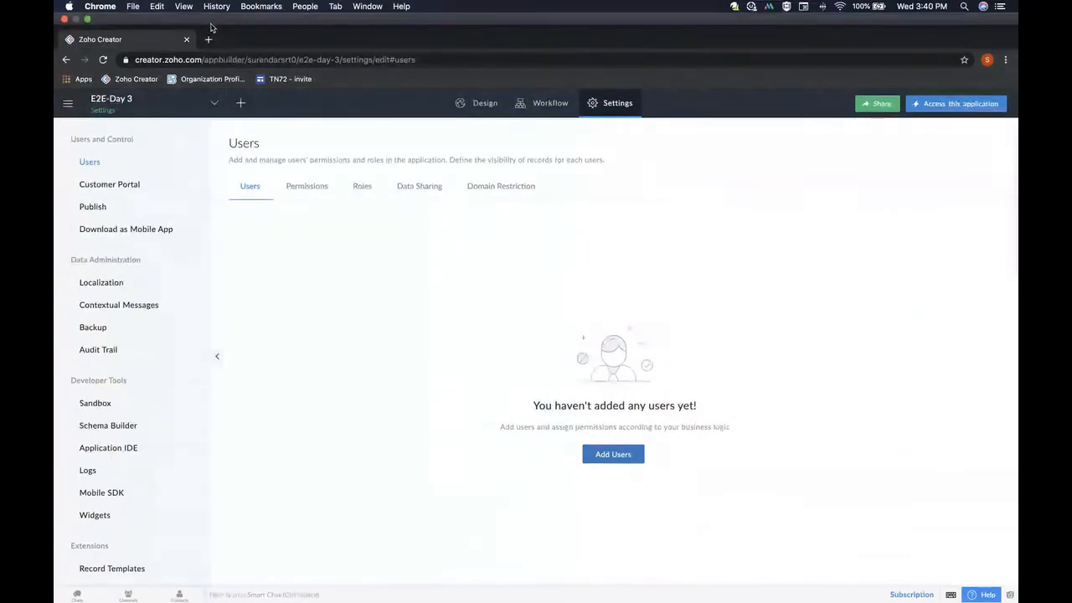
Load creator.zoho.com in a new tab to show the My Applications dashboard.
{"action": "left_click", "coordinate": [208, 39]}
{"action": "type", "text": "creator.zoho.com"}
{"action": "key", "text": "Return"}
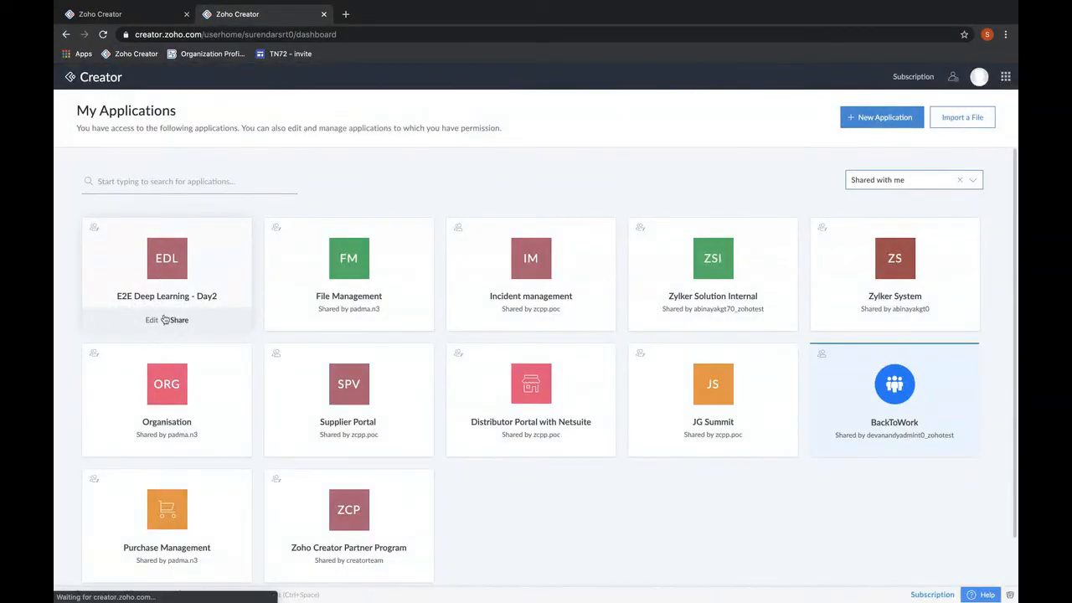
Filter to All my applications, edit E2E-Day 3, and start a new blank form.
{"action": "left_click", "coordinate": [960, 179]}
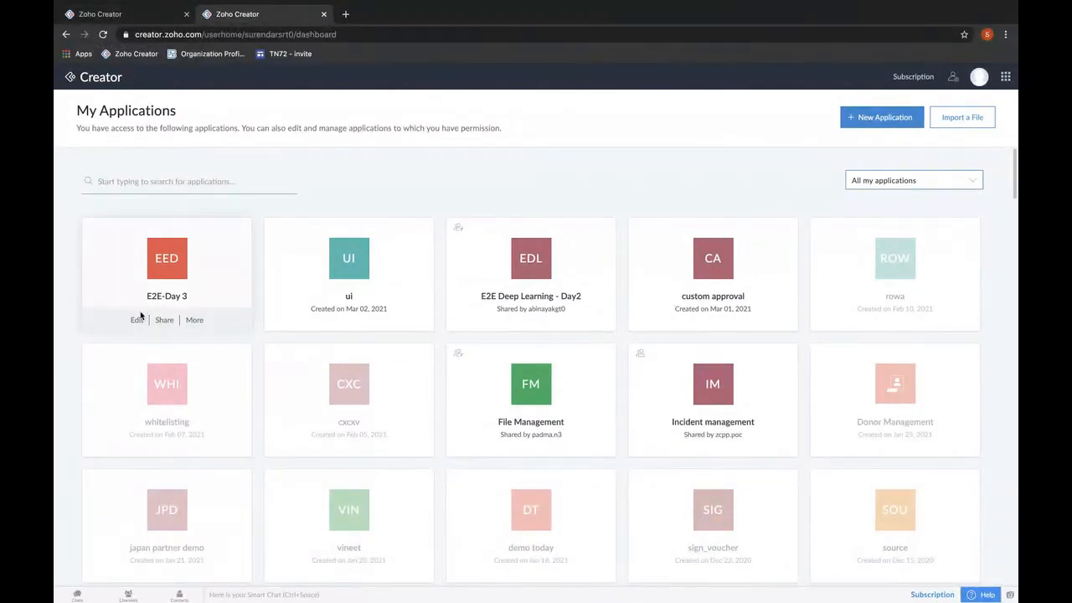
{"action": "left_click", "coordinate": [144, 320]}
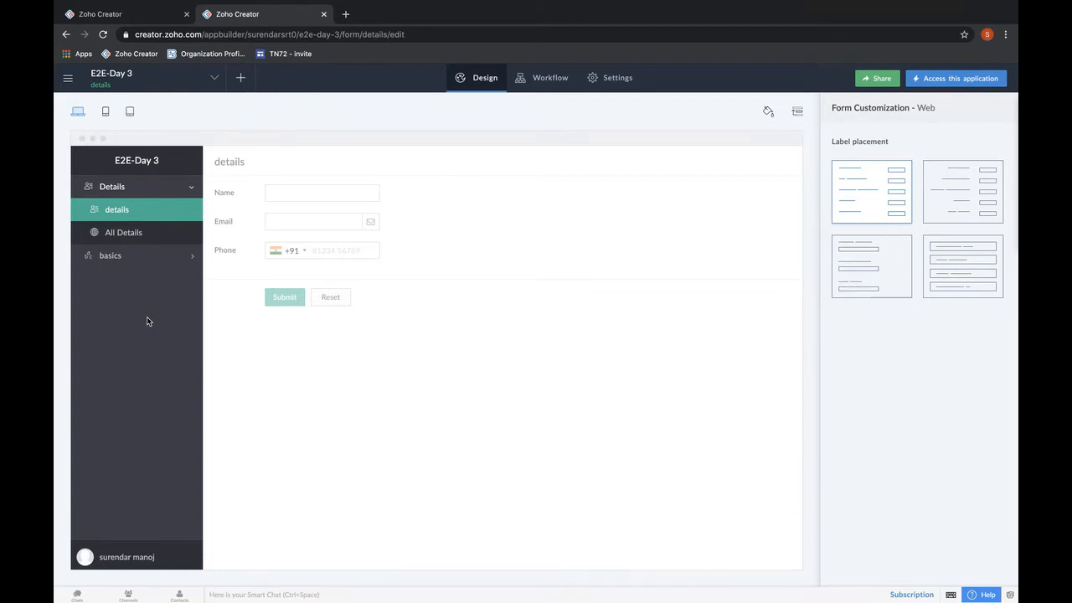
{"action": "left_click", "coordinate": [240, 76]}
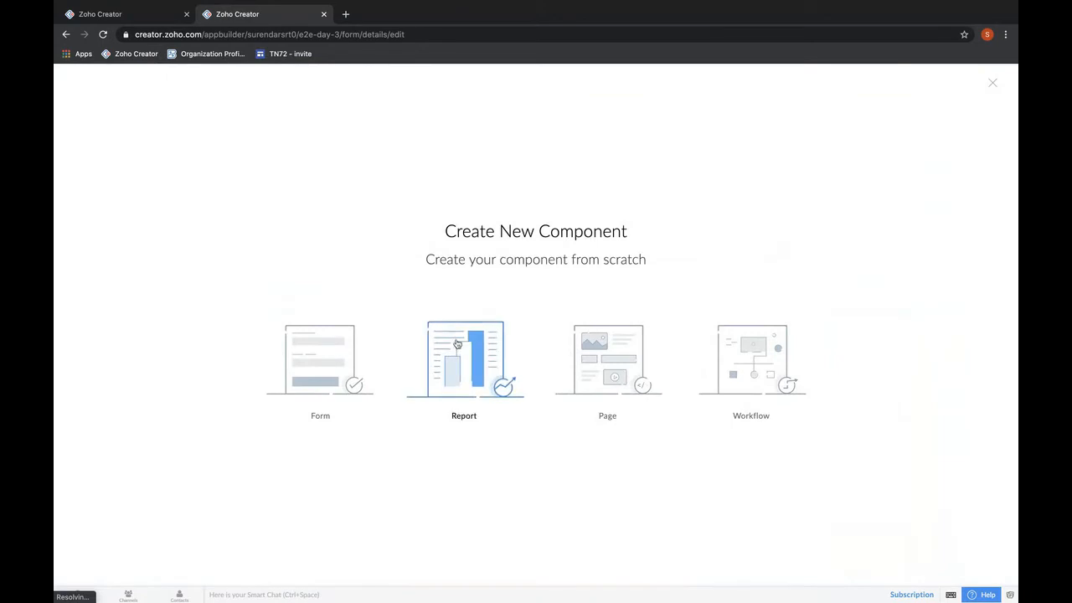
{"action": "left_click", "coordinate": [288, 371]}
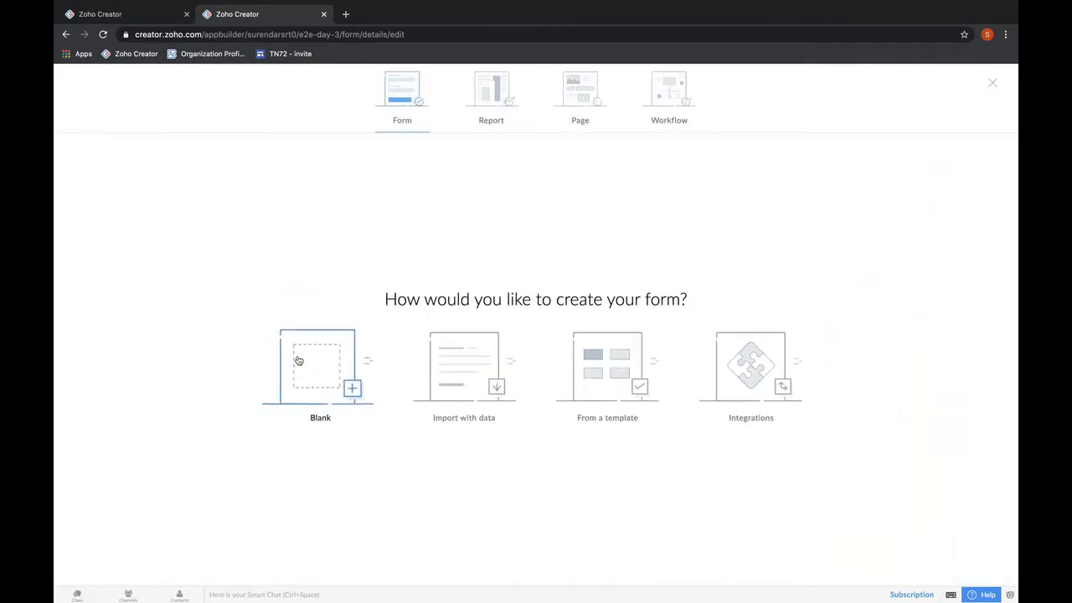
{"action": "left_click", "coordinate": [297, 360]}
Create the blank form named 'data' in E2E-Day 3 and open its Design view.
{"action": "type", "text": "data"}
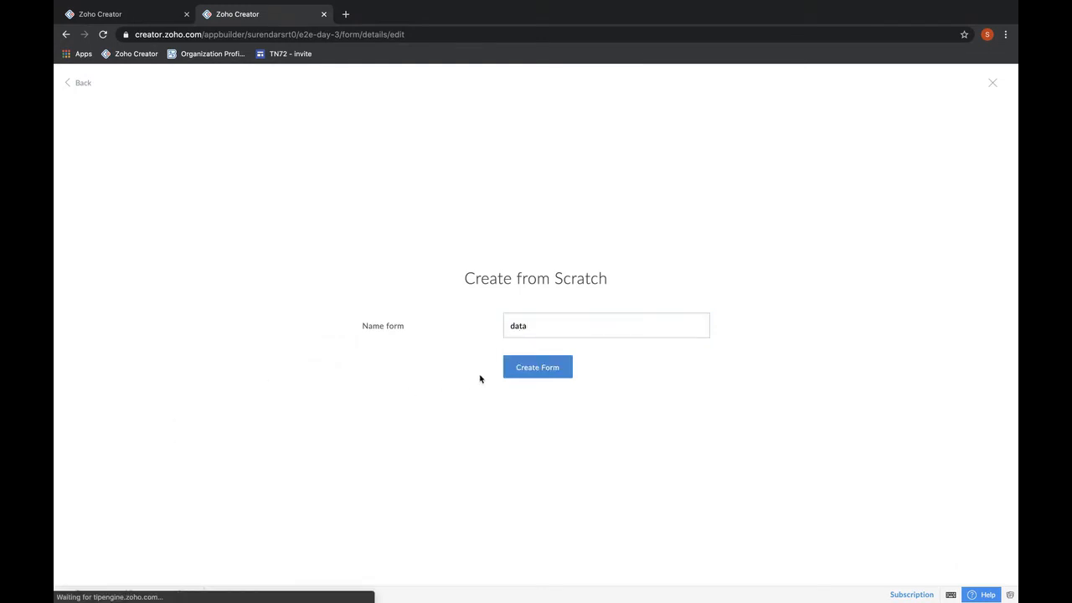
{"action": "left_click", "coordinate": [537, 369]}
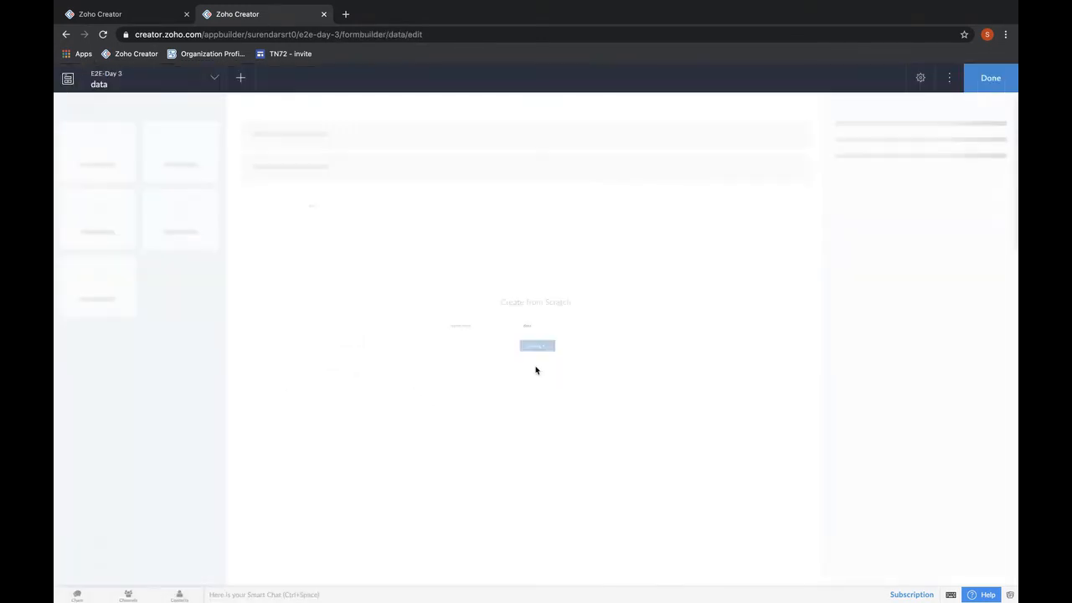
{"action": "left_click", "coordinate": [148, 84]}
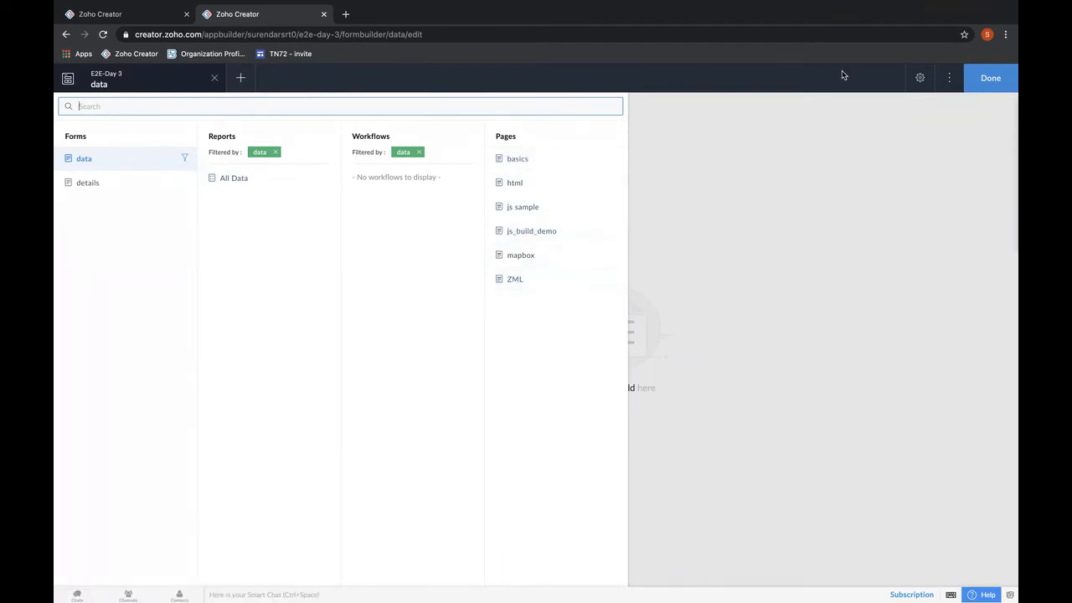
{"action": "left_click", "coordinate": [865, 167]}
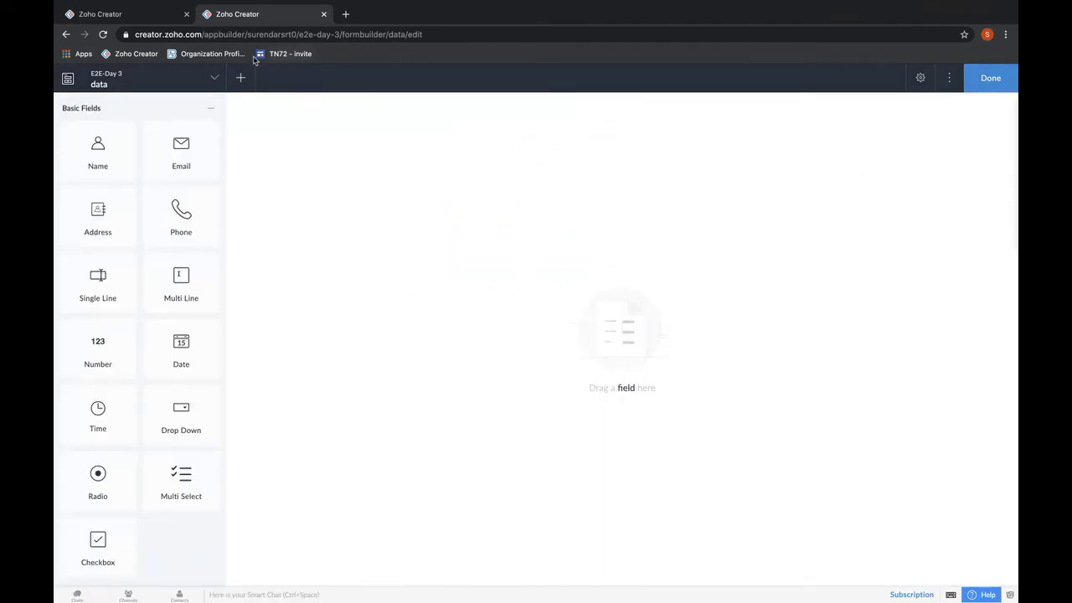
{"action": "left_click", "coordinate": [134, 12]}
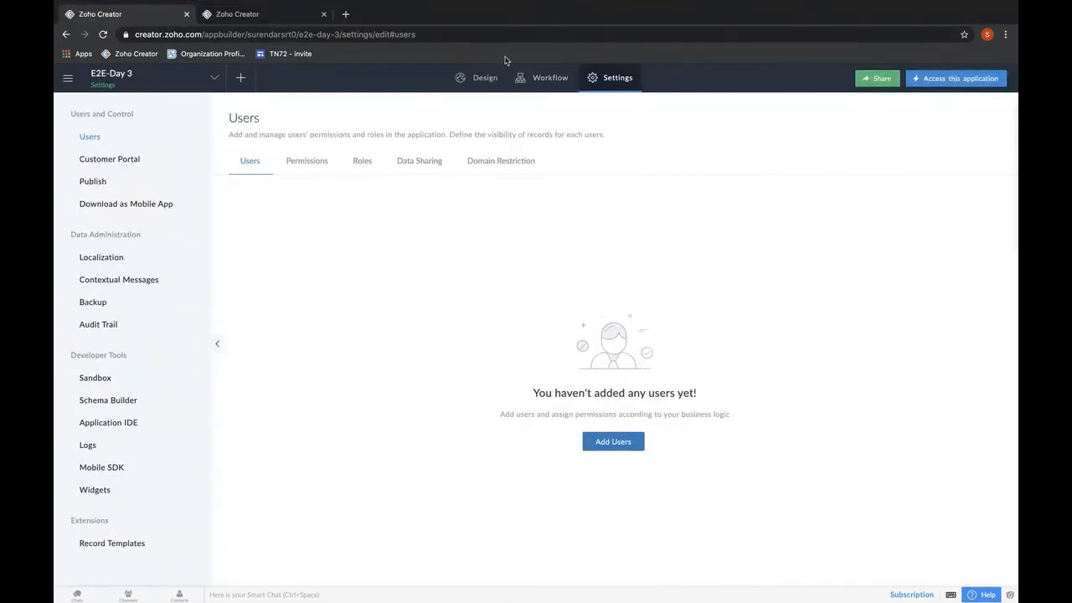
{"action": "mouse_move", "coordinate": [232, 4]}
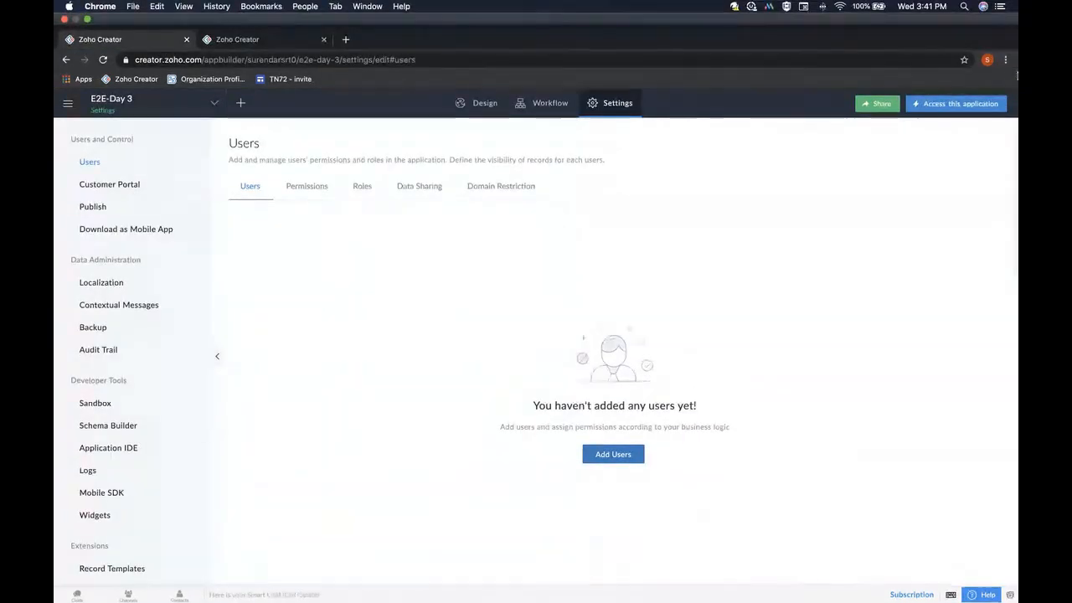
{"action": "left_click", "coordinate": [269, 43]}
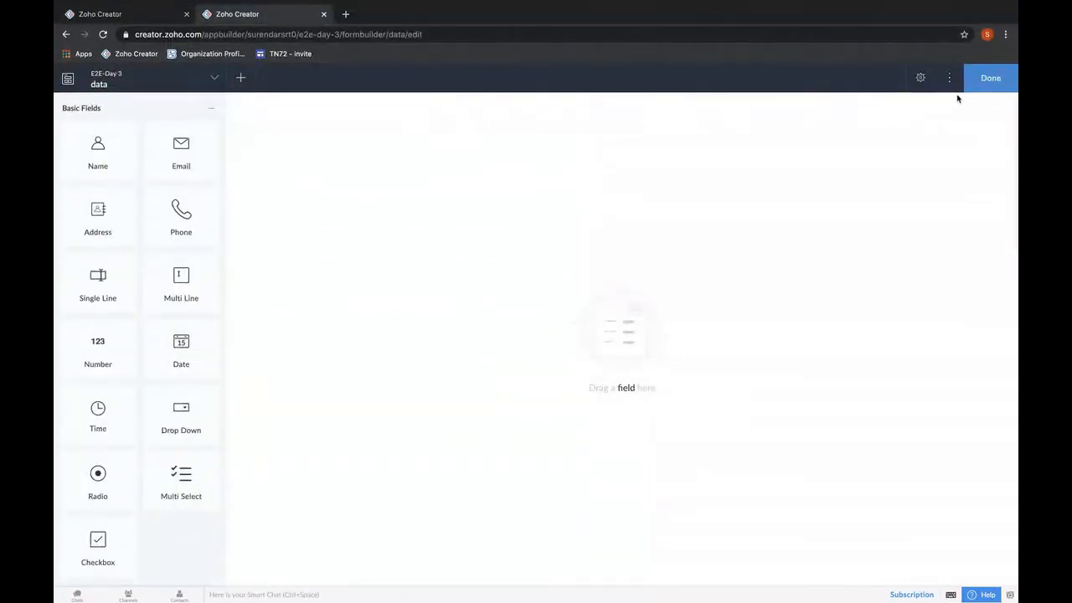
{"action": "left_click", "coordinate": [1008, 93]}
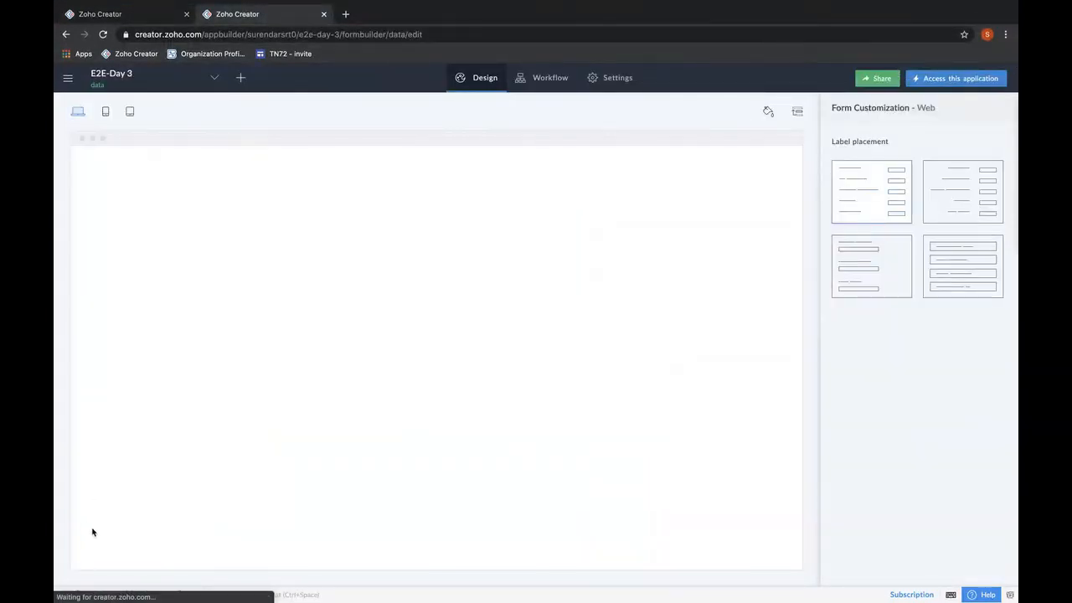
Open a new Chrome window under the Creator (POC) profile from the People menu.
{"action": "left_click", "coordinate": [104, 80]}
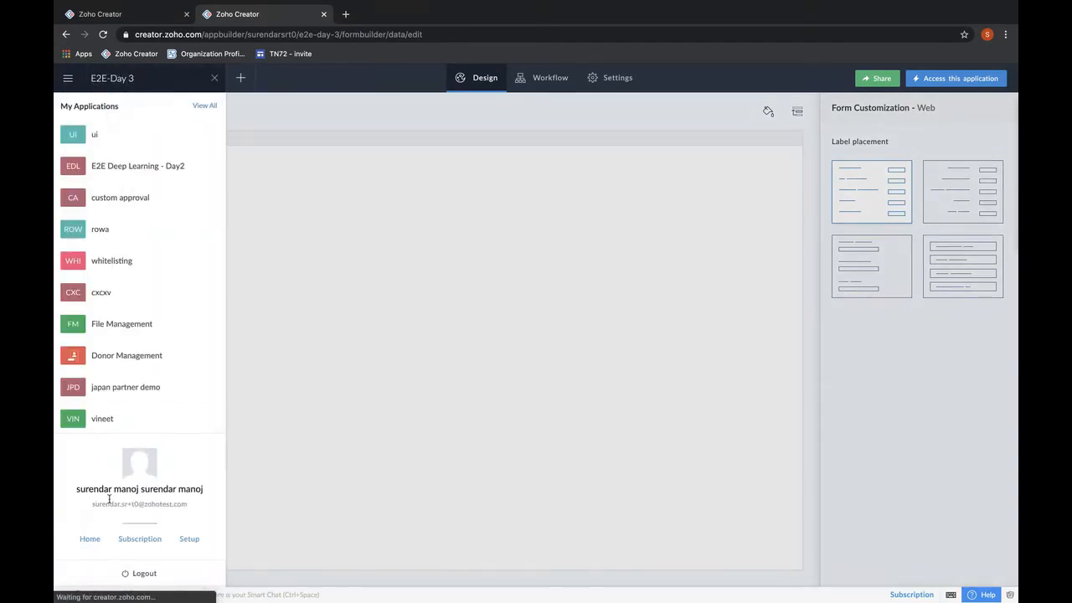
{"action": "scroll", "coordinate": [109, 499], "scroll_direction": "up", "scroll_amount": 5}
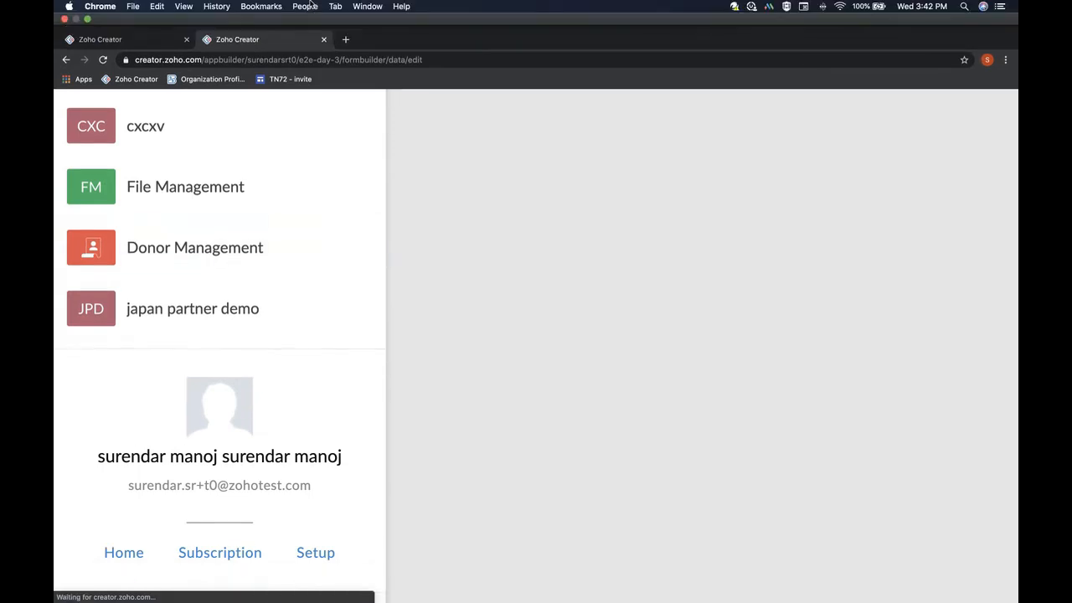
{"action": "left_click", "coordinate": [305, 6]}
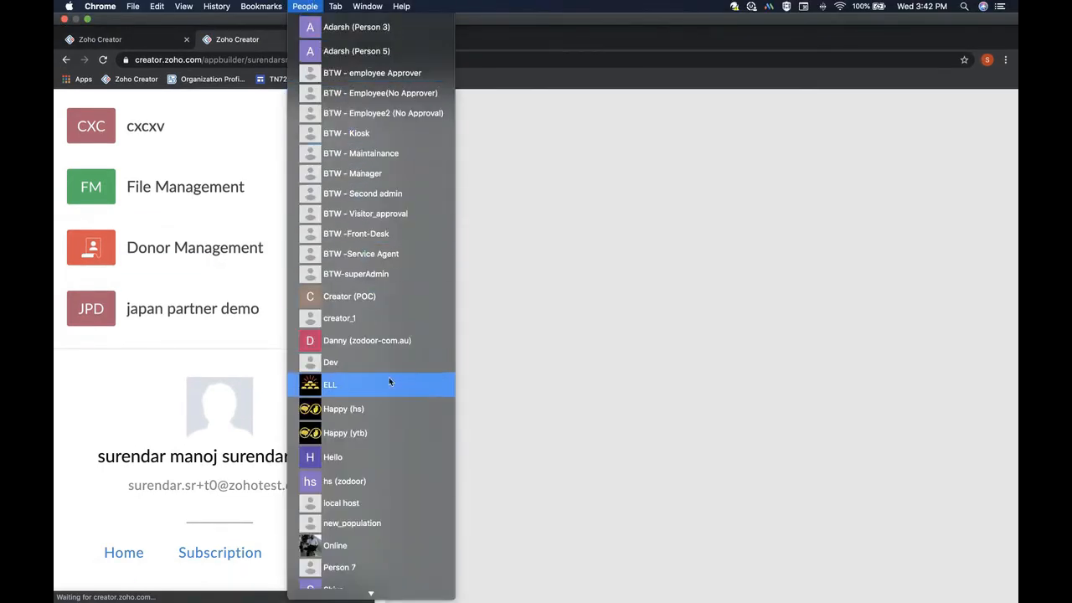
{"action": "scroll", "coordinate": [399, 409], "scroll_direction": "down", "scroll_amount": 3}
{"action": "scroll", "coordinate": [400, 409], "scroll_direction": "down", "scroll_amount": 3}
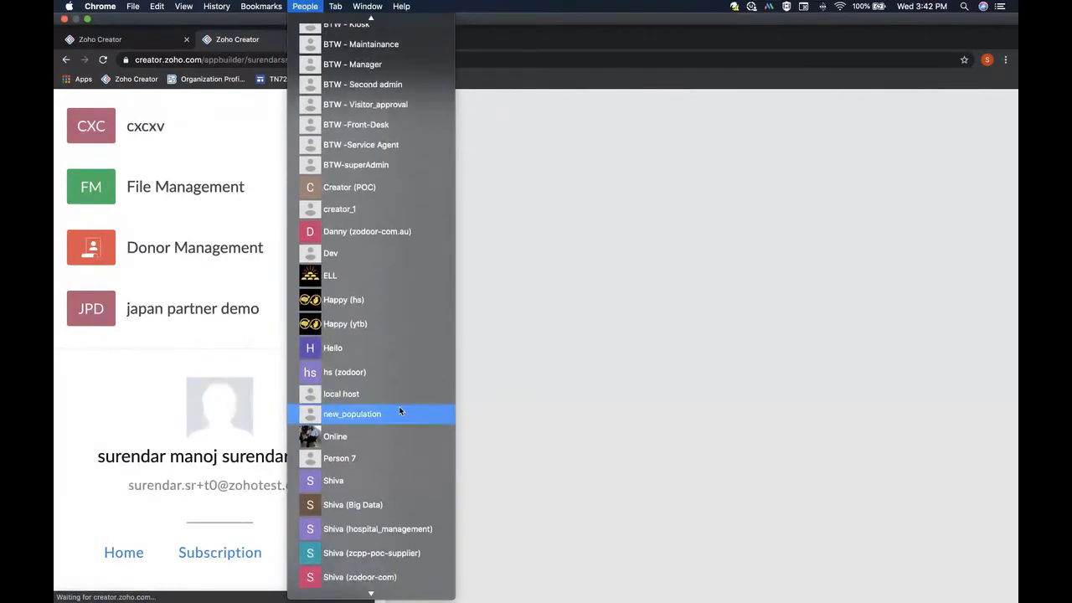
{"action": "scroll", "coordinate": [398, 406], "scroll_direction": "down", "scroll_amount": 1}
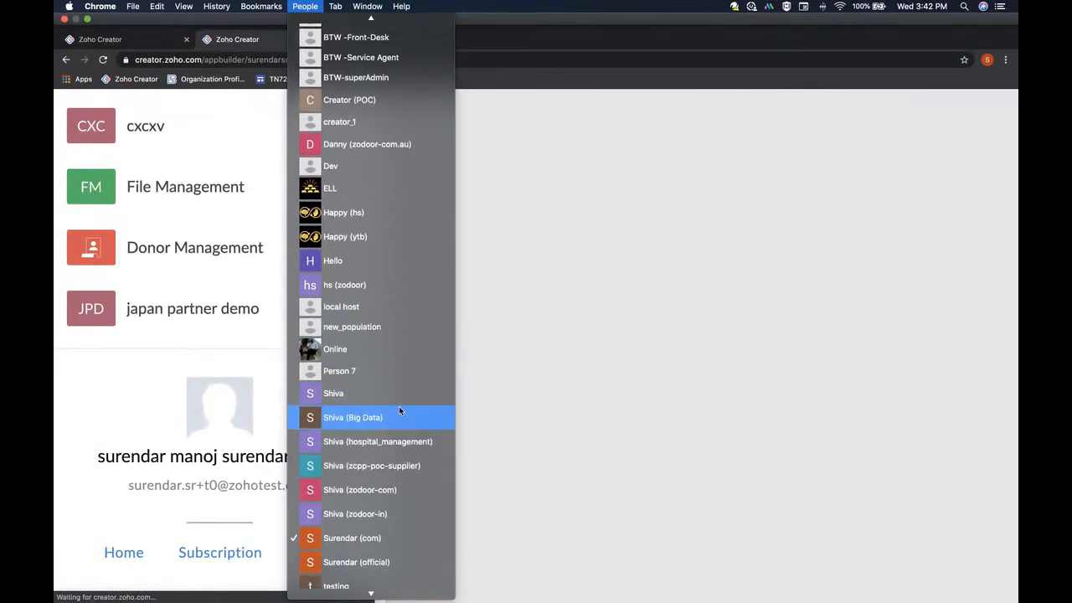
{"action": "scroll", "coordinate": [399, 406], "scroll_direction": "down", "scroll_amount": 3}
{"action": "scroll", "coordinate": [399, 407], "scroll_direction": "up", "scroll_amount": 10}
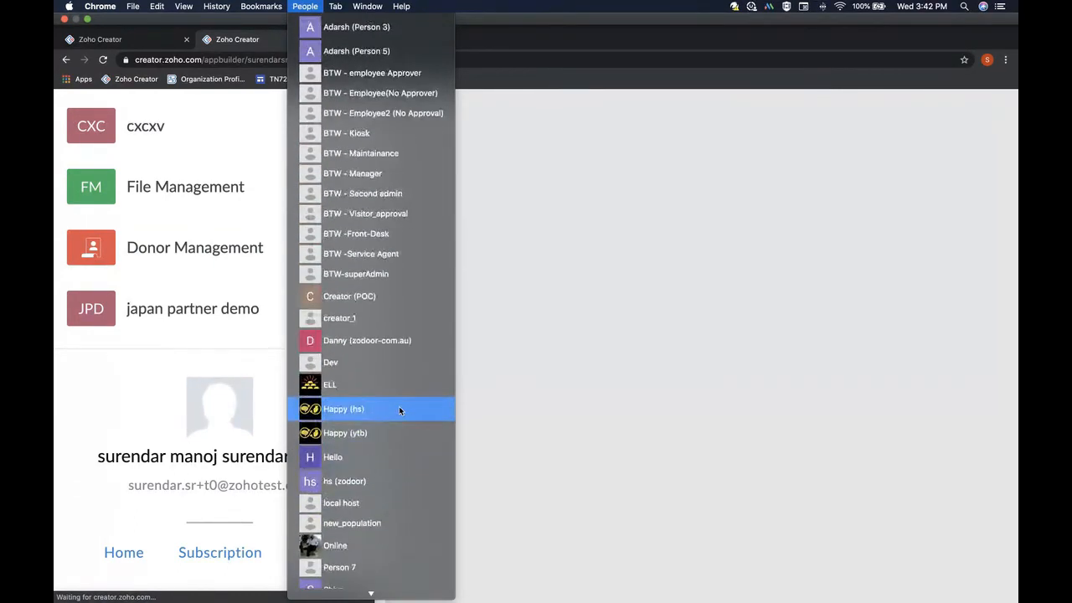
{"action": "left_click", "coordinate": [382, 279]}
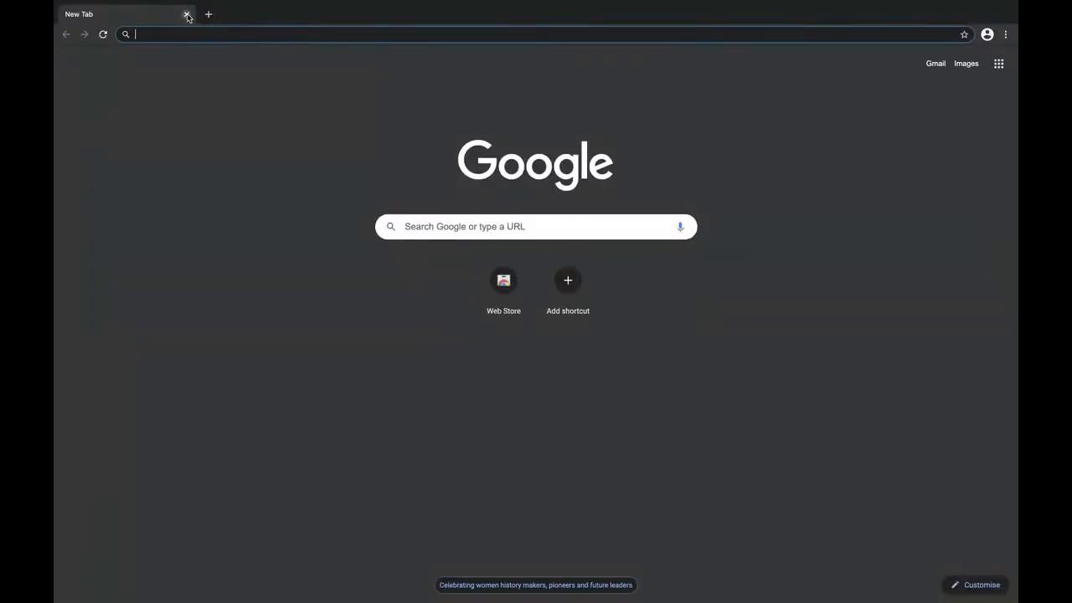
{"action": "left_click", "coordinate": [187, 15]}
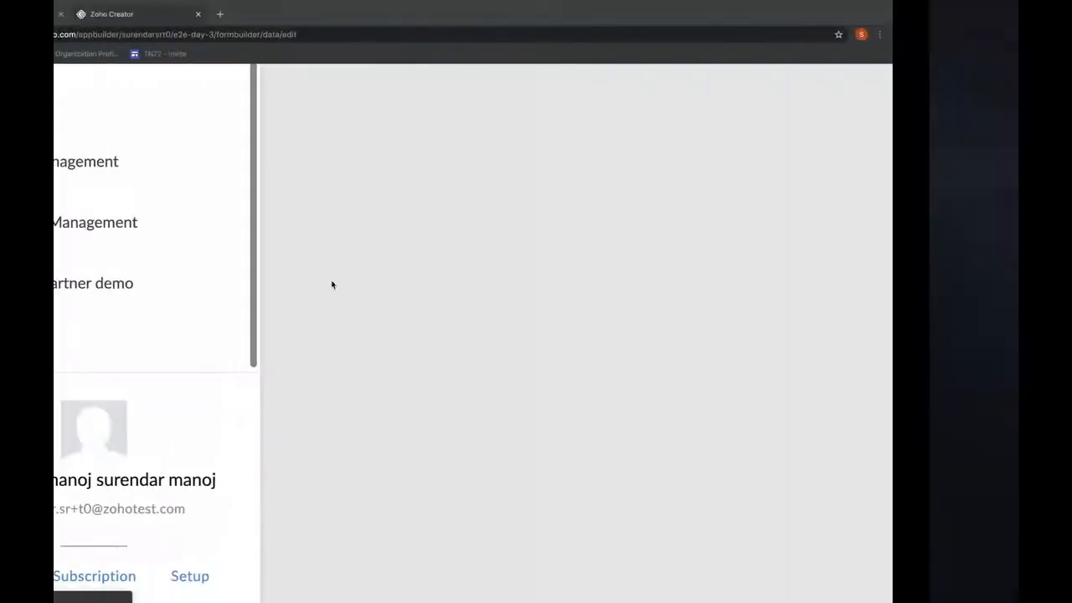
{"action": "left_click", "coordinate": [306, 7]}
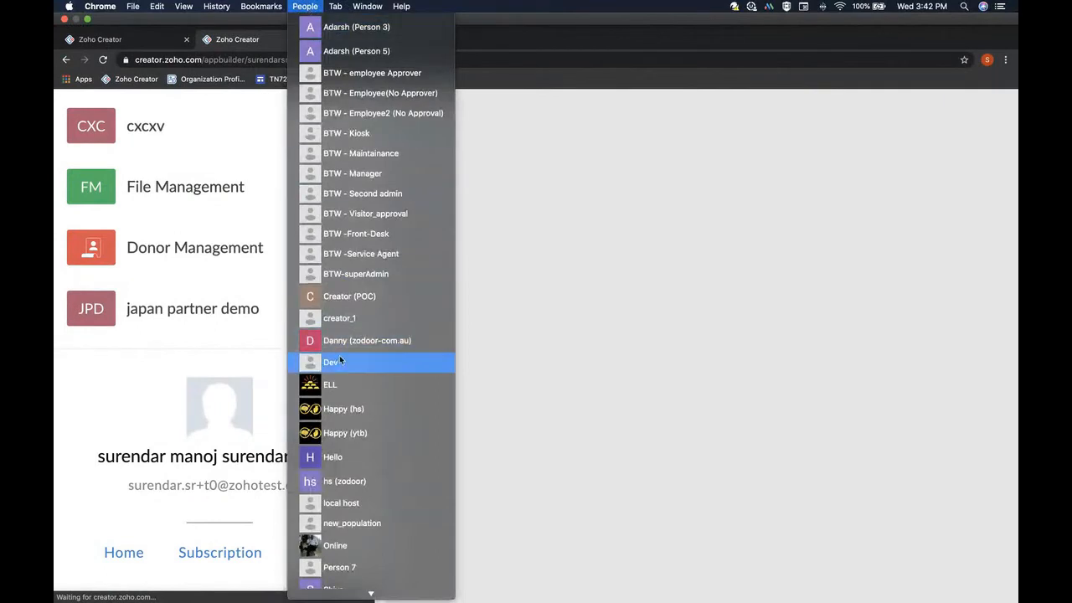
{"action": "left_click", "coordinate": [371, 305]}
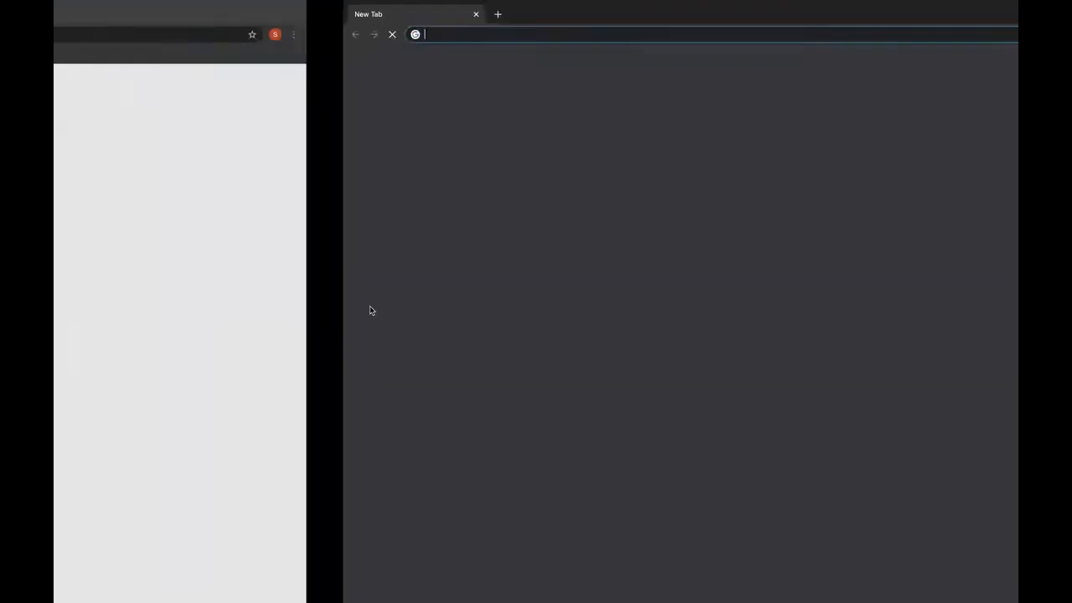
Load creator.zoho.com in the Creator (POC) window, then return to the ShowTime broadcast.
{"action": "type", "text": "creator.zoho.com"}
{"action": "key", "text": "Return"}
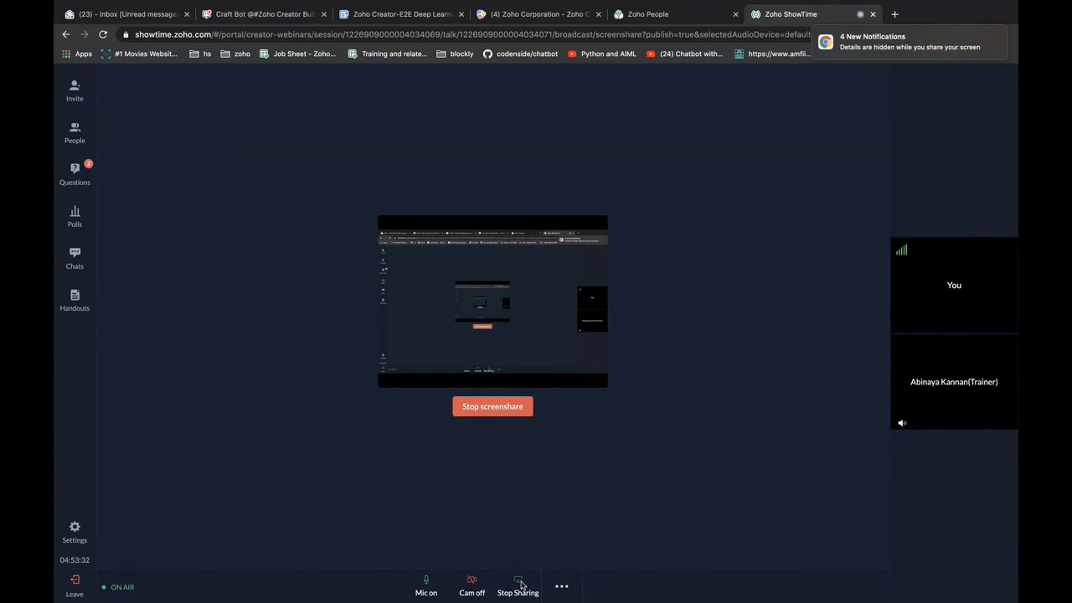
Mute the microphone and transfer session control to the lead trainer via People > Trainer(s).
{"action": "left_click", "coordinate": [426, 584]}
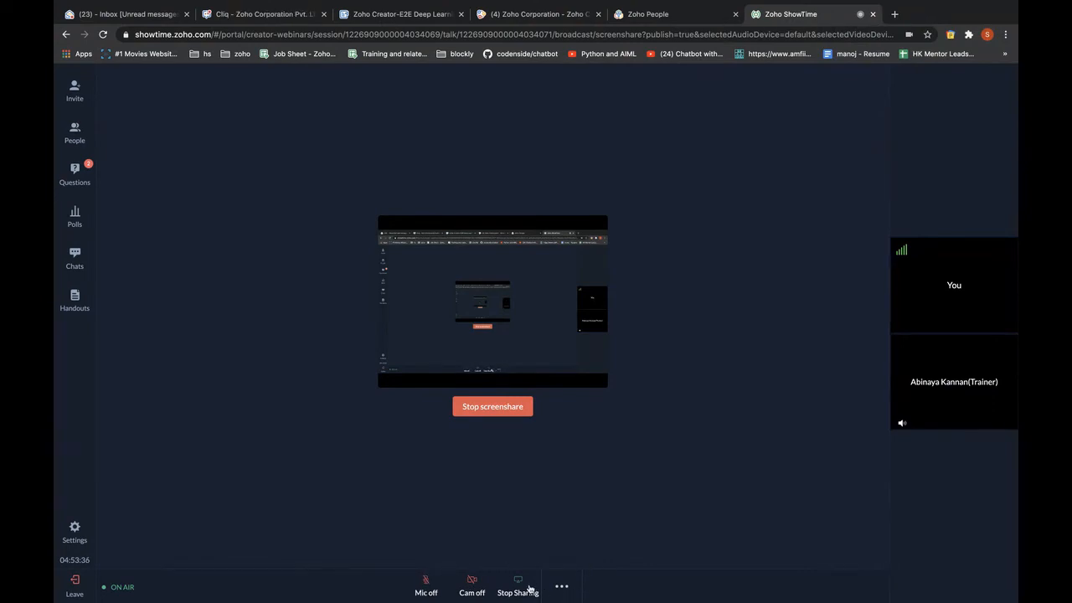
{"action": "left_click", "coordinate": [559, 587]}
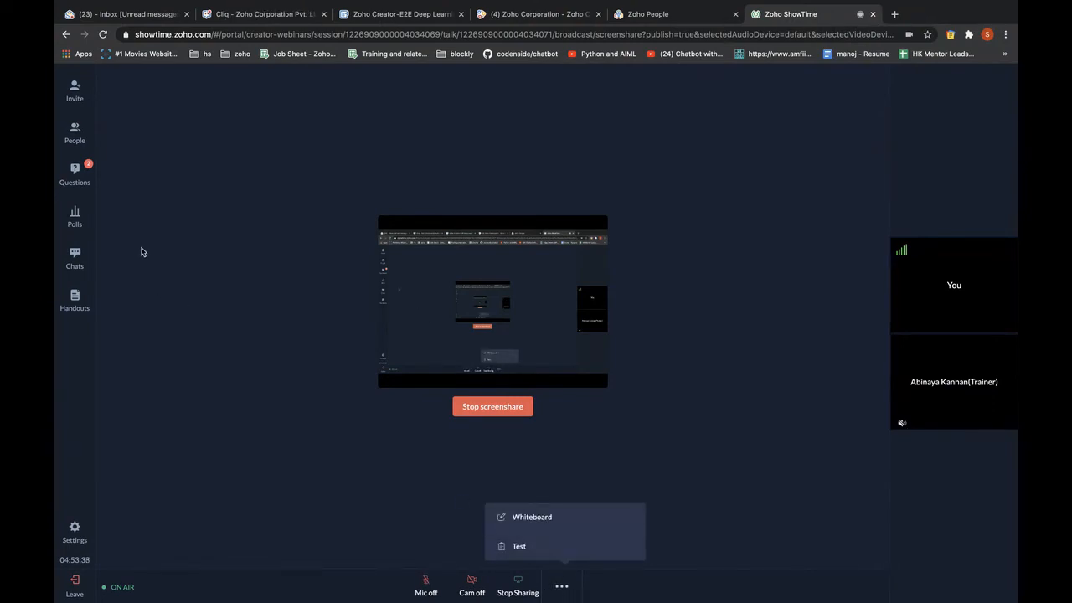
{"action": "left_click", "coordinate": [77, 133]}
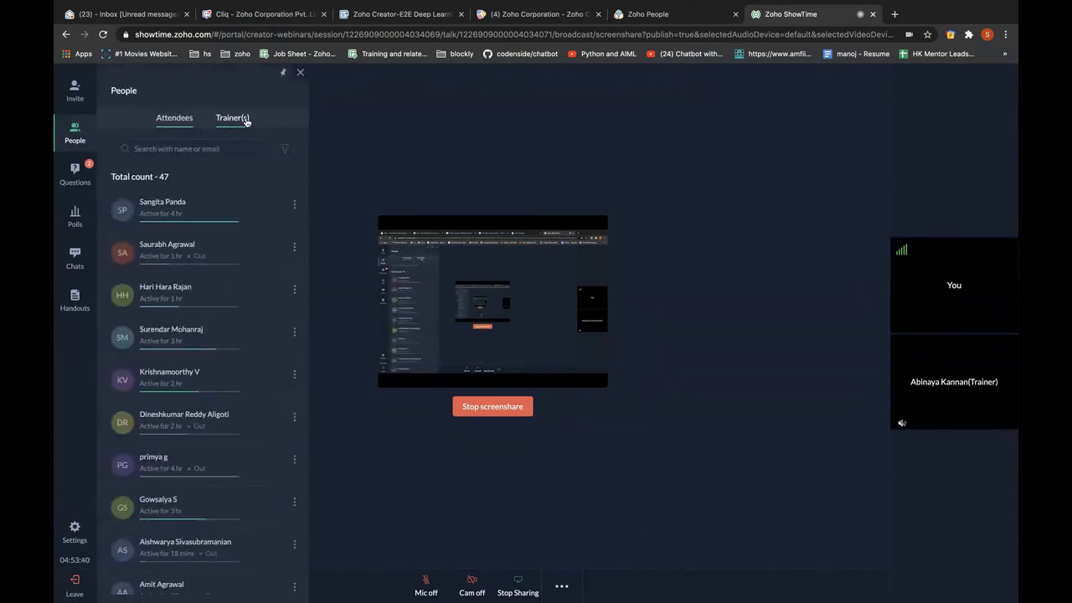
{"action": "left_click", "coordinate": [245, 120]}
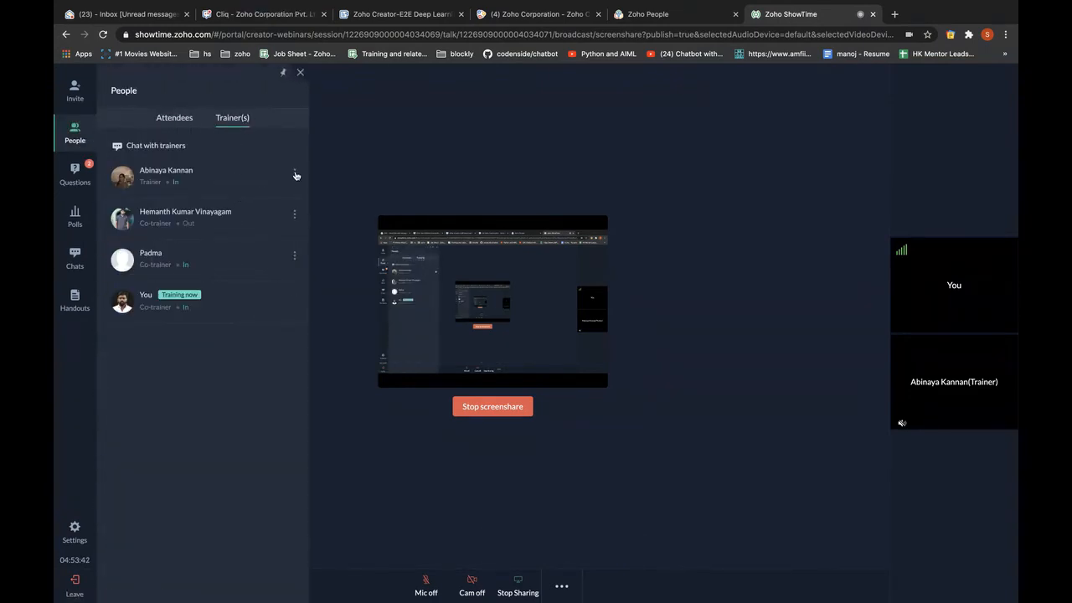
{"action": "left_click", "coordinate": [271, 194]}
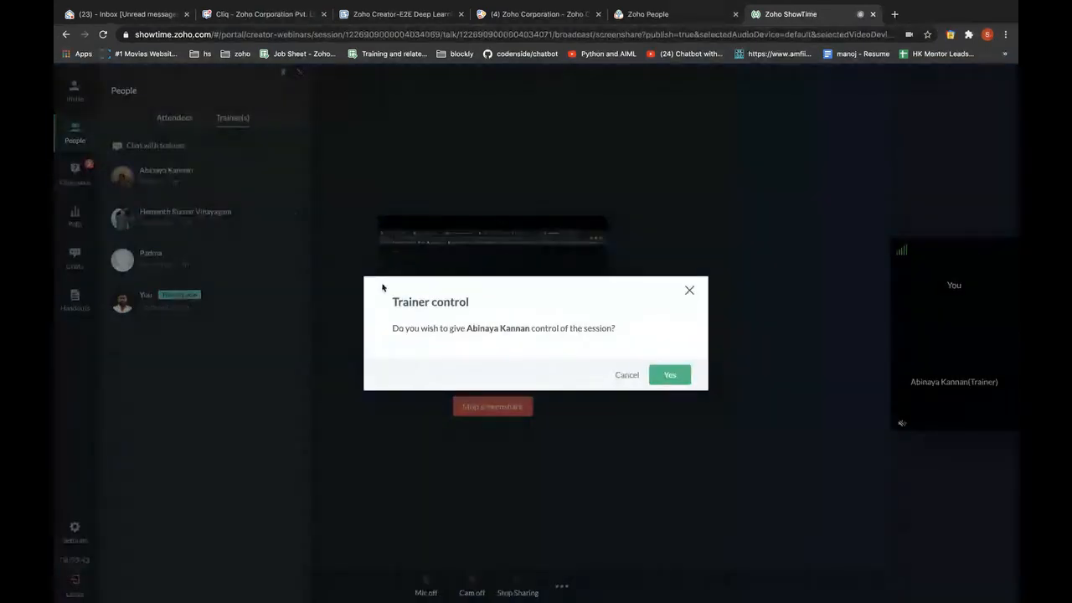
{"action": "left_click", "coordinate": [670, 373]}
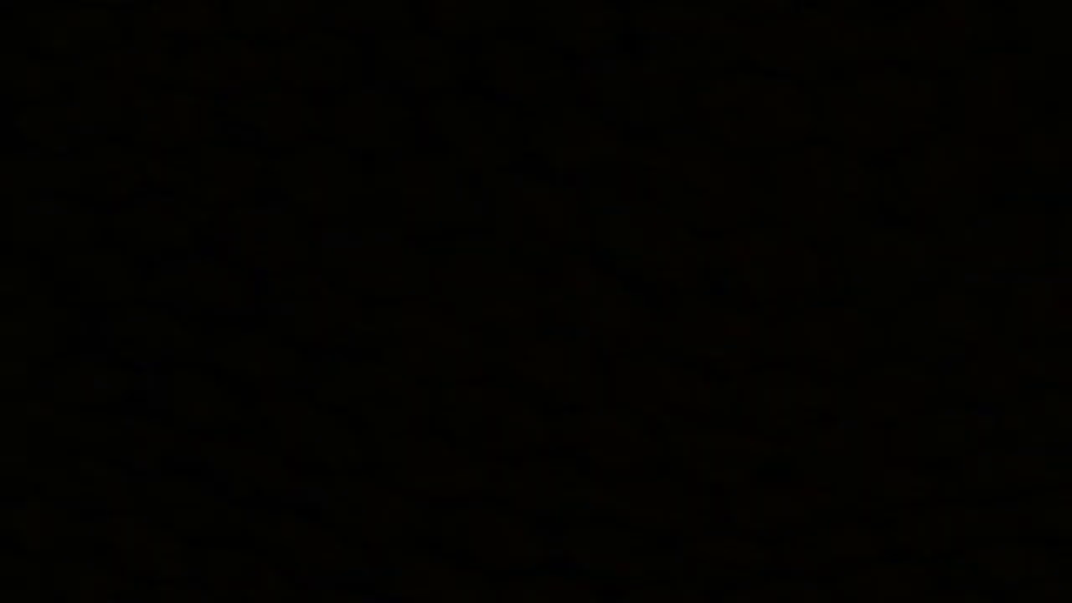
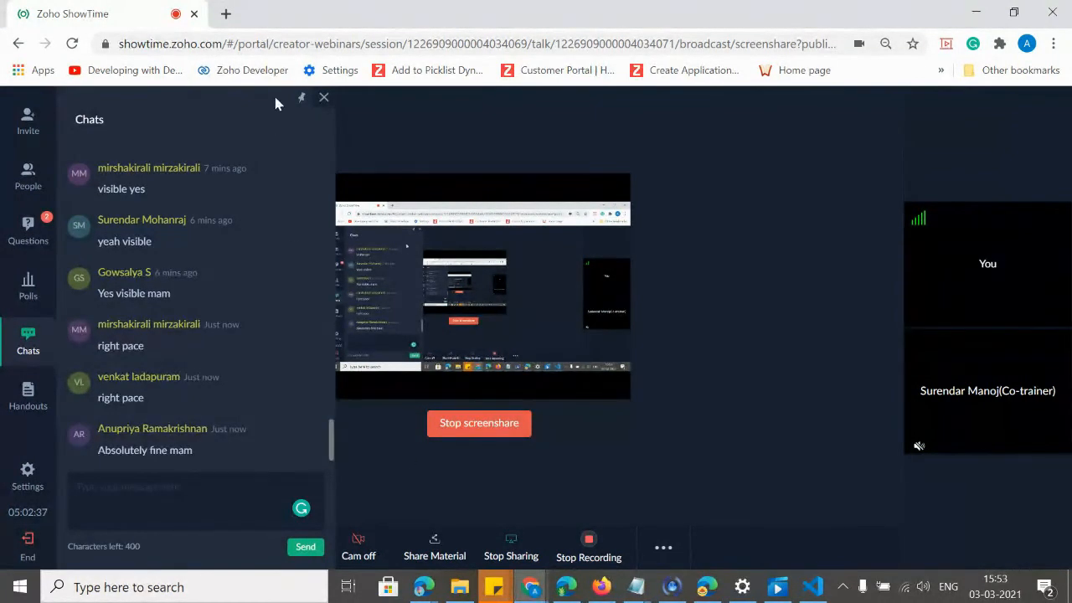
Close the ShowTime Chats panel and bring the Sample CMS Creator app in the browser to the front.
{"action": "left_click", "coordinate": [324, 99]}
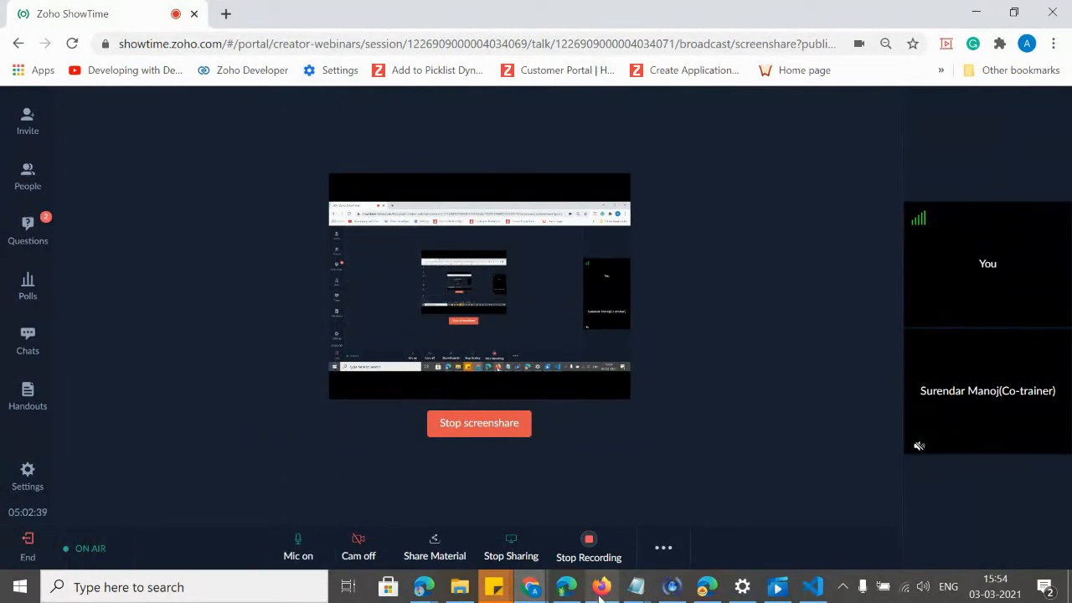
{"action": "left_click", "coordinate": [601, 586]}
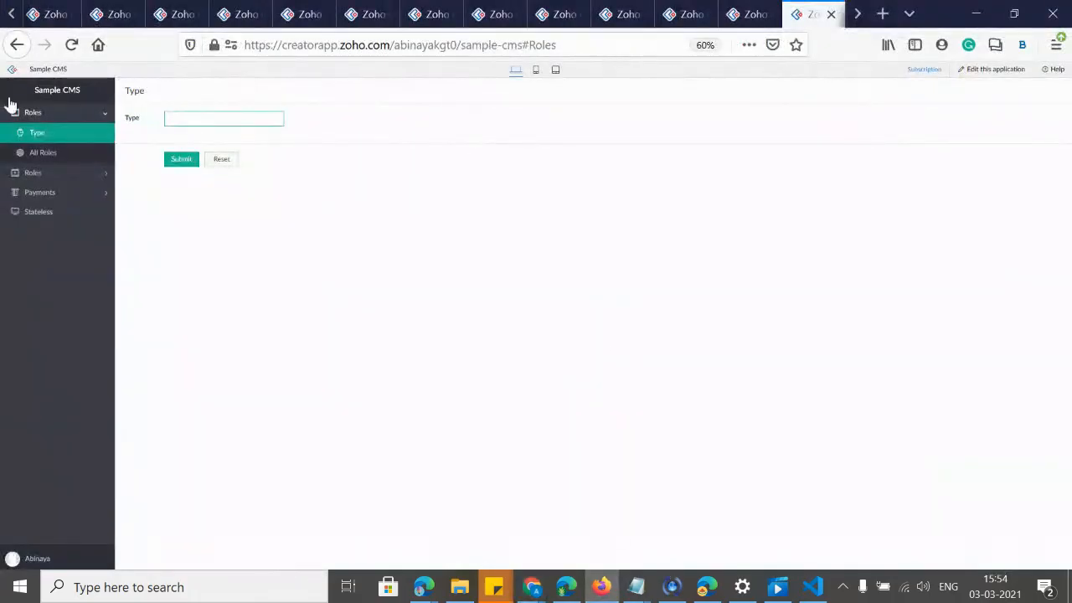
Go back from the Employee Expenses pages to the Zoho Creator home dashboard.
{"action": "left_click", "coordinate": [56, 14]}
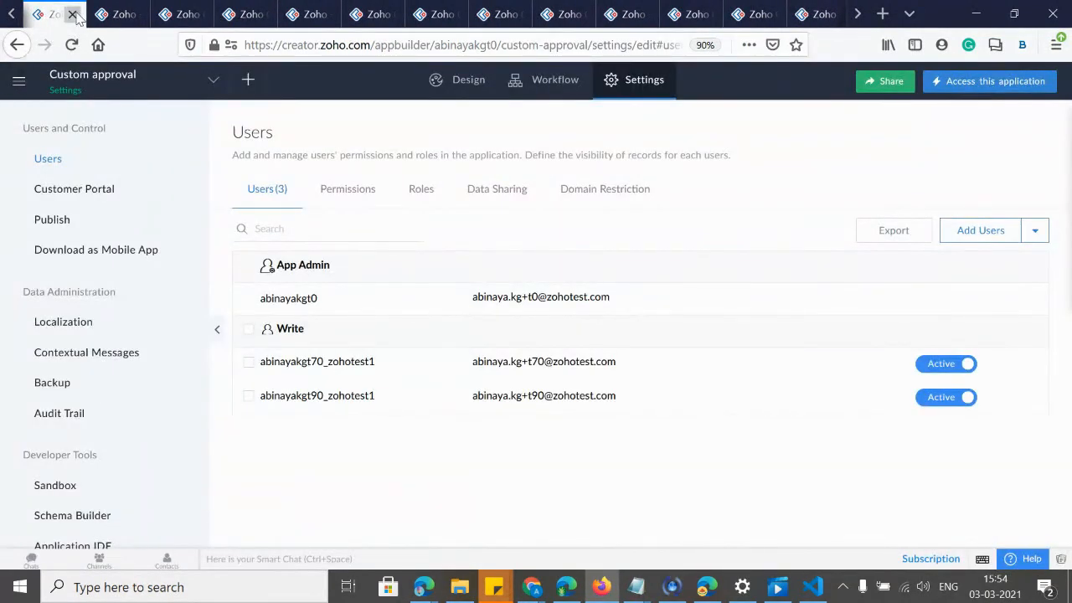
{"action": "left_click", "coordinate": [17, 44]}
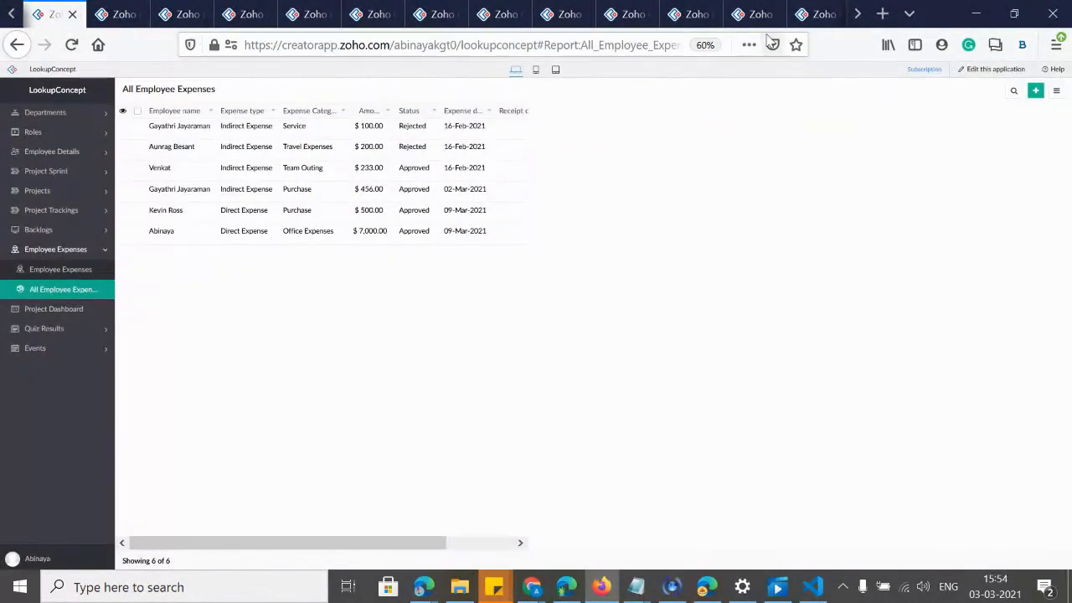
{"action": "left_click", "coordinate": [12, 49]}
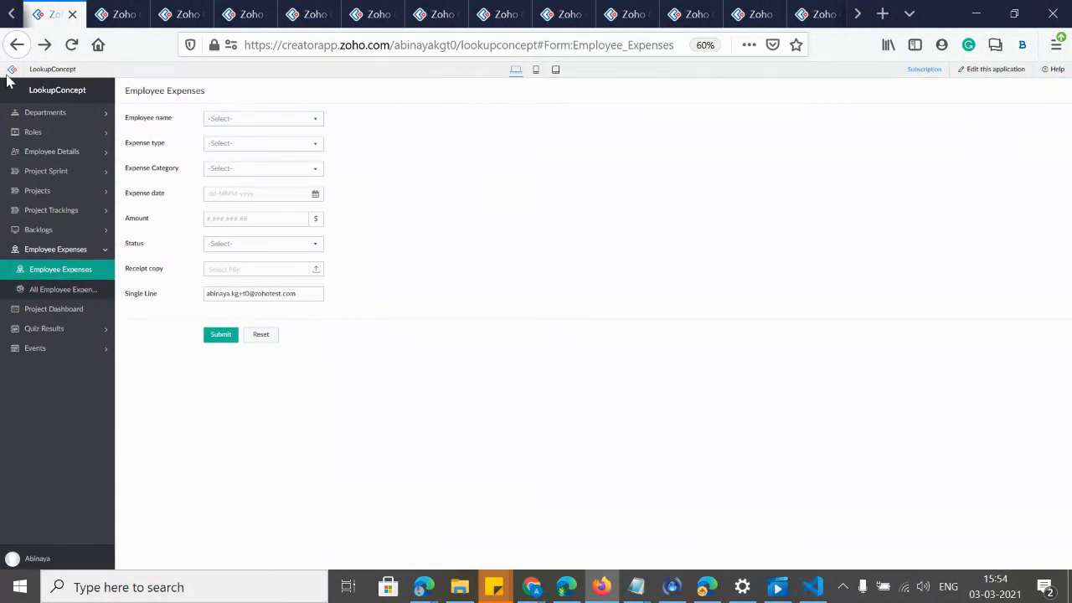
{"action": "left_click", "coordinate": [8, 72]}
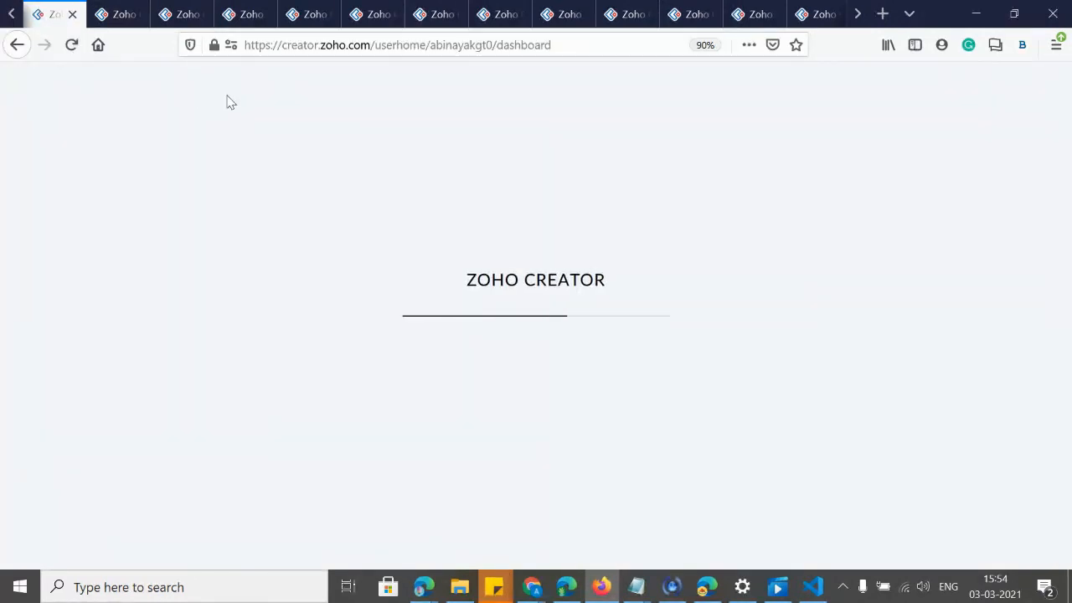
Search apps for 'file', open File Manager, and open its editor in a new tab.
{"action": "left_click", "coordinate": [113, 213]}
{"action": "type", "text": "file"}
{"action": "left_click", "coordinate": [155, 343]}
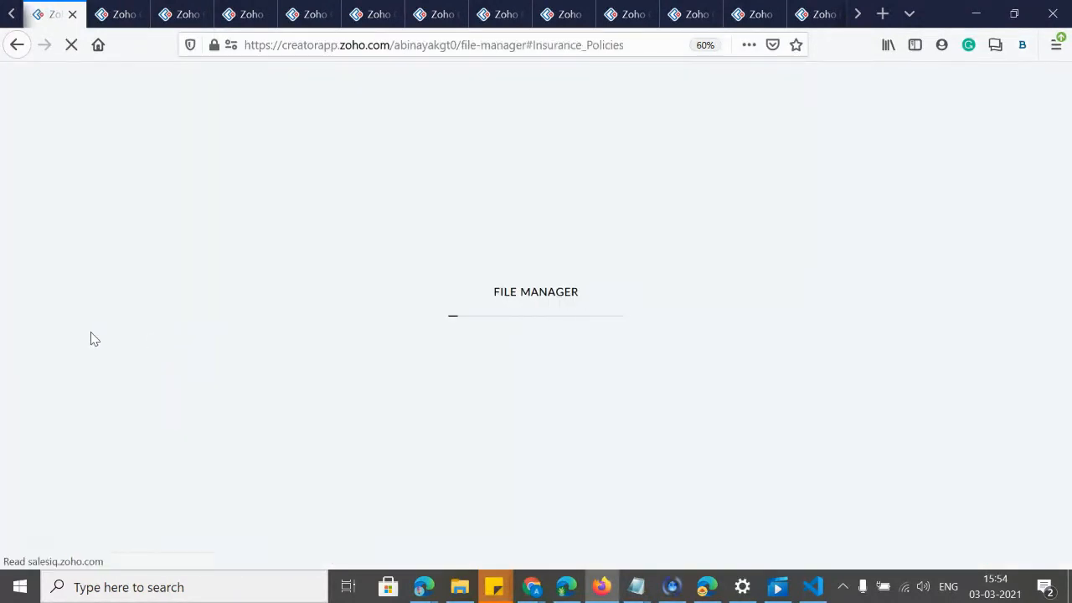
{"action": "right_click", "coordinate": [994, 72]}
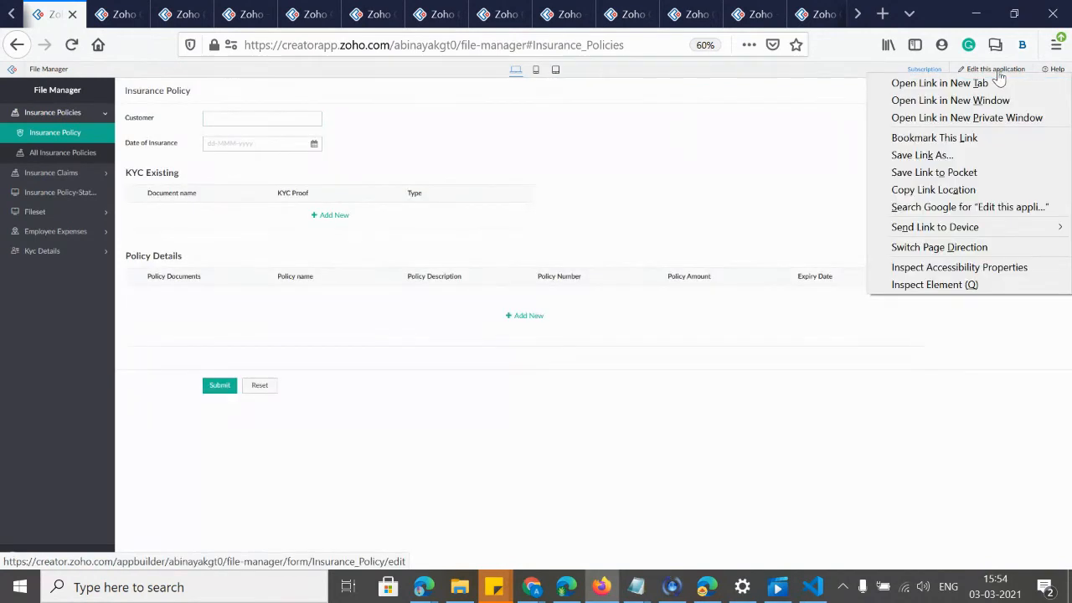
{"action": "left_click", "coordinate": [993, 83]}
{"action": "left_click", "coordinate": [114, 13]}
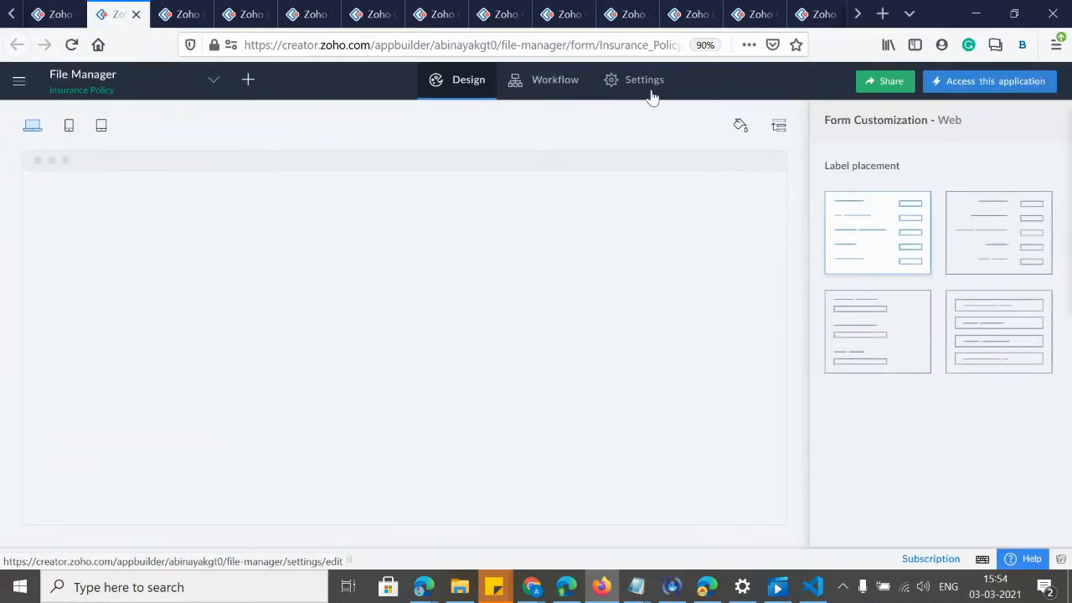
Open File Manager's Users settings and zoom the page in.
{"action": "left_click", "coordinate": [653, 95]}
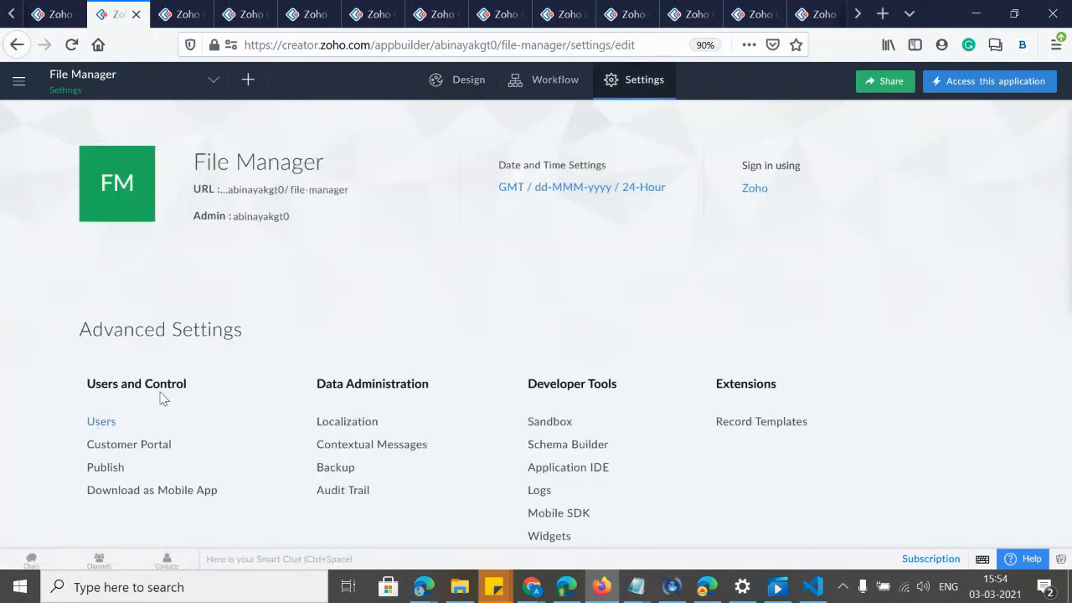
{"action": "left_click", "coordinate": [100, 422]}
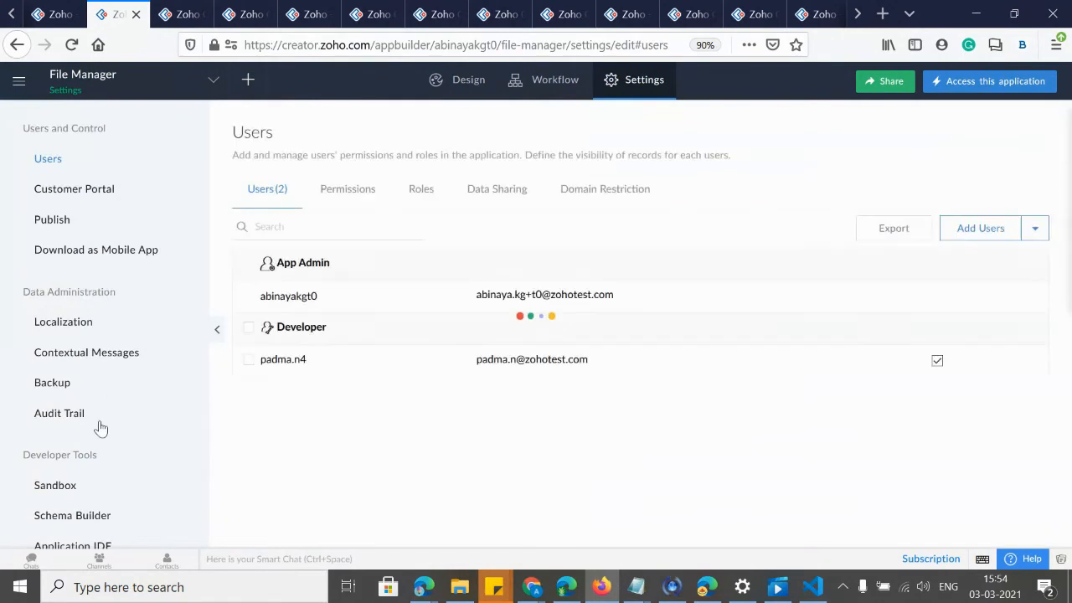
{"action": "left_click", "coordinate": [268, 194]}
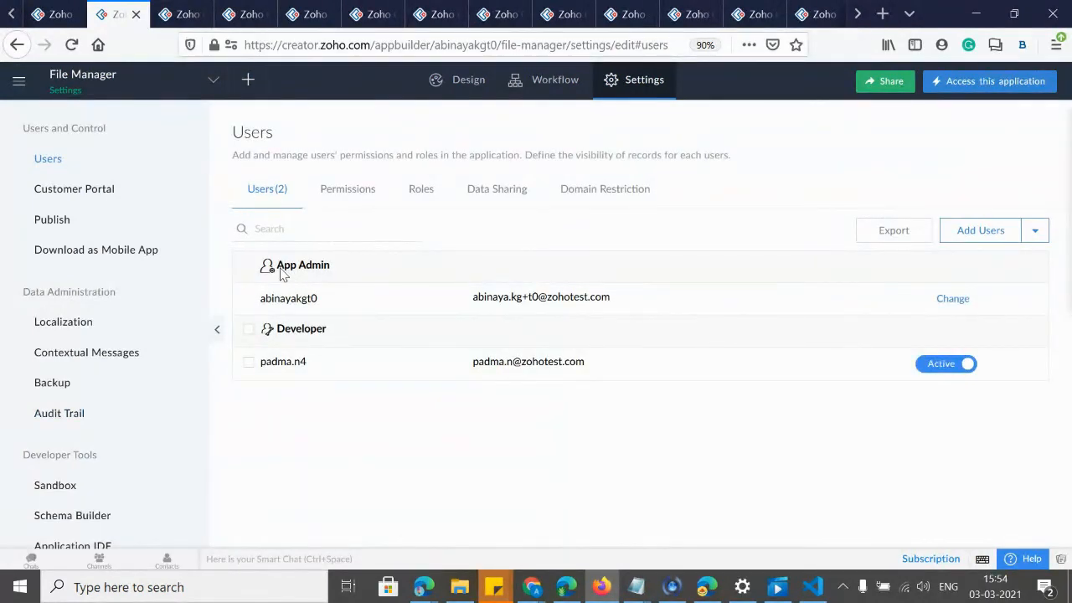
{"action": "key", "text": "ctrl+plus"}
{"action": "key", "text": "ctrl+plus"}
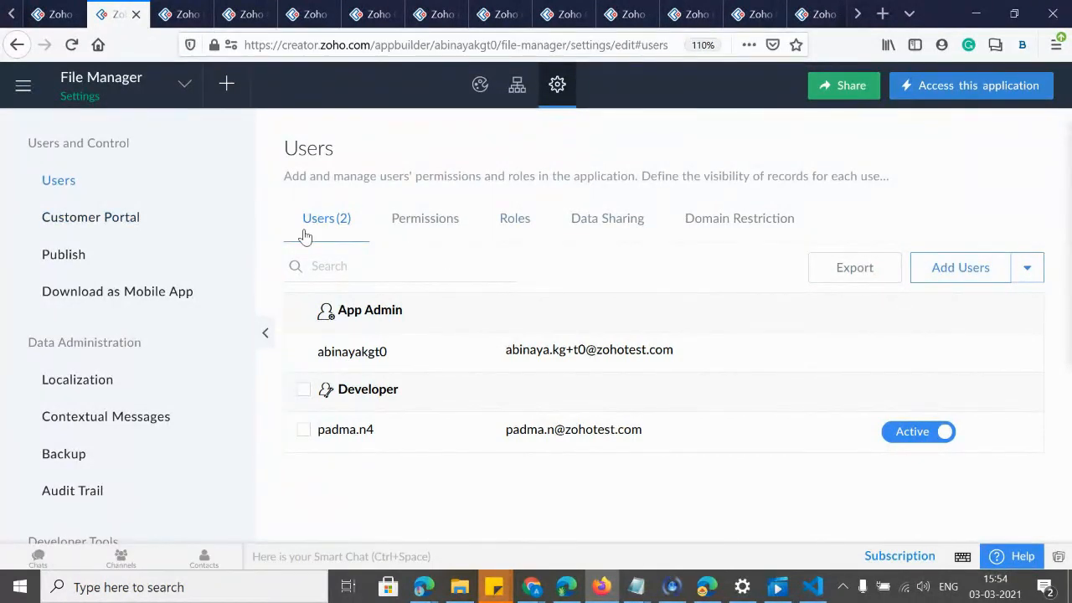
Review the Permissions, Roles, Data Sharing and Domain Restriction tabs, then start a new permission set.
{"action": "left_click", "coordinate": [414, 233]}
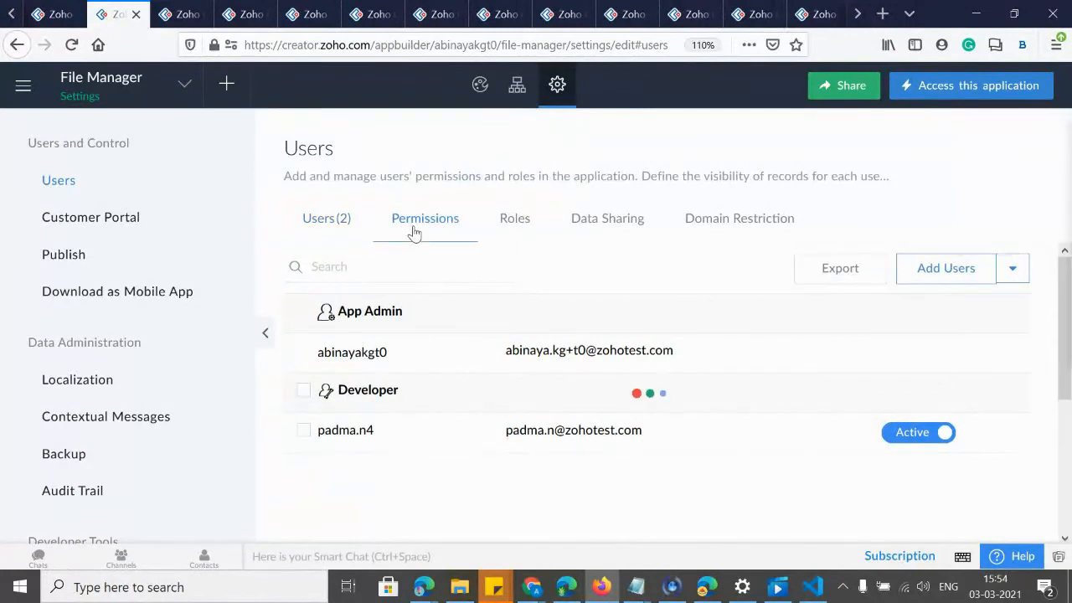
{"action": "left_click", "coordinate": [513, 229]}
{"action": "left_click", "coordinate": [586, 234]}
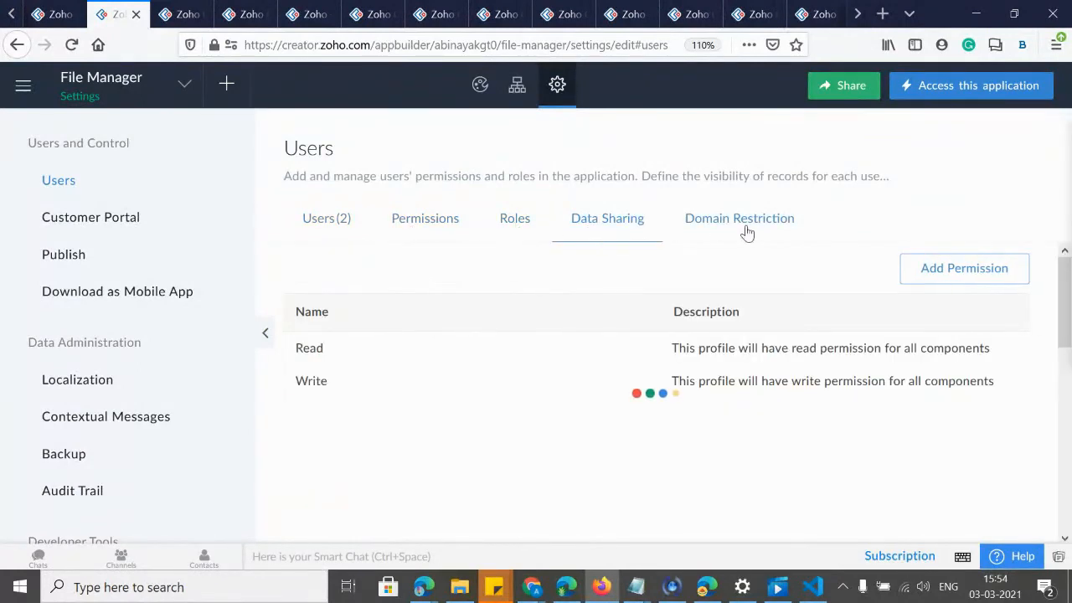
{"action": "left_click", "coordinate": [746, 232]}
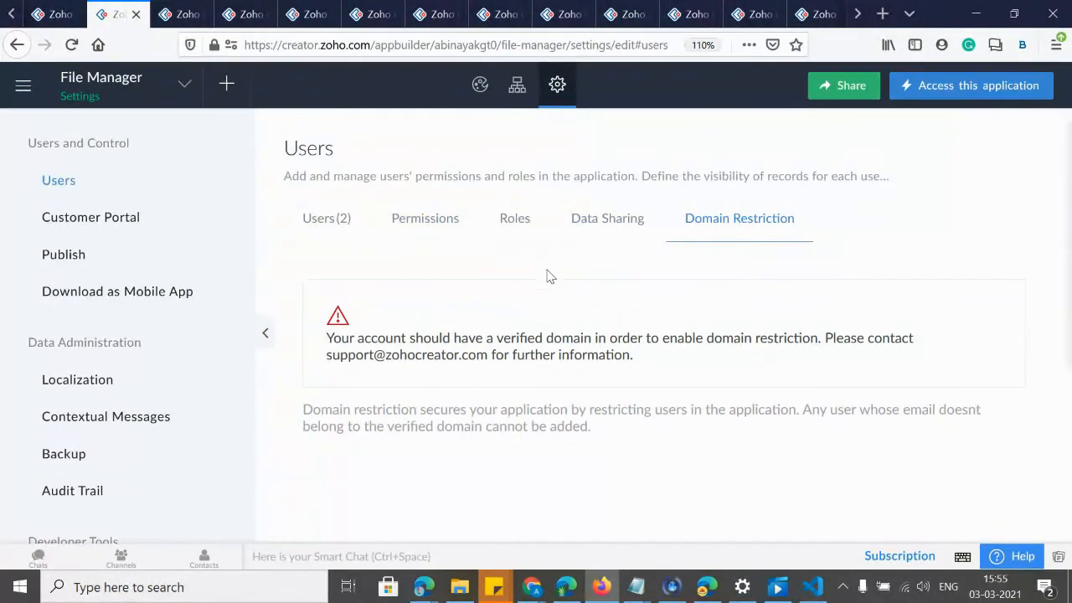
{"action": "left_click", "coordinate": [427, 222]}
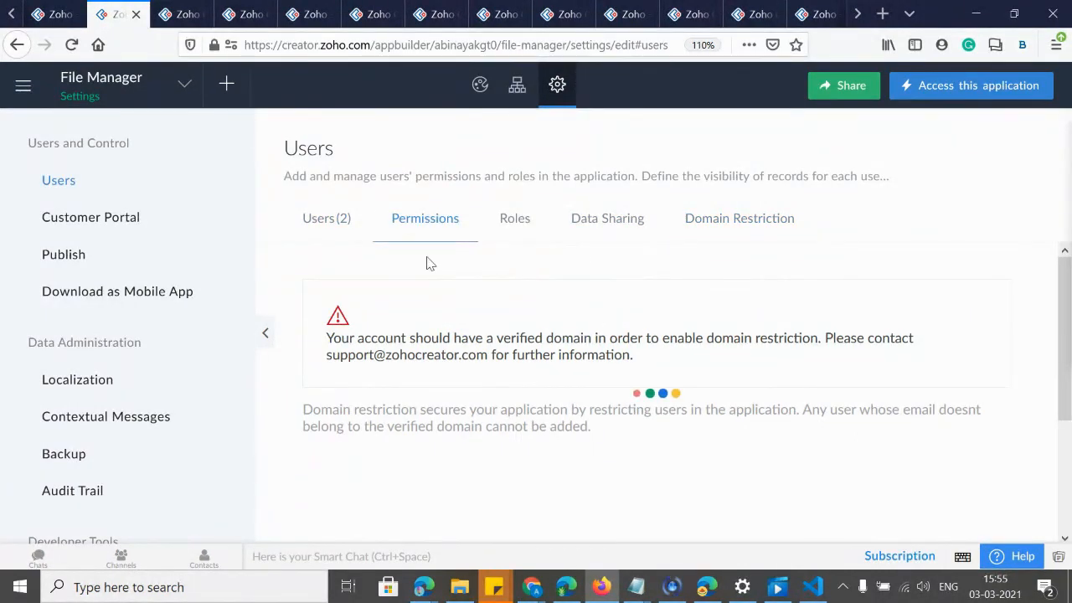
{"action": "left_click", "coordinate": [1003, 276]}
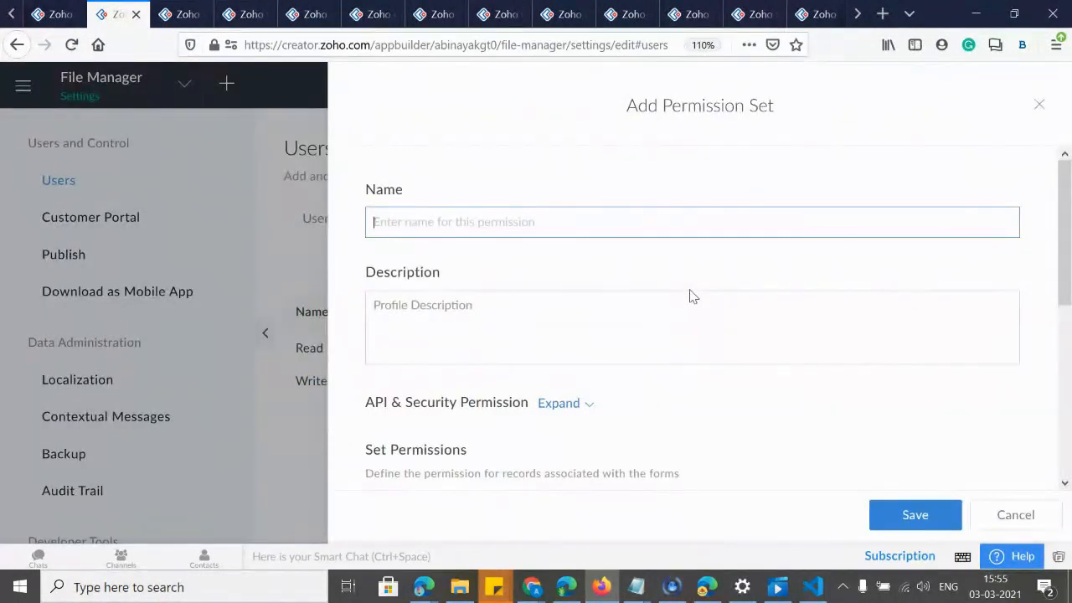
Name the new permission set 'Manager', replacing the mistyped 'Insurance'.
{"action": "scroll", "coordinate": [691, 296], "scroll_direction": "down", "scroll_amount": 4}
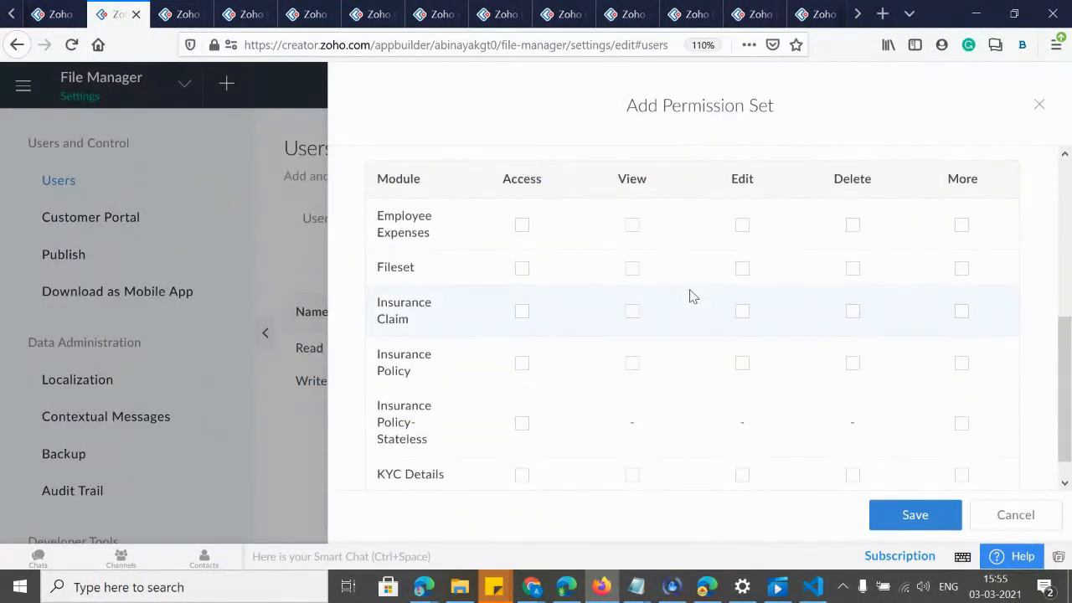
{"action": "scroll", "coordinate": [692, 296], "scroll_direction": "down", "scroll_amount": 1}
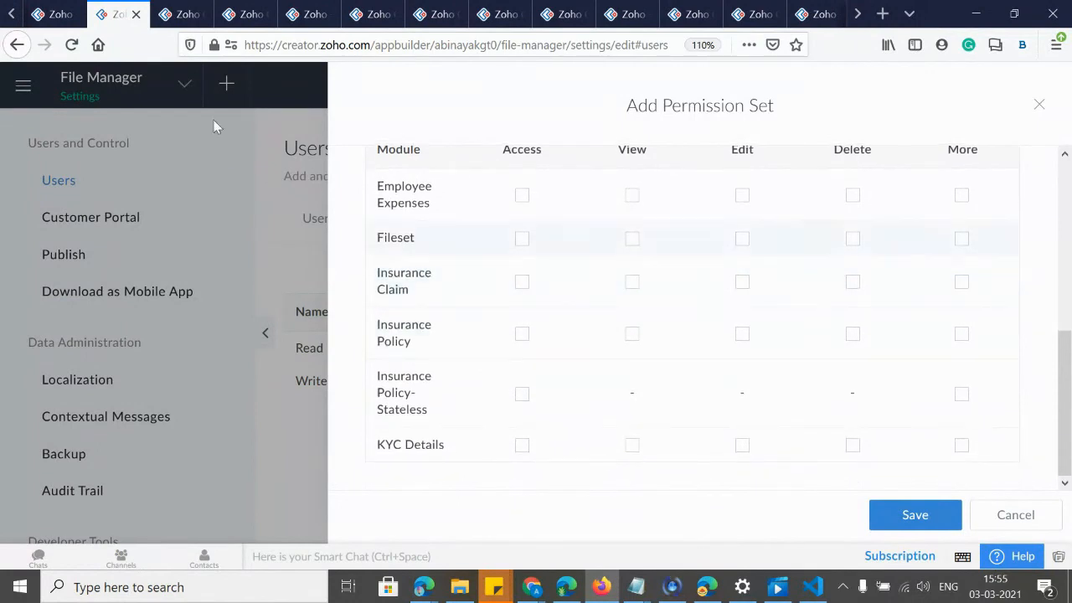
{"action": "scroll", "coordinate": [758, 445], "scroll_direction": "up", "scroll_amount": 5}
{"action": "scroll", "coordinate": [758, 445], "scroll_direction": "down", "scroll_amount": 3}
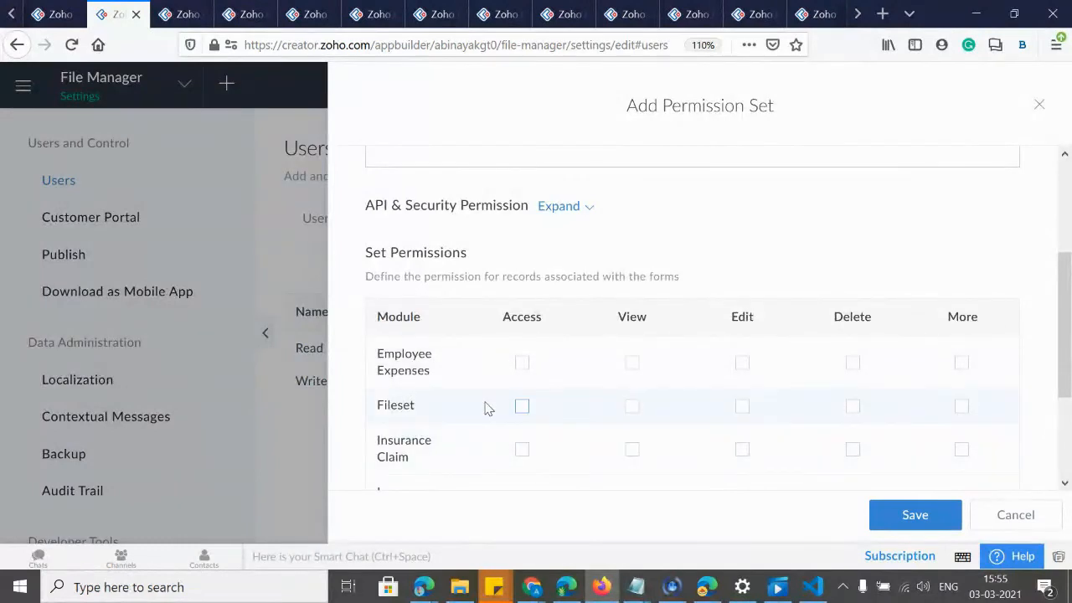
{"action": "scroll", "coordinate": [488, 408], "scroll_direction": "up", "scroll_amount": 4}
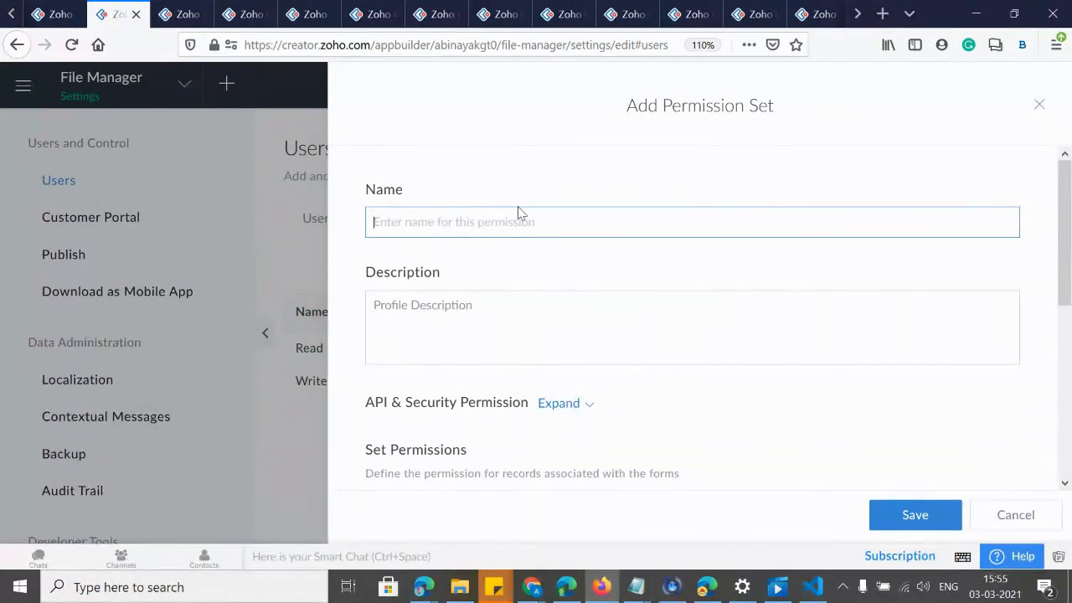
{"action": "left_click", "coordinate": [498, 223]}
{"action": "type", "text": "Insurance"}
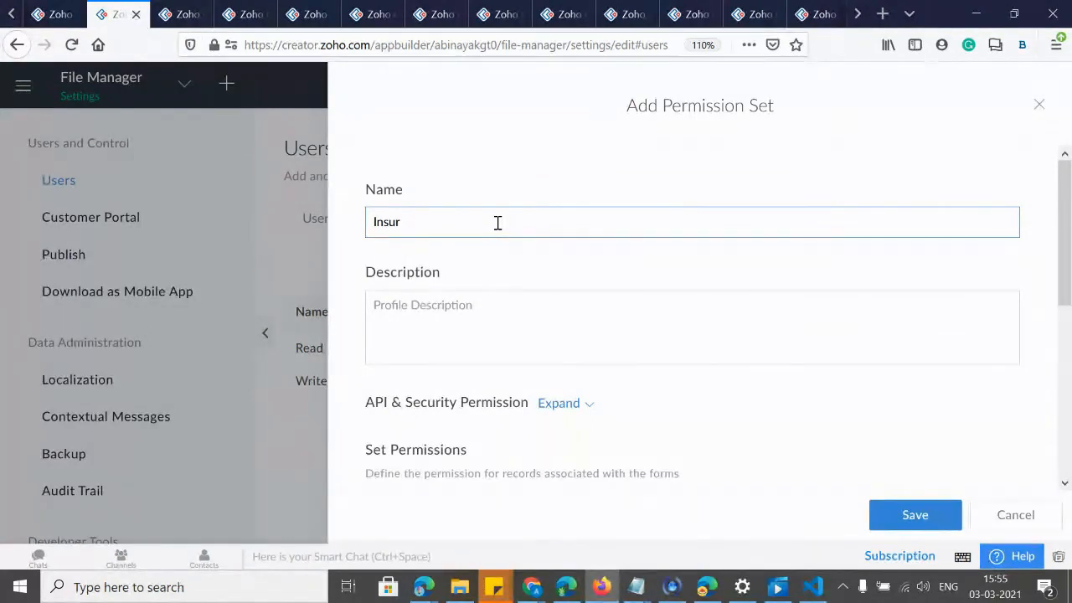
{"action": "key", "text": "BackSpace"}
{"action": "type", "text": "Manager"}
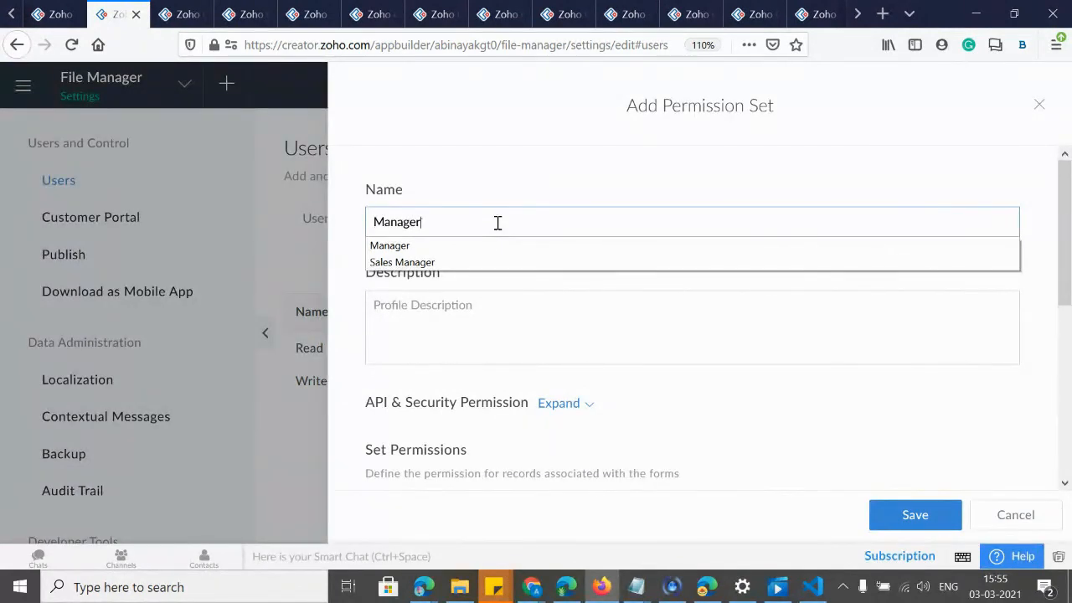
{"action": "left_click", "coordinate": [459, 182]}
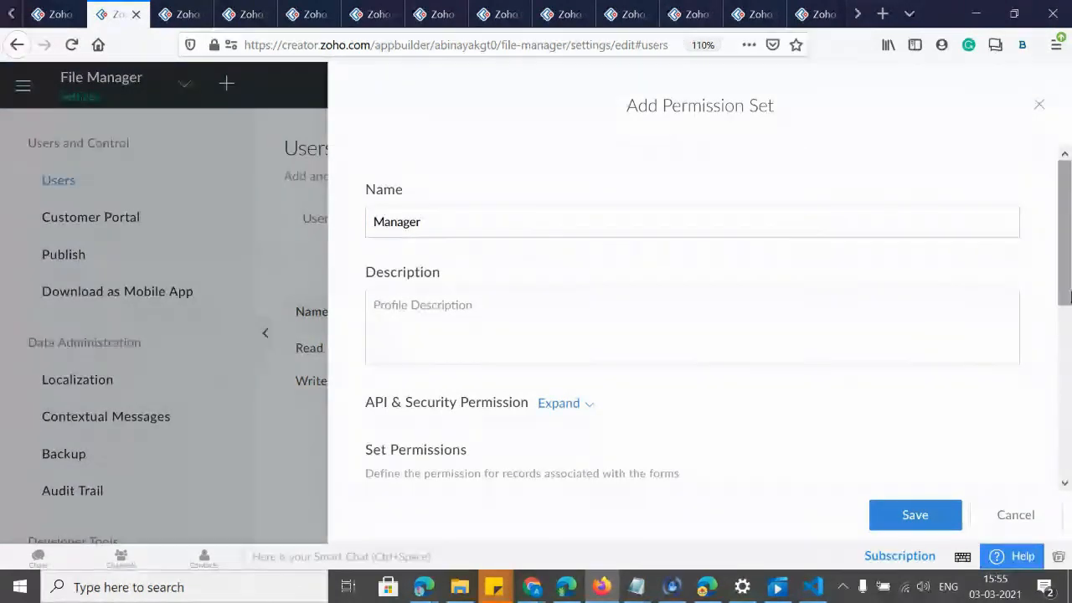
Let the Manager set view, edit and delete All Insurance Claims.
{"action": "left_click_drag", "start_coordinate": [1068, 272], "coordinate": [1069, 287]}
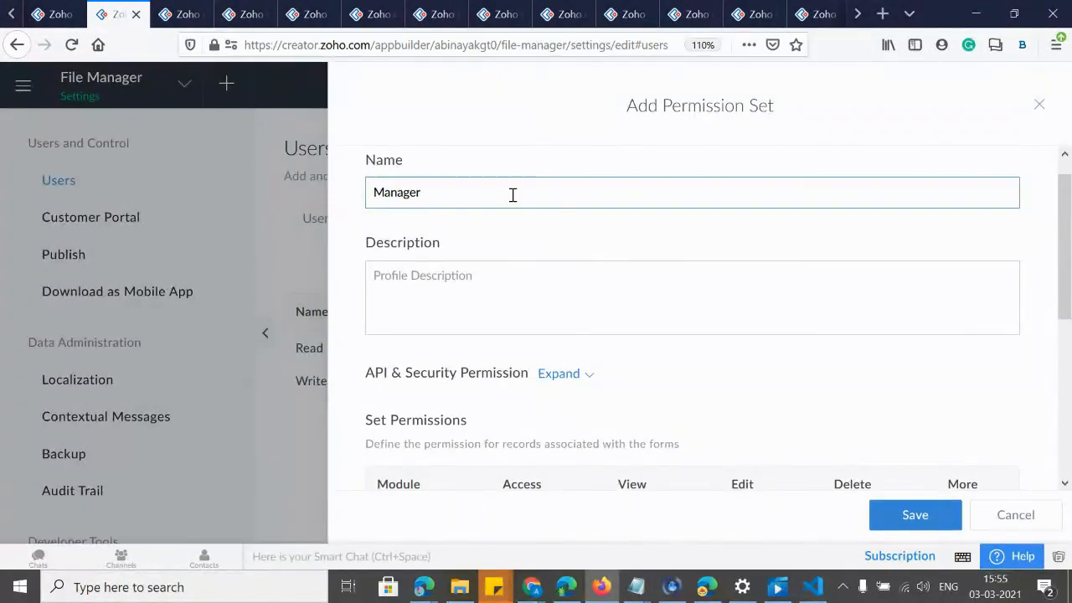
{"action": "left_click_drag", "start_coordinate": [1069, 226], "coordinate": [1069, 339]}
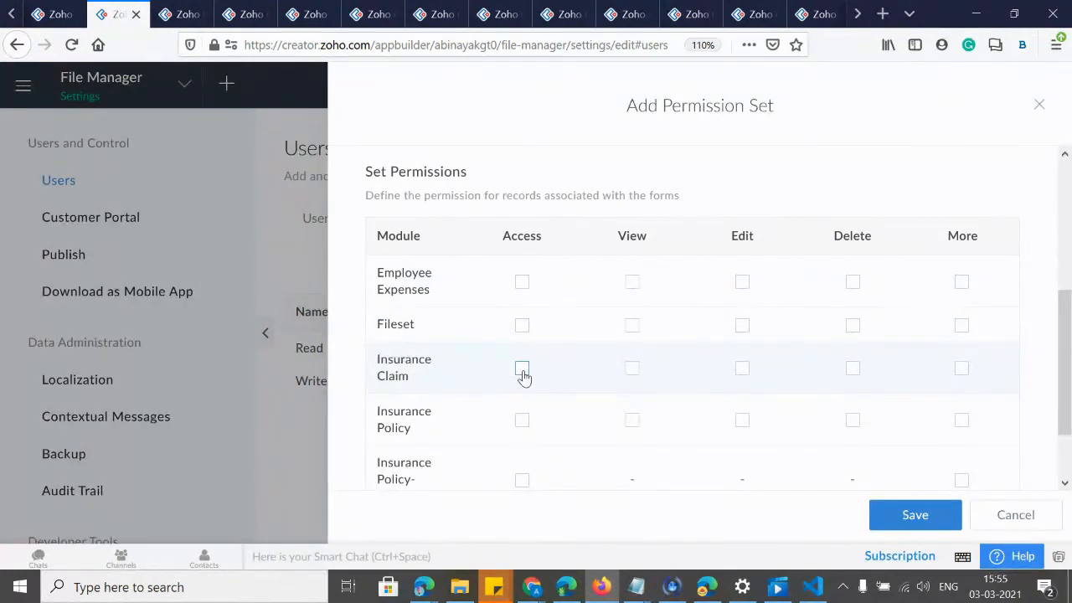
{"action": "left_click", "coordinate": [631, 368]}
{"action": "left_click", "coordinate": [640, 450]}
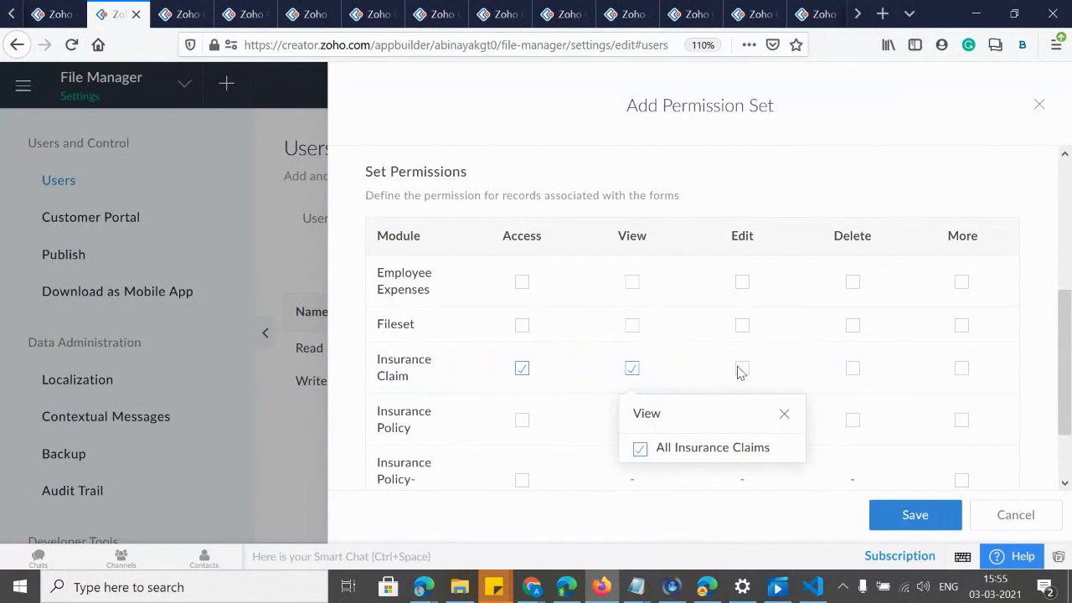
{"action": "left_click", "coordinate": [742, 368]}
{"action": "left_click", "coordinate": [742, 368]}
{"action": "left_click", "coordinate": [749, 449]}
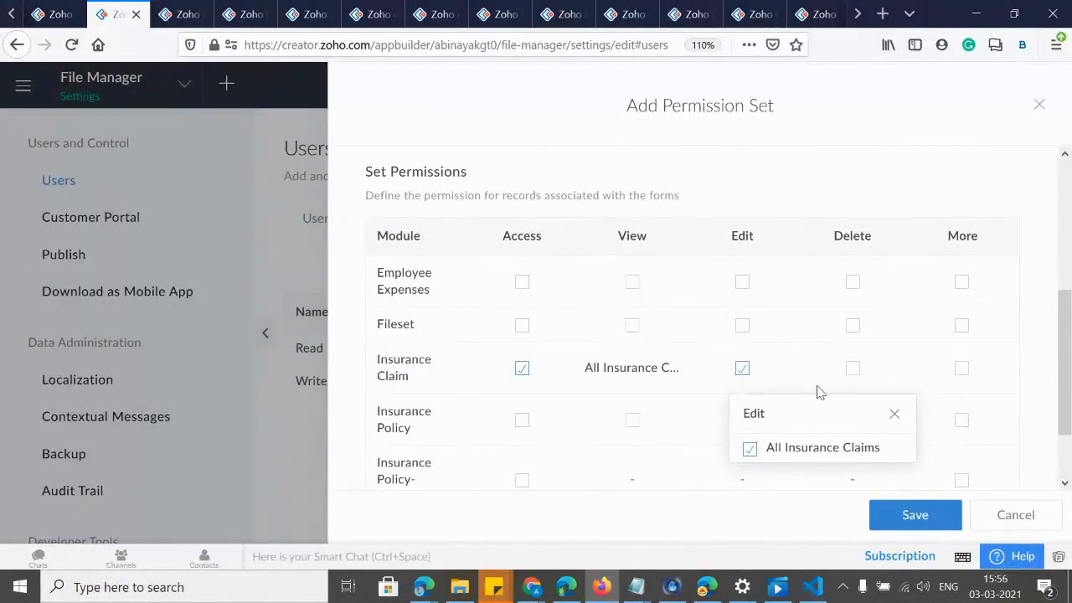
{"action": "left_click", "coordinate": [853, 369]}
{"action": "left_click", "coordinate": [859, 449]}
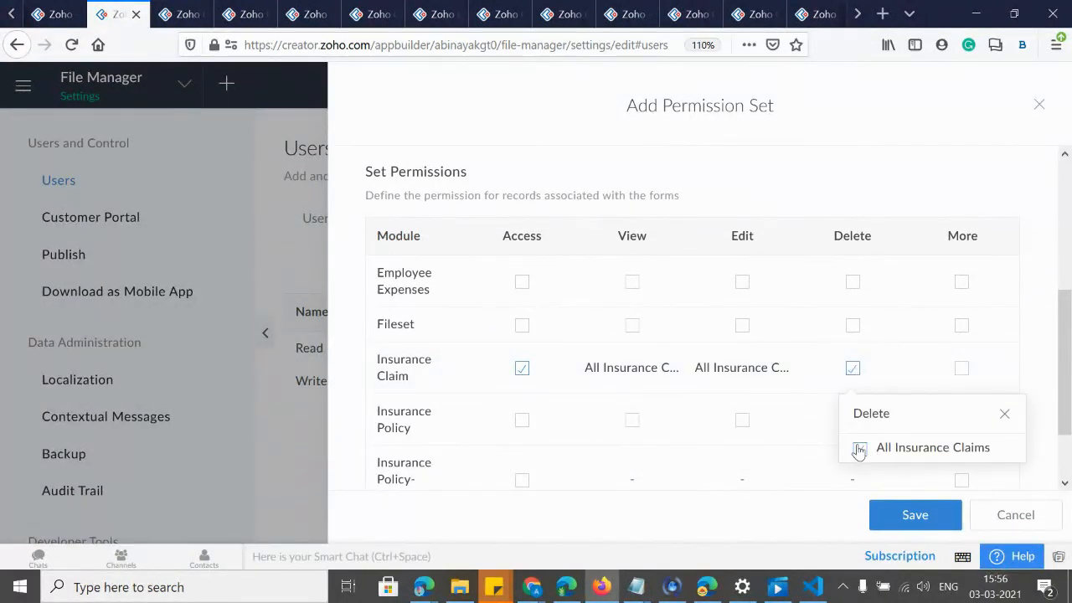
{"action": "left_click", "coordinate": [962, 369]}
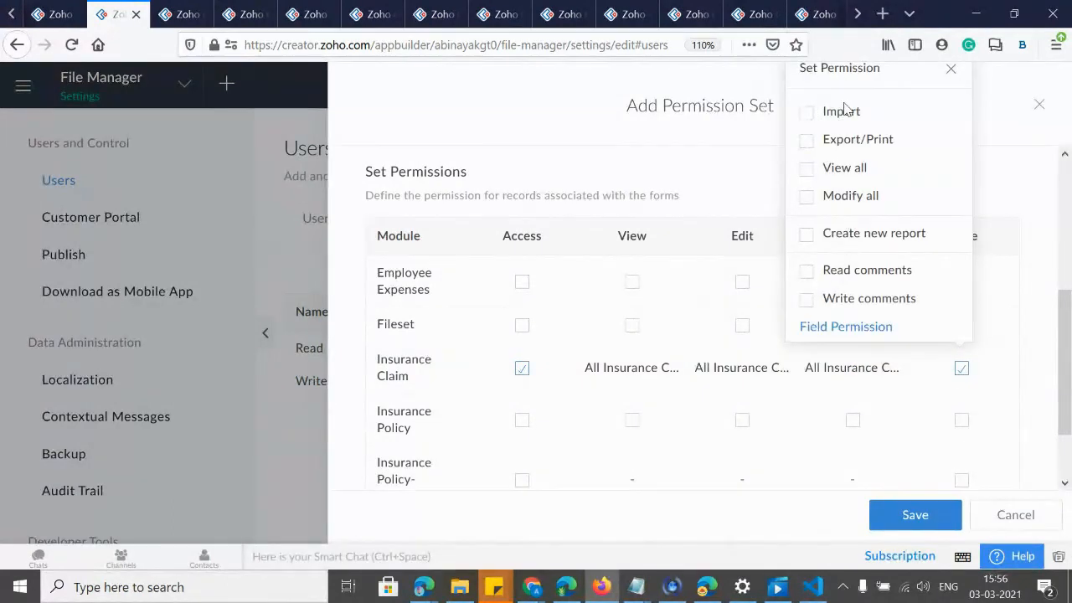
{"action": "left_click", "coordinate": [526, 243]}
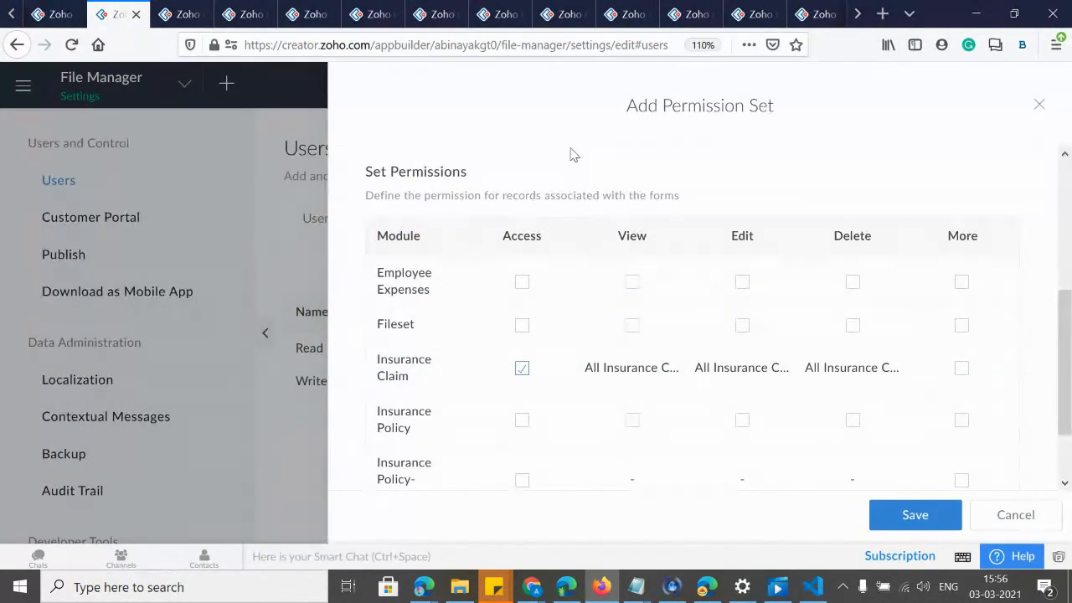
Grant Insurance Claim the Import, Export/Print, View all and Modify all extra permissions.
{"action": "scroll", "coordinate": [639, 318], "scroll_direction": "up", "scroll_amount": 5}
{"action": "scroll", "coordinate": [536, 269], "scroll_direction": "down", "scroll_amount": 2}
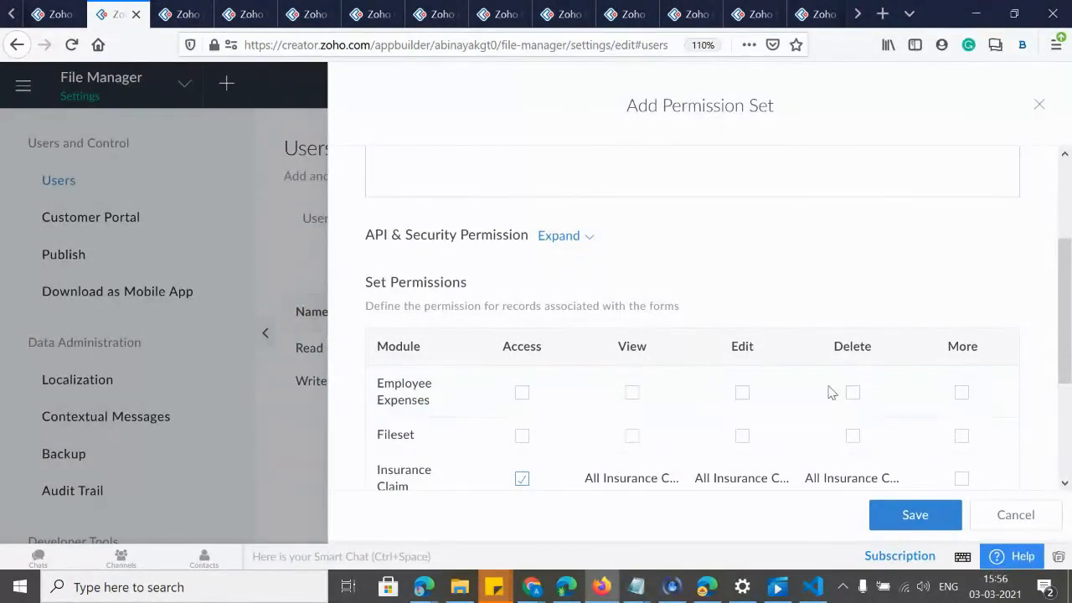
{"action": "left_click", "coordinate": [961, 479]}
{"action": "left_click", "coordinate": [806, 224]}
{"action": "left_click", "coordinate": [806, 251]}
{"action": "left_click", "coordinate": [807, 280]}
{"action": "left_click", "coordinate": [812, 308]}
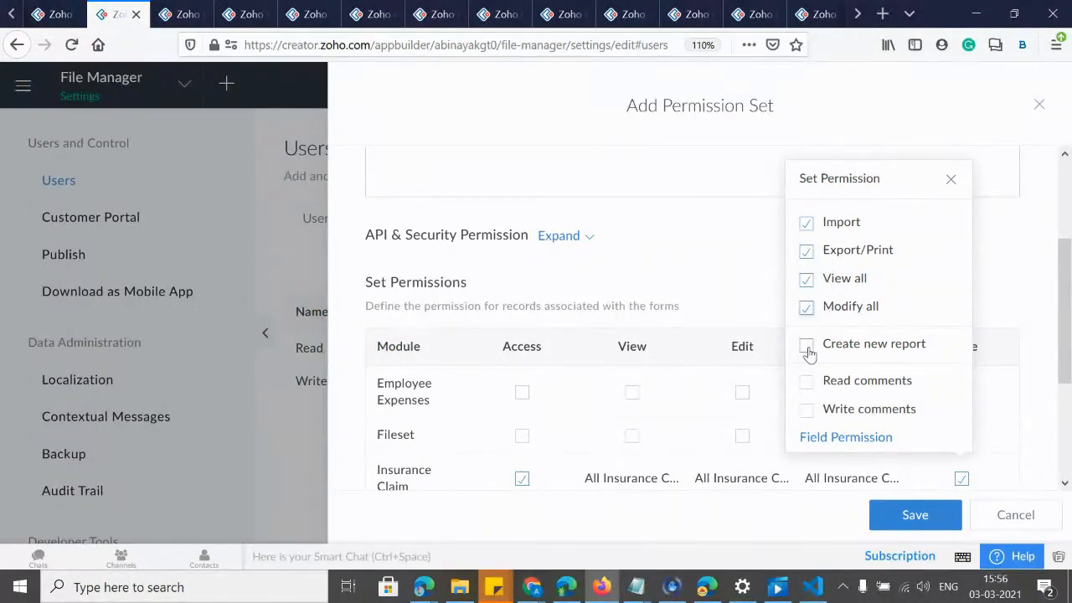
Add Create new report, Read comments and Write comments to Insurance Claim's extras.
{"action": "left_click", "coordinate": [806, 346]}
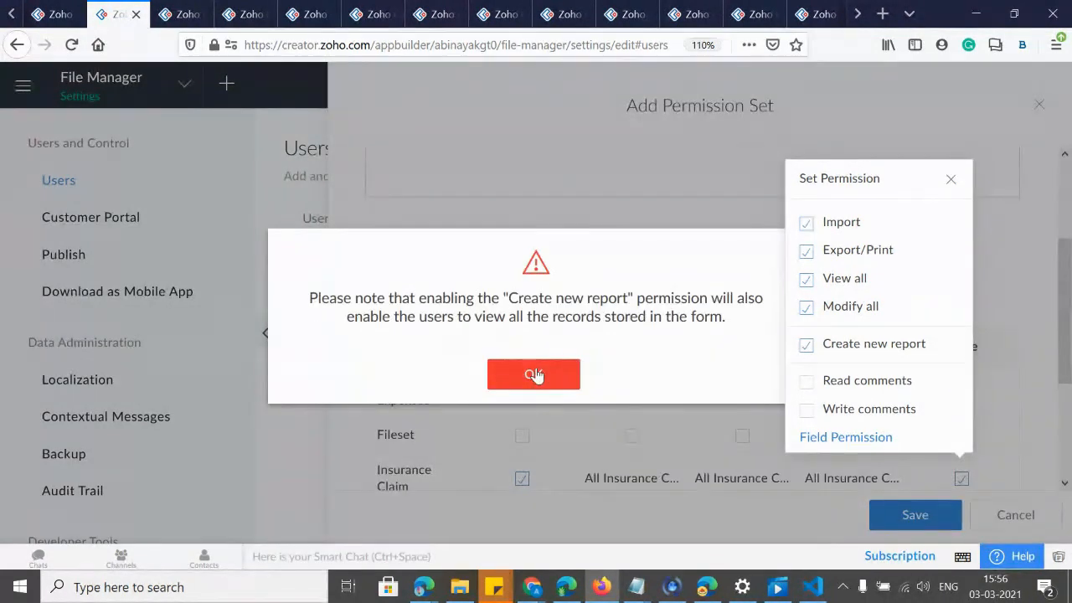
{"action": "left_click", "coordinate": [533, 377]}
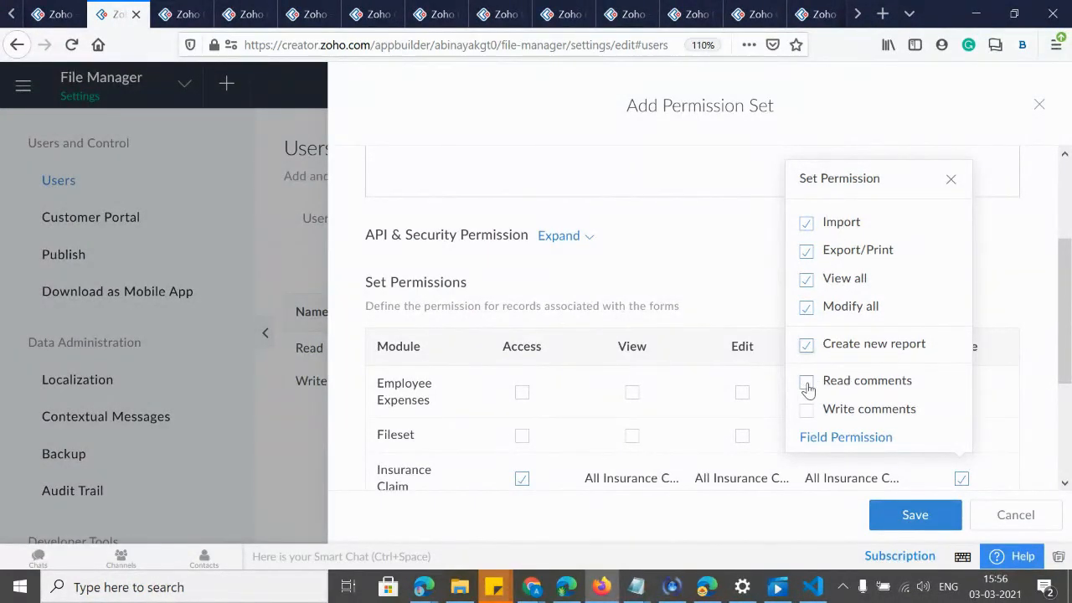
{"action": "left_click", "coordinate": [807, 409]}
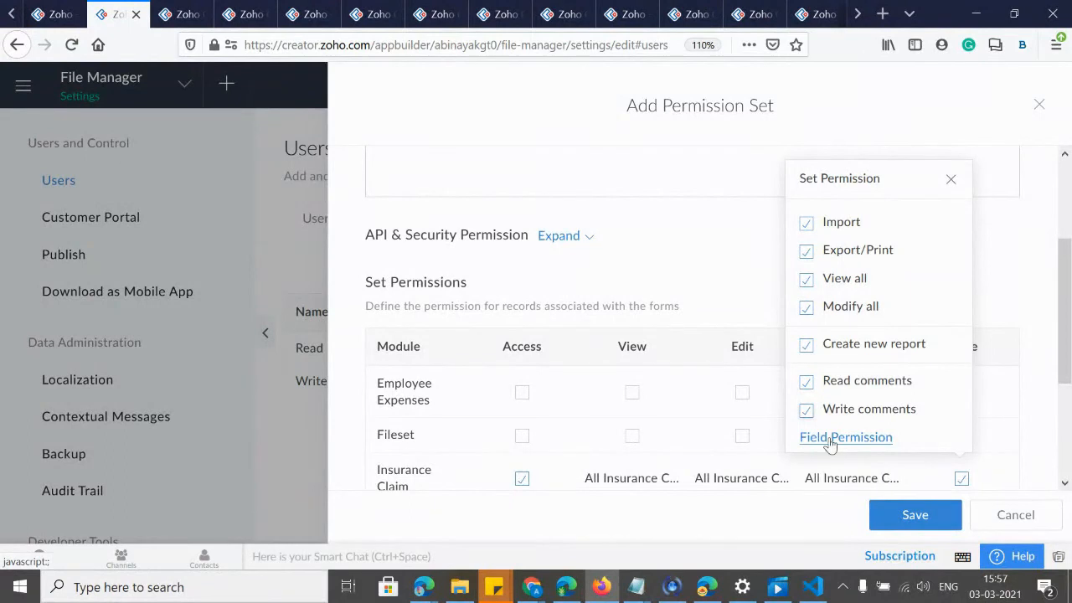
Make the Policy Info field editable instead of read-only in Insurance Claim's field permissions.
{"action": "left_click", "coordinate": [827, 439]}
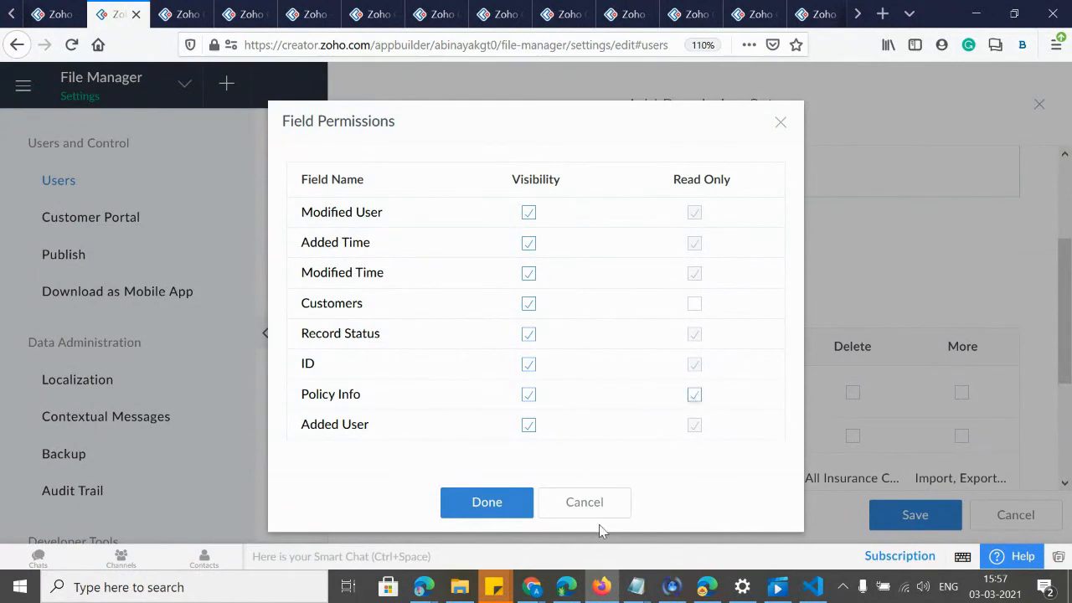
{"action": "left_click", "coordinate": [695, 393]}
{"action": "left_click", "coordinate": [526, 508]}
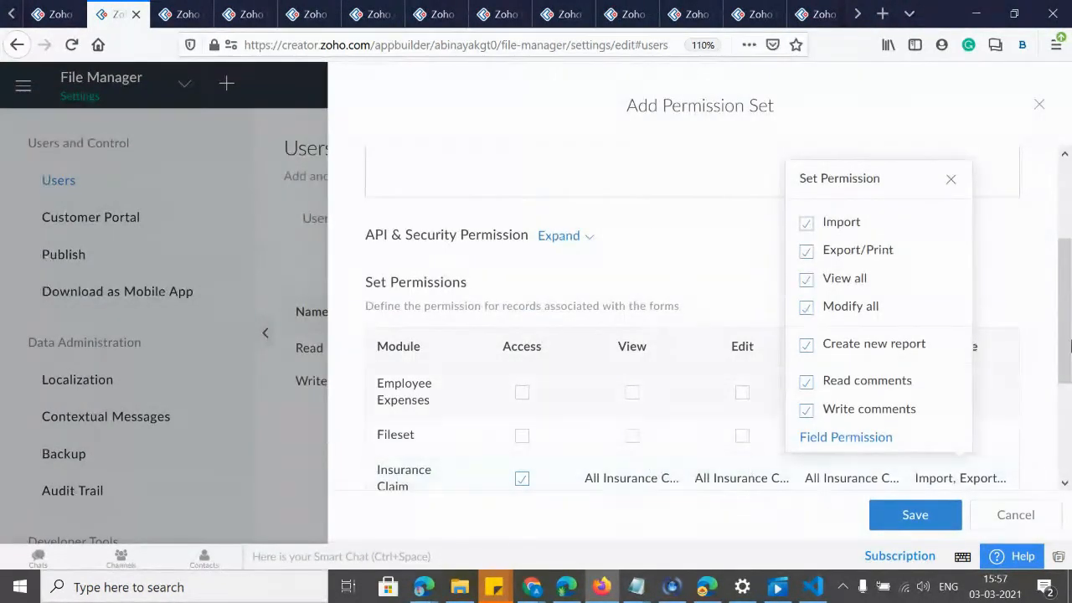
{"action": "scroll", "coordinate": [1069, 279], "scroll_direction": "down", "scroll_amount": 3}
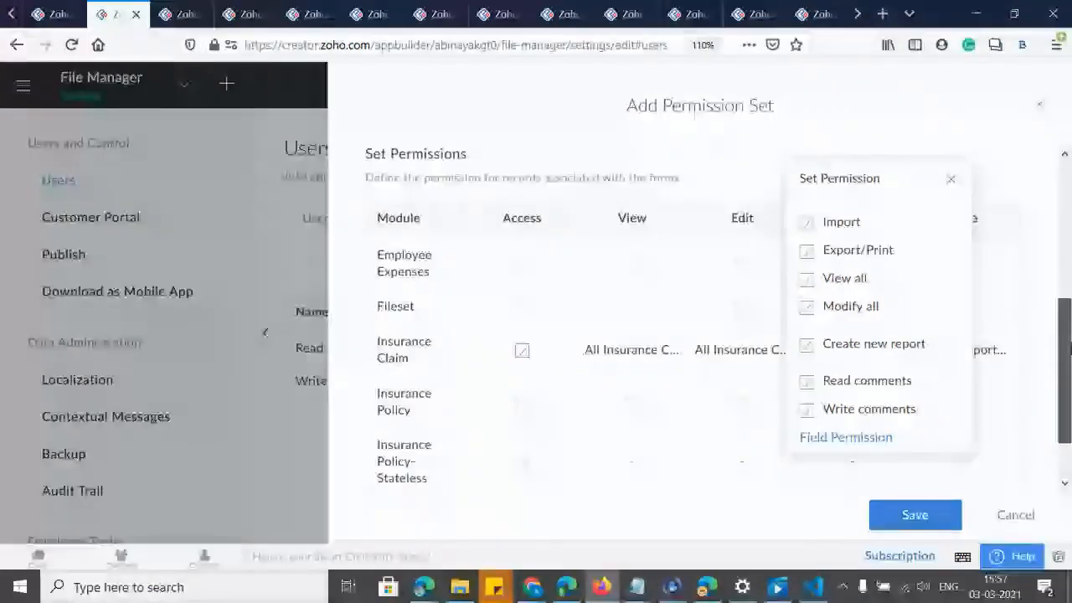
Give the set Insurance Policy access with view, edit and delete on All Insurance Policies.
{"action": "left_click", "coordinate": [521, 381]}
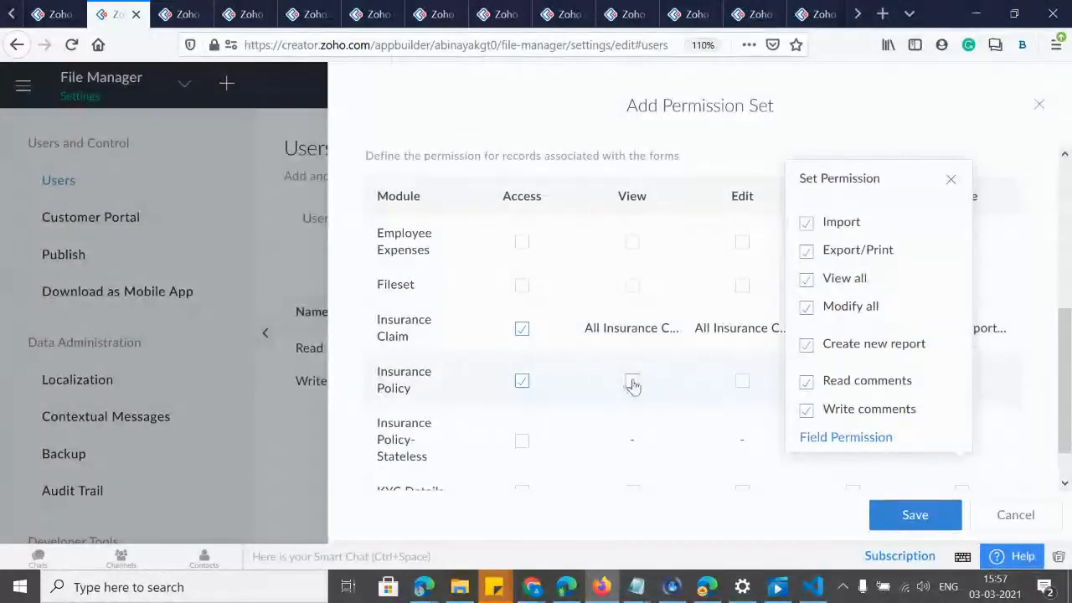
{"action": "left_click", "coordinate": [632, 381]}
{"action": "left_click", "coordinate": [640, 469]}
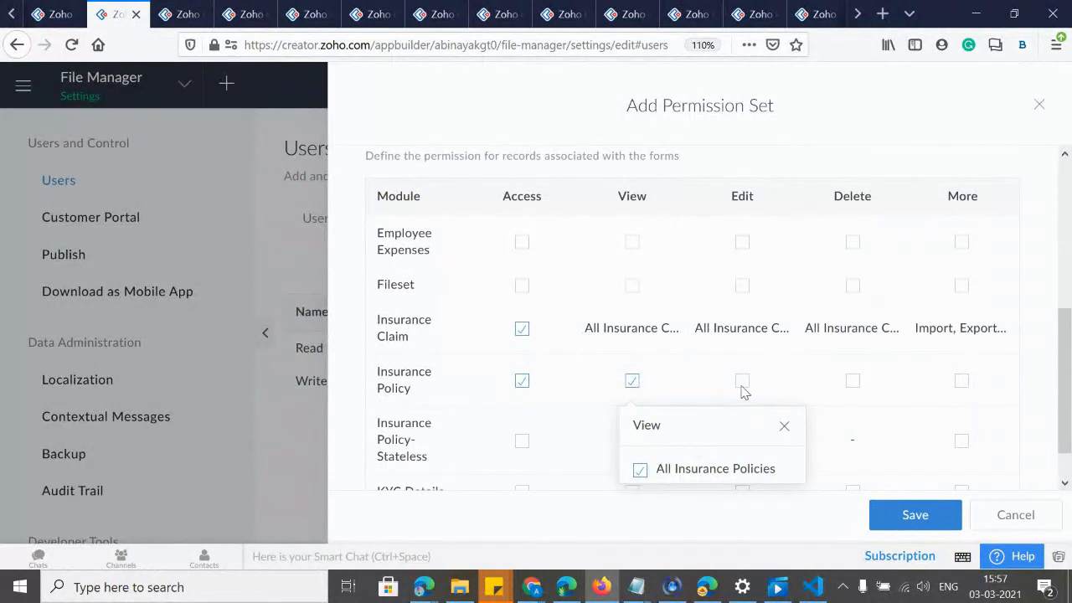
{"action": "left_click", "coordinate": [742, 381]}
{"action": "left_click", "coordinate": [749, 470]}
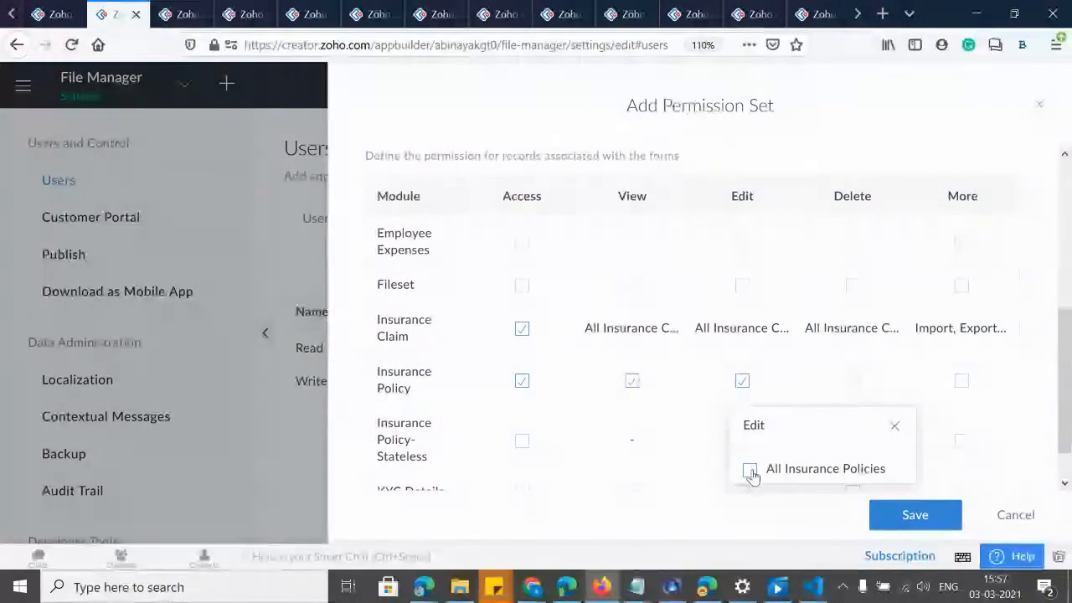
{"action": "left_click", "coordinate": [852, 382]}
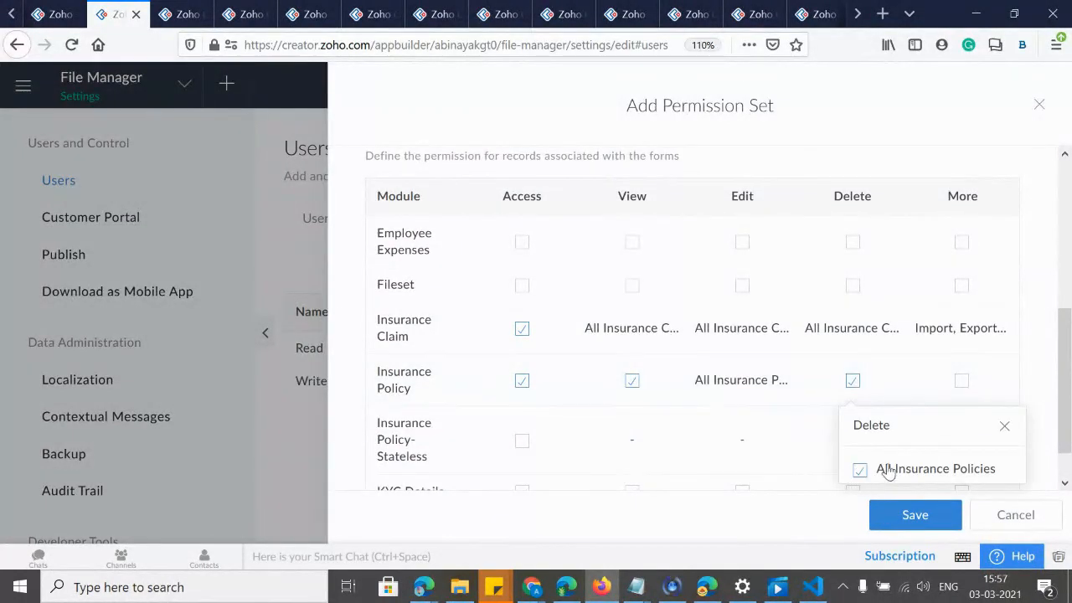
{"action": "left_click", "coordinate": [961, 382]}
Grant Insurance Policy all extras: import, export, view/modify all, new reports and comments.
{"action": "left_click", "coordinate": [805, 124]}
{"action": "left_click", "coordinate": [808, 154]}
{"action": "left_click", "coordinate": [806, 182]}
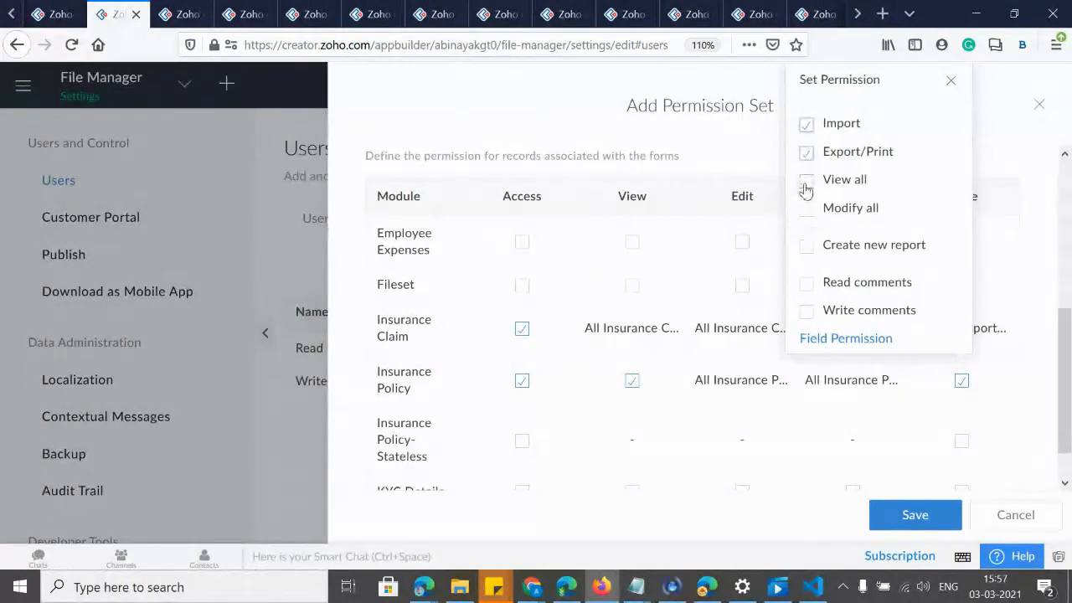
{"action": "left_click", "coordinate": [806, 246]}
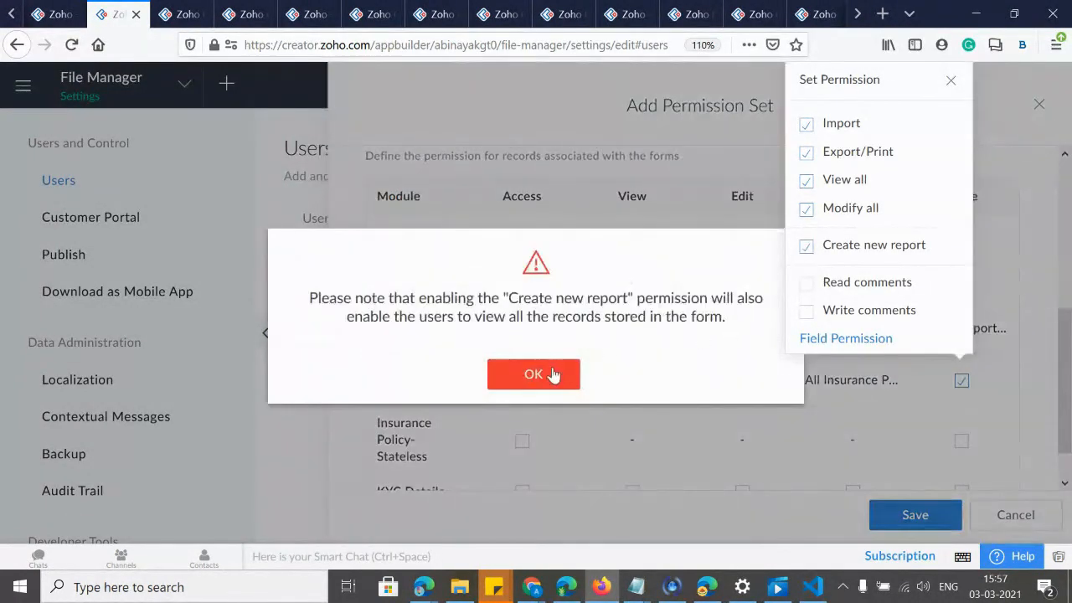
{"action": "left_click", "coordinate": [553, 375]}
{"action": "left_click", "coordinate": [808, 289]}
{"action": "left_click", "coordinate": [808, 311]}
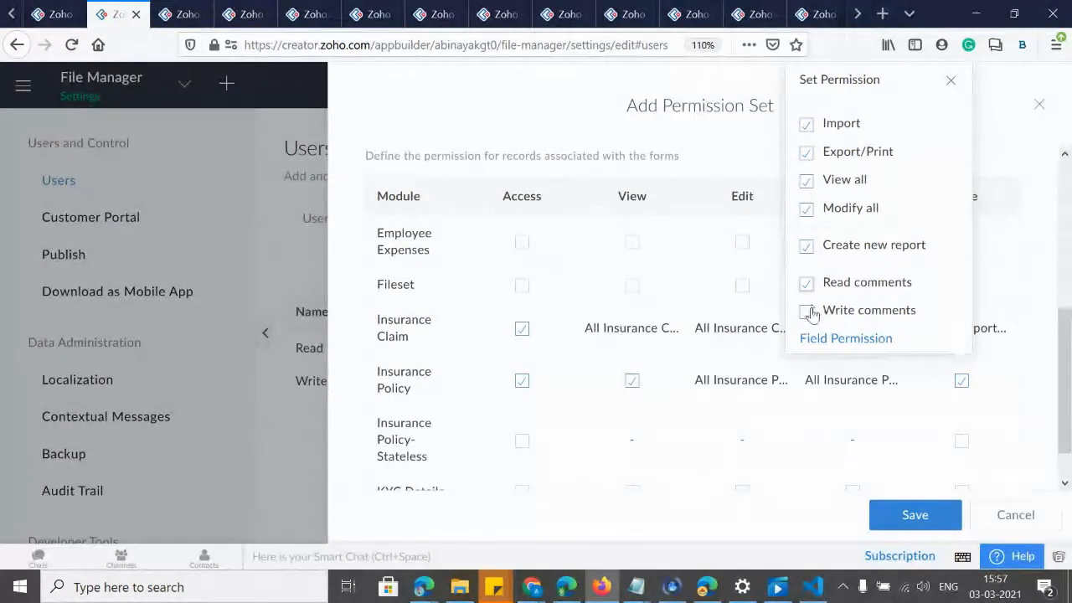
{"action": "left_click", "coordinate": [825, 398]}
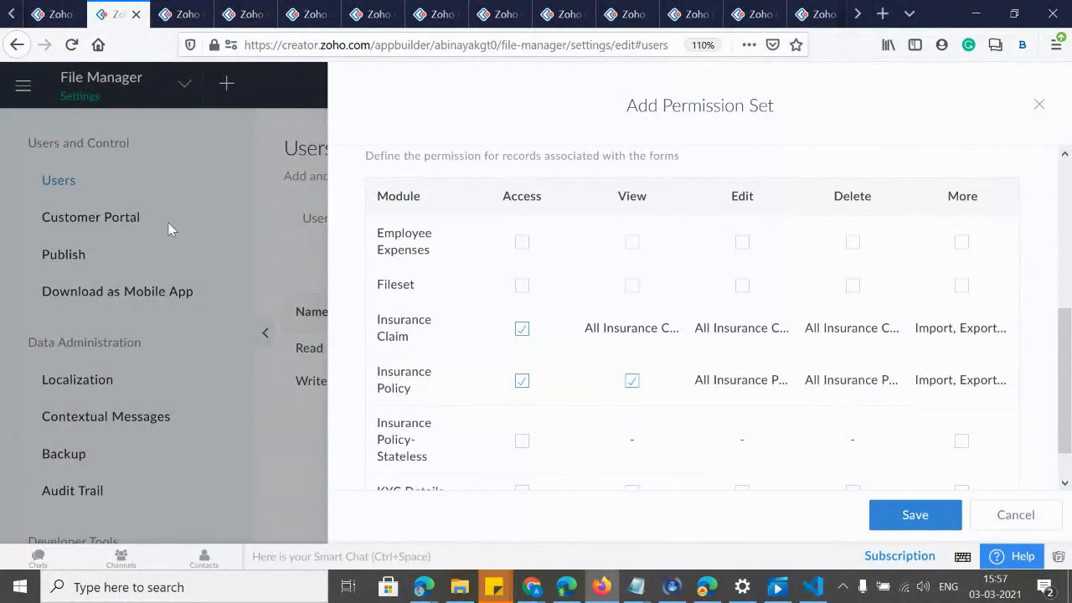
{"action": "left_click", "coordinate": [66, 14]}
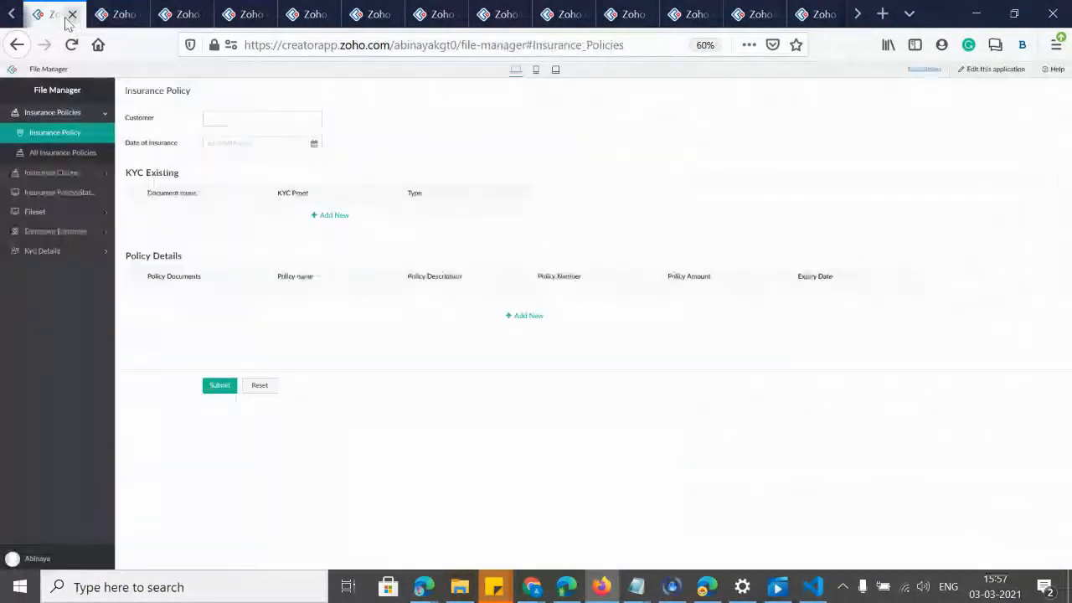
Browse the live app's Insurance Claims, Insurance Policy-Stateless, Employee Expenses and Kyc Details sections, then return to the permission set.
{"action": "left_click", "coordinate": [65, 173]}
{"action": "left_click", "coordinate": [43, 193]}
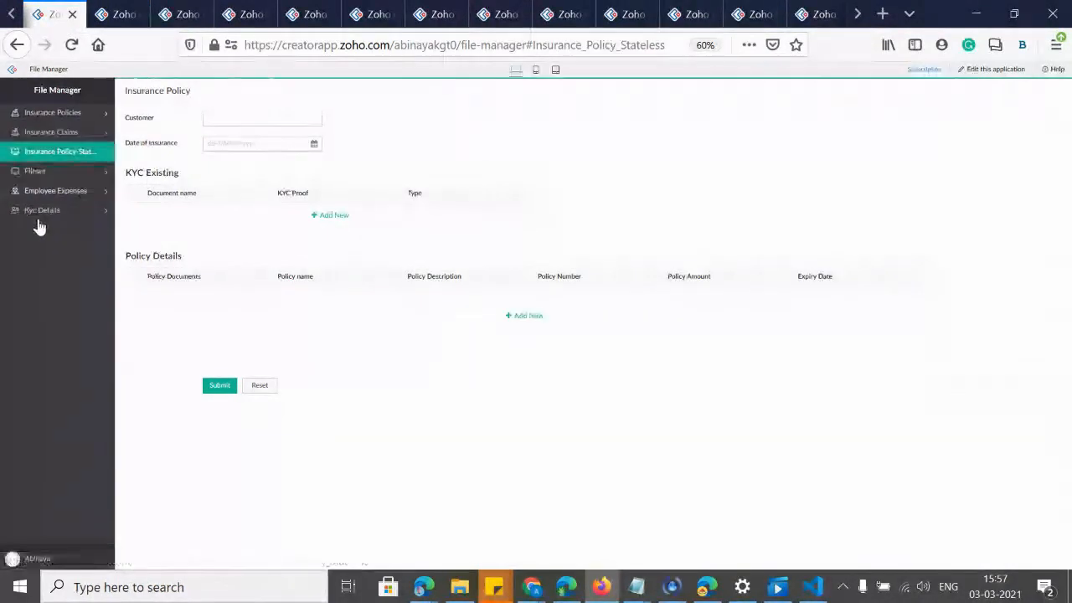
{"action": "left_click", "coordinate": [33, 171]}
{"action": "left_click", "coordinate": [30, 229]}
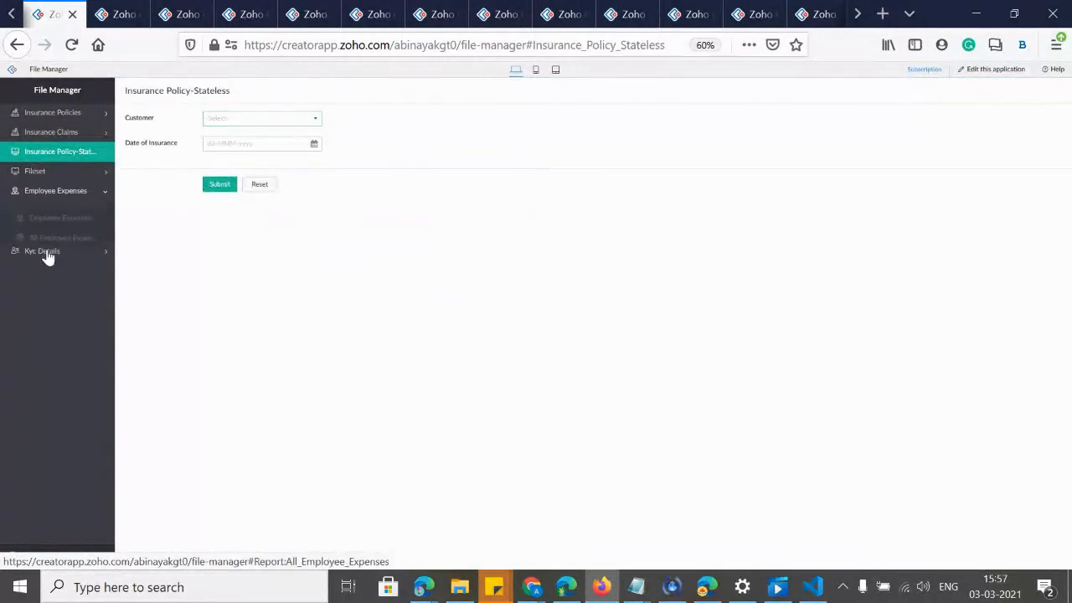
{"action": "left_click", "coordinate": [33, 262]}
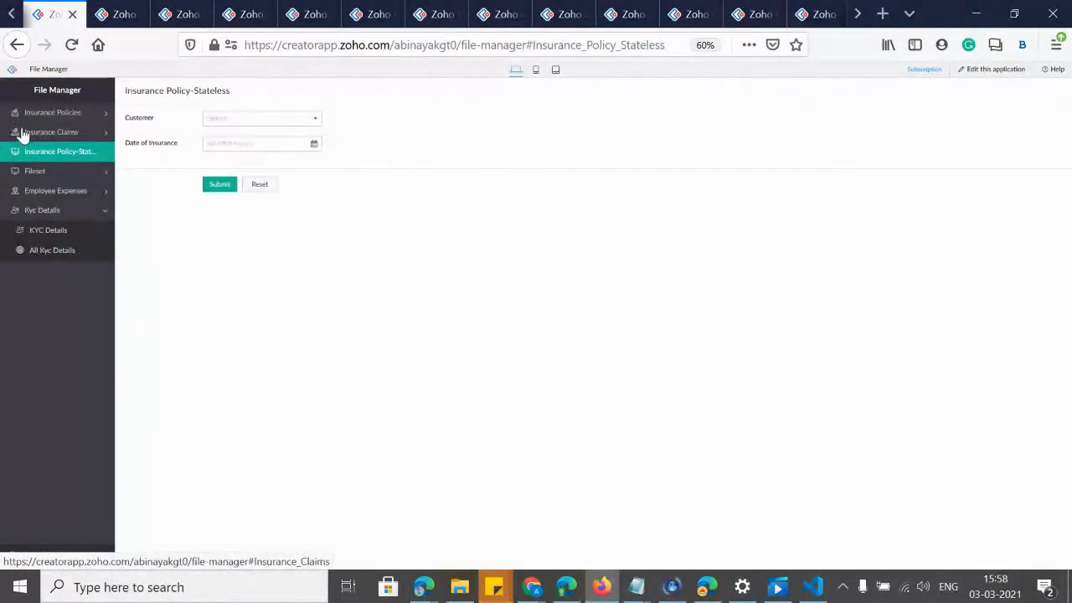
{"action": "left_click", "coordinate": [121, 14]}
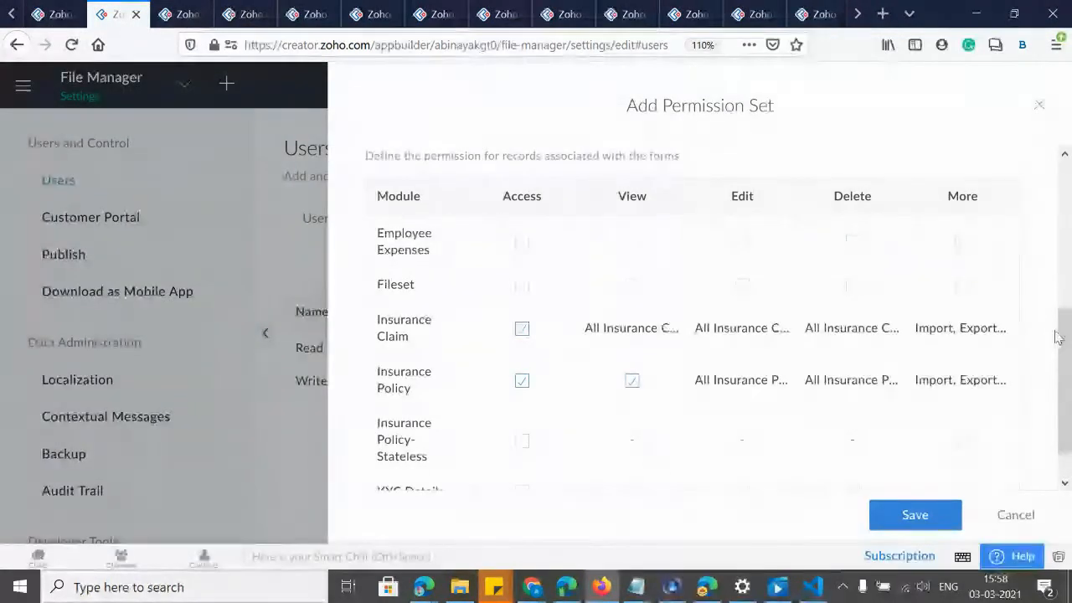
Enable KYC Details and Insurance Policy-Stateless, with view, edit and delete on All Kyc Details.
{"action": "scroll", "coordinate": [1068, 360], "scroll_direction": "down", "scroll_amount": 1}
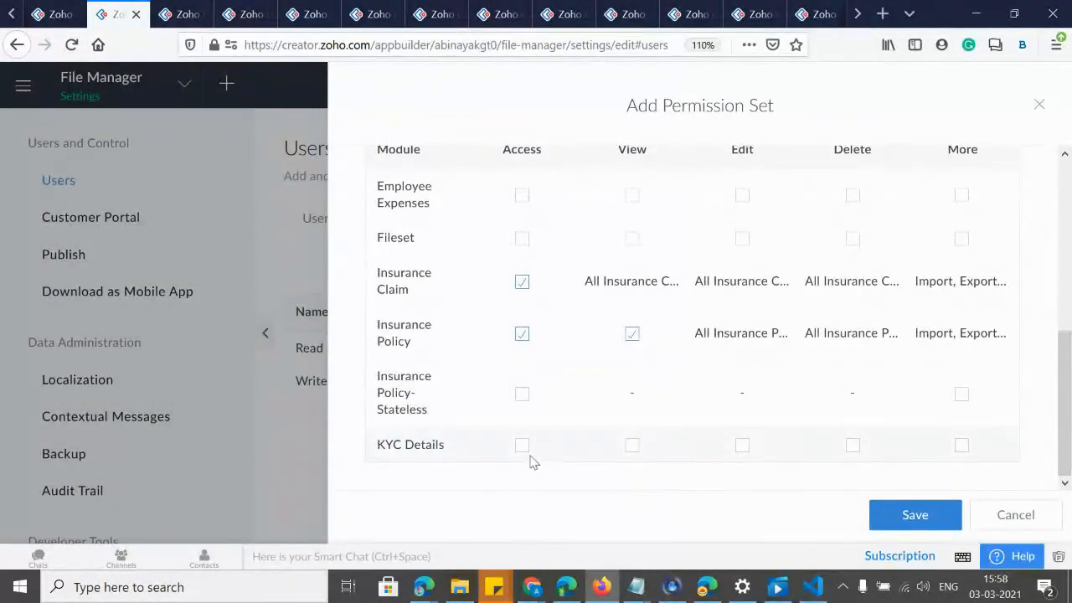
{"action": "left_click", "coordinate": [522, 446]}
{"action": "left_click", "coordinate": [522, 395]}
{"action": "left_click", "coordinate": [631, 445]}
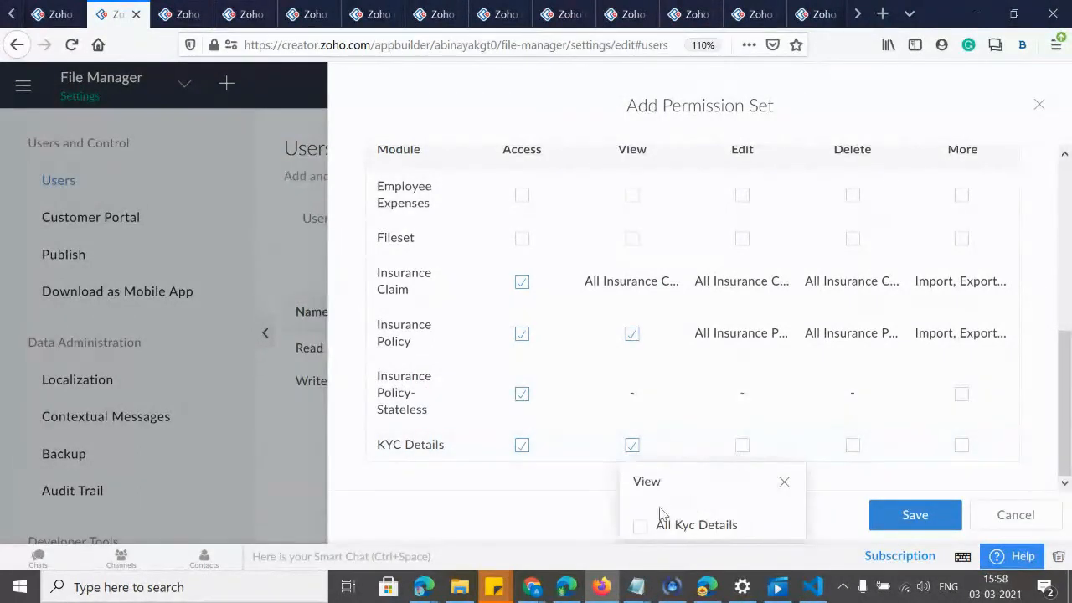
{"action": "left_click", "coordinate": [640, 525]}
{"action": "left_click", "coordinate": [741, 445]}
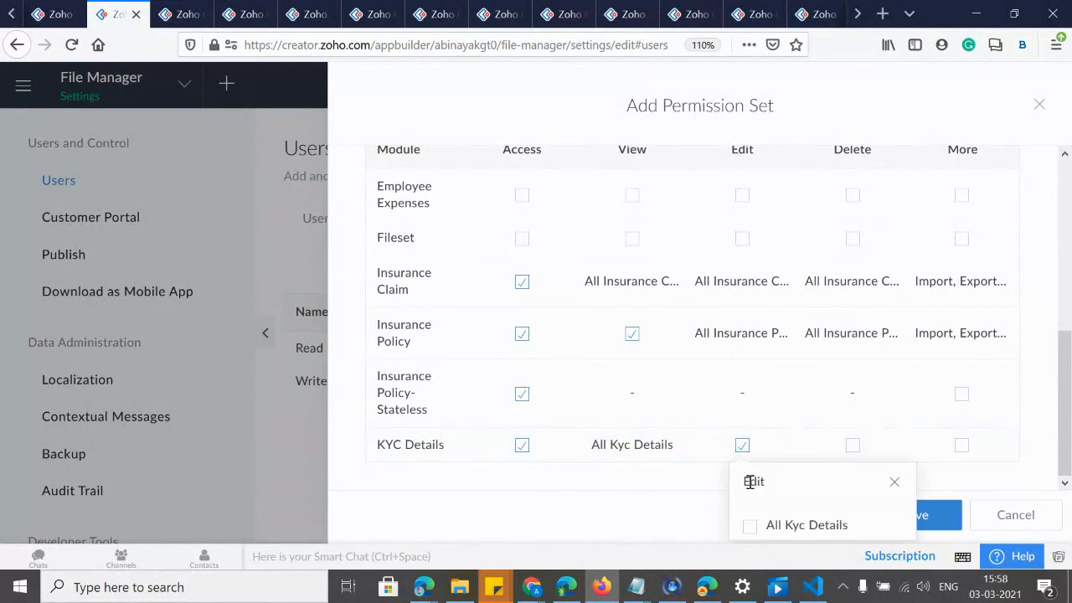
{"action": "left_click", "coordinate": [852, 445]}
{"action": "left_click", "coordinate": [860, 525]}
Give KYC Details Import, Export/Print, View/Modify all, Create new report and comment permissions.
{"action": "left_click", "coordinate": [961, 445]}
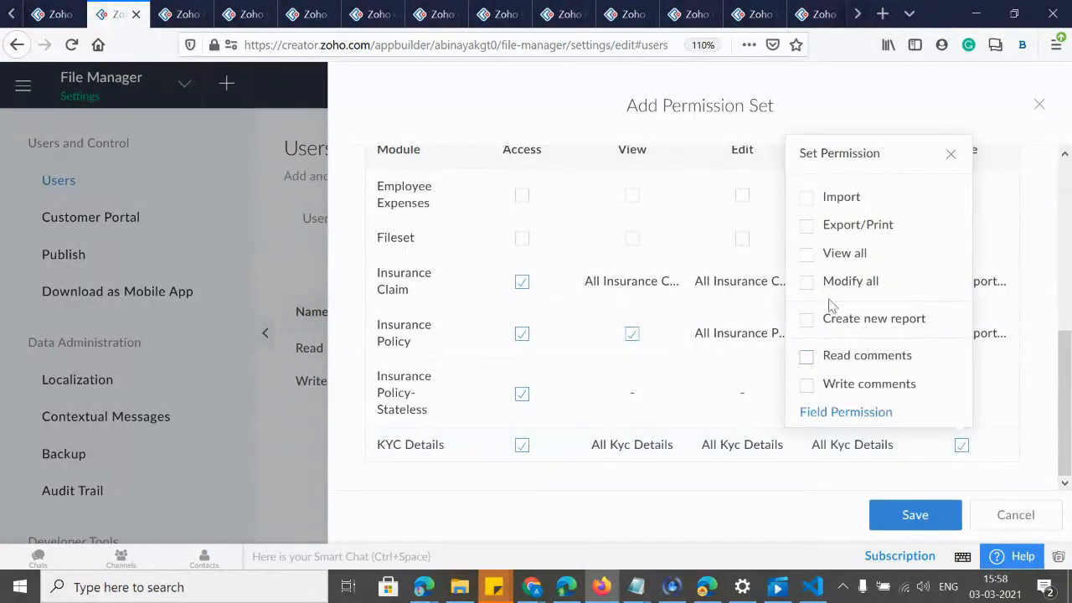
{"action": "left_click", "coordinate": [807, 199]}
{"action": "left_click", "coordinate": [806, 226]}
{"action": "left_click", "coordinate": [806, 254]}
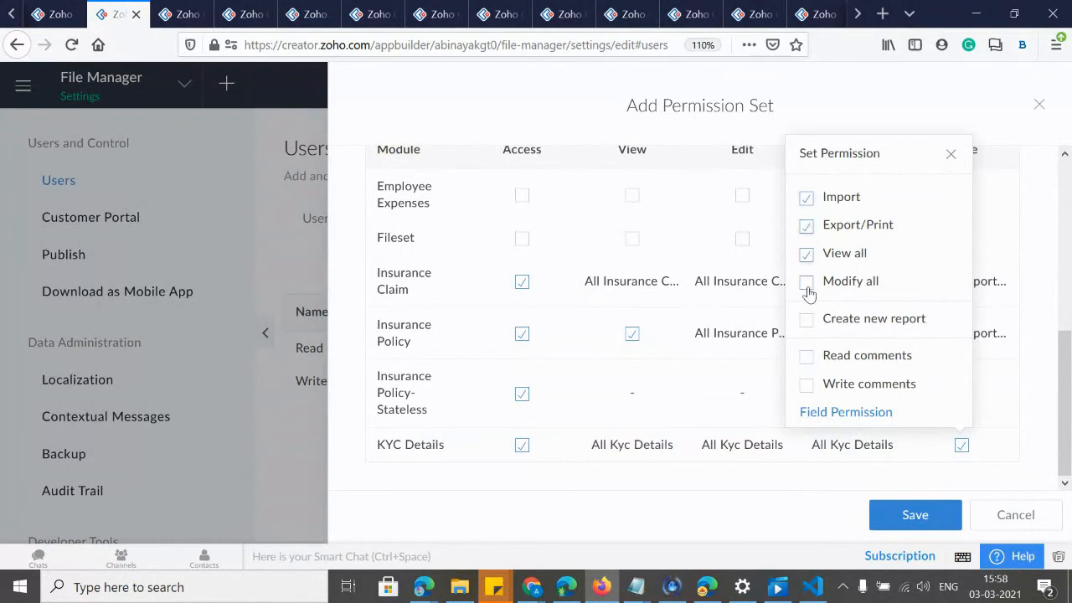
{"action": "left_click", "coordinate": [806, 356]}
{"action": "left_click", "coordinate": [805, 384]}
{"action": "left_click", "coordinate": [807, 320]}
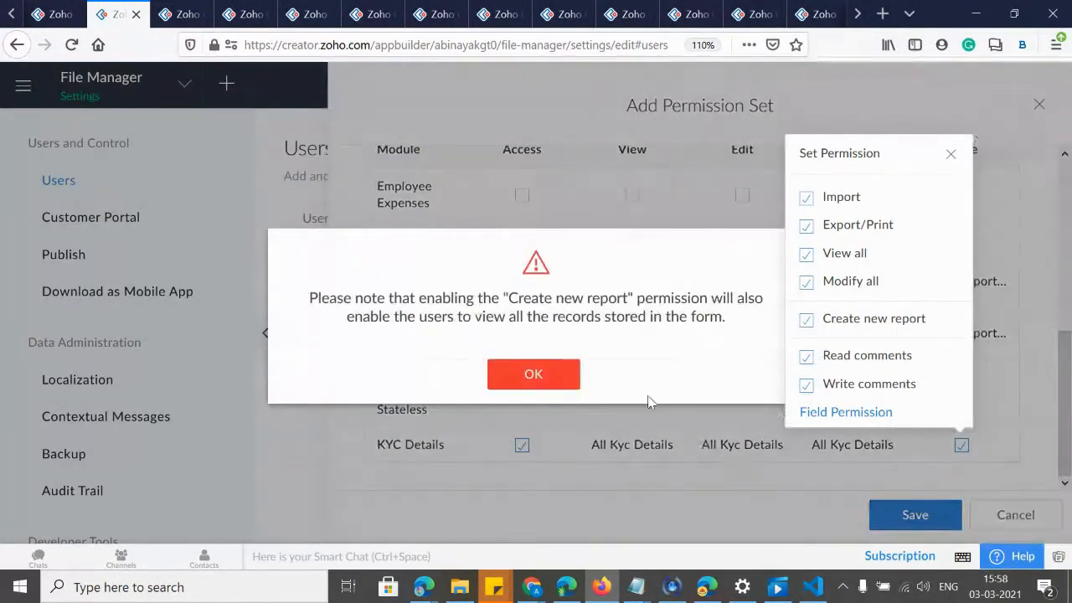
{"action": "left_click", "coordinate": [533, 376]}
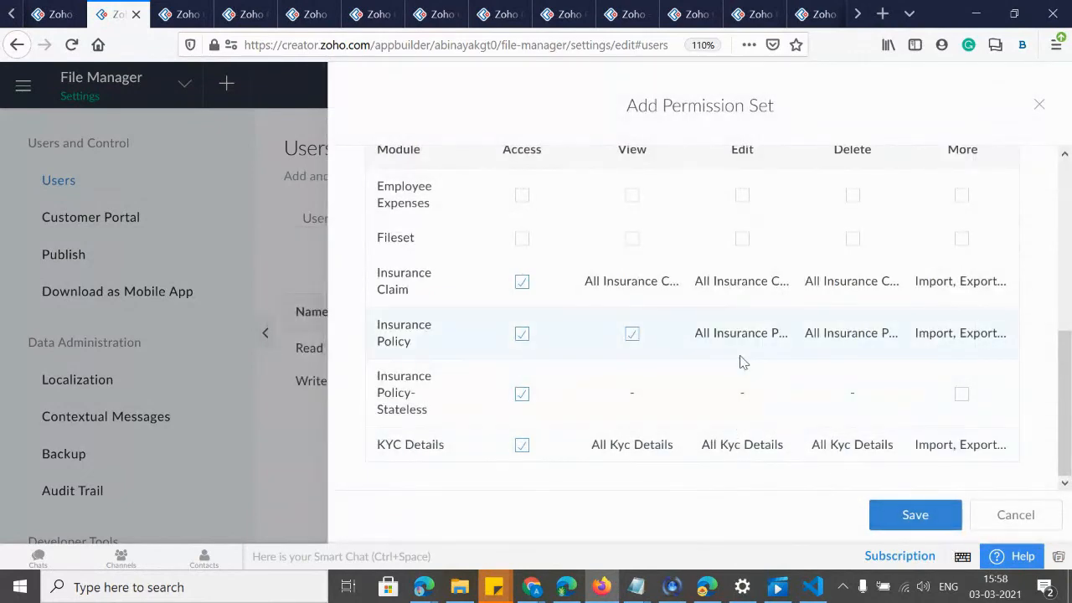
{"action": "scroll", "coordinate": [740, 361], "scroll_direction": "up", "scroll_amount": 5}
Expand API & Security Permission, then open File Manager for editing from the live app tab.
{"action": "scroll", "coordinate": [553, 387], "scroll_direction": "down", "scroll_amount": 2}
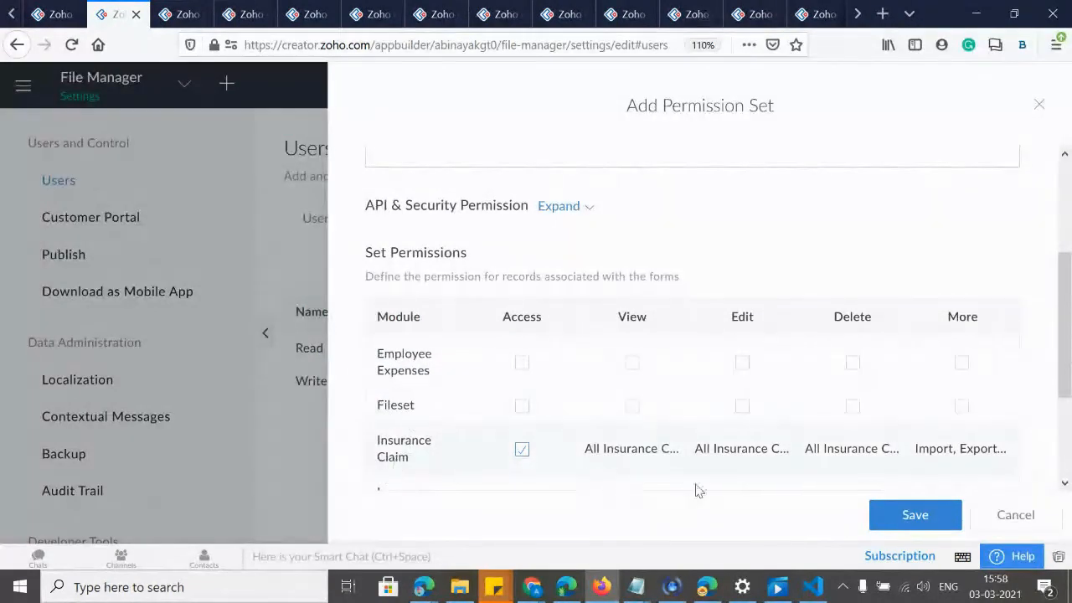
{"action": "scroll", "coordinate": [696, 325], "scroll_direction": "up", "scroll_amount": 3}
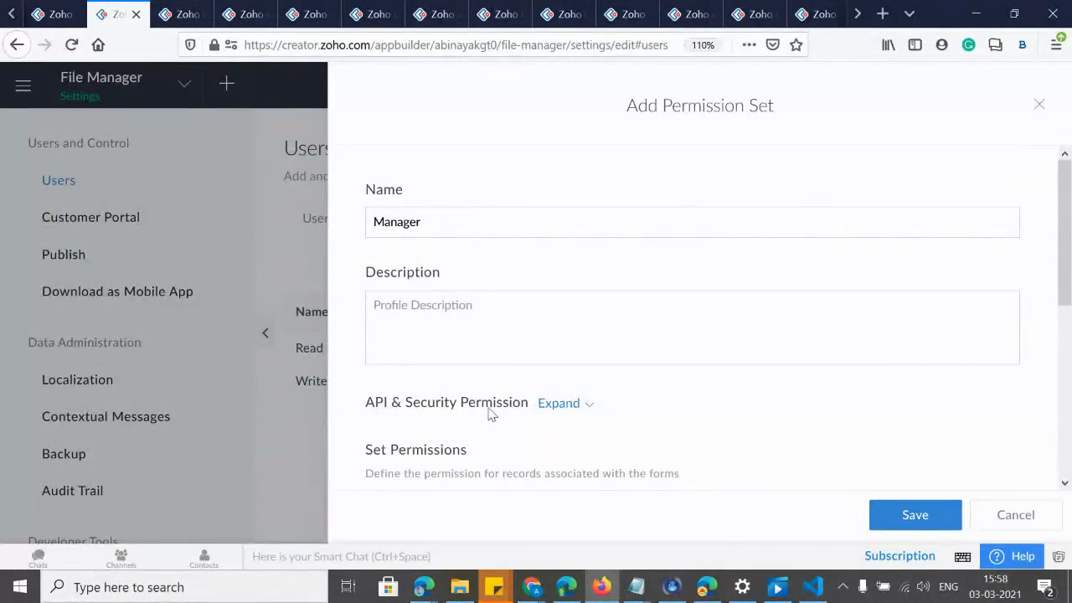
{"action": "left_click", "coordinate": [565, 405]}
{"action": "scroll", "coordinate": [377, 351], "scroll_direction": "down", "scroll_amount": 2}
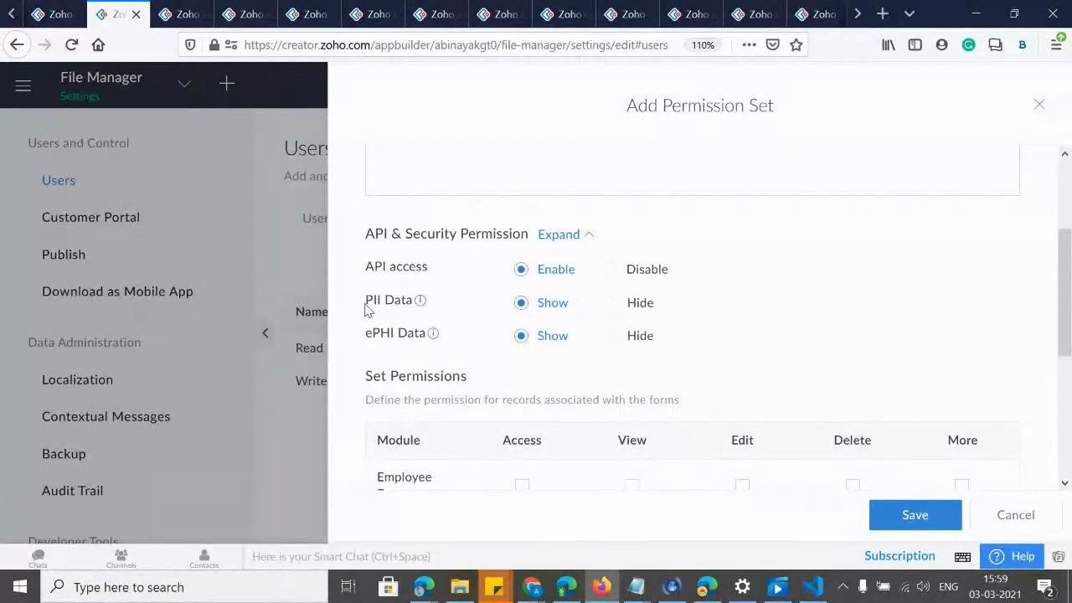
{"action": "left_click", "coordinate": [52, 19]}
{"action": "left_click", "coordinate": [976, 72]}
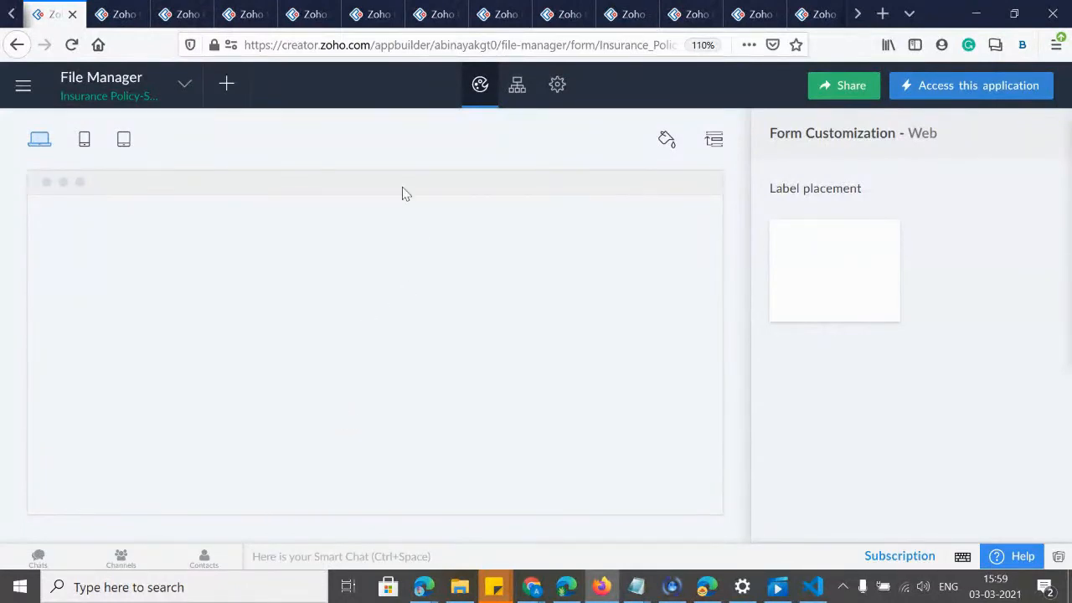
Add a Phone field below Amount on the Employee Expenses form, then go back to the permission set tab.
{"action": "left_click", "coordinate": [467, 374]}
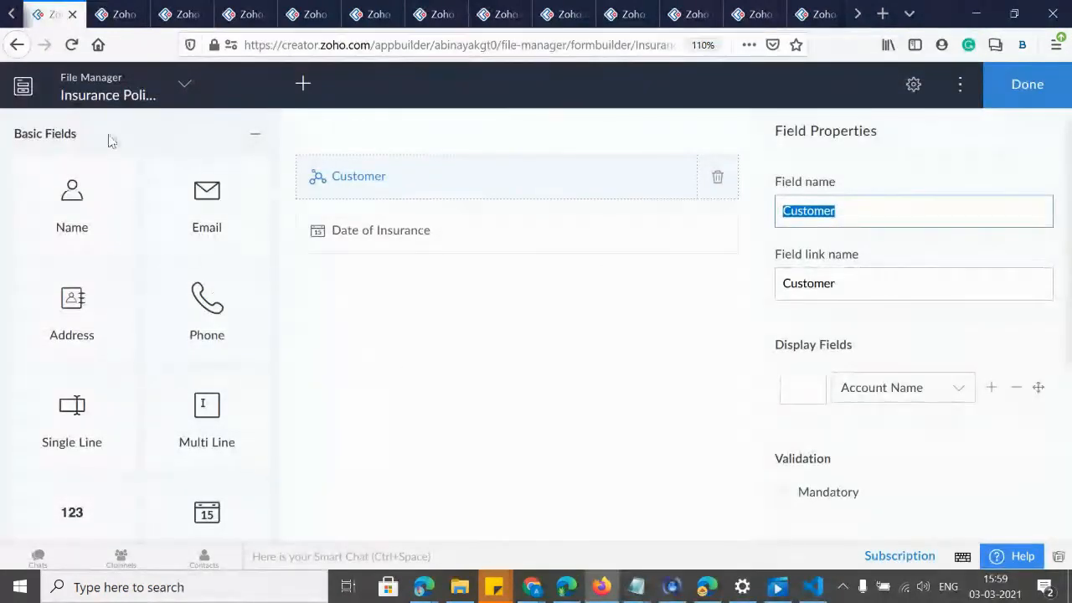
{"action": "left_click", "coordinate": [141, 92]}
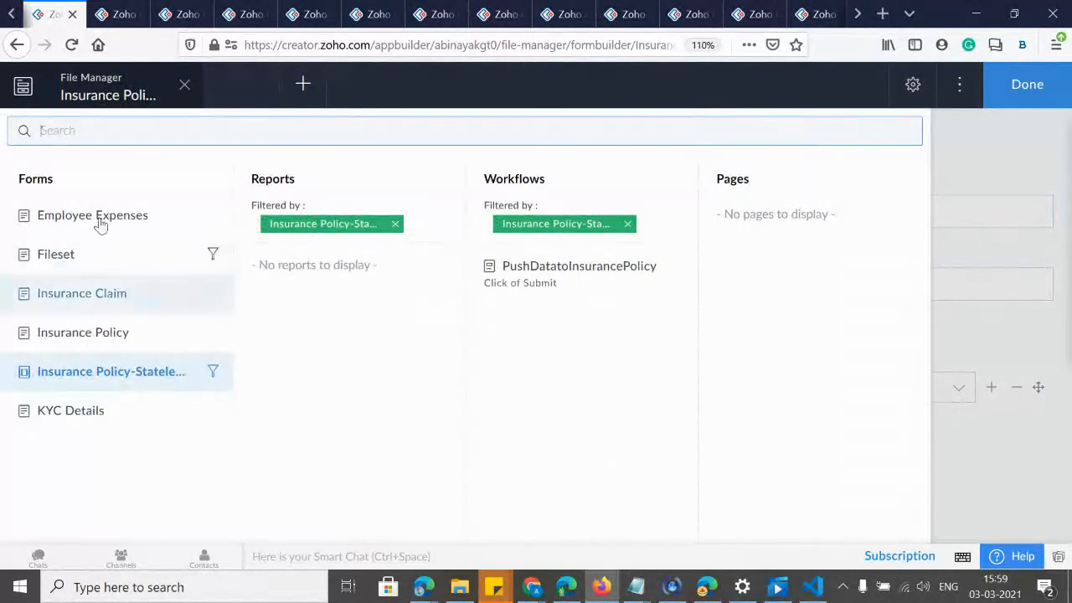
{"action": "left_click", "coordinate": [88, 217]}
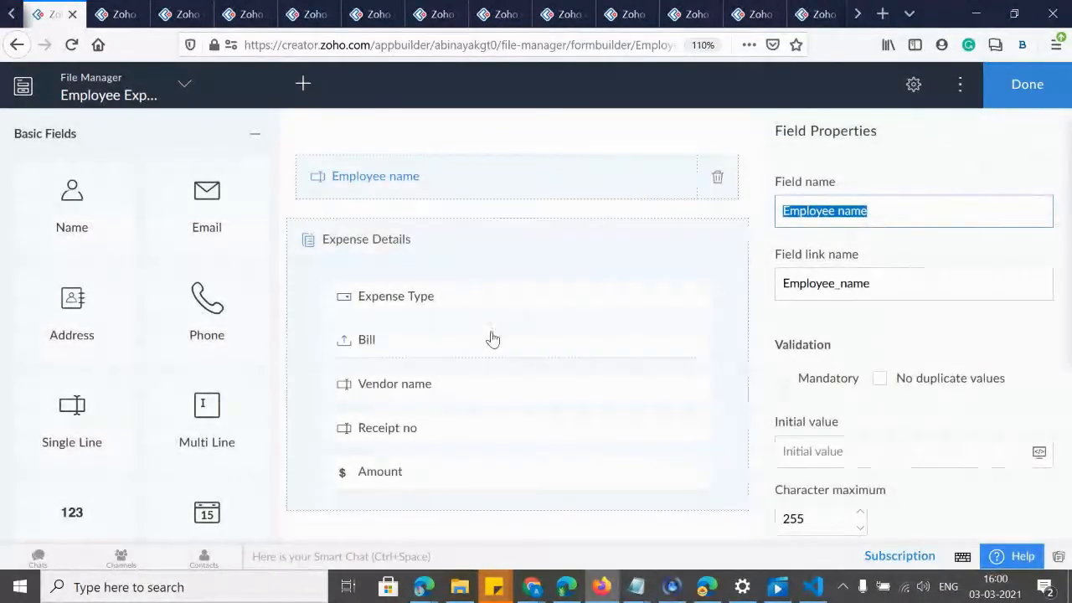
{"action": "scroll", "coordinate": [490, 316], "scroll_direction": "down", "scroll_amount": 3}
{"action": "left_click_drag", "start_coordinate": [200, 310], "coordinate": [511, 476]}
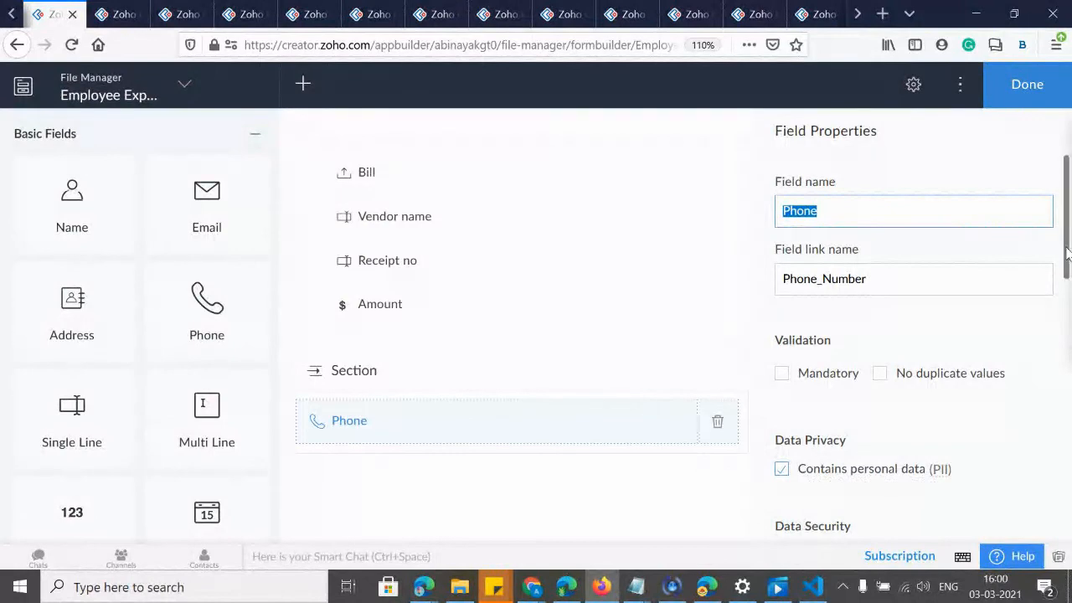
{"action": "scroll", "coordinate": [1068, 256], "scroll_direction": "down", "scroll_amount": 3}
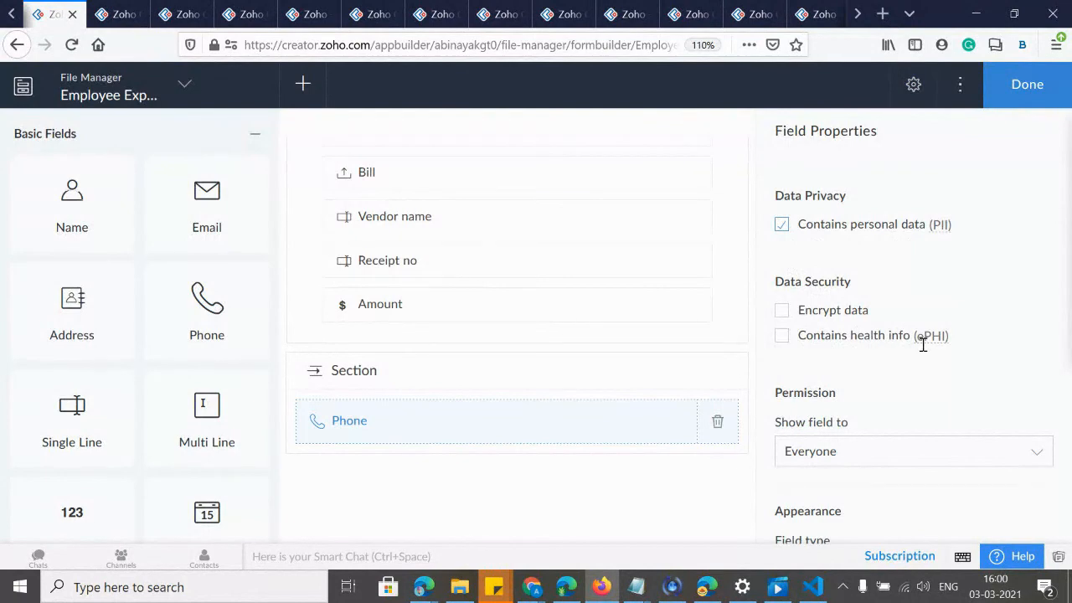
{"action": "left_click", "coordinate": [117, 14]}
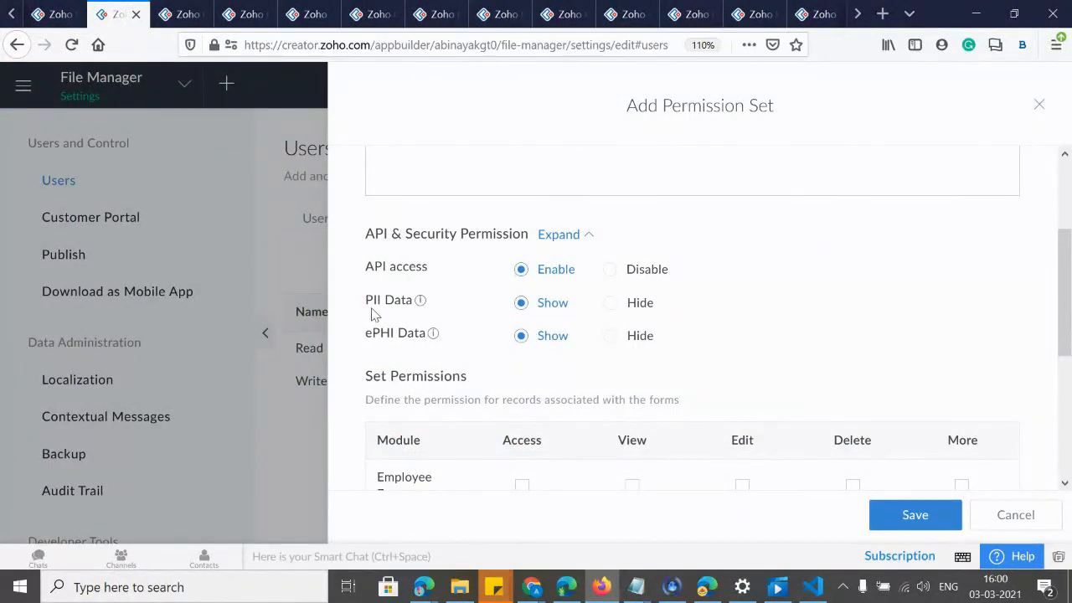
{"action": "mouse_move", "coordinate": [433, 335]}
{"action": "left_click_drag", "start_coordinate": [1068, 318], "coordinate": [1069, 398]}
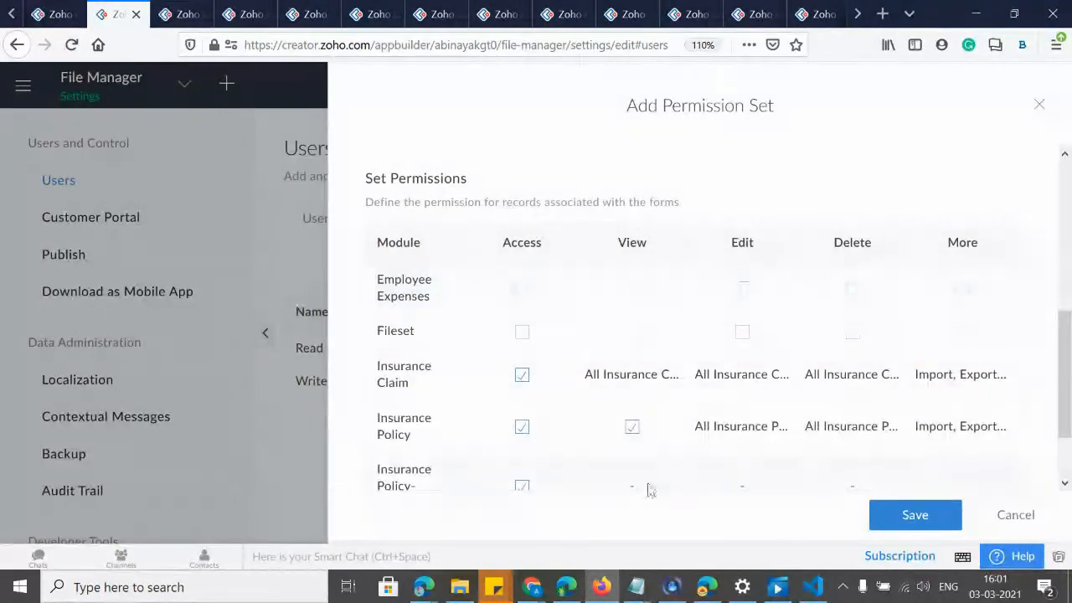
{"action": "scroll", "coordinate": [583, 350], "scroll_direction": "up", "scroll_amount": 3}
Flag the Employee Expenses Phone field as ePHI, save with encryption, and return to the permission set.
{"action": "left_click", "coordinate": [50, 15]}
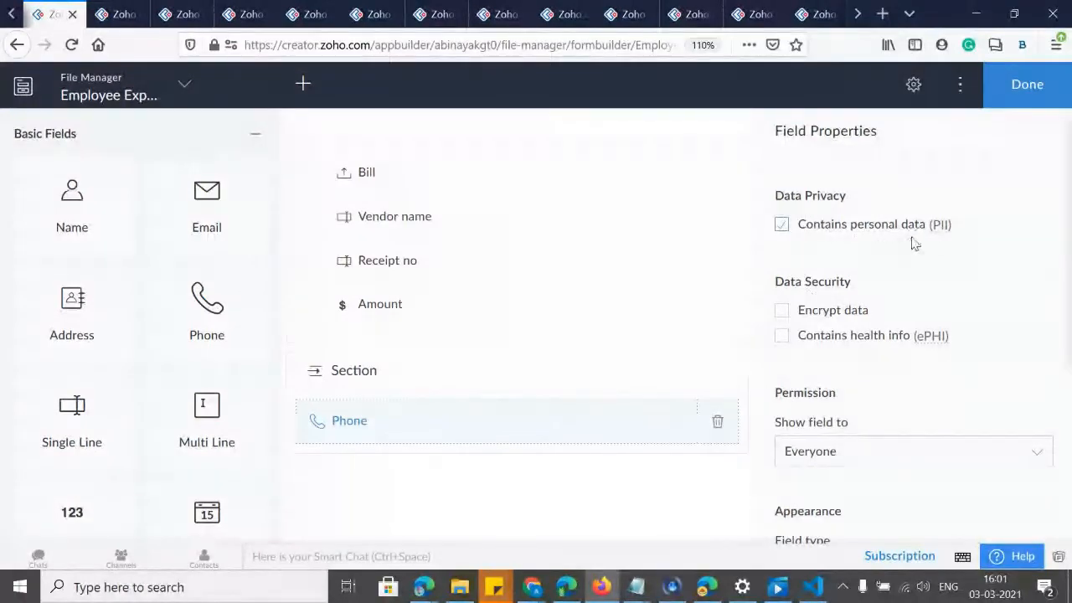
{"action": "left_click", "coordinate": [783, 336]}
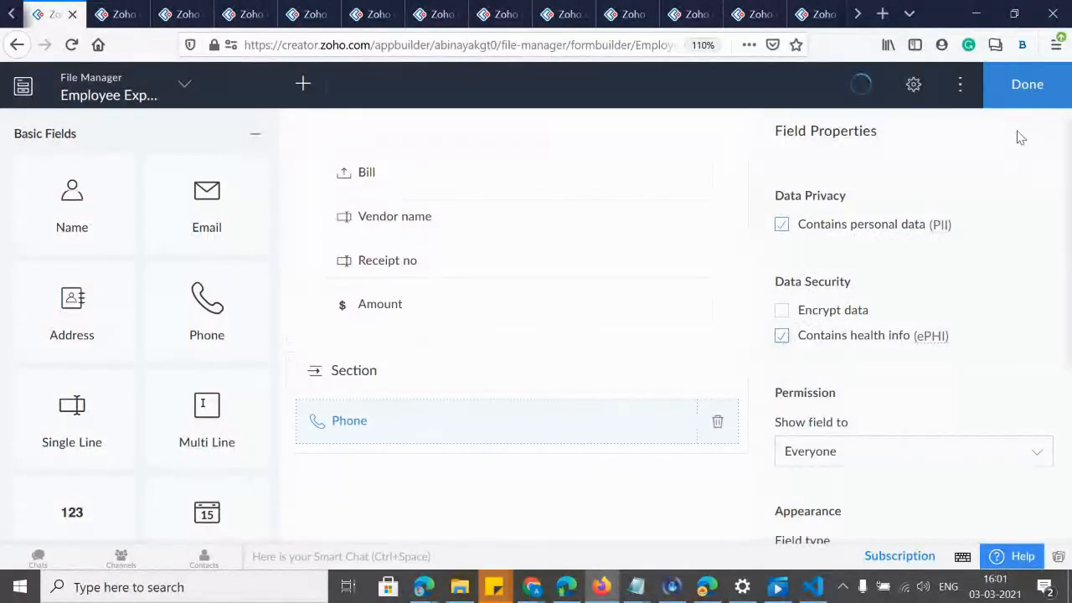
{"action": "left_click", "coordinate": [1021, 98]}
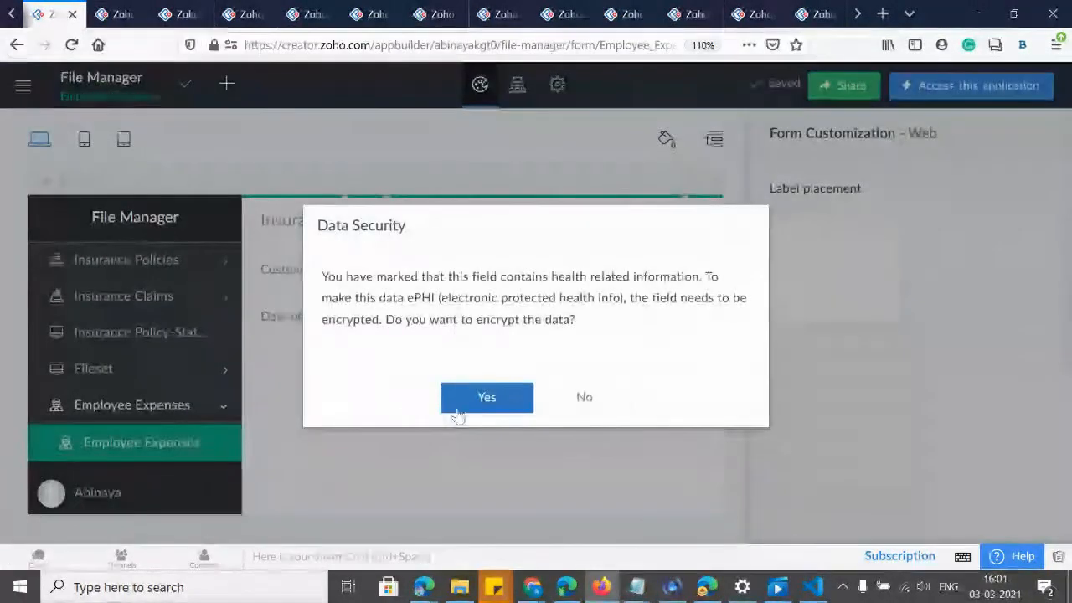
{"action": "left_click", "coordinate": [456, 399]}
{"action": "left_click", "coordinate": [141, 18]}
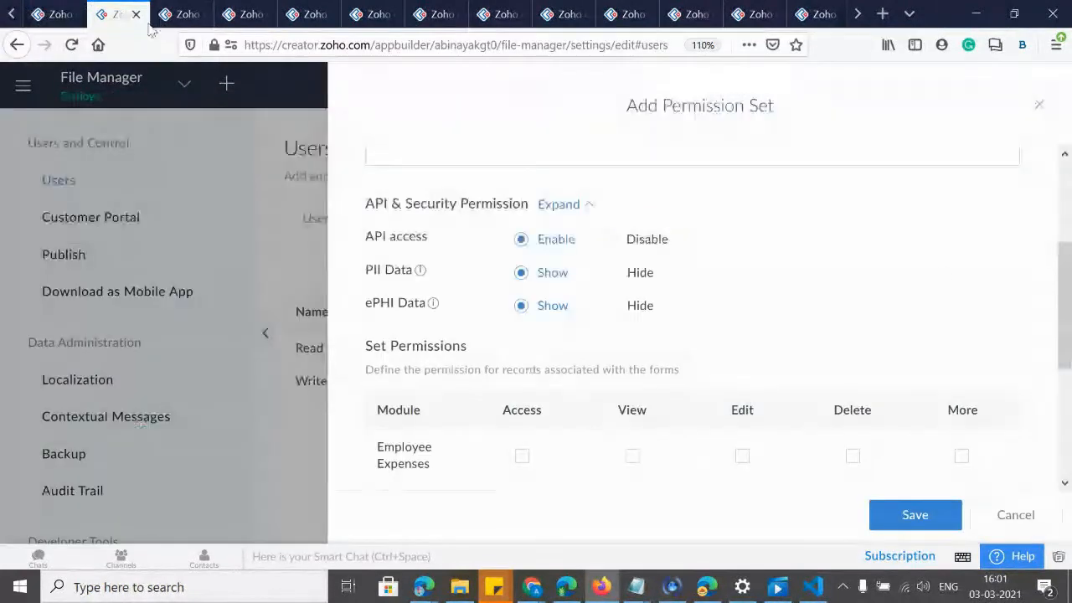
Open Employee Expenses field permissions and check the PII and ePHI flags on Phone.
{"action": "left_click", "coordinate": [961, 457]}
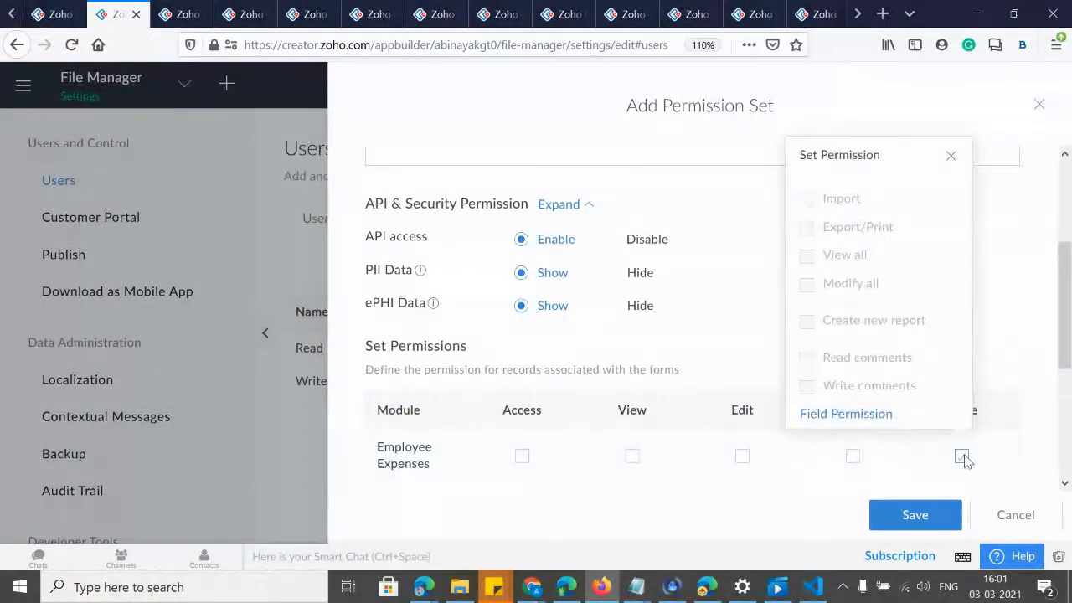
{"action": "left_click", "coordinate": [826, 416]}
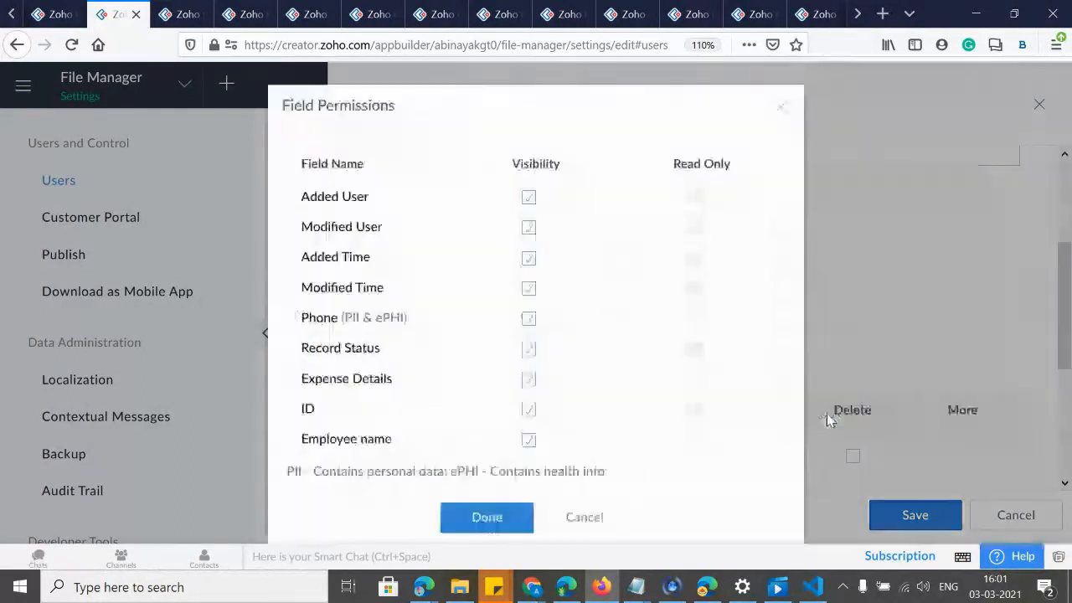
{"action": "left_click_drag", "start_coordinate": [302, 319], "coordinate": [358, 318]}
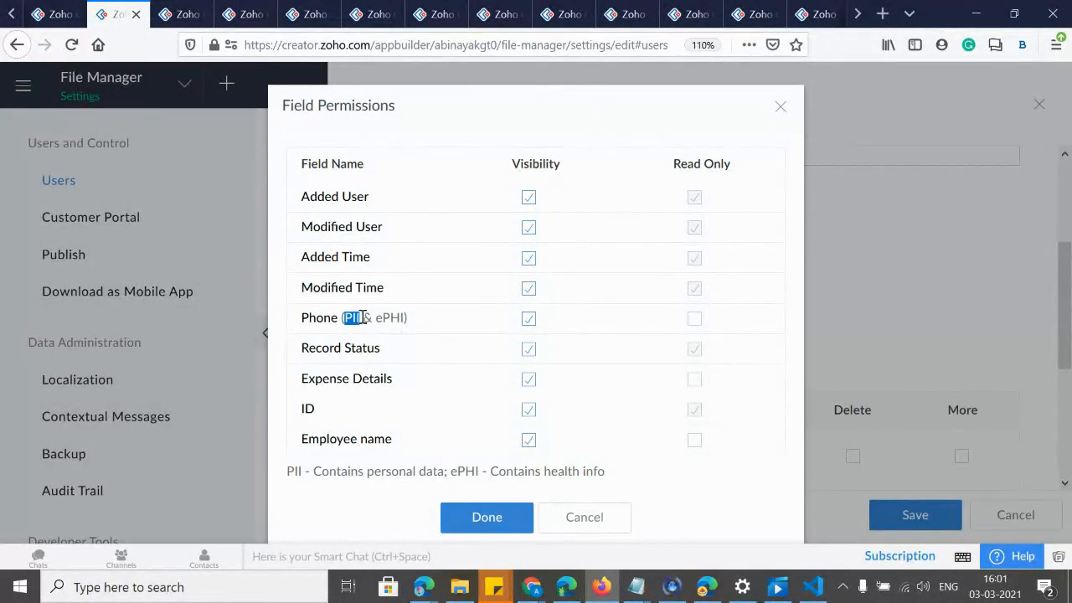
{"action": "left_click_drag", "start_coordinate": [377, 318], "coordinate": [385, 318]}
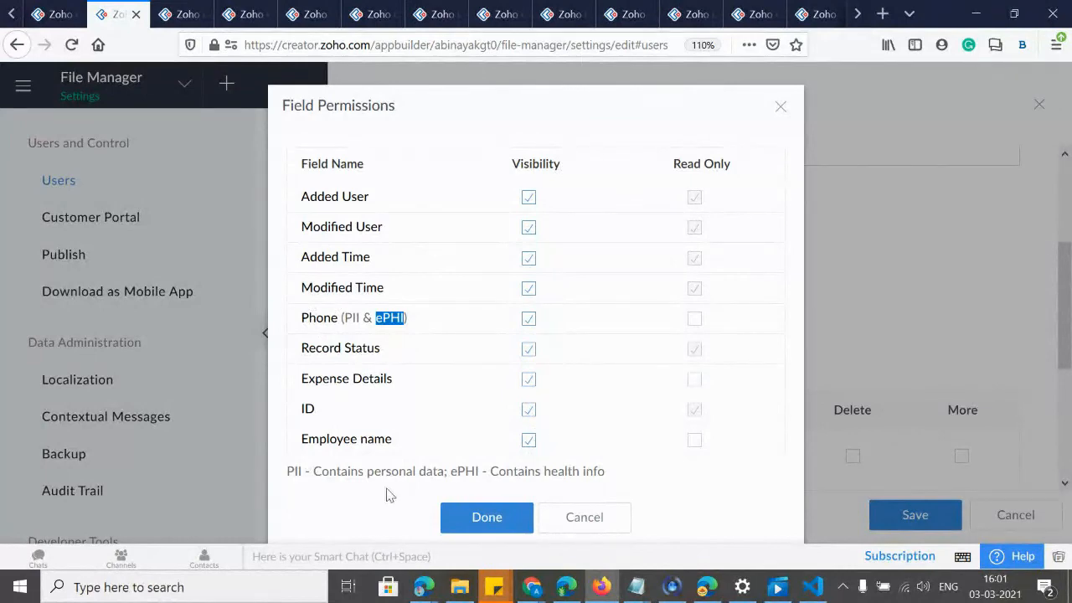
{"action": "left_click", "coordinate": [780, 109]}
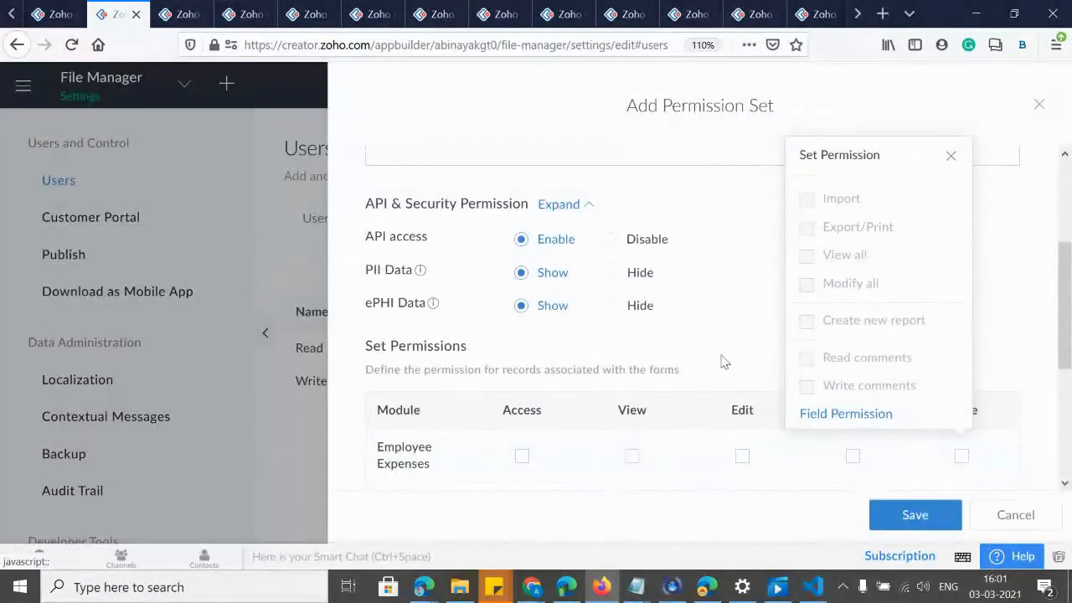
Name the permission set 'Manager' and describe it as the insurance company manager approving insurance and claimable amounts.
{"action": "left_click", "coordinate": [950, 157]}
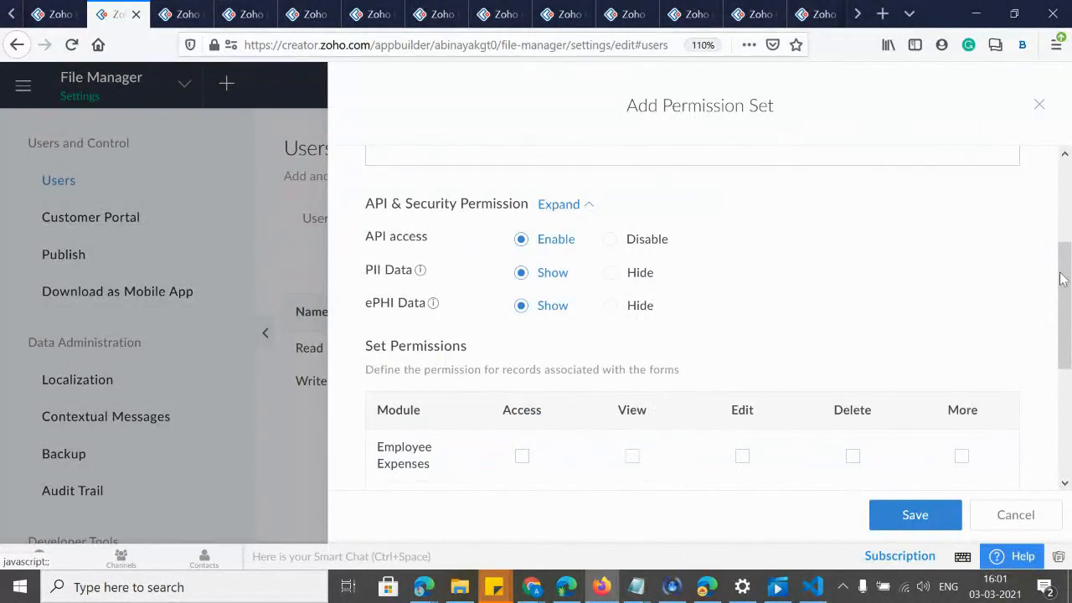
{"action": "scroll", "coordinate": [1064, 343], "scroll_direction": "down", "scroll_amount": 3}
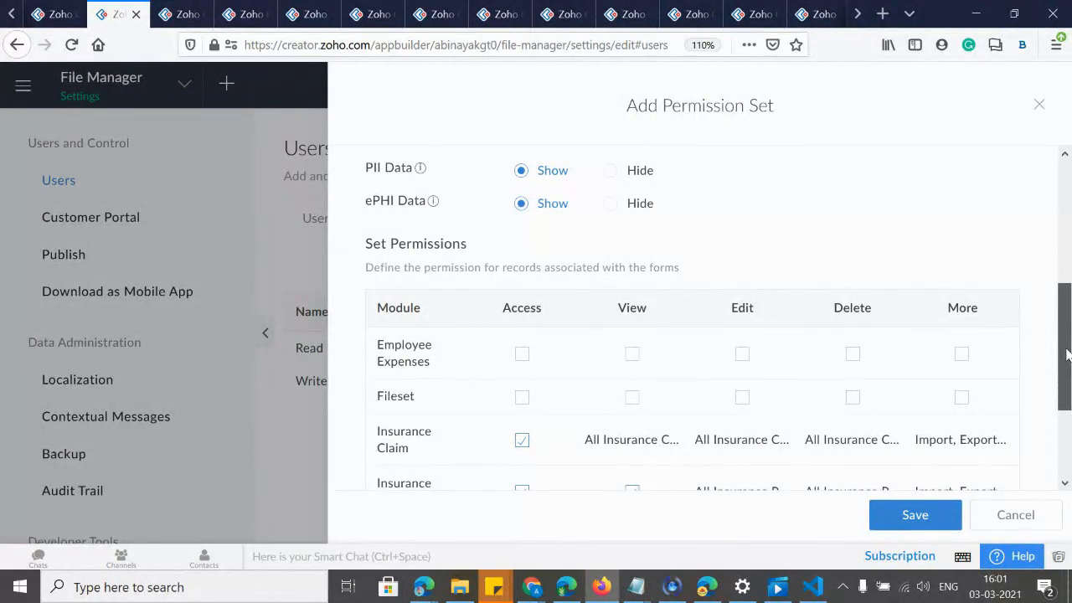
{"action": "scroll", "coordinate": [1066, 355], "scroll_direction": "down", "scroll_amount": 3}
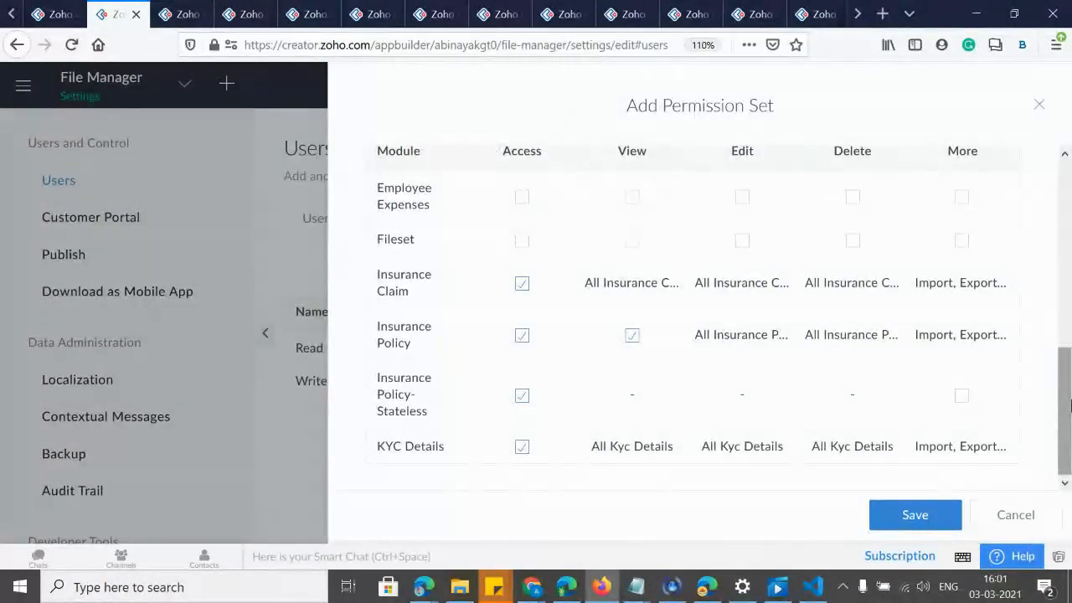
{"action": "scroll", "coordinate": [1070, 406], "scroll_direction": "up", "scroll_amount": 10}
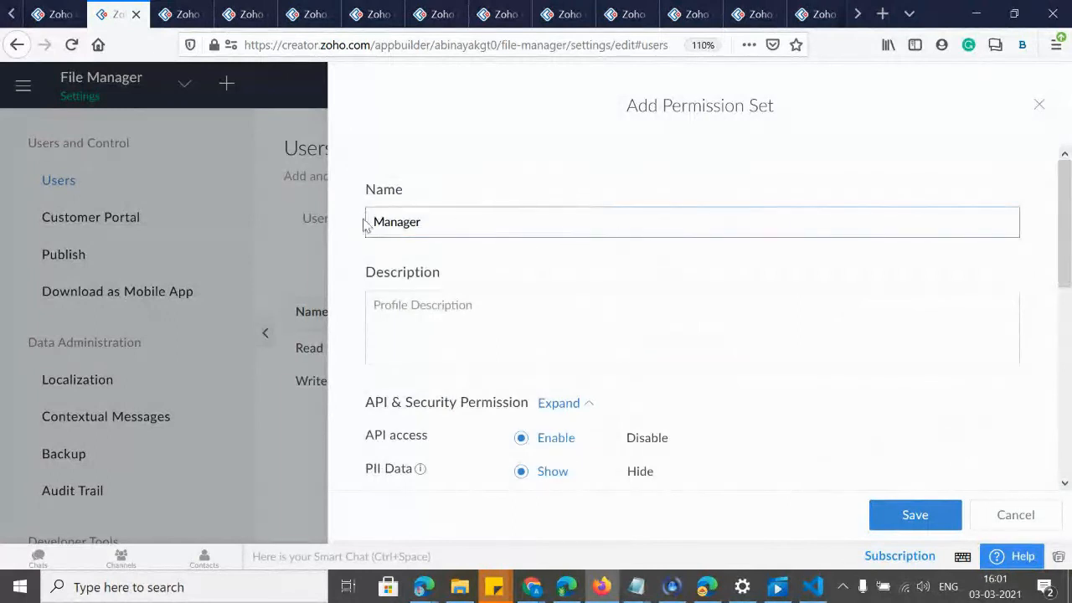
{"action": "left_click_drag", "start_coordinate": [434, 224], "coordinate": [259, 182]}
{"action": "left_click", "coordinate": [471, 304]}
{"action": "type", "text": "Insura"}
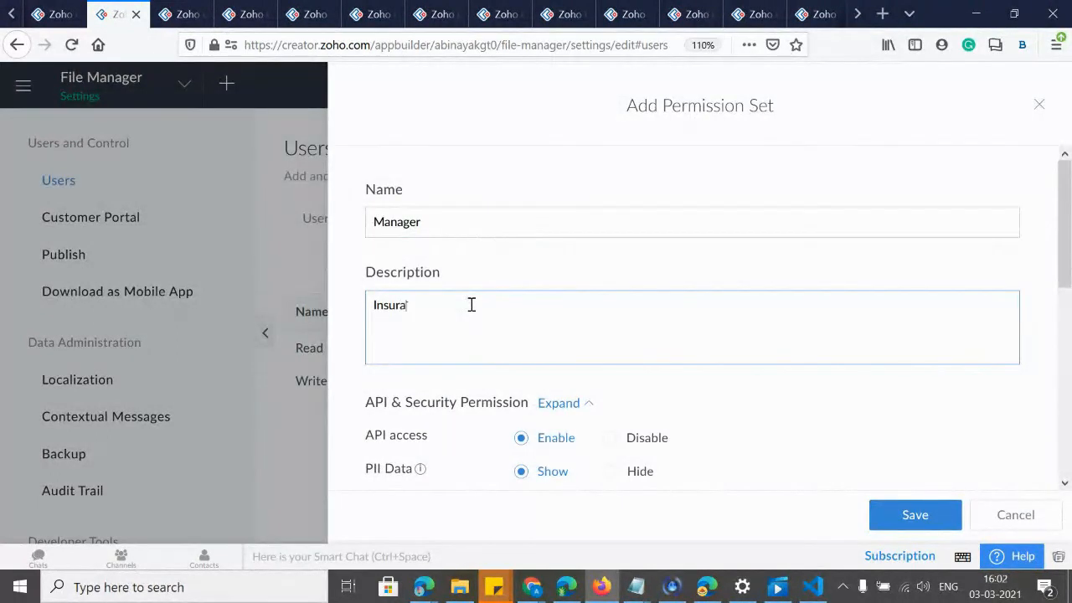
{"action": "type", "text": "nce company manager who approves"}
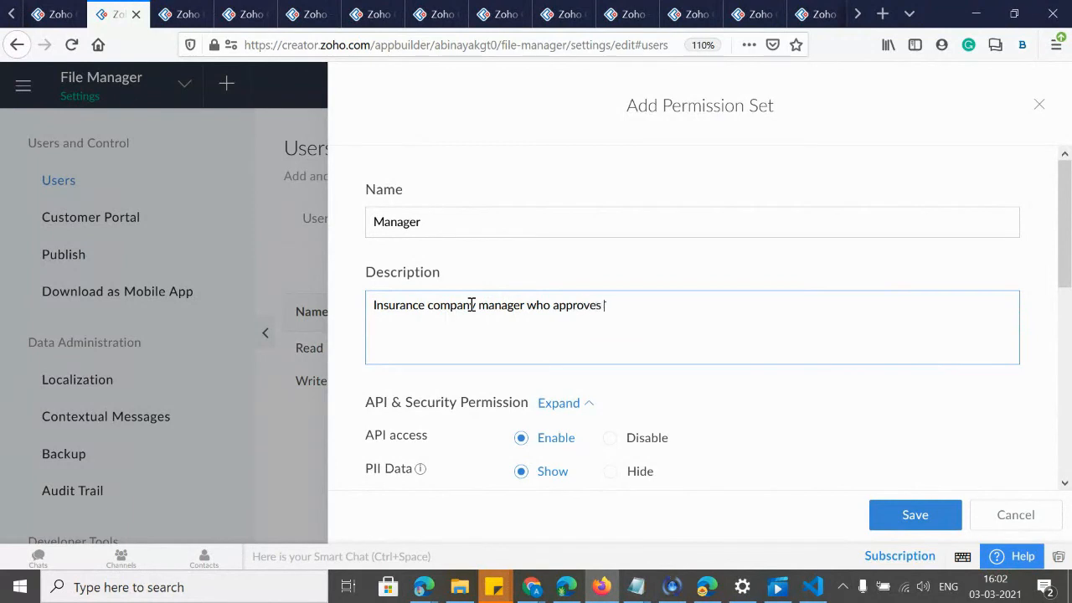
{"action": "type", "text": " the Insurance amount and claim"}
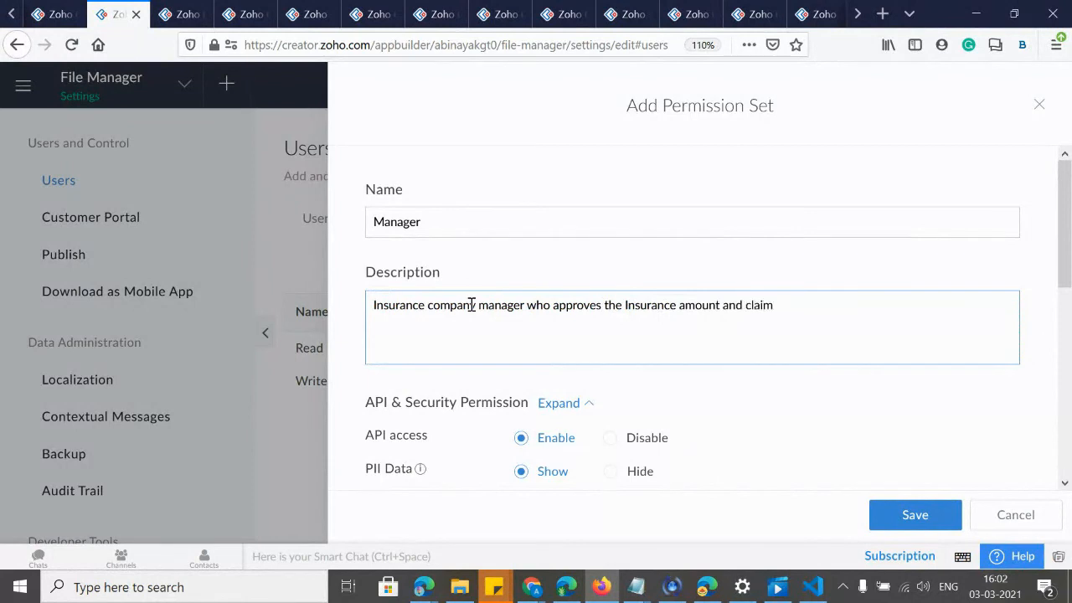
{"action": "type", "text": "able amount"}
Save the Manager permission set, then begin adding a new role under Roles.
{"action": "left_click", "coordinate": [888, 527]}
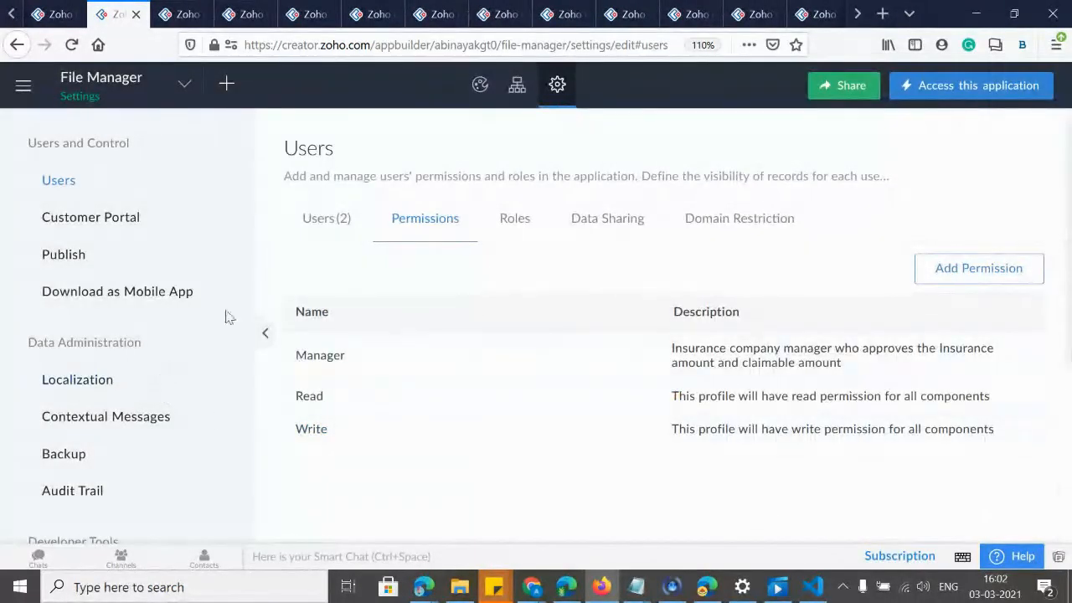
{"action": "left_click", "coordinate": [515, 220]}
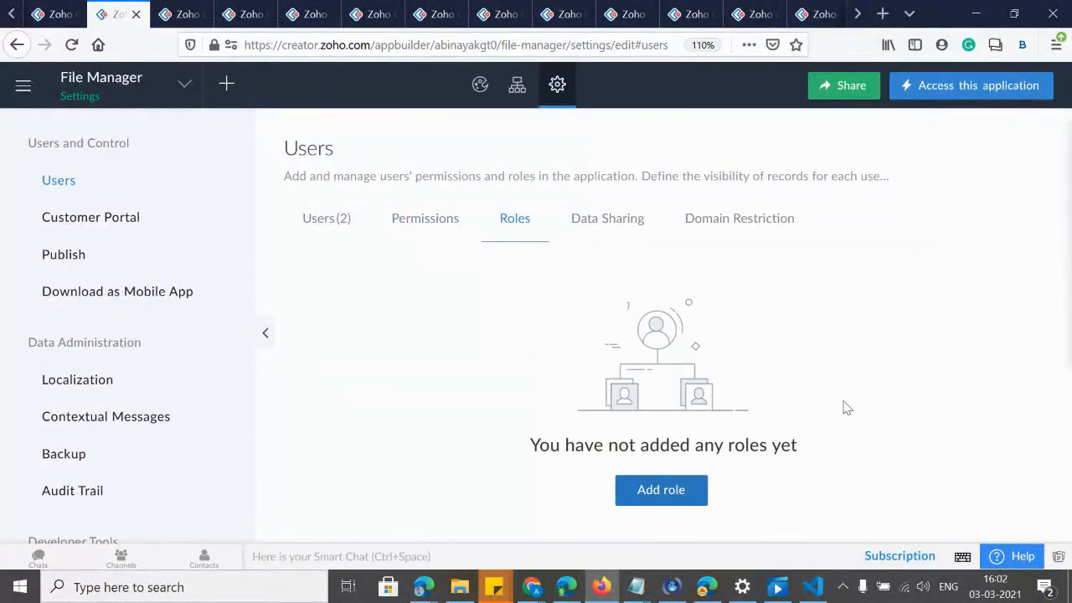
{"action": "left_click", "coordinate": [680, 494]}
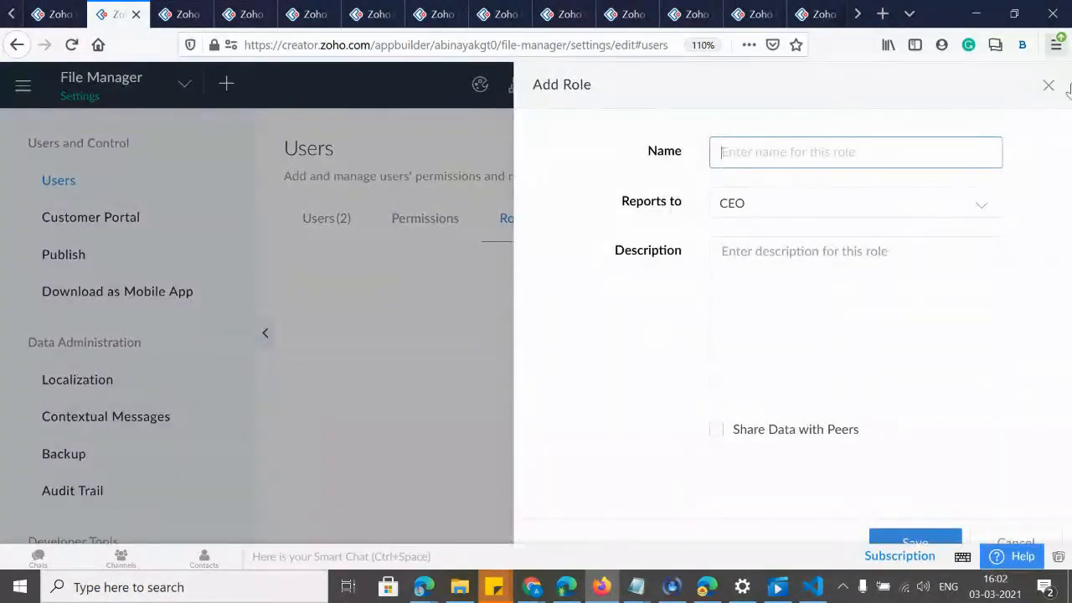
Leave the new role reporting to CEO, discard it unsaved, and return to the Users list.
{"action": "left_click", "coordinate": [744, 213]}
{"action": "left_click", "coordinate": [710, 203]}
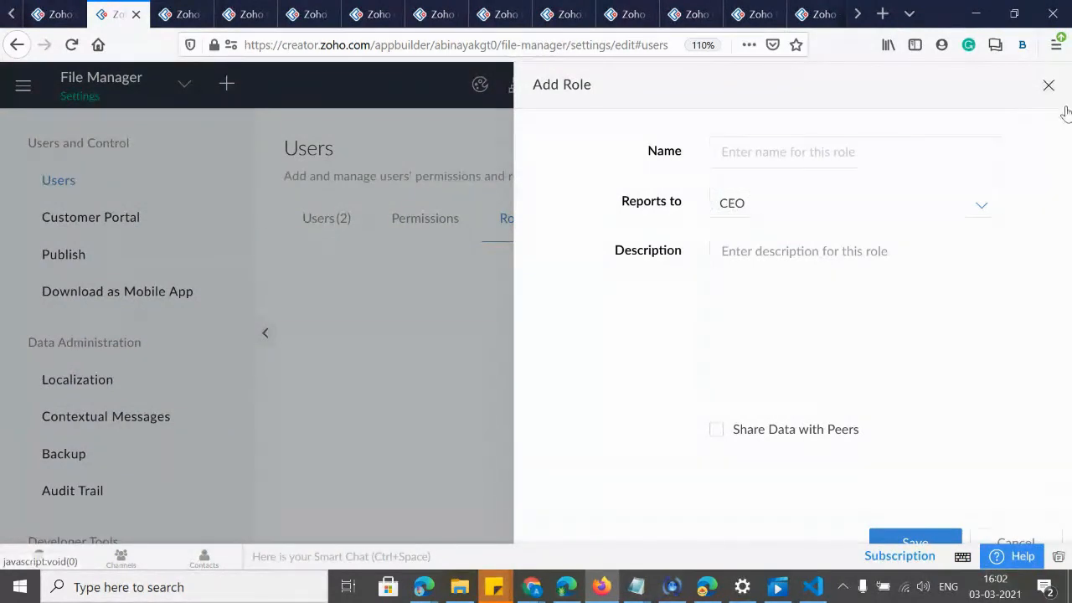
{"action": "left_click", "coordinate": [1047, 87]}
{"action": "left_click", "coordinate": [336, 216]}
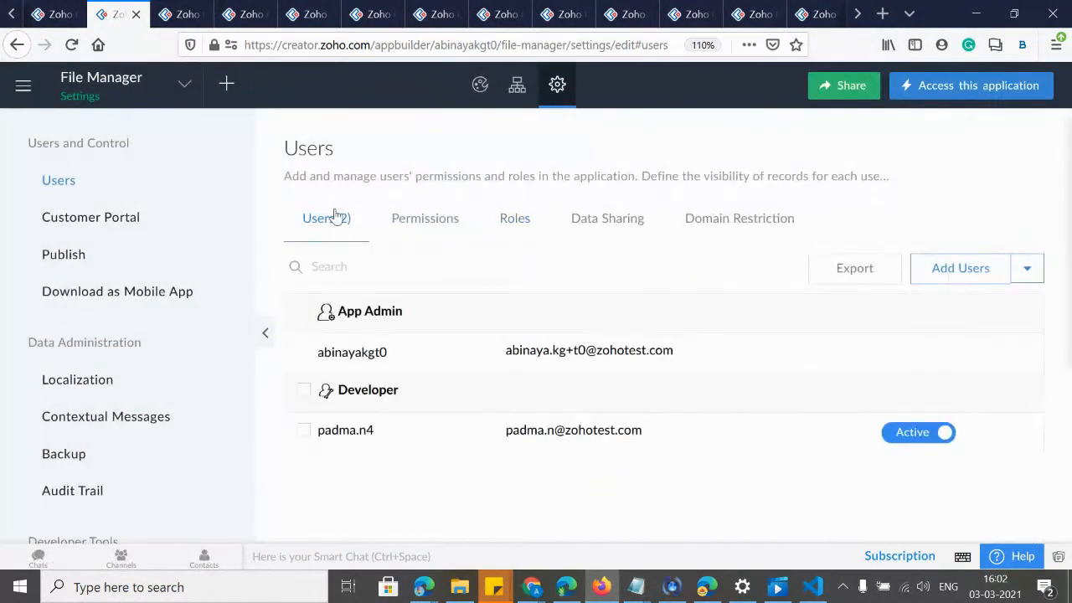
{"action": "left_click", "coordinate": [1028, 269]}
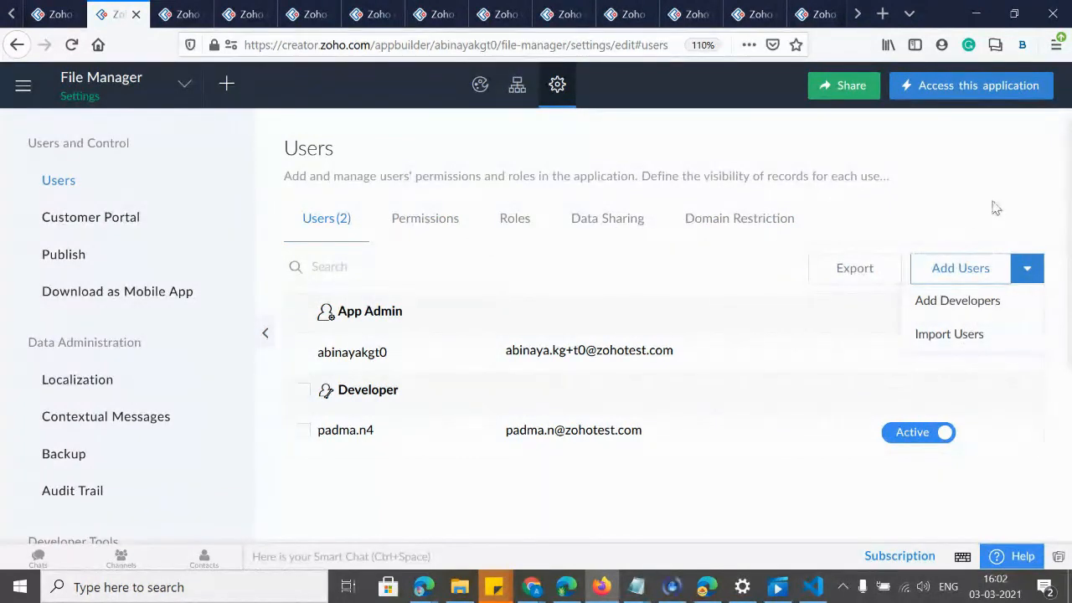
Set the browser zoom to 90% and open the Add Users form from Users(2).
{"action": "left_click", "coordinate": [425, 220]}
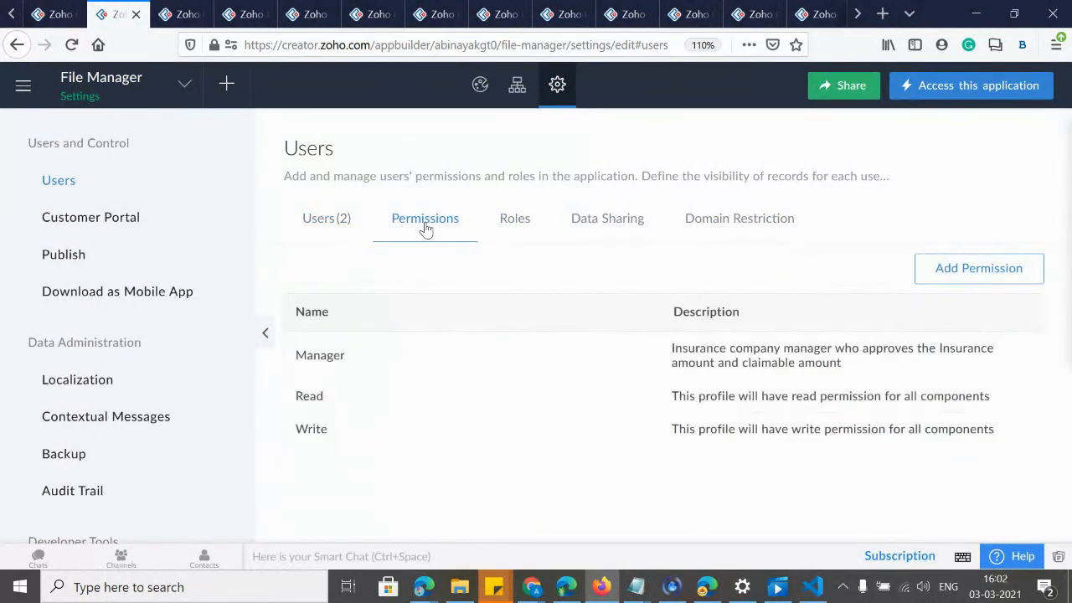
{"action": "key", "text": "ctrl+minus"}
{"action": "key", "text": "ctrl+minus"}
{"action": "key", "text": "ctrl+minus"}
{"action": "key", "text": "ctrl+minus"}
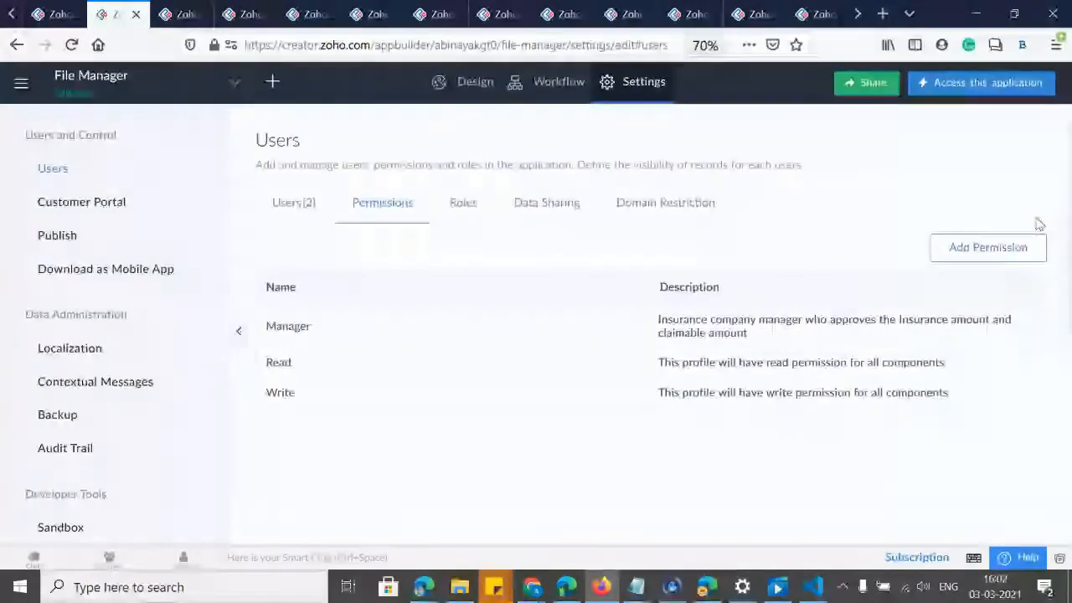
{"action": "key", "text": "ctrl+plus"}
{"action": "key", "text": "ctrl+plus"}
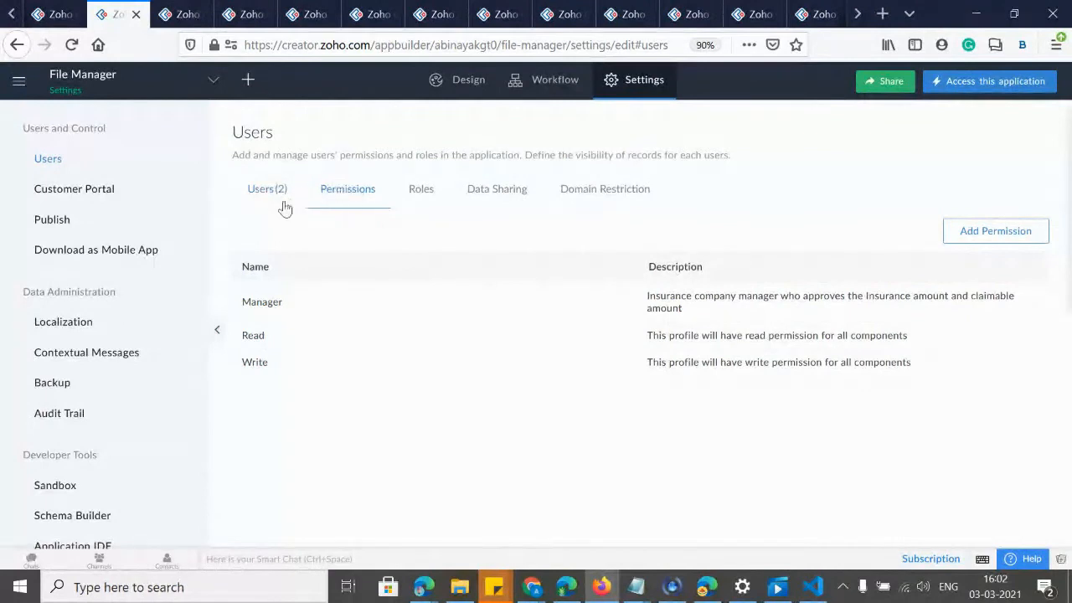
{"action": "left_click", "coordinate": [252, 198]}
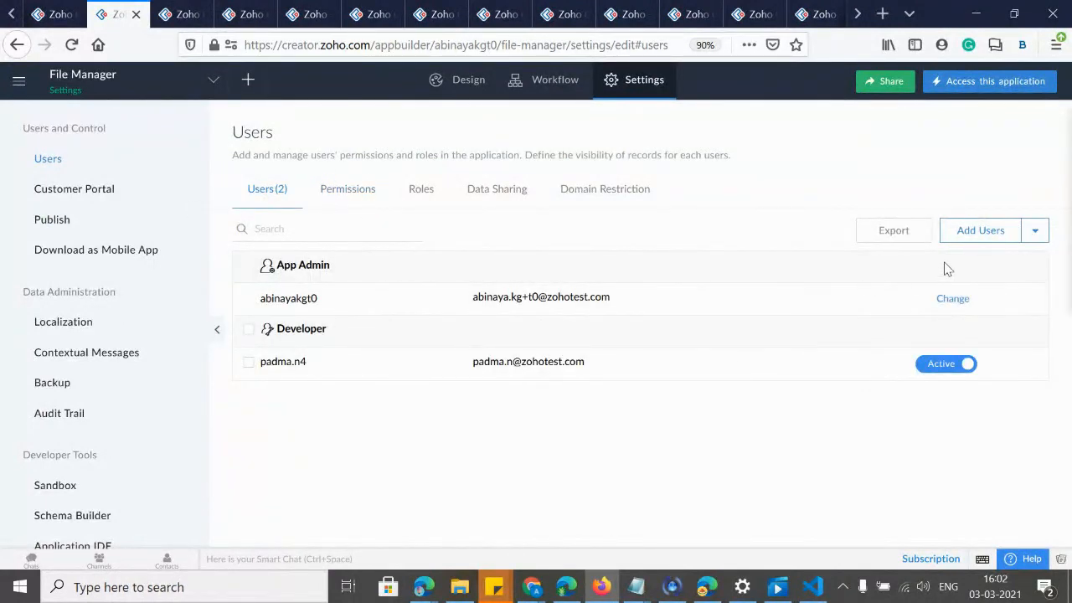
{"action": "left_click", "coordinate": [1039, 234]}
{"action": "left_click", "coordinate": [968, 233]}
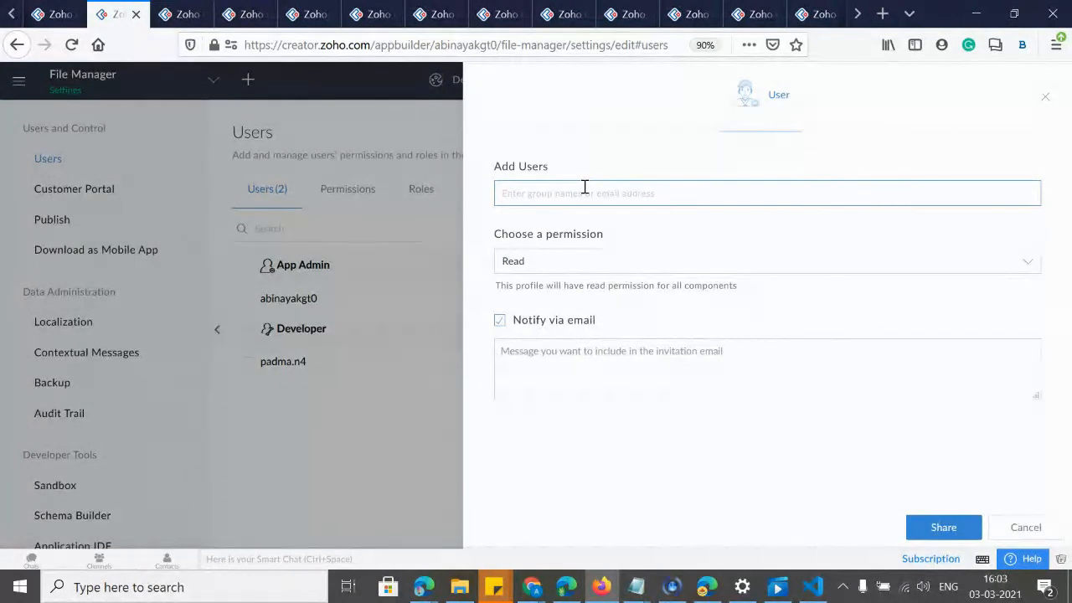
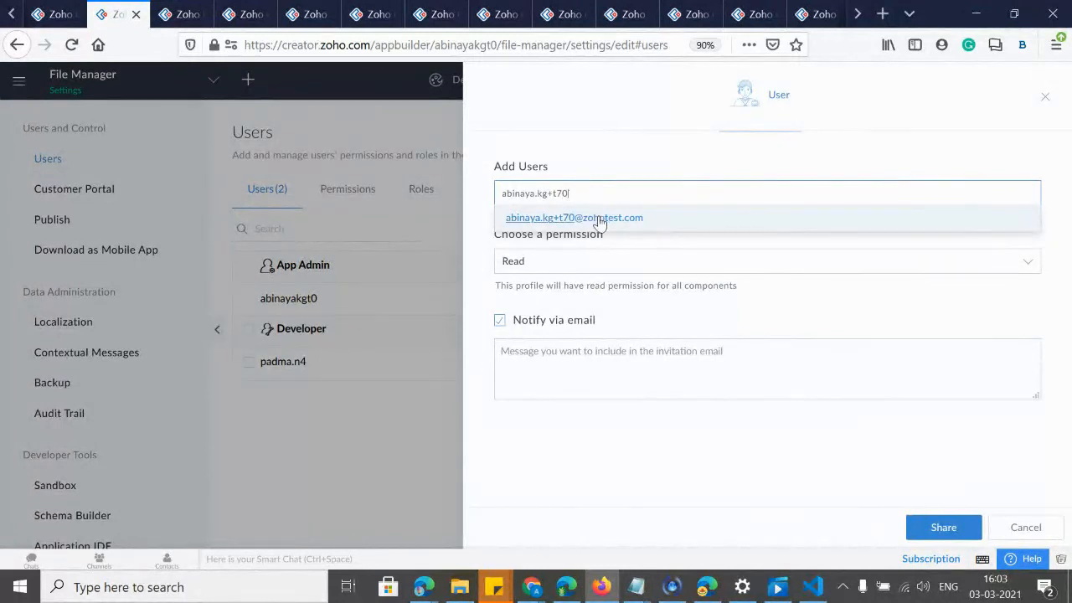
Invite the new user by their e-mail address with the Manager permission and share the app.
{"action": "left_click", "coordinate": [601, 217]}
{"action": "left_click", "coordinate": [541, 263]}
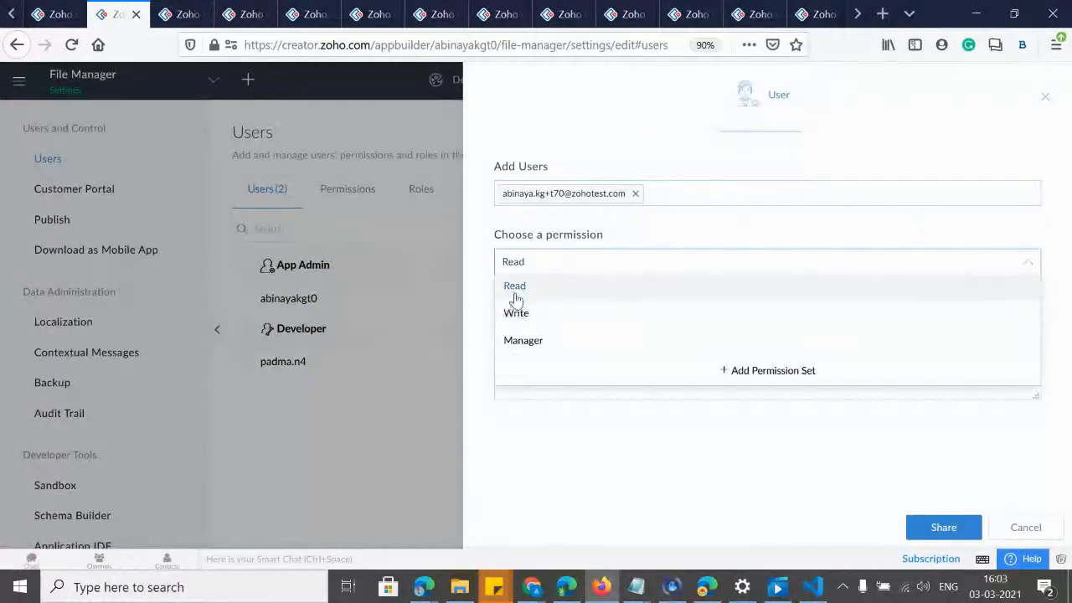
{"action": "left_click", "coordinate": [516, 347]}
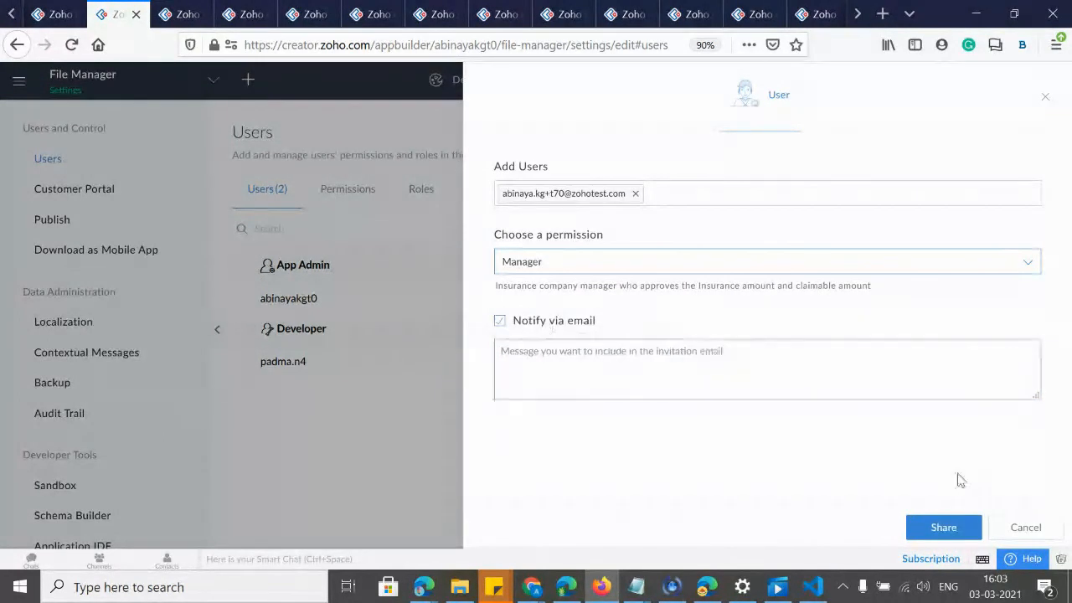
{"action": "left_click", "coordinate": [942, 528]}
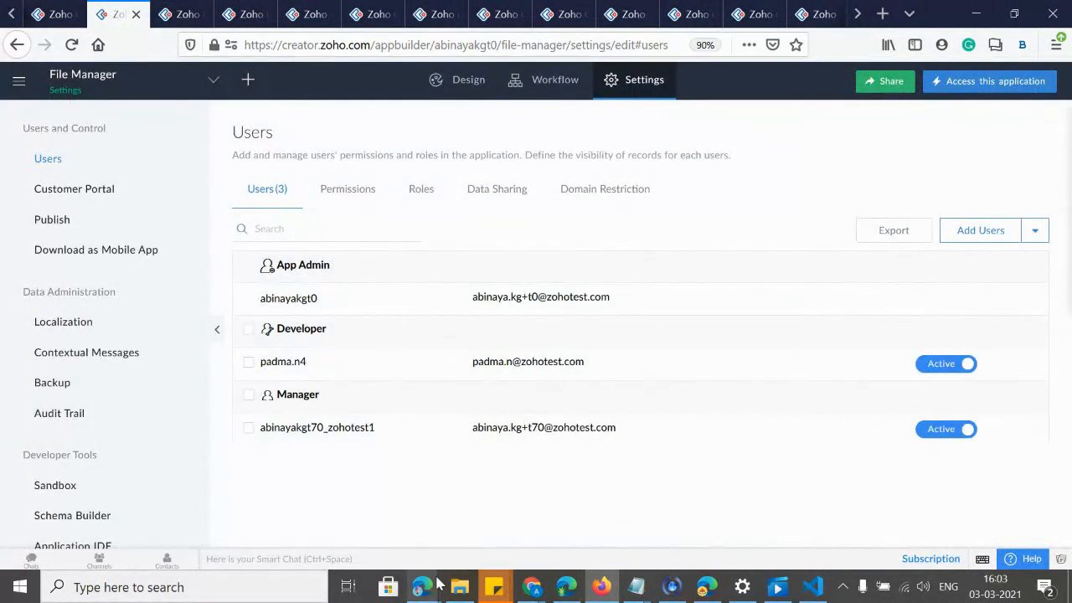
Switch Edge to the T70 profile and show LookupConcept's All Employee Expenses report with 7 records.
{"action": "mouse_move", "coordinate": [421, 590]}
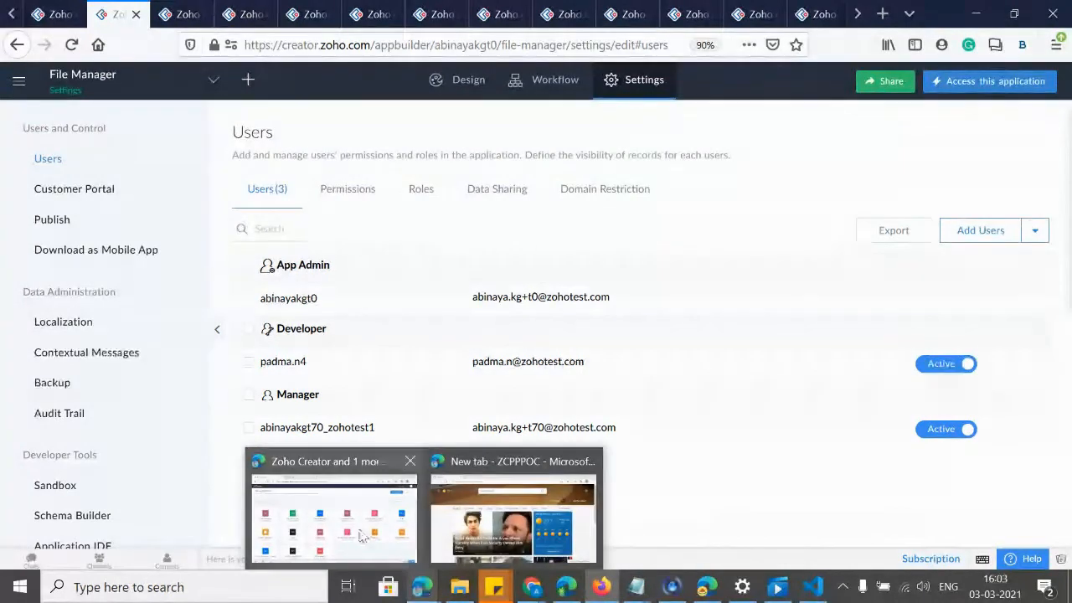
{"action": "left_click", "coordinate": [332, 510]}
{"action": "left_click", "coordinate": [1036, 75]}
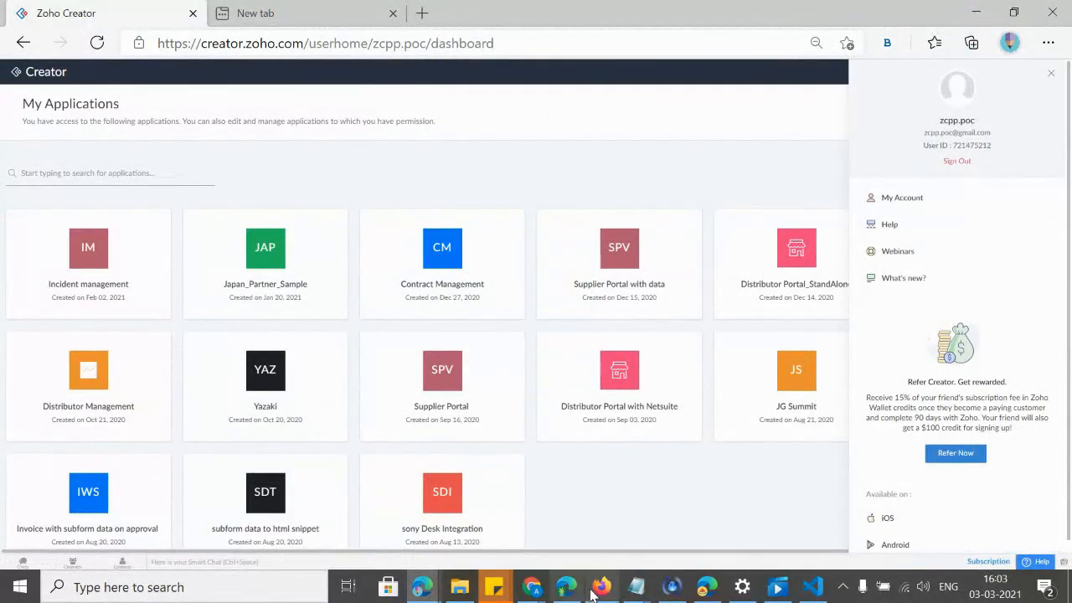
{"action": "left_click", "coordinate": [706, 587]}
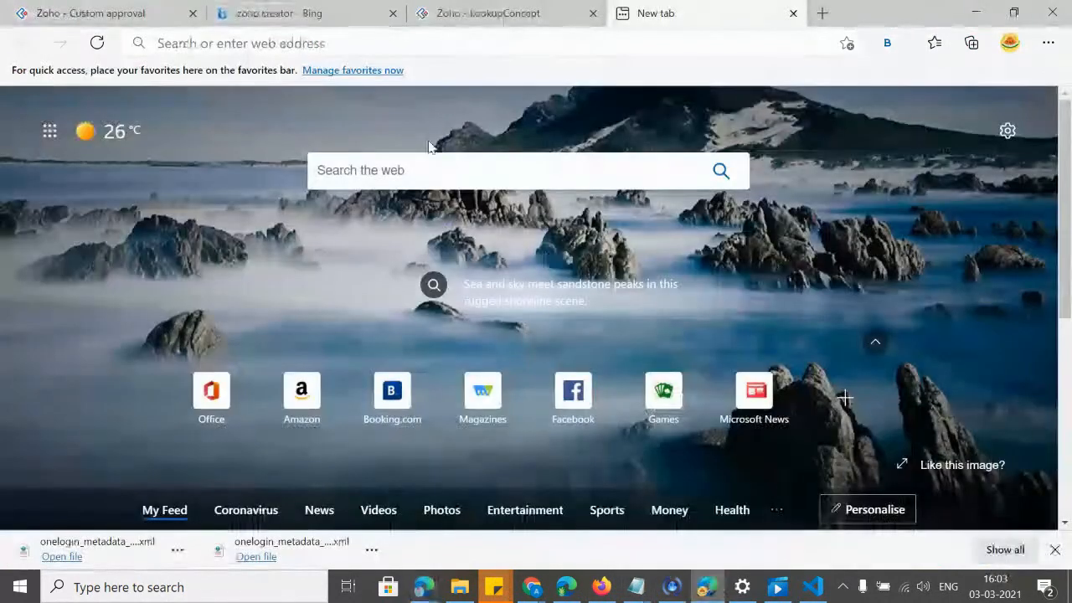
{"action": "left_click", "coordinate": [478, 13]}
{"action": "left_click", "coordinate": [1011, 42]}
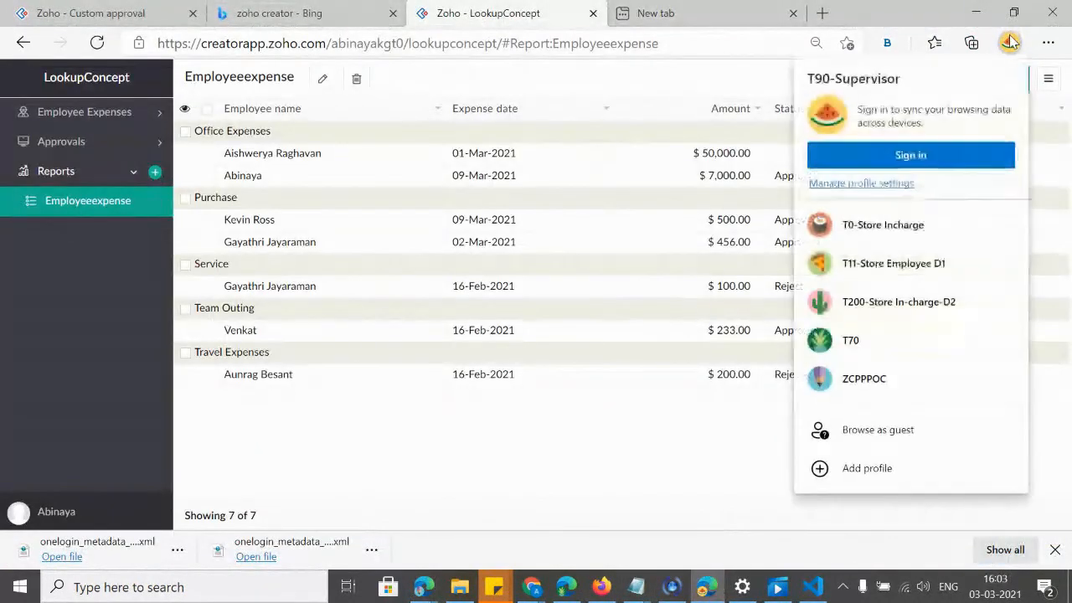
{"action": "left_click", "coordinate": [868, 348]}
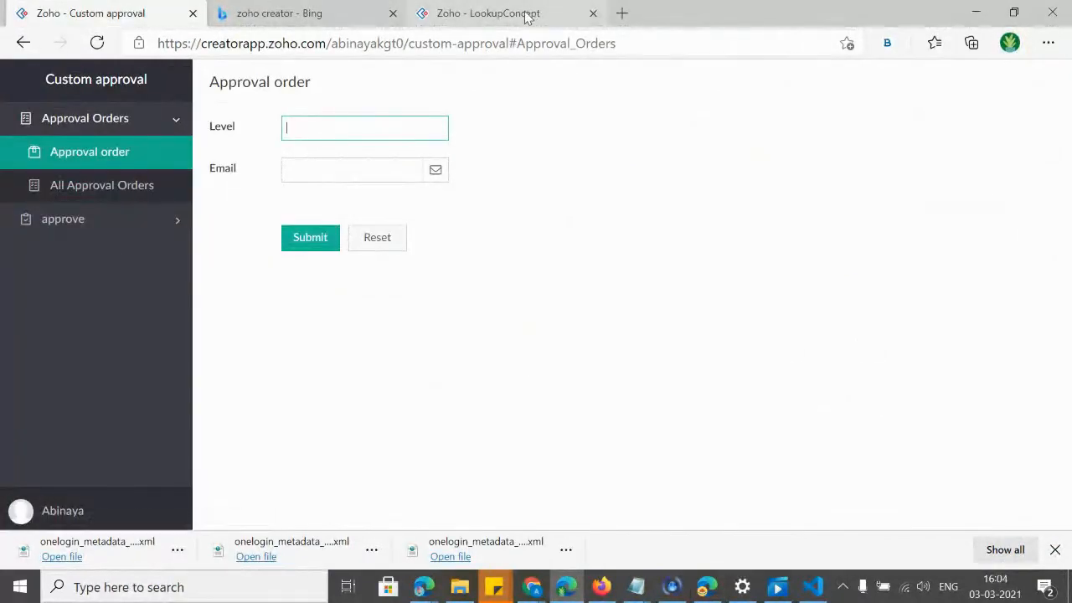
{"action": "left_click", "coordinate": [1009, 42]}
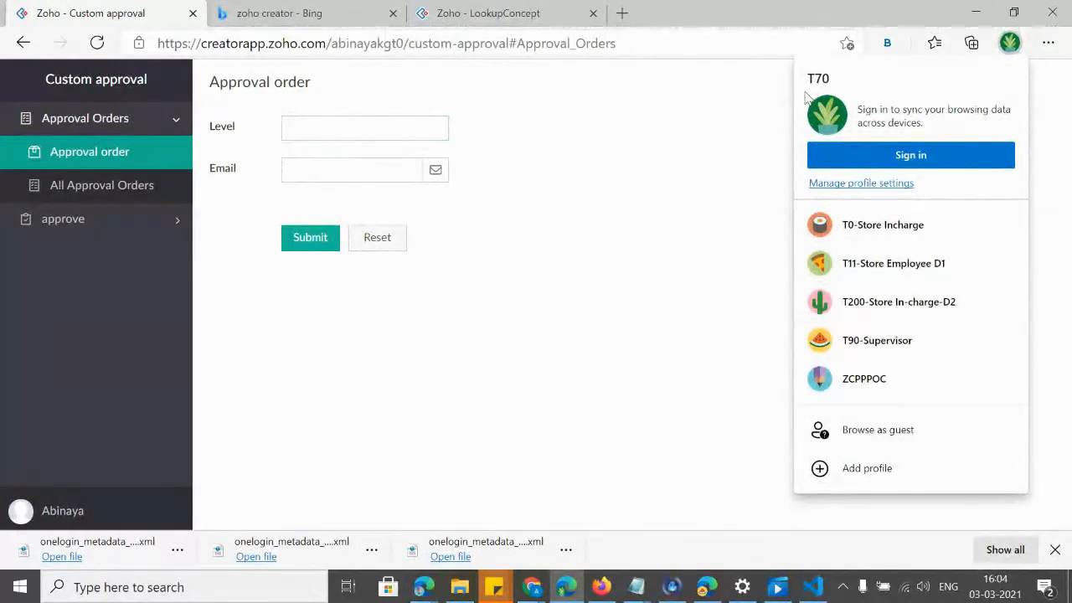
{"action": "left_click", "coordinate": [466, 6]}
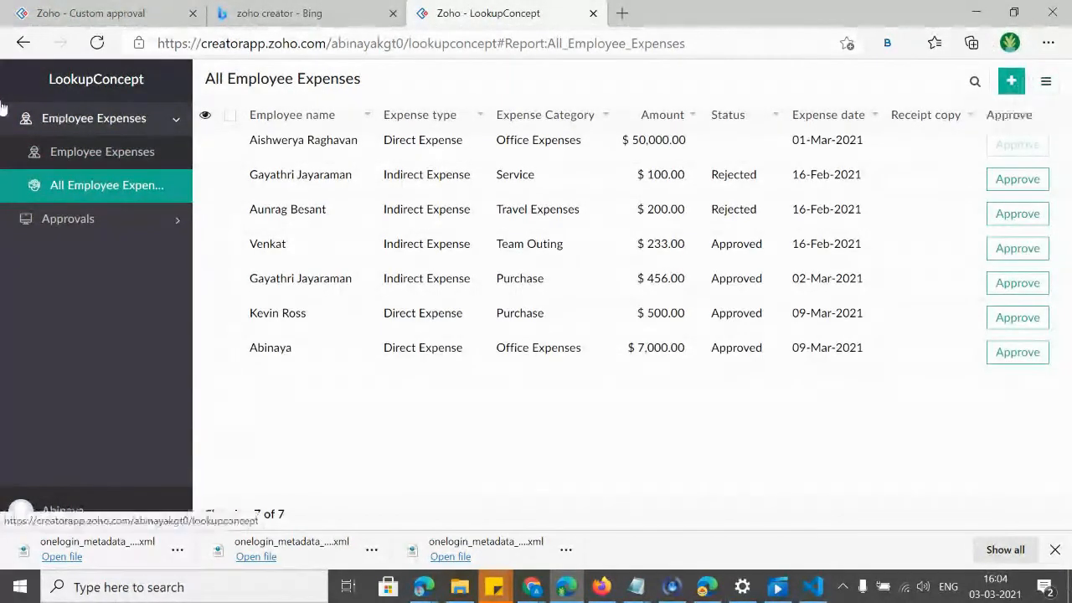
Search Bing for 'zoho crea', enter Zoho Creator, and close the extra tabs to reach My Applications.
{"action": "left_click", "coordinate": [622, 13]}
{"action": "type", "text": "zoho crea"}
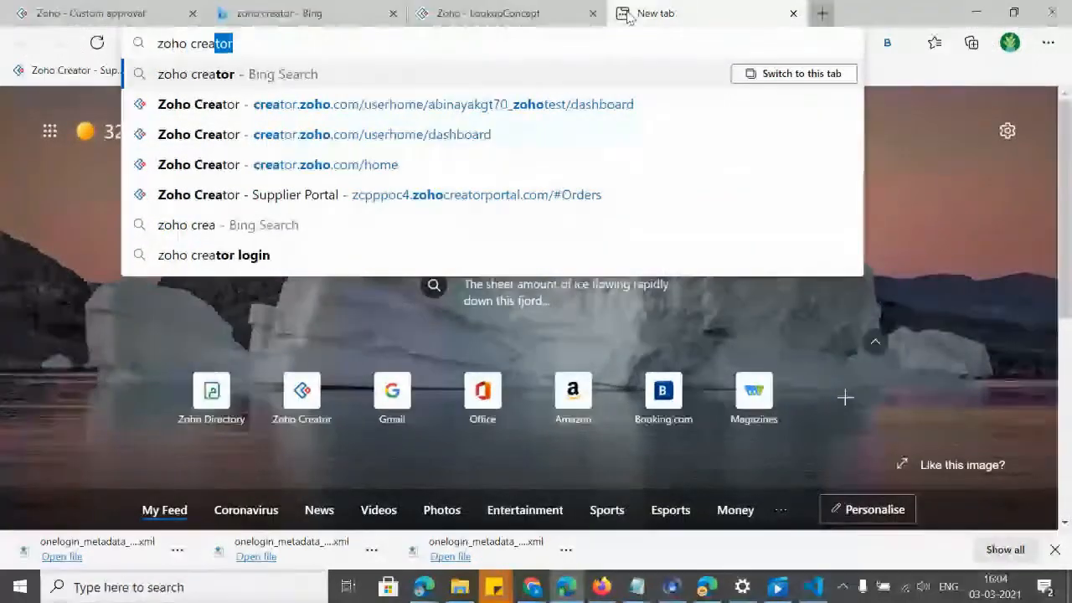
{"action": "key", "text": "Return"}
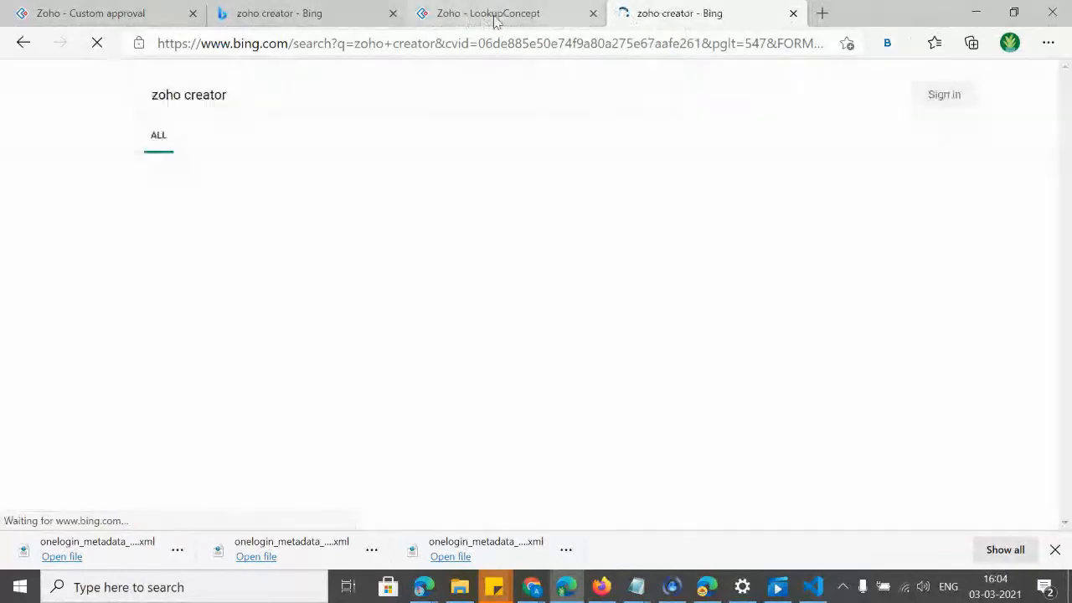
{"action": "left_click", "coordinate": [572, 23]}
{"action": "left_click", "coordinate": [593, 14]}
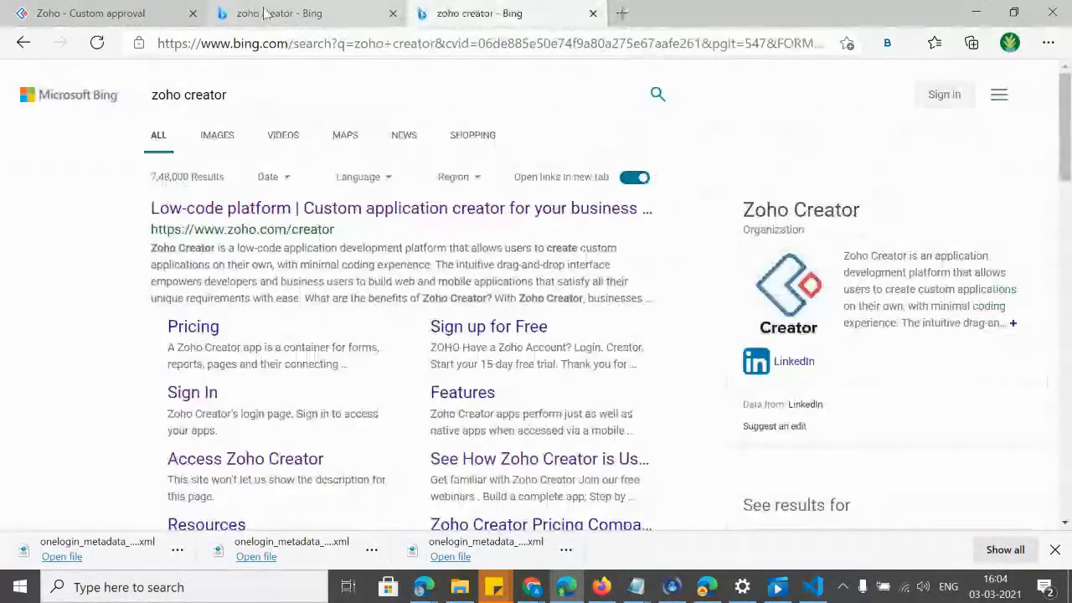
{"action": "left_click", "coordinate": [593, 14]}
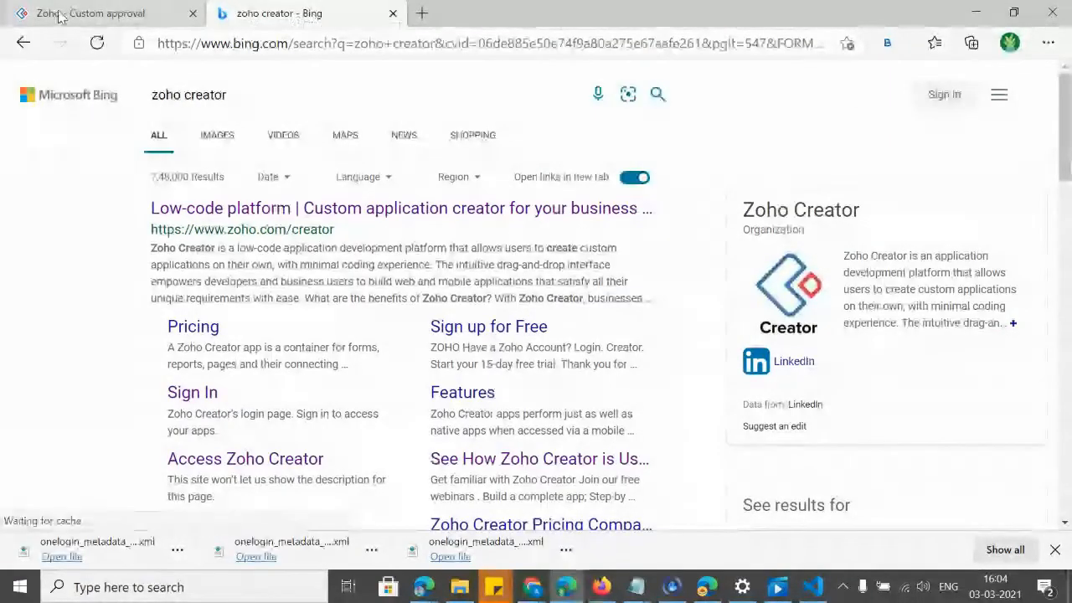
{"action": "left_click", "coordinate": [176, 400]}
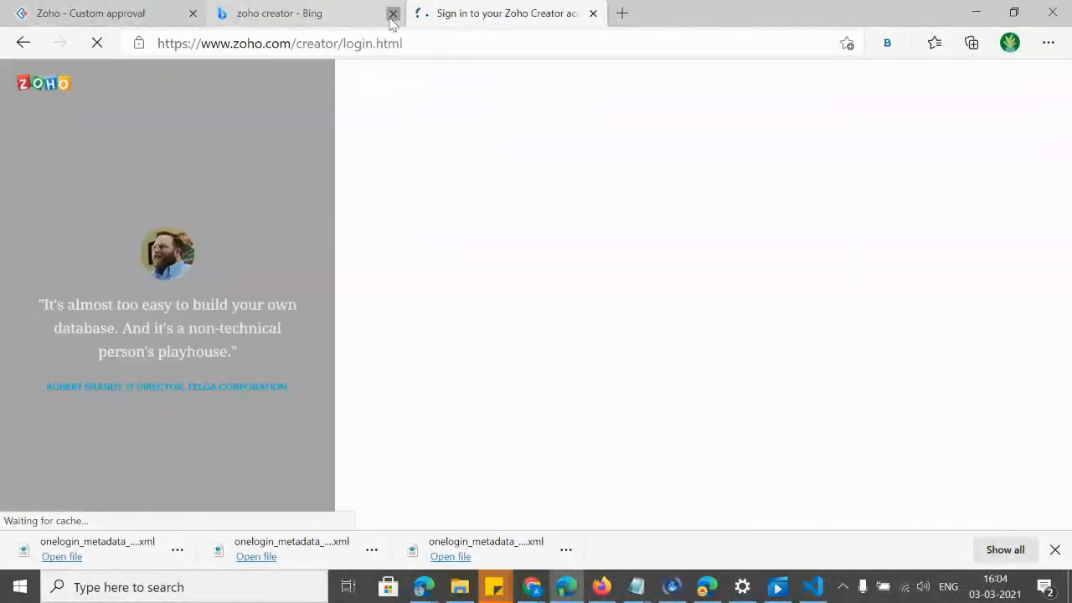
{"action": "left_click", "coordinate": [191, 15]}
{"action": "left_click", "coordinate": [190, 15]}
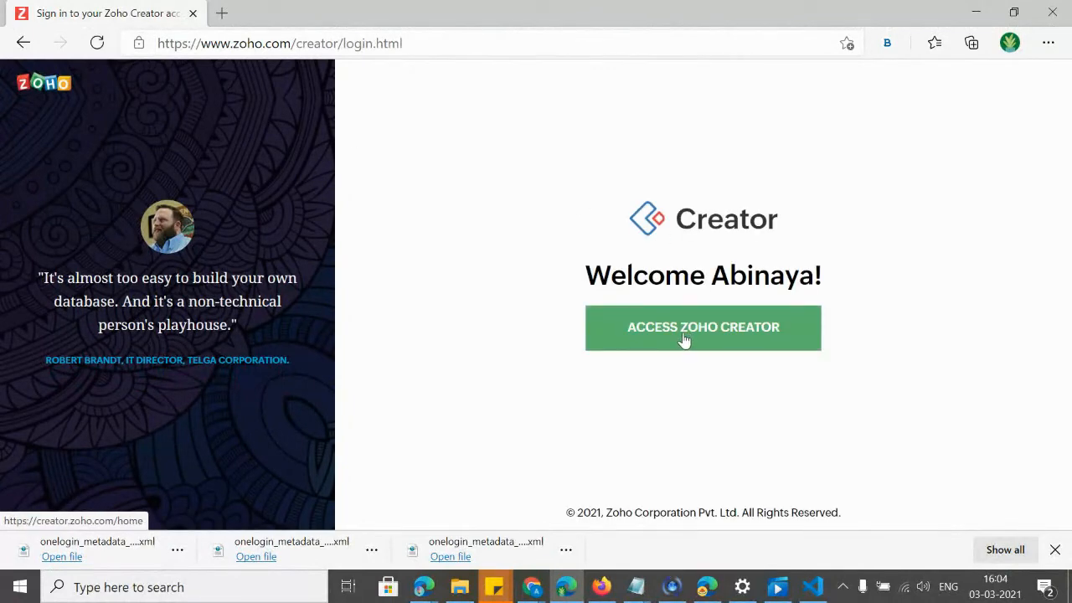
{"action": "left_click", "coordinate": [677, 342]}
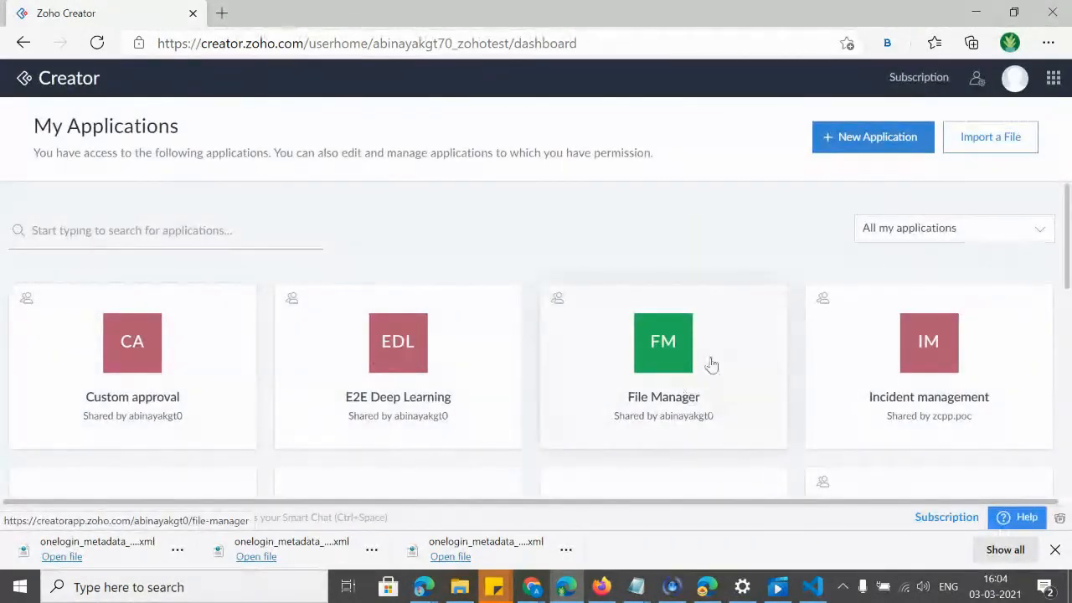
Open the File Manager app, starting and then cancelling a new report.
{"action": "left_click", "coordinate": [675, 347]}
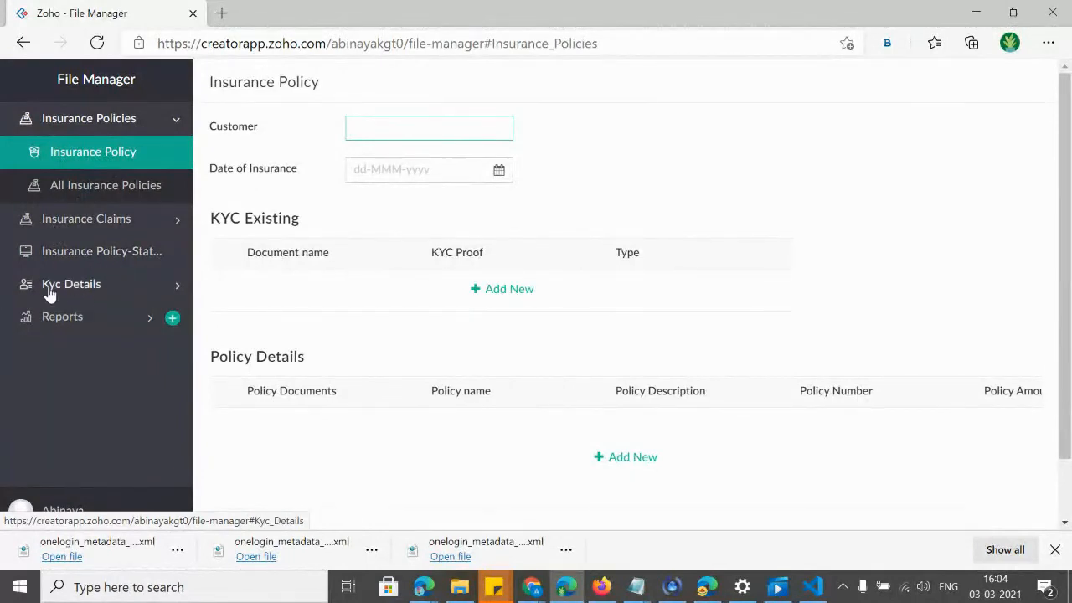
{"action": "left_click", "coordinate": [171, 319]}
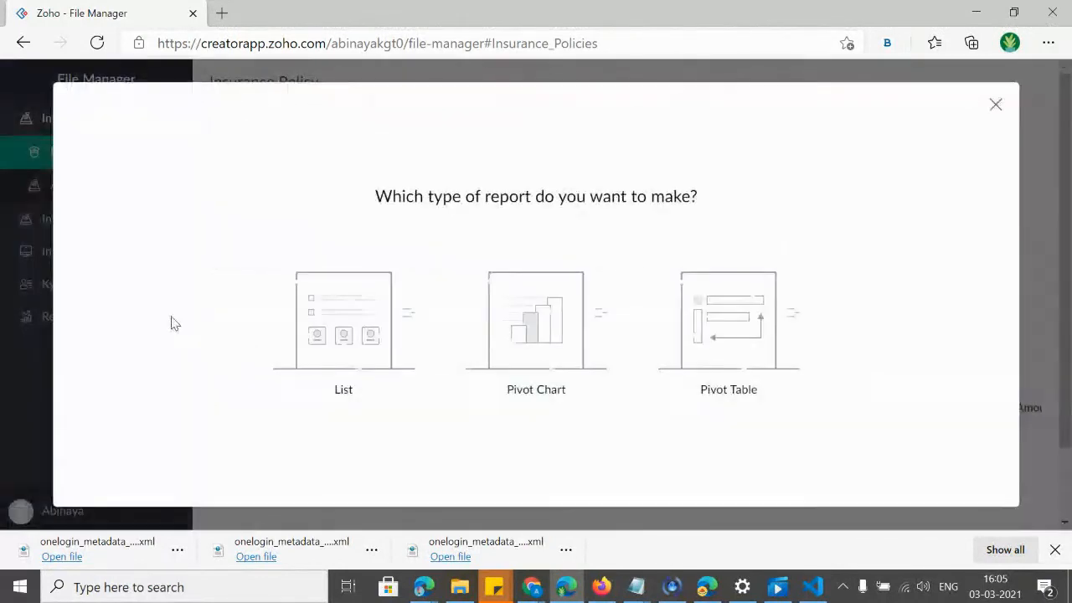
{"action": "left_click", "coordinate": [995, 107]}
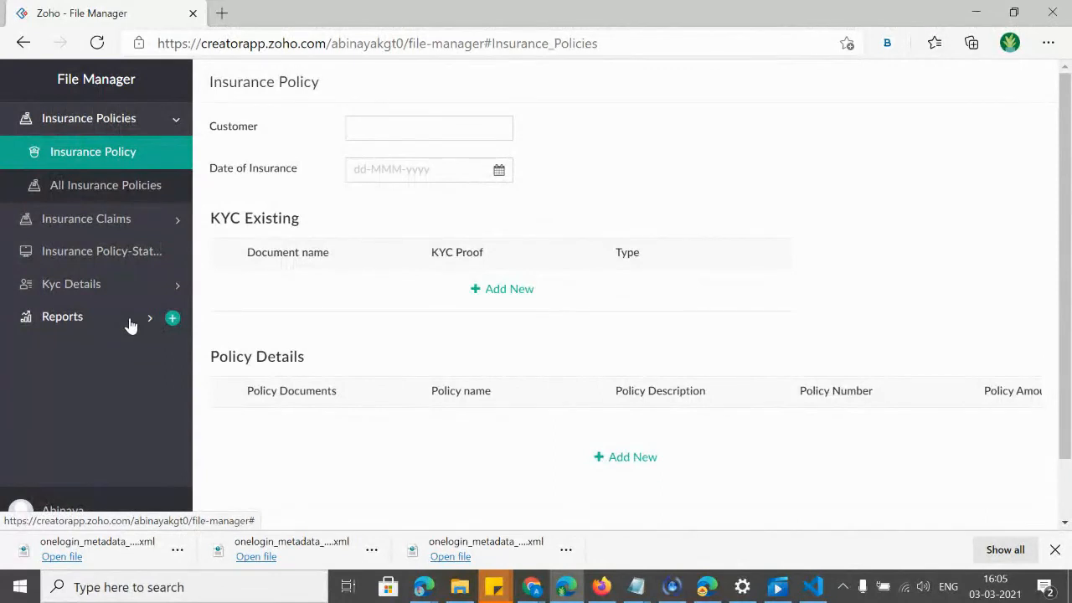
Open the All Insurance Policies report, check a record's actions, then switch to the users settings window.
{"action": "left_click", "coordinate": [85, 193]}
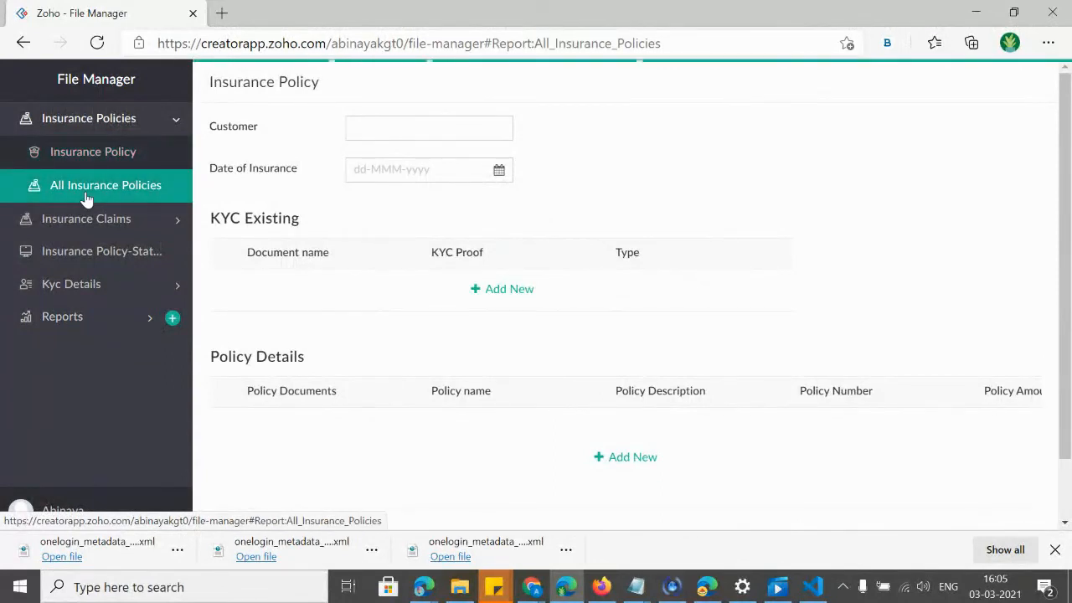
{"action": "left_click", "coordinate": [207, 165]}
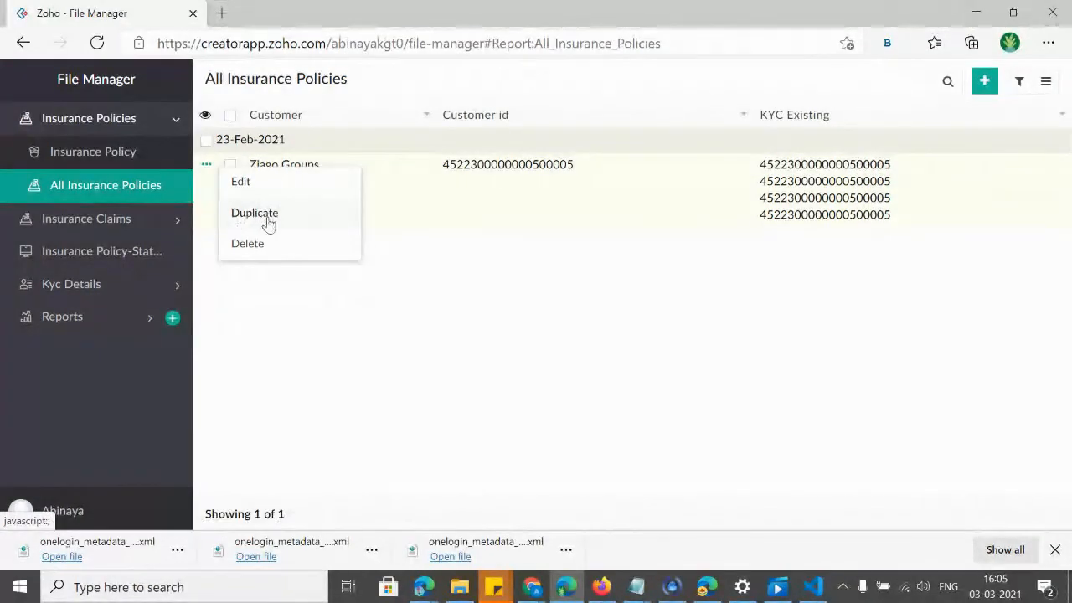
{"action": "left_click", "coordinate": [672, 342]}
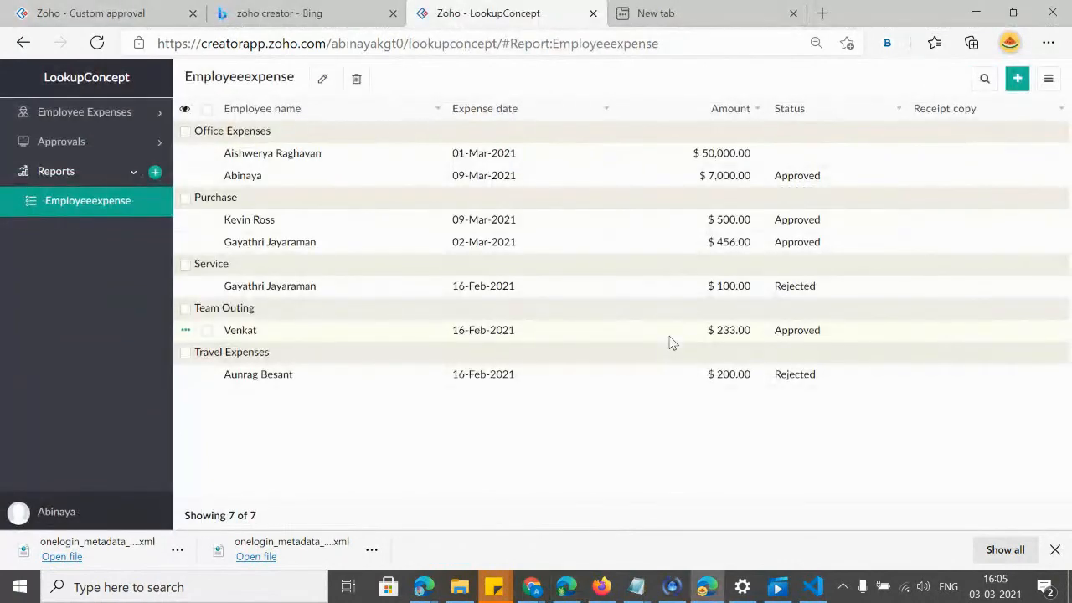
{"action": "key", "text": "alt+Tab"}
{"action": "key", "text": "alt+Tab"}
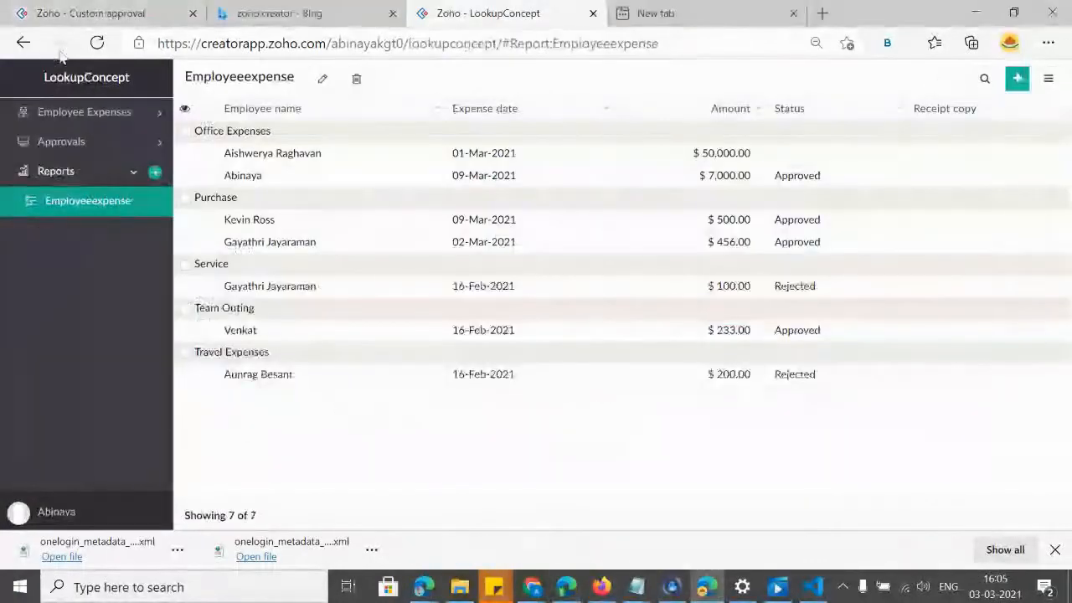
{"action": "left_click", "coordinate": [602, 586]}
Review the Manager permission's module access, then show the still-empty data sharing rules.
{"action": "left_click", "coordinate": [356, 194]}
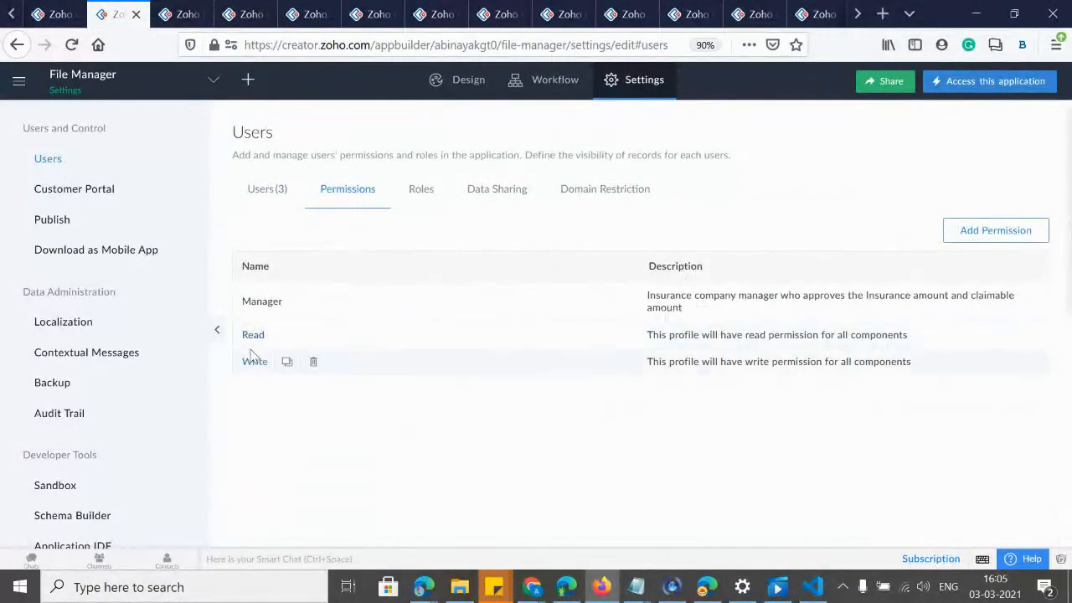
{"action": "left_click", "coordinate": [260, 302]}
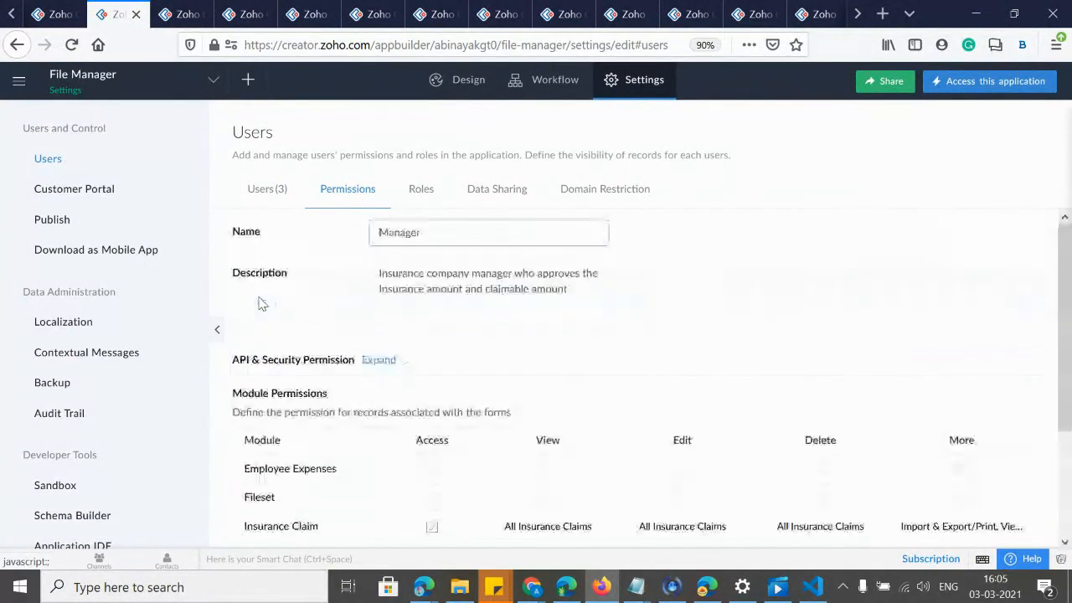
{"action": "scroll", "coordinate": [586, 371], "scroll_direction": "down", "scroll_amount": 3}
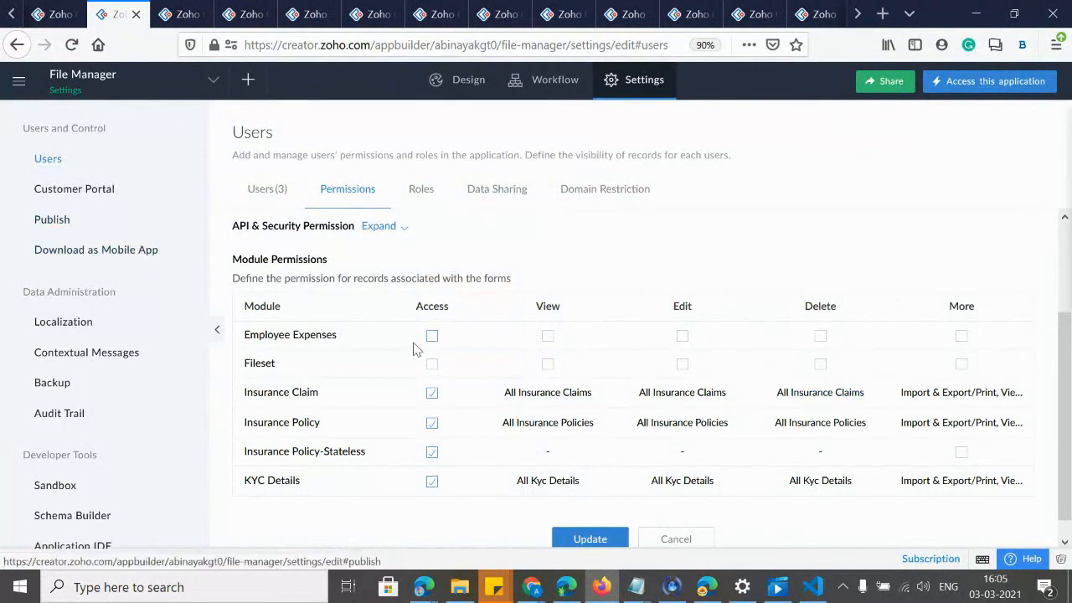
{"action": "left_click", "coordinate": [494, 191]}
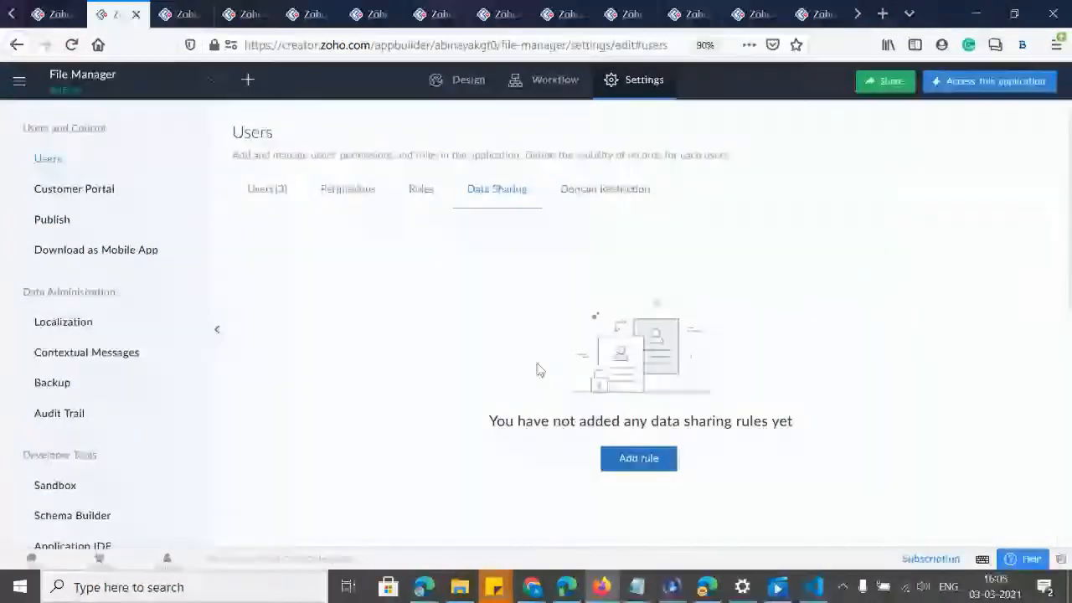
Create a Vice President role under CEO, described 'Vice President', with Share Data with Peers on.
{"action": "left_click", "coordinate": [411, 204]}
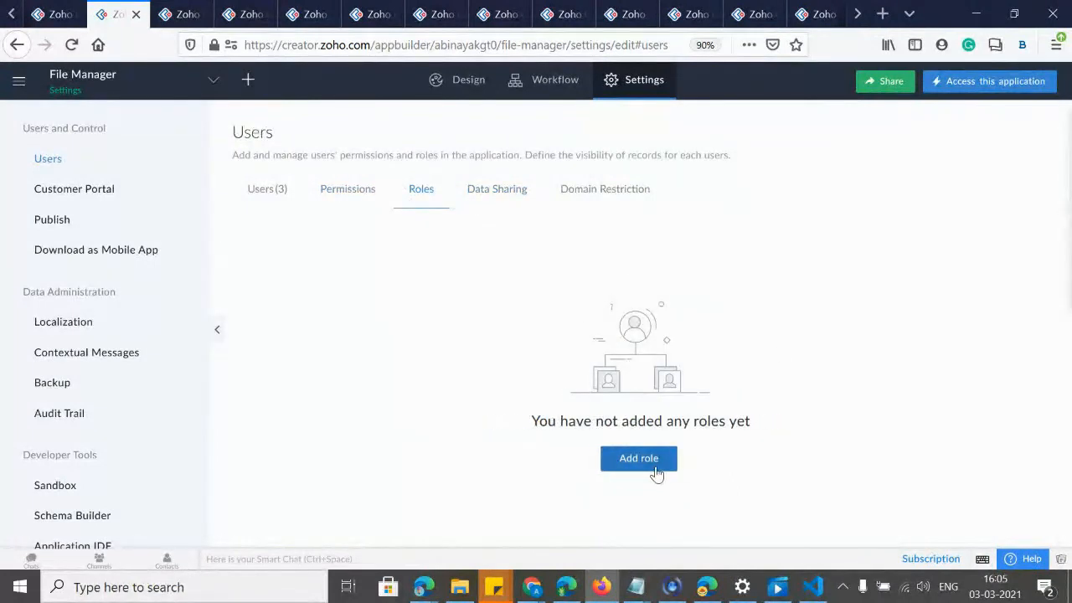
{"action": "left_click", "coordinate": [656, 473]}
{"action": "left_click", "coordinate": [835, 136]}
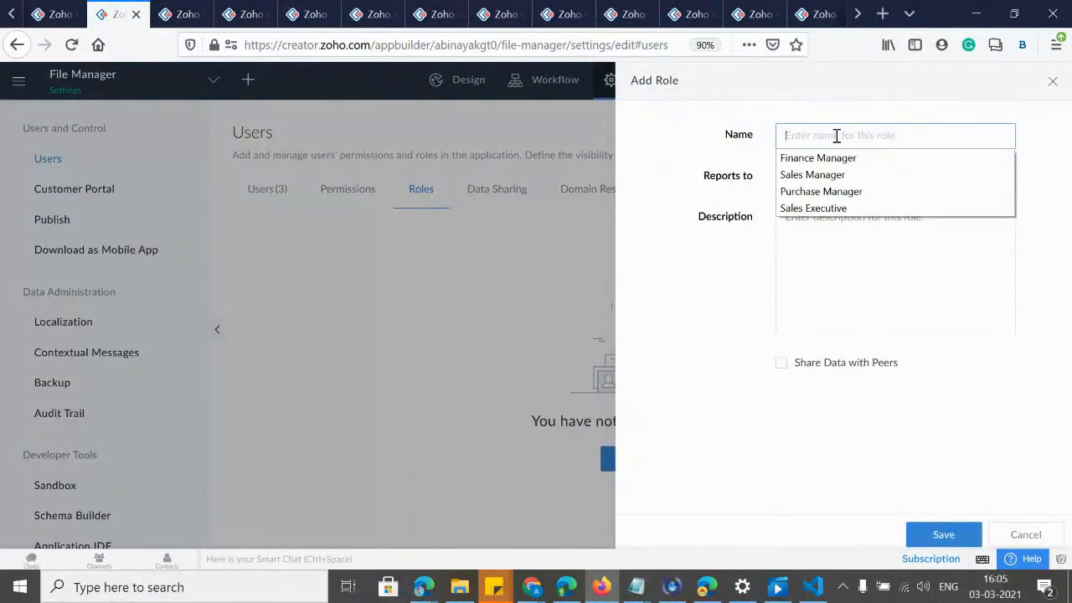
{"action": "left_click", "coordinate": [822, 148]}
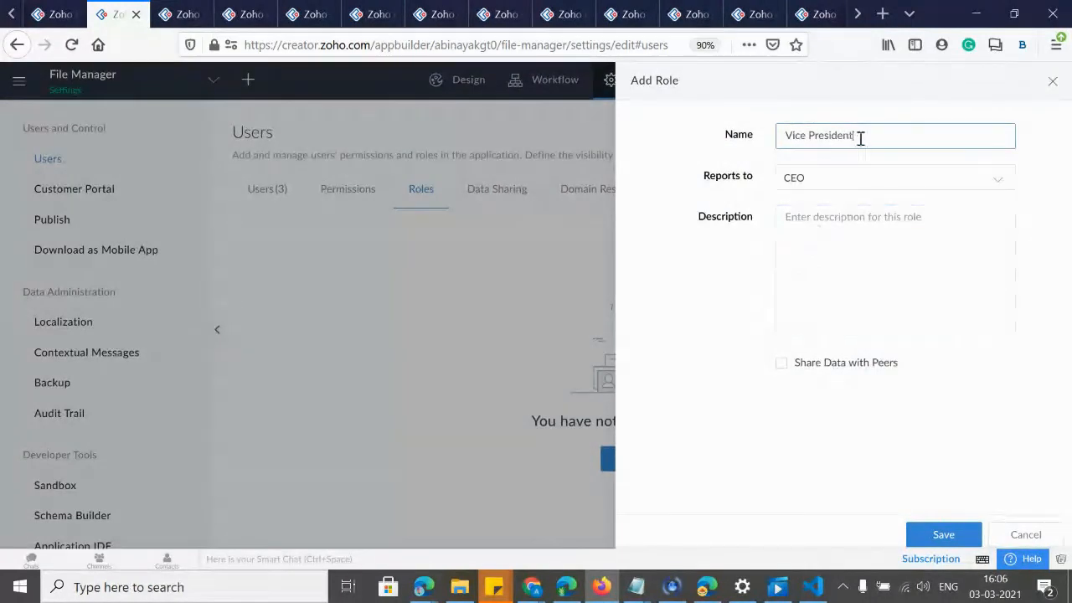
{"action": "left_click", "coordinate": [806, 236]}
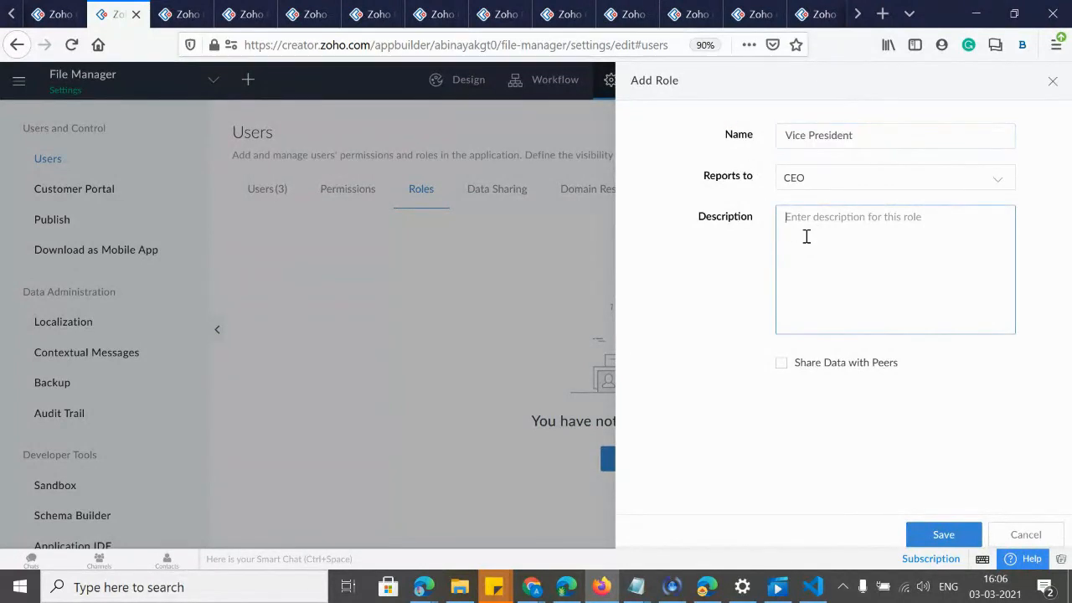
{"action": "type", "text": "Vice President"}
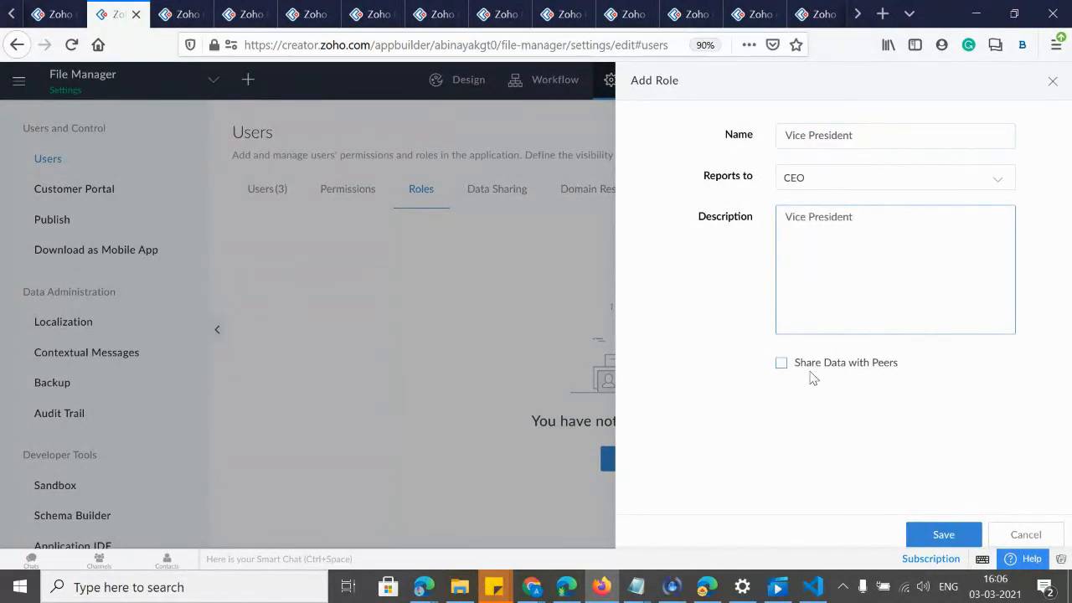
{"action": "key", "text": "ctrl+0"}
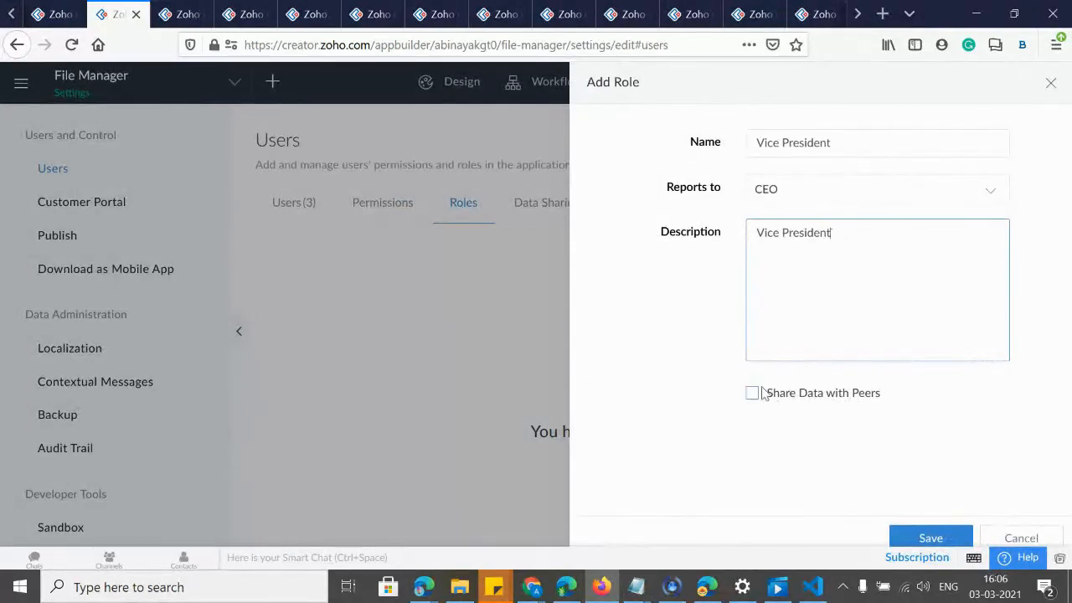
{"action": "left_click", "coordinate": [753, 395]}
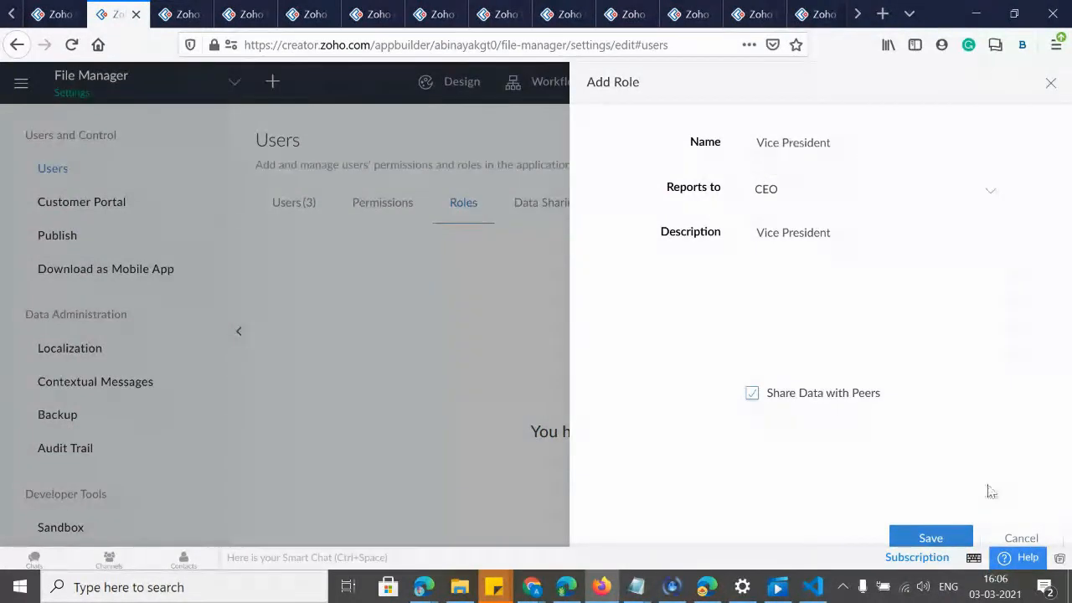
{"action": "left_click", "coordinate": [928, 540]}
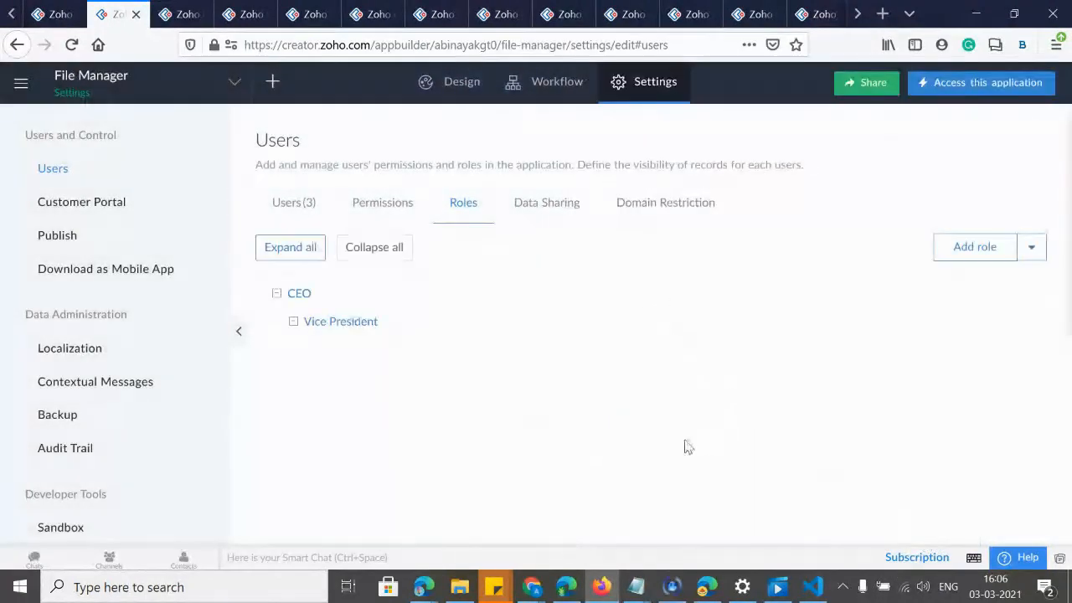
Create a CFO role under CEO, described 'Who handles finance', with peer data sharing enabled.
{"action": "left_click", "coordinate": [962, 250]}
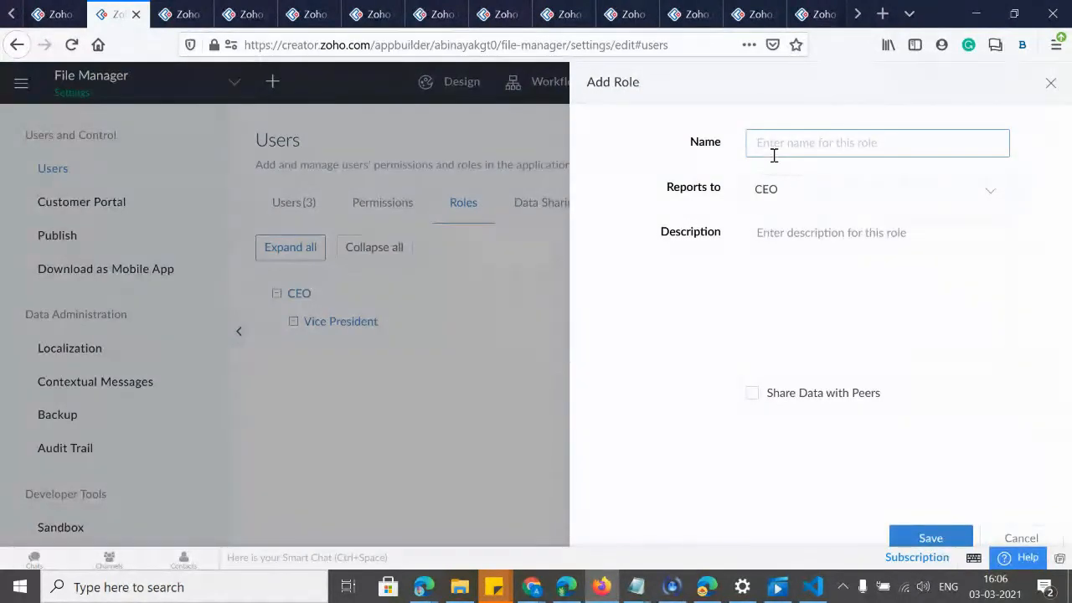
{"action": "type", "text": "Vice Pre"}
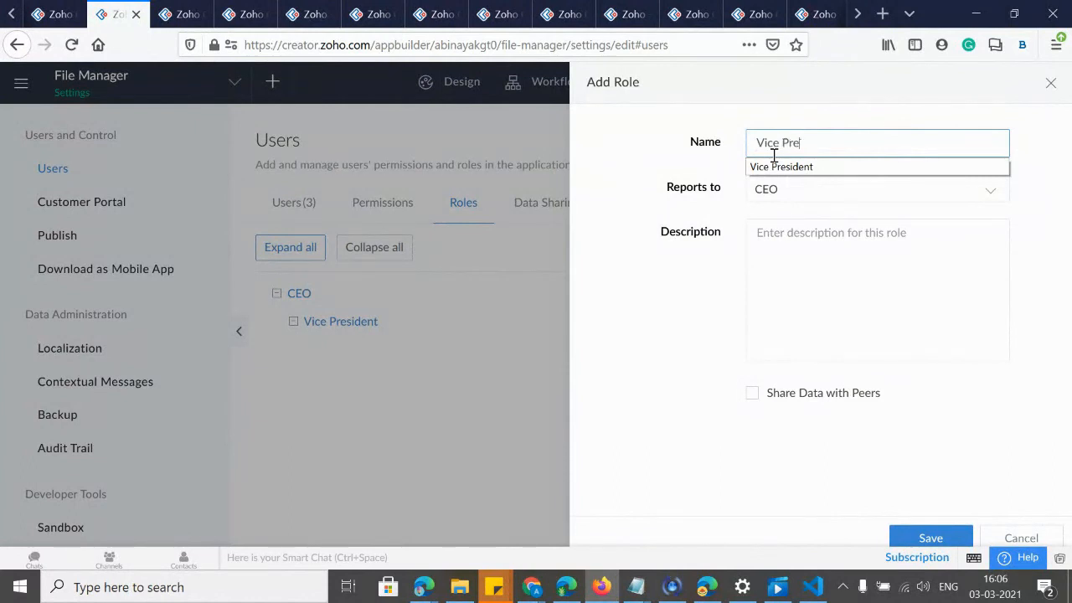
{"action": "key", "text": "BackSpace"}
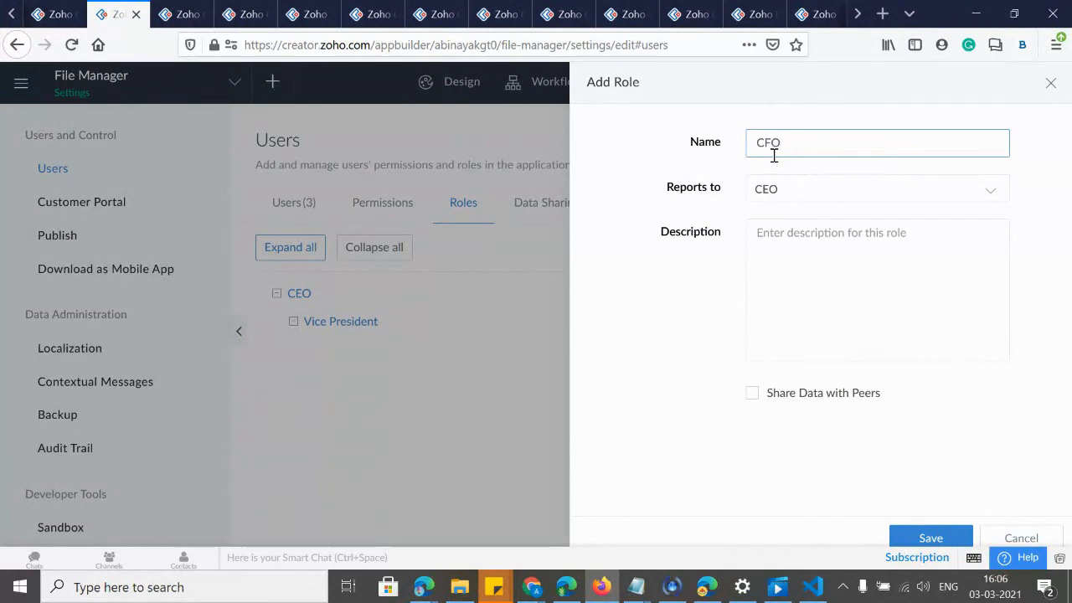
{"action": "left_click_drag", "start_coordinate": [771, 143], "coordinate": [776, 240]}
{"action": "left_click", "coordinate": [776, 239]}
{"action": "type", "text": "Who handles finance"}
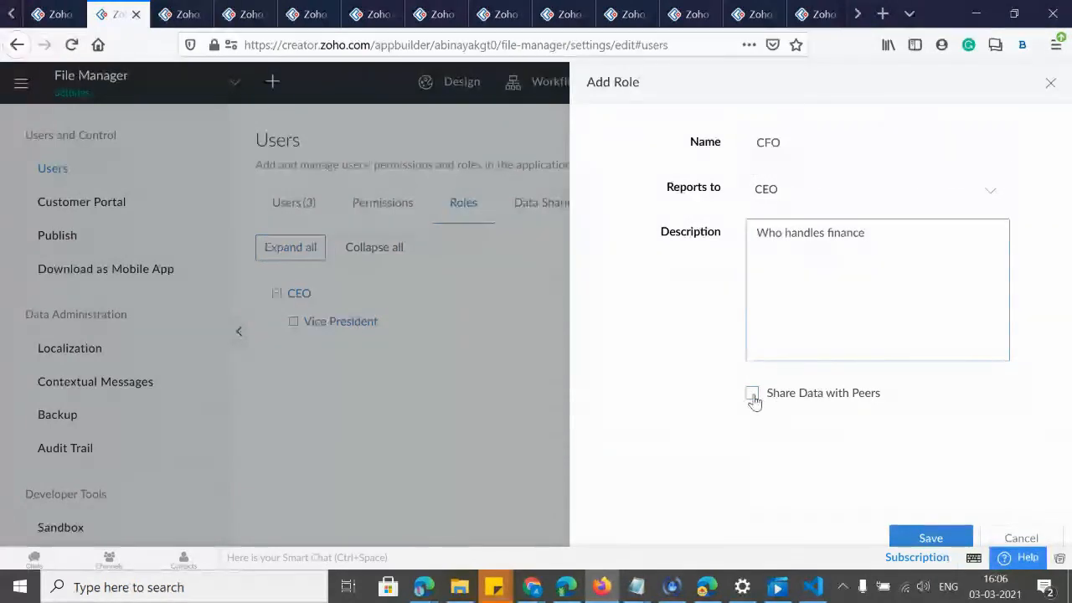
{"action": "left_click", "coordinate": [753, 398]}
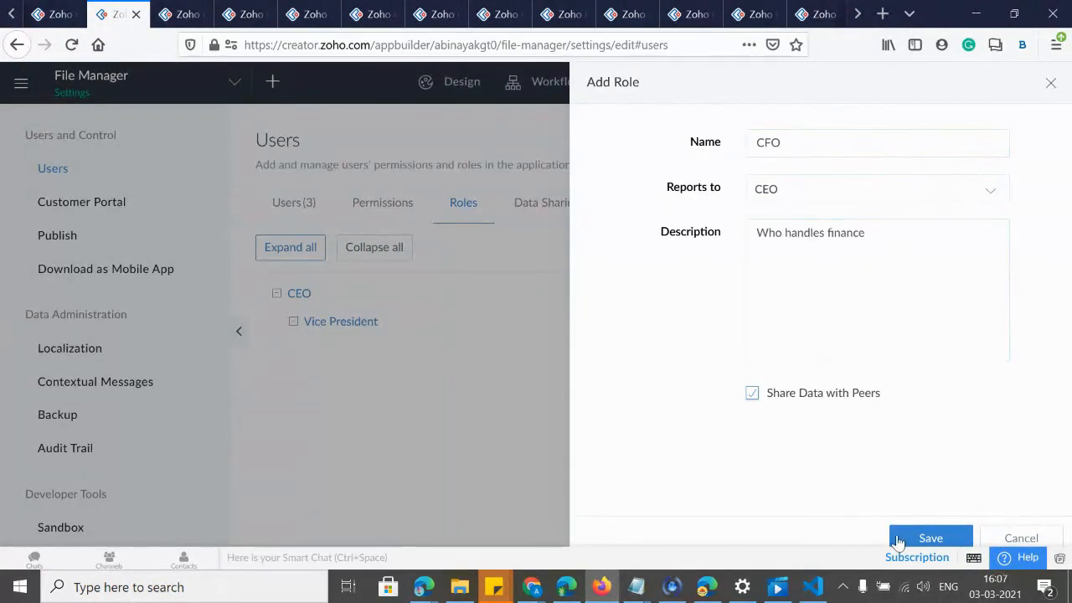
{"action": "left_click", "coordinate": [930, 538]}
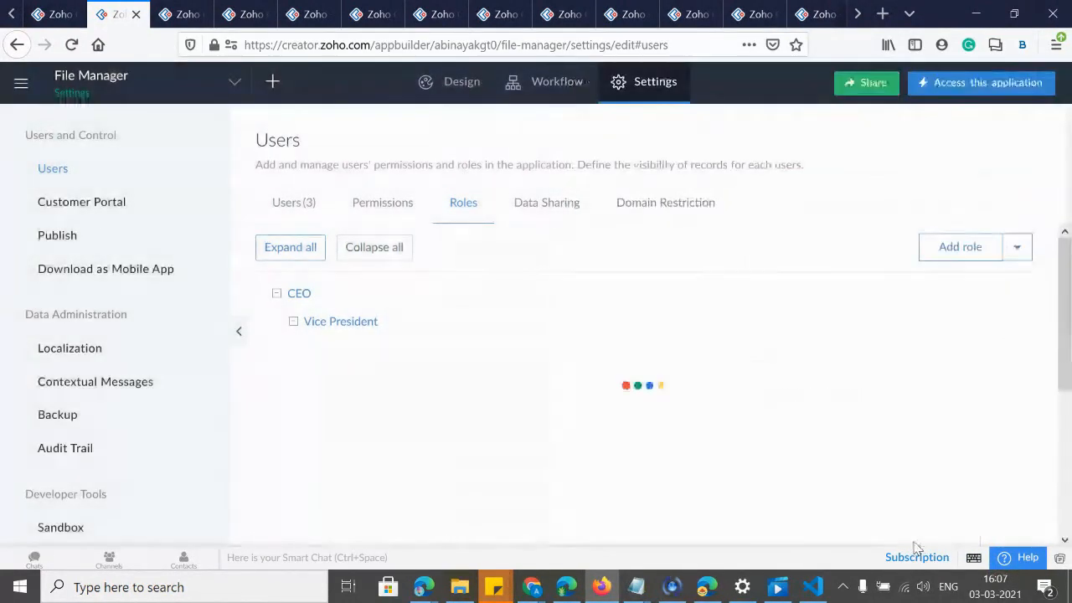
Create an Accounts Officer role reporting to CFO, described as handling the accounts and payment.
{"action": "left_click", "coordinate": [984, 247]}
{"action": "left_click", "coordinate": [766, 191]}
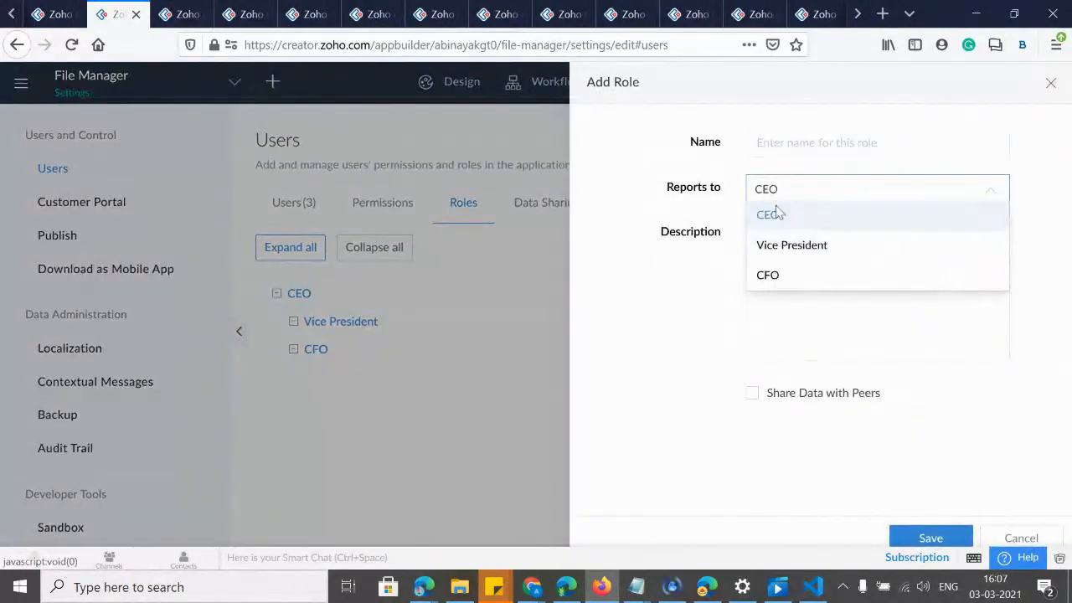
{"action": "left_click", "coordinate": [789, 278]}
{"action": "type", "text": "Accounts Officer"}
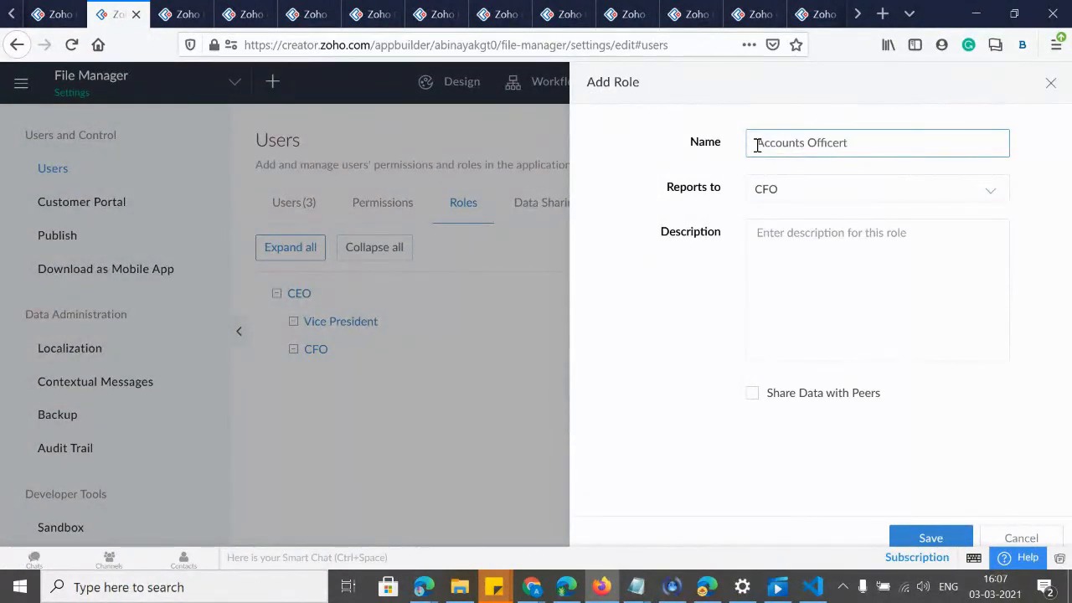
{"action": "left_click", "coordinate": [795, 264]}
{"action": "type", "text": "Who ha"}
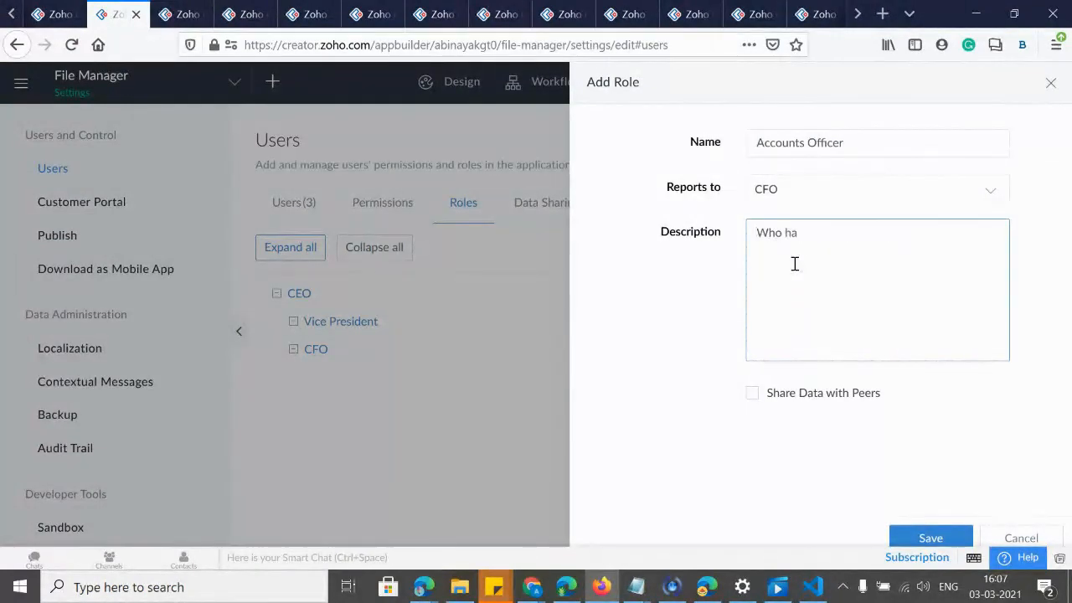
{"action": "type", "text": "ndles "}
{"action": "type", "text": "the account"}
{"action": "type", "text": "s a"}
{"action": "type", "text": "nd Inc"}
{"action": "type", "text": "nt"}
{"action": "left_click", "coordinate": [752, 394]}
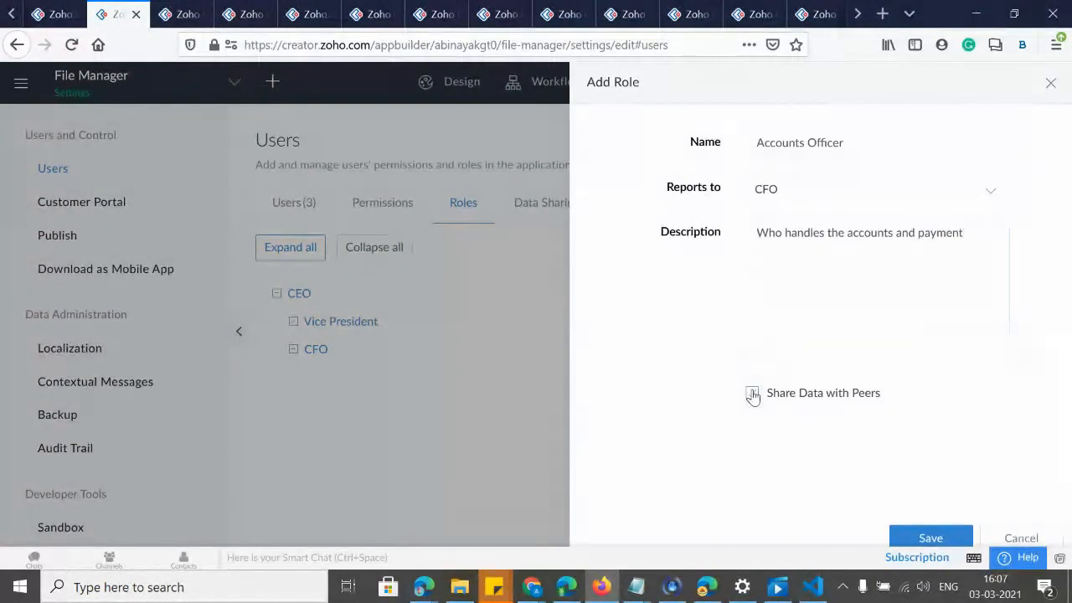
{"action": "left_click", "coordinate": [931, 537]}
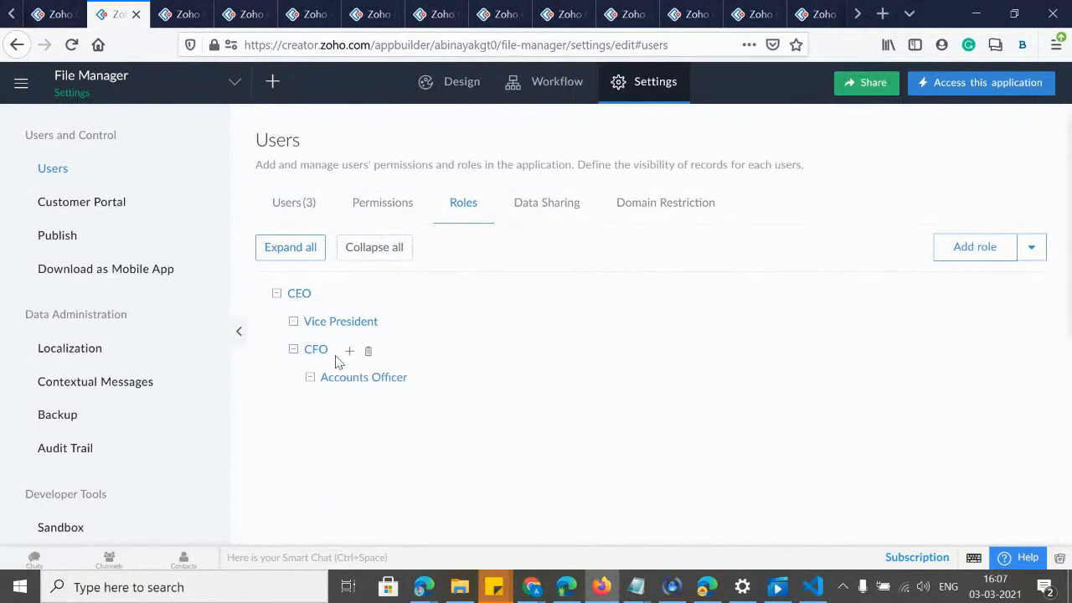
Look over the three-user Users list and its Add Users options, zooming the page out.
{"action": "mouse_move", "coordinate": [335, 383]}
{"action": "left_click", "coordinate": [283, 209]}
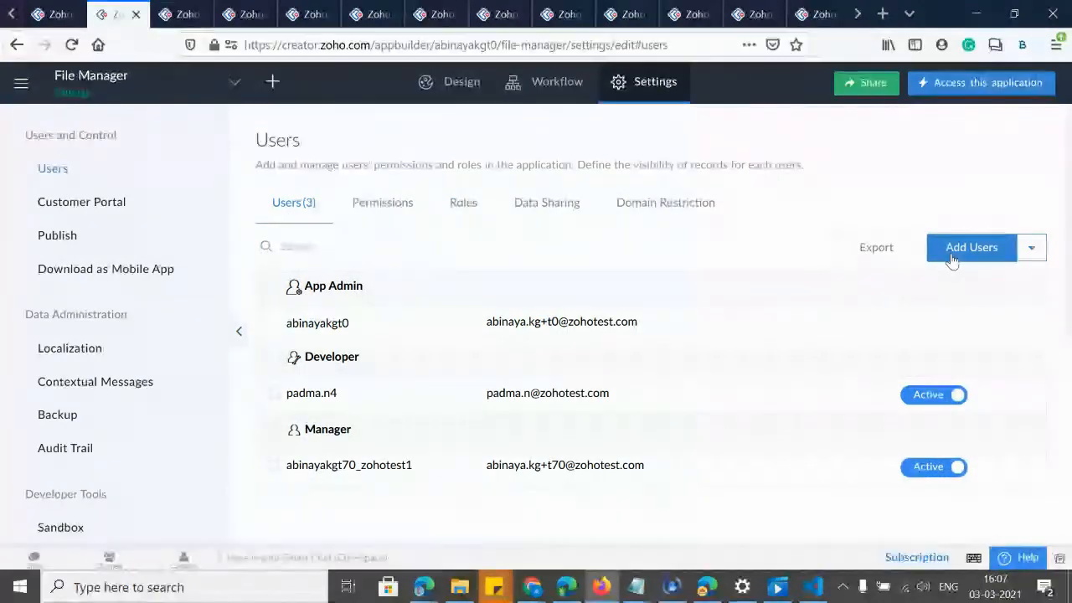
{"action": "left_click", "coordinate": [952, 251]}
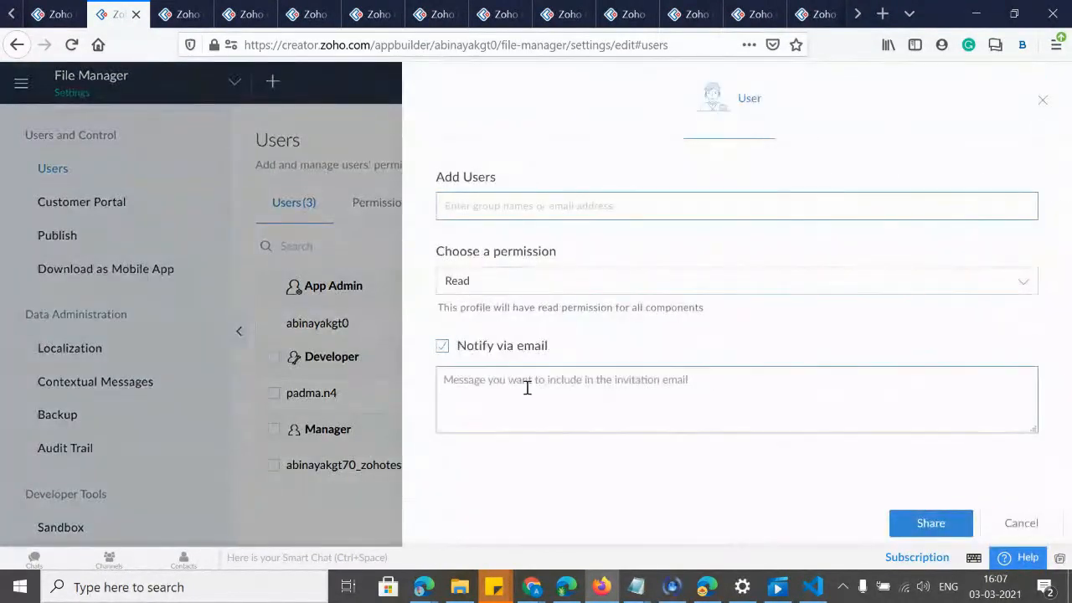
{"action": "left_click", "coordinate": [1042, 100]}
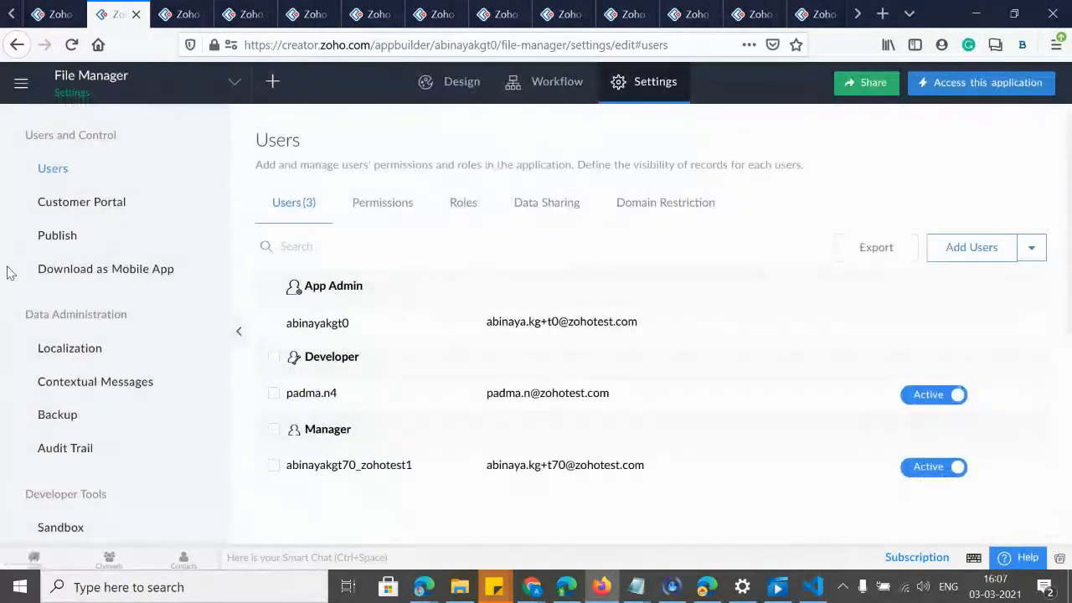
{"action": "key", "text": "ctrl+minus"}
{"action": "key", "text": "ctrl+minus"}
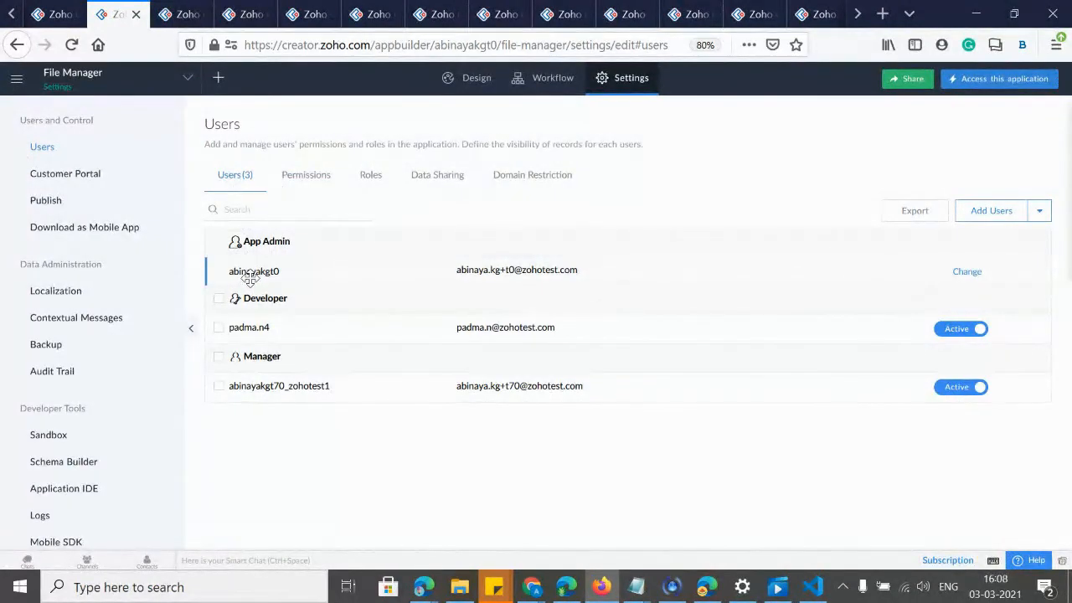
{"action": "left_click", "coordinate": [1043, 213]}
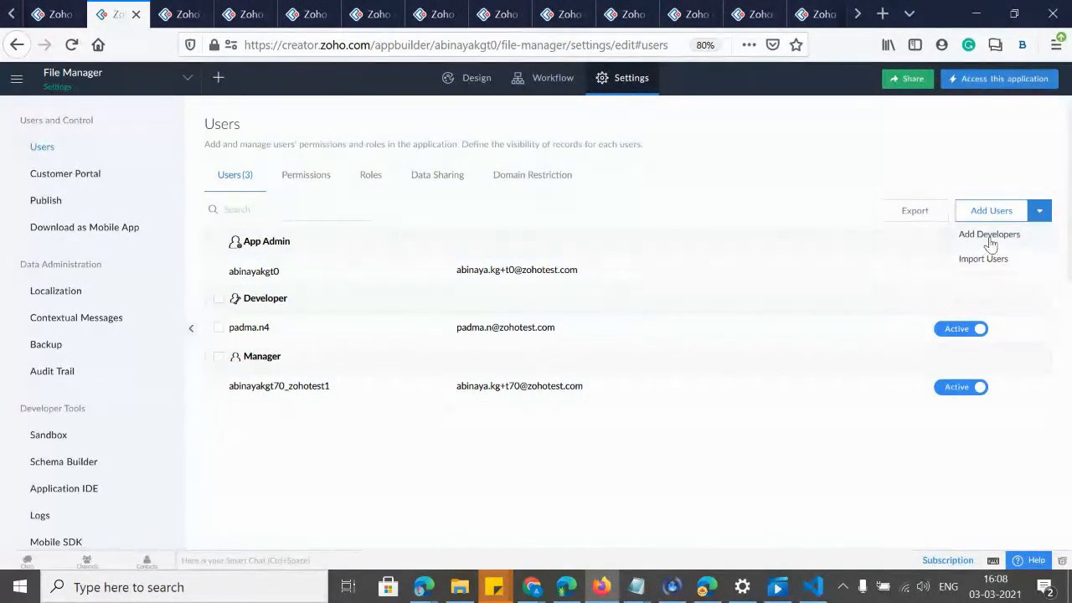
Glance at the permission profiles, then return to the Roles tree and its extra options.
{"action": "left_click", "coordinate": [306, 176]}
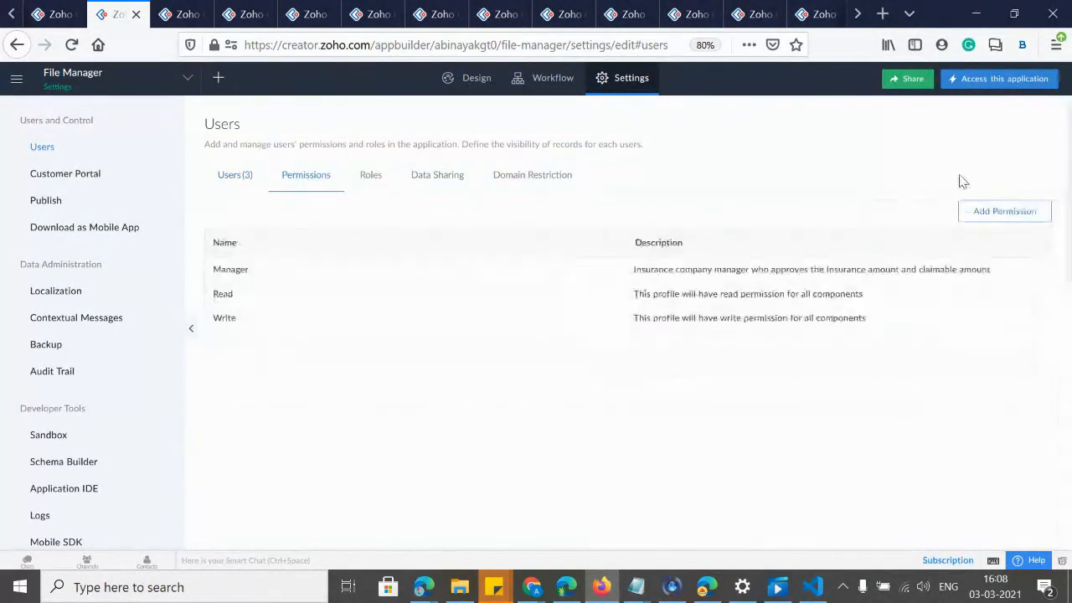
{"action": "left_click", "coordinate": [354, 179]}
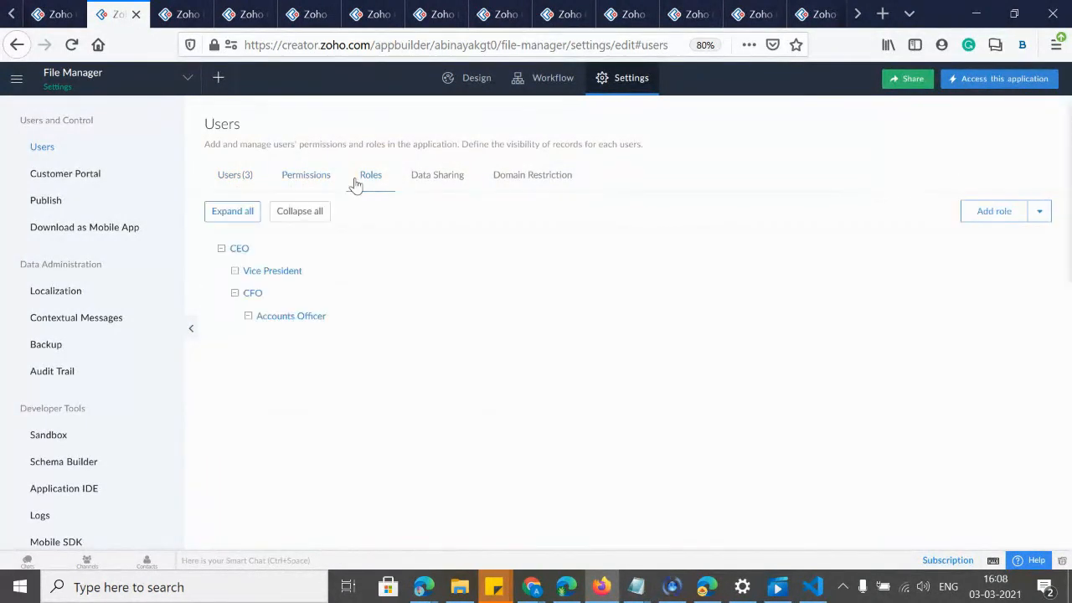
{"action": "left_click", "coordinate": [1040, 216]}
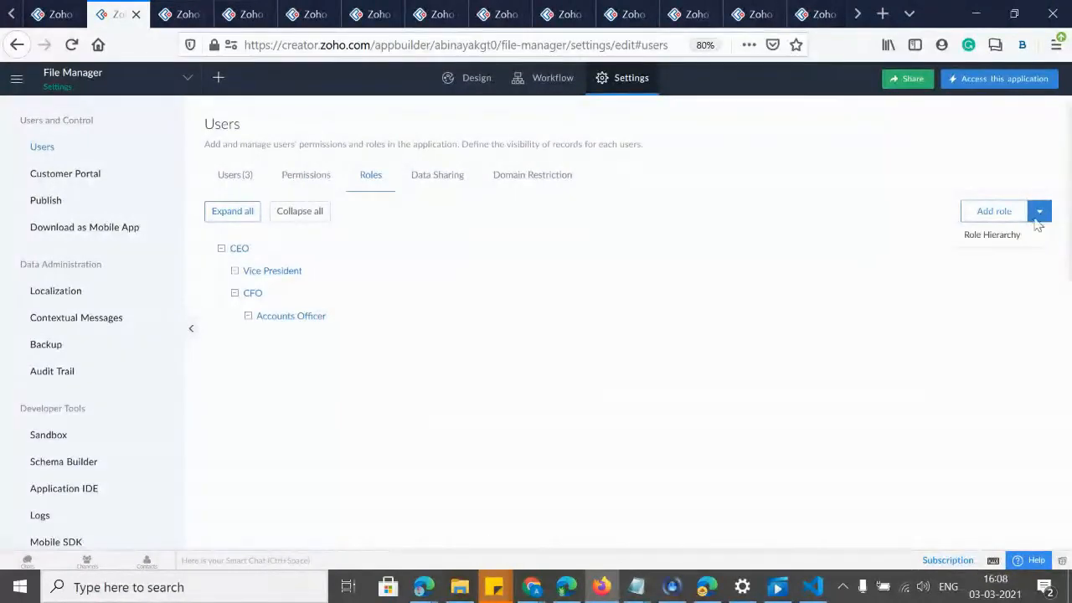
Apply role hierarchy to Insurance Policy records, check the record owner choices, and save.
{"action": "left_click", "coordinate": [989, 238]}
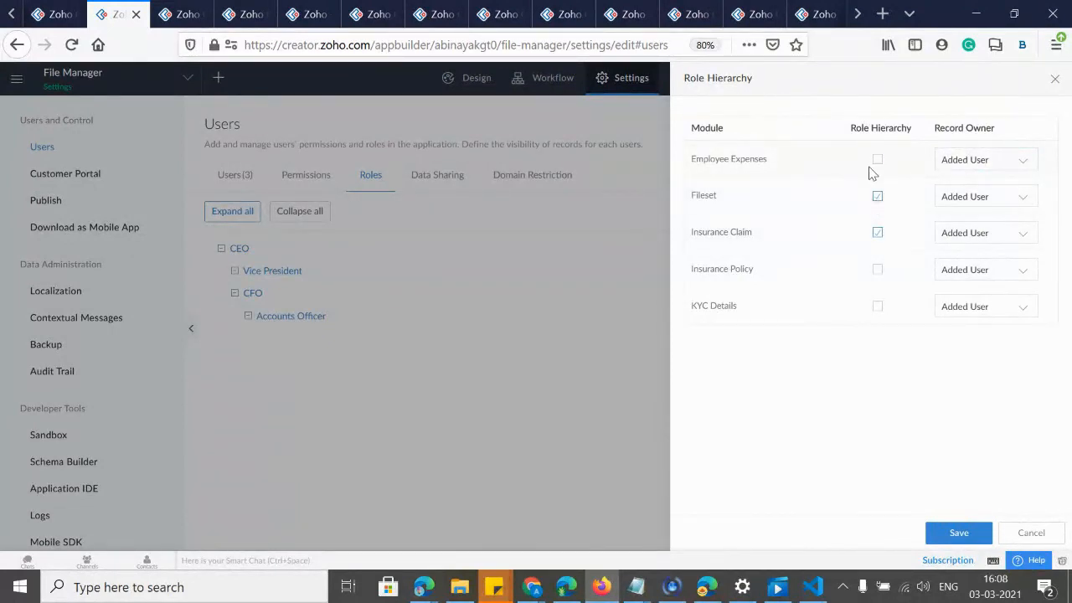
{"action": "left_click", "coordinate": [878, 269]}
{"action": "left_click", "coordinate": [978, 160]}
{"action": "left_click", "coordinate": [979, 160]}
{"action": "left_click", "coordinate": [963, 201]}
{"action": "left_click", "coordinate": [748, 214]}
{"action": "left_click", "coordinate": [960, 533]}
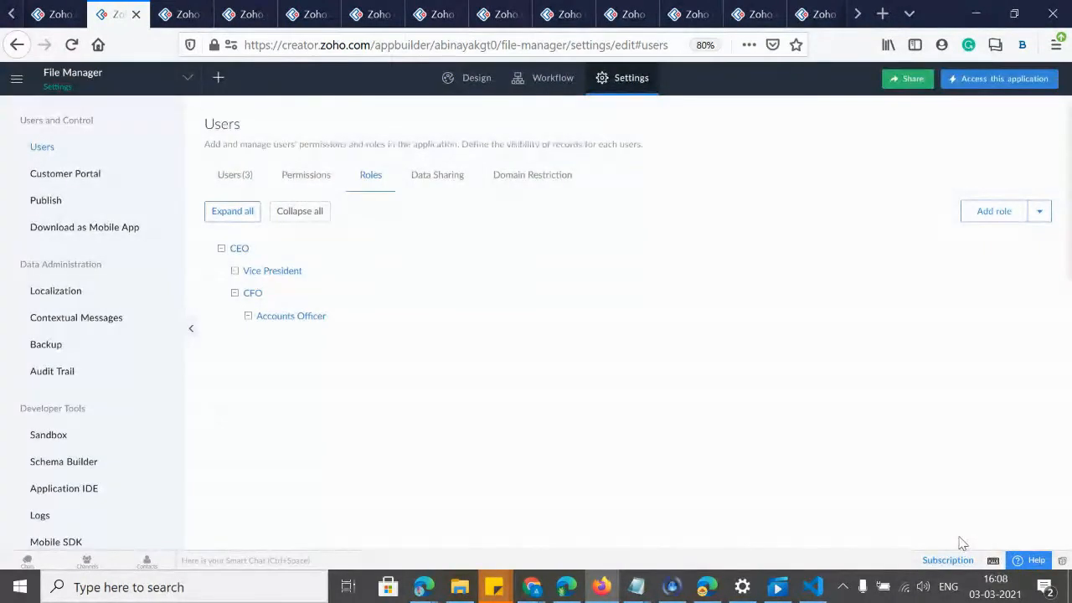
{"action": "left_click", "coordinate": [1039, 212]}
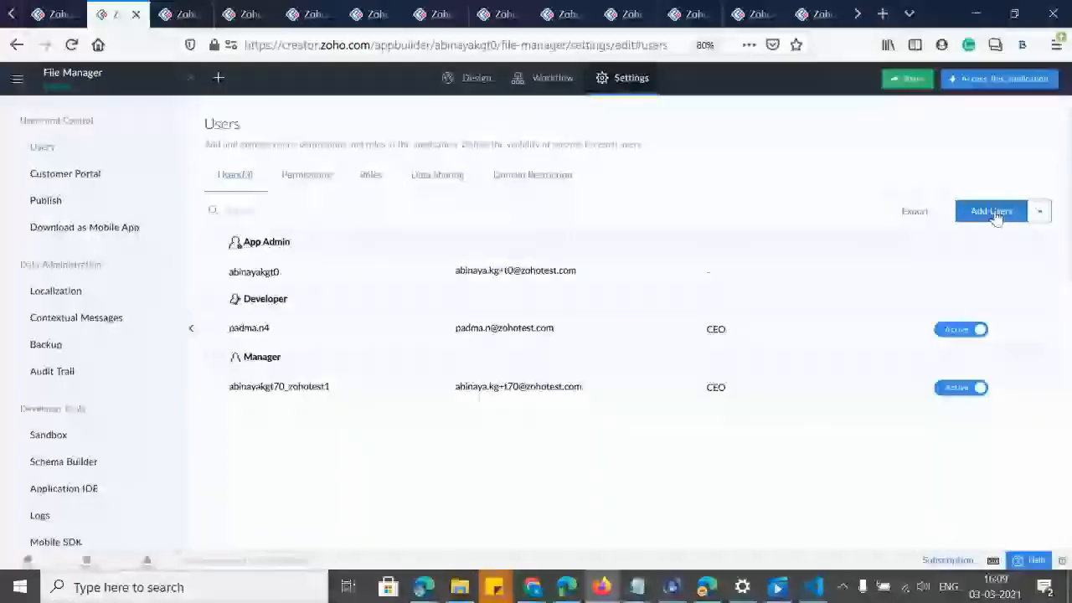
{"action": "left_click", "coordinate": [990, 210]}
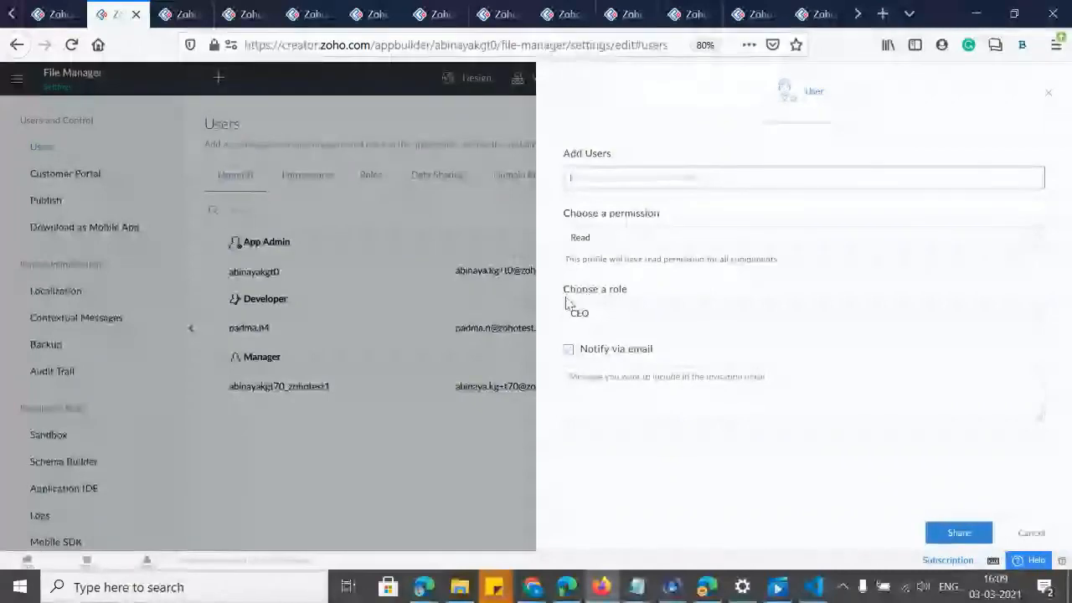
{"action": "left_click_drag", "start_coordinate": [571, 290], "coordinate": [717, 300]}
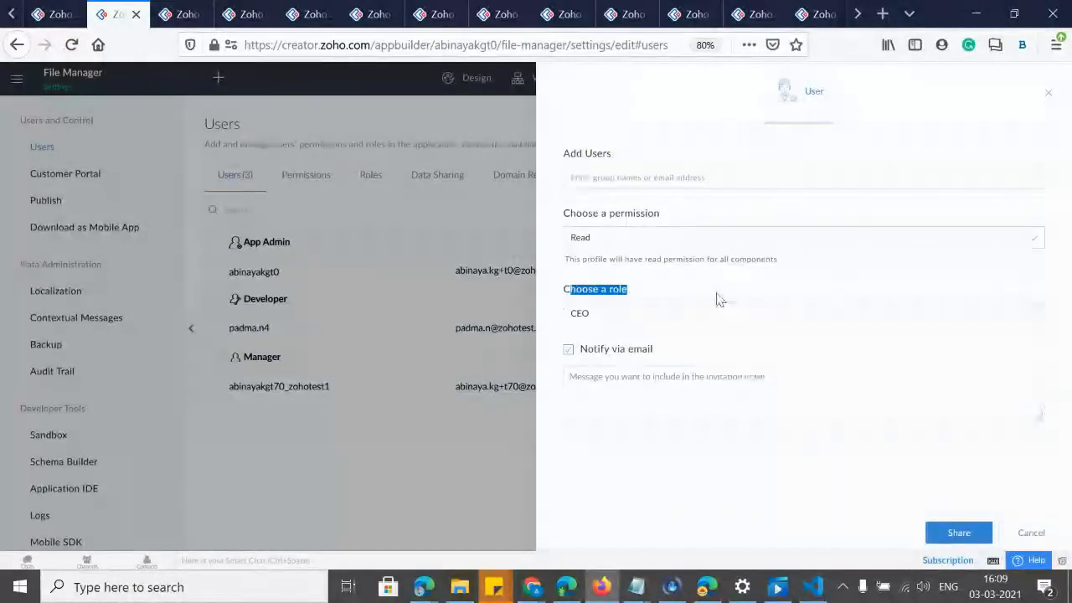
{"action": "left_click", "coordinate": [576, 181]}
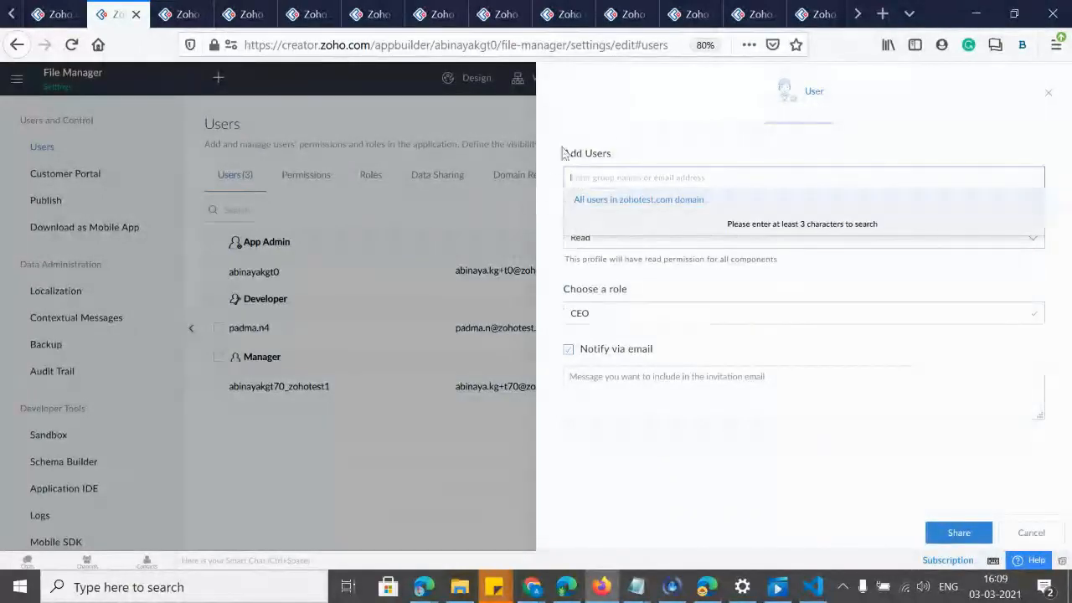
{"action": "left_click", "coordinate": [564, 154]}
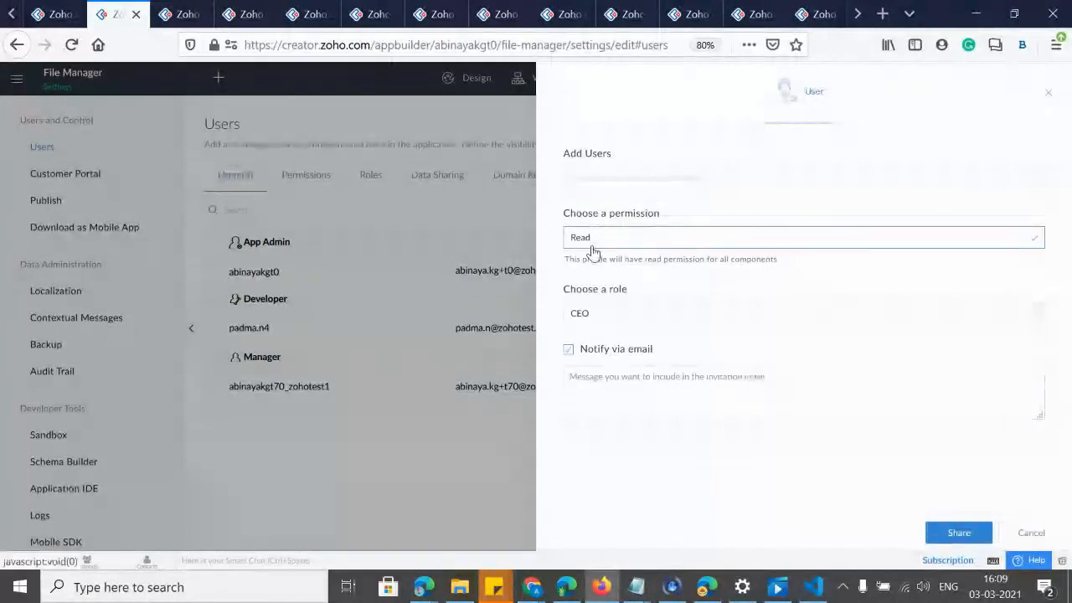
{"action": "left_click", "coordinate": [594, 312]}
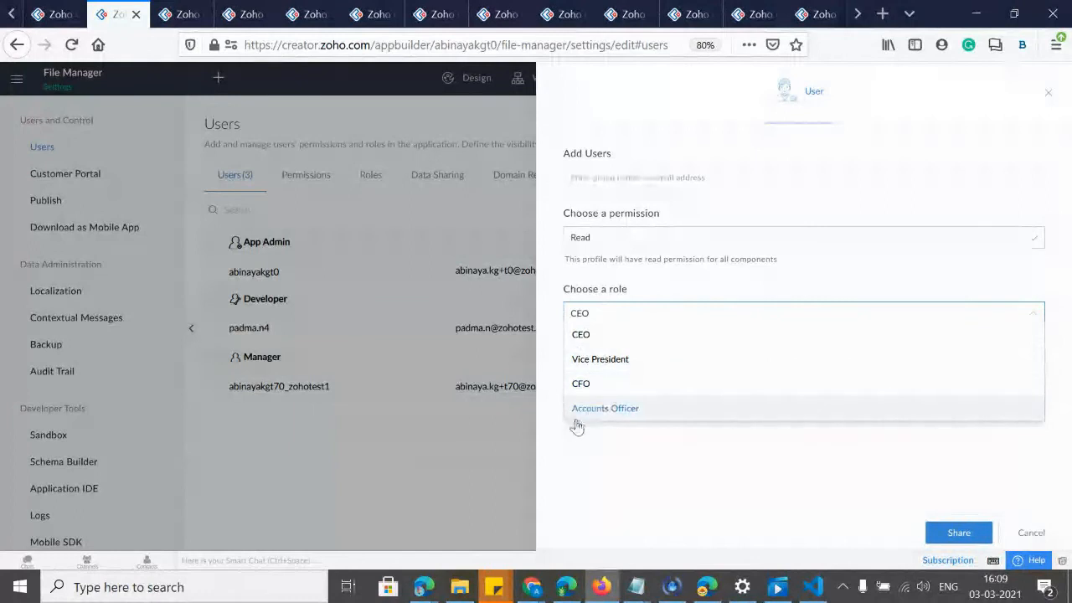
{"action": "left_click", "coordinate": [467, 166]}
Start a new data sharing rule named 'VP change' covering the Insurance Policy form.
{"action": "left_click", "coordinate": [1050, 94]}
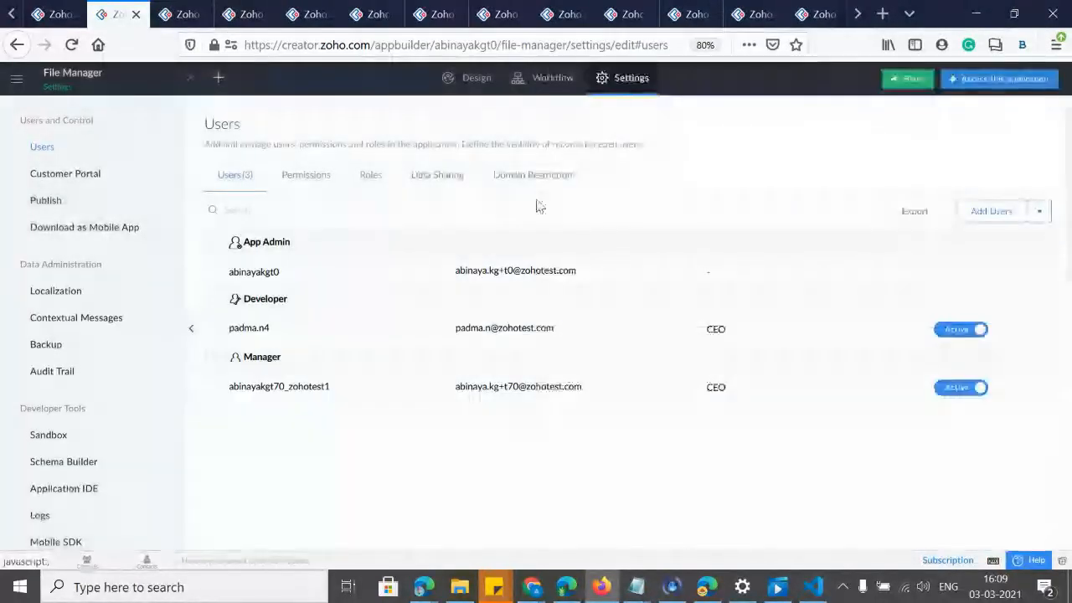
{"action": "left_click", "coordinate": [434, 183]}
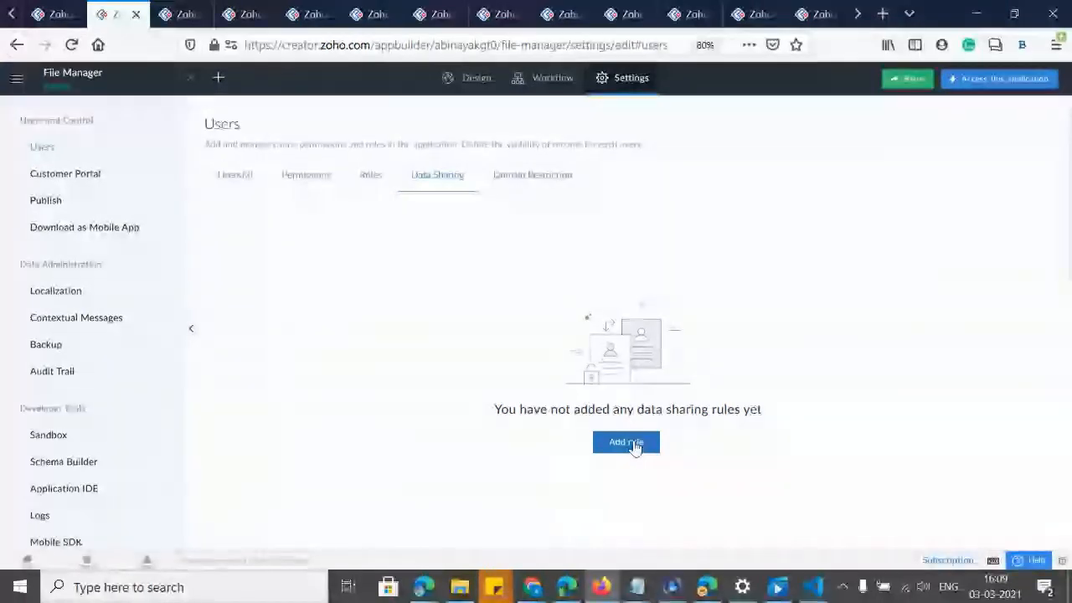
{"action": "left_click", "coordinate": [626, 442]}
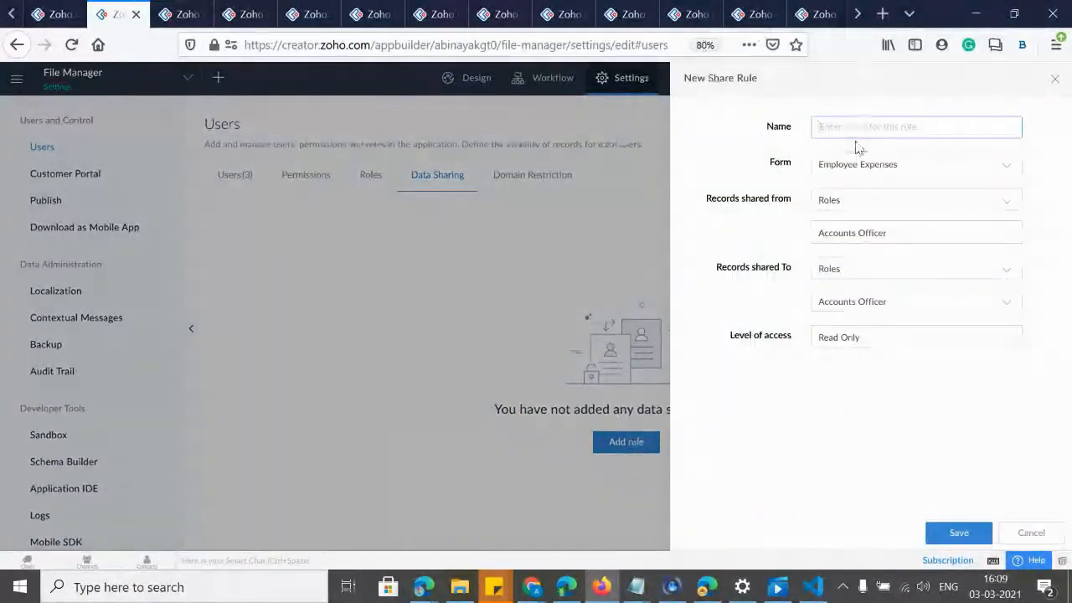
{"action": "left_click", "coordinate": [831, 134]}
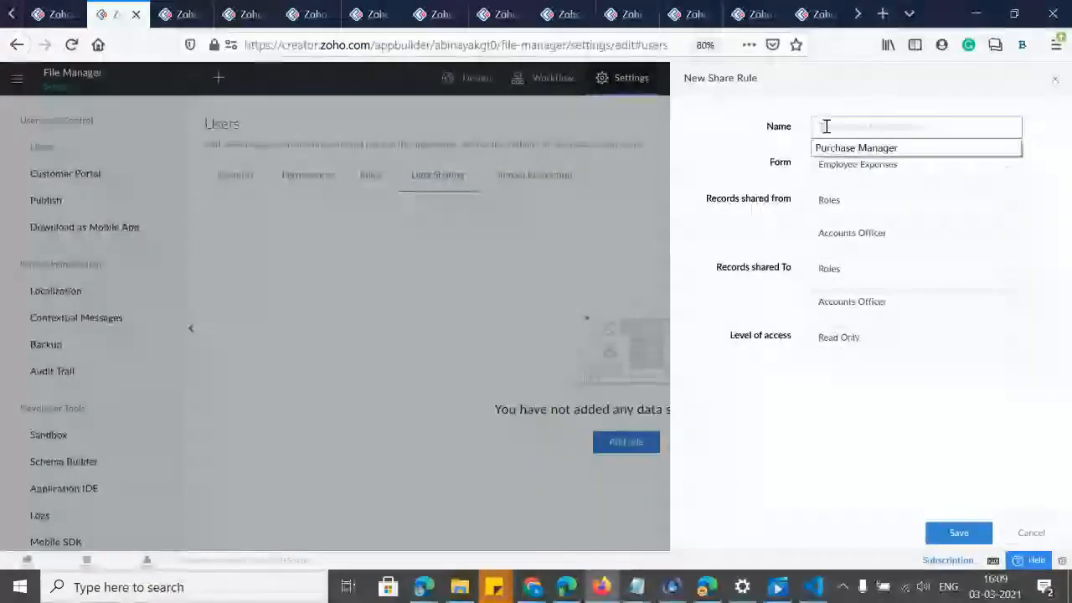
{"action": "type", "text": "VP change"}
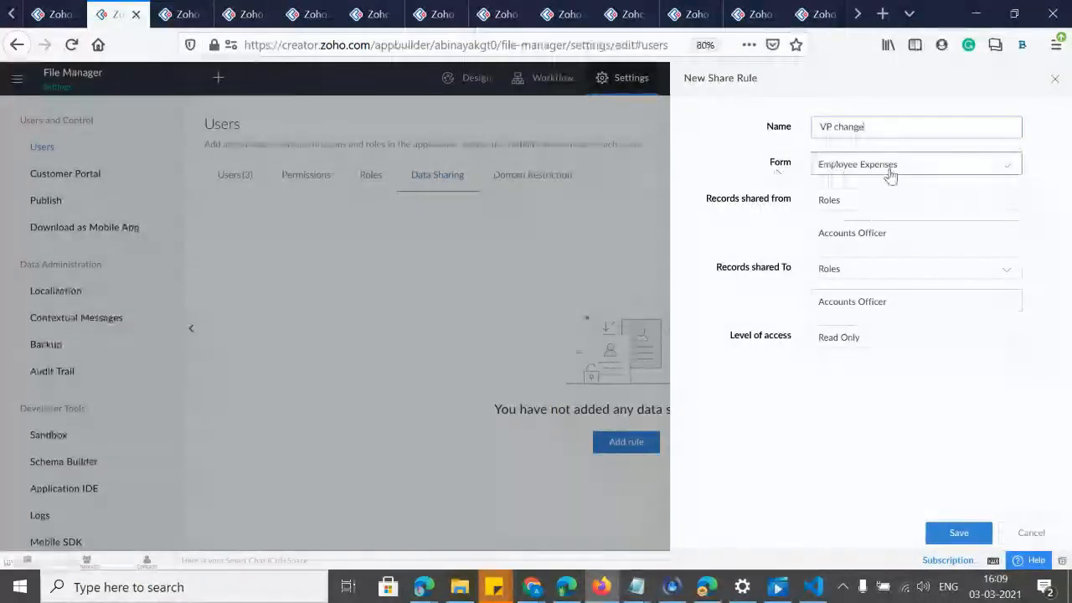
{"action": "left_click", "coordinate": [861, 175]}
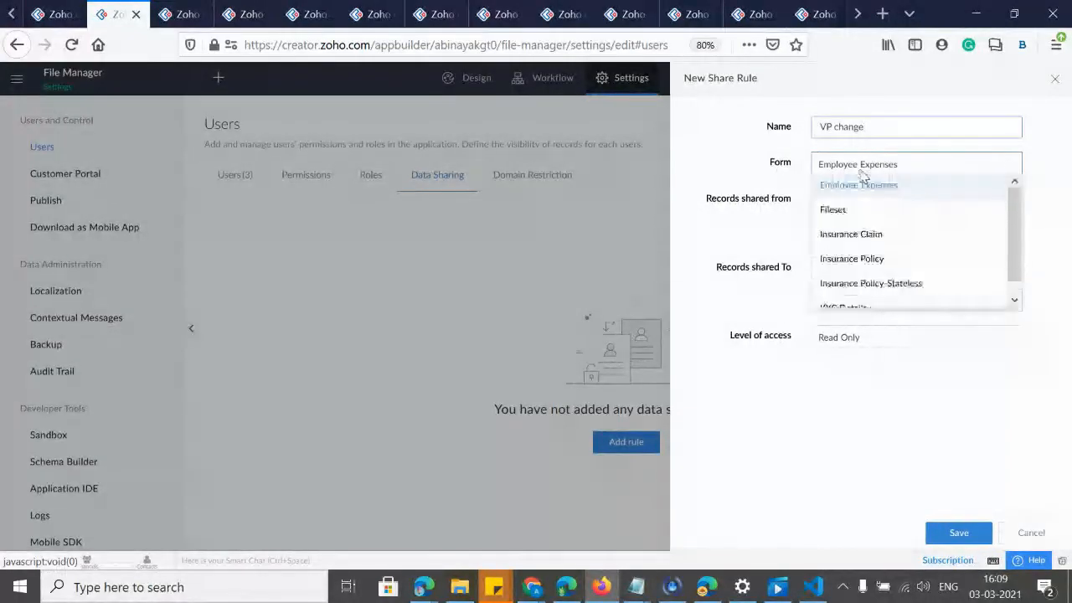
{"action": "left_click", "coordinate": [844, 259]}
{"action": "left_click", "coordinate": [842, 205]}
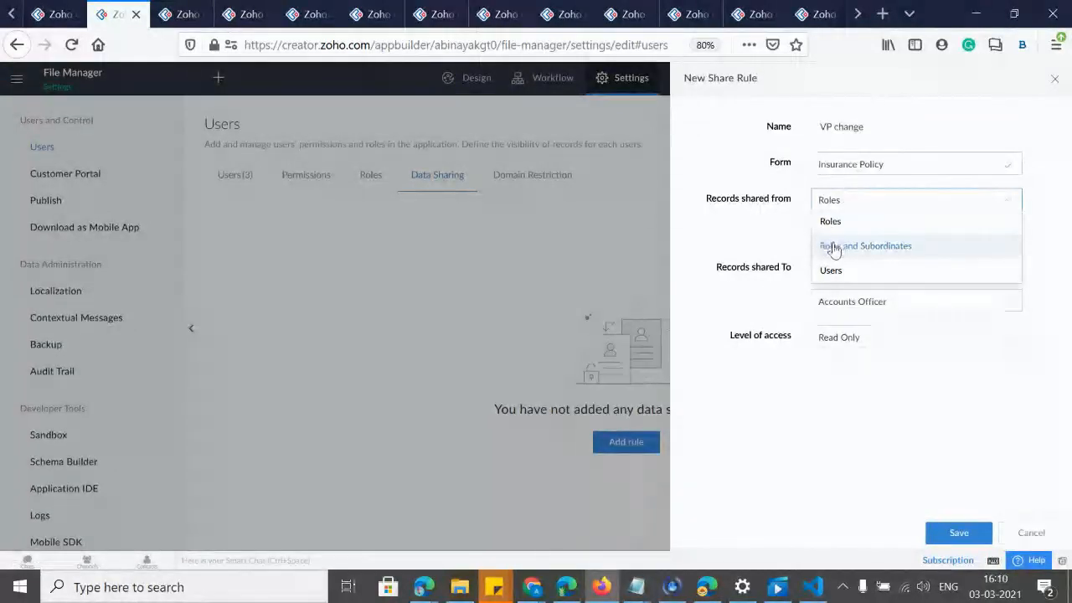
Share records from the CFO role's Roles and Subordinates with the Accounts Officer role.
{"action": "left_click", "coordinate": [834, 249]}
{"action": "left_click", "coordinate": [829, 236]}
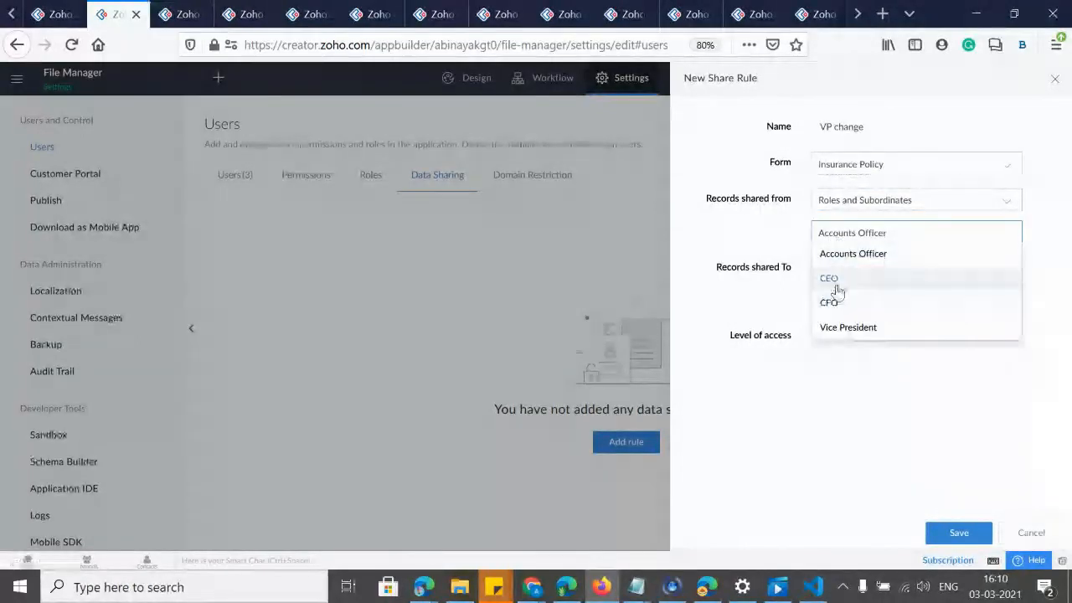
{"action": "left_click", "coordinate": [840, 260]}
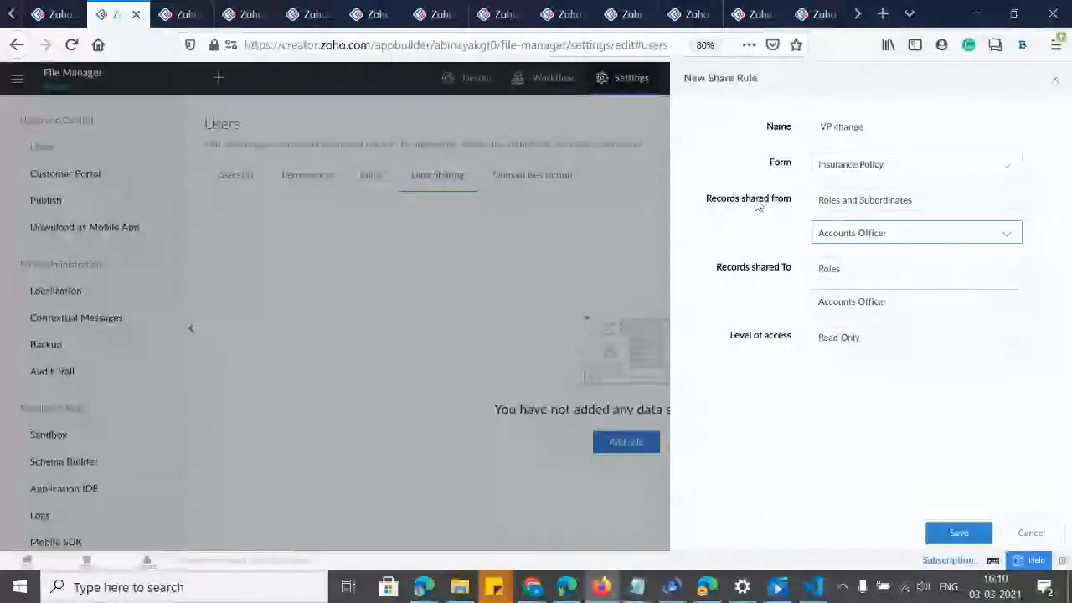
{"action": "left_click", "coordinate": [847, 236]}
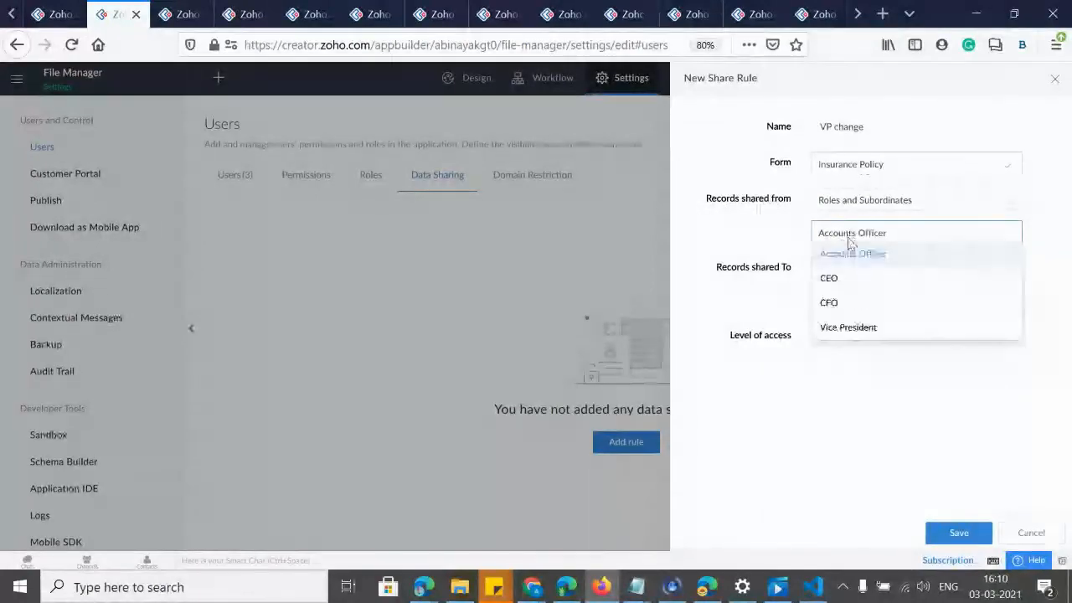
{"action": "left_click", "coordinate": [834, 311]}
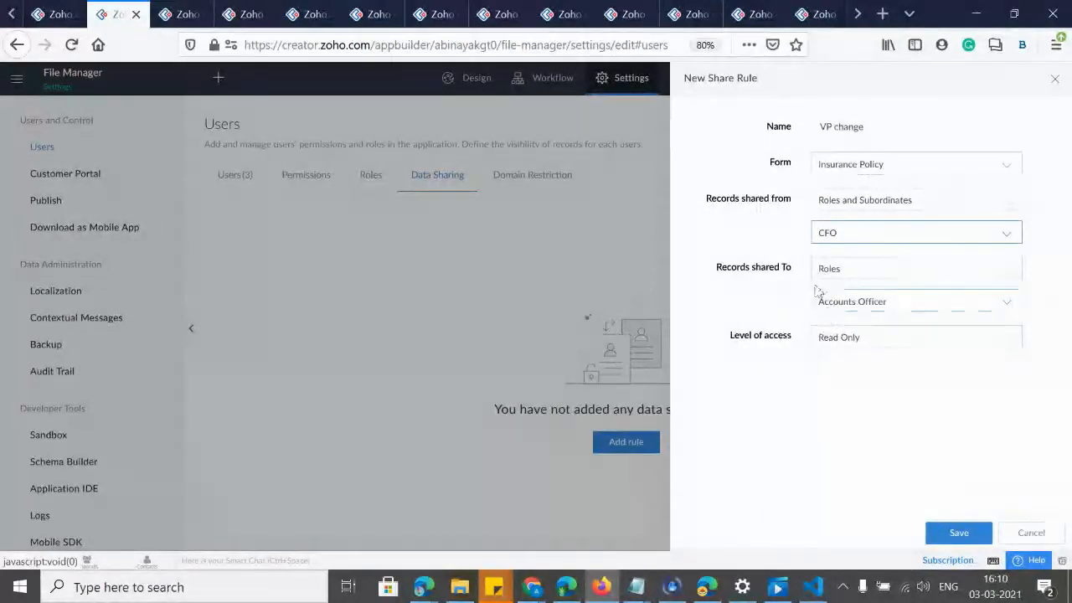
{"action": "left_click", "coordinate": [840, 308]}
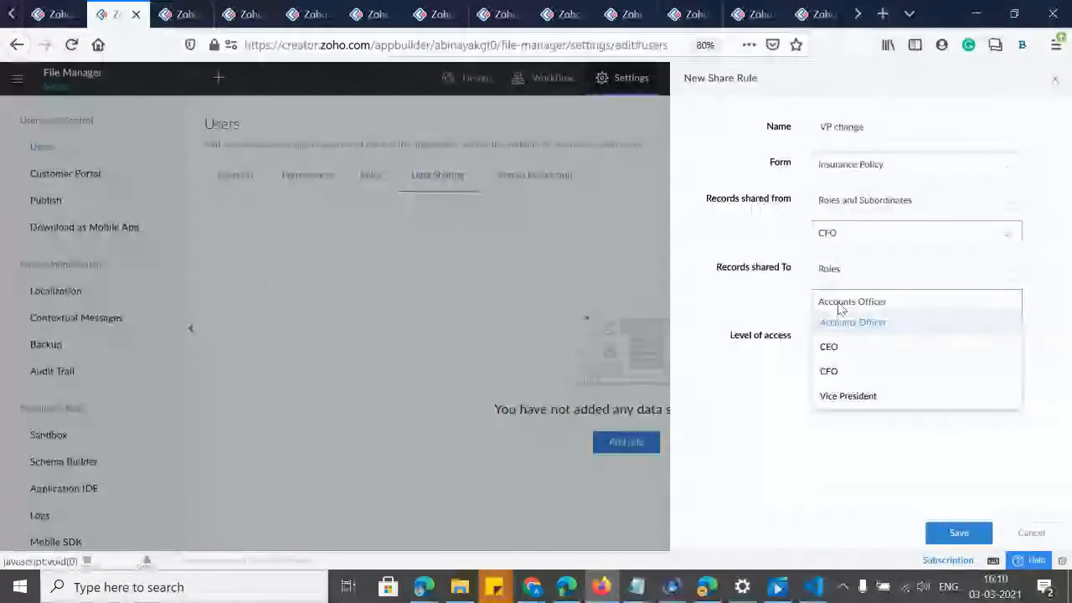
{"action": "left_click", "coordinate": [785, 294]}
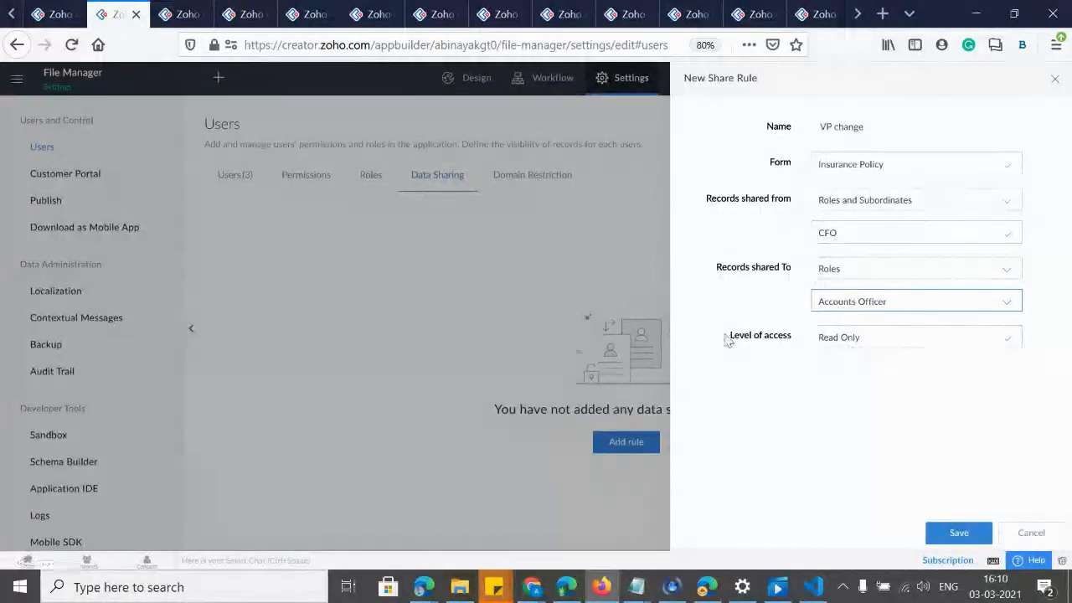
Set the level of access to Read/Write and confirm Roles and Subordinates as the source.
{"action": "key", "text": "ctrl+plus"}
{"action": "left_click", "coordinate": [809, 376]}
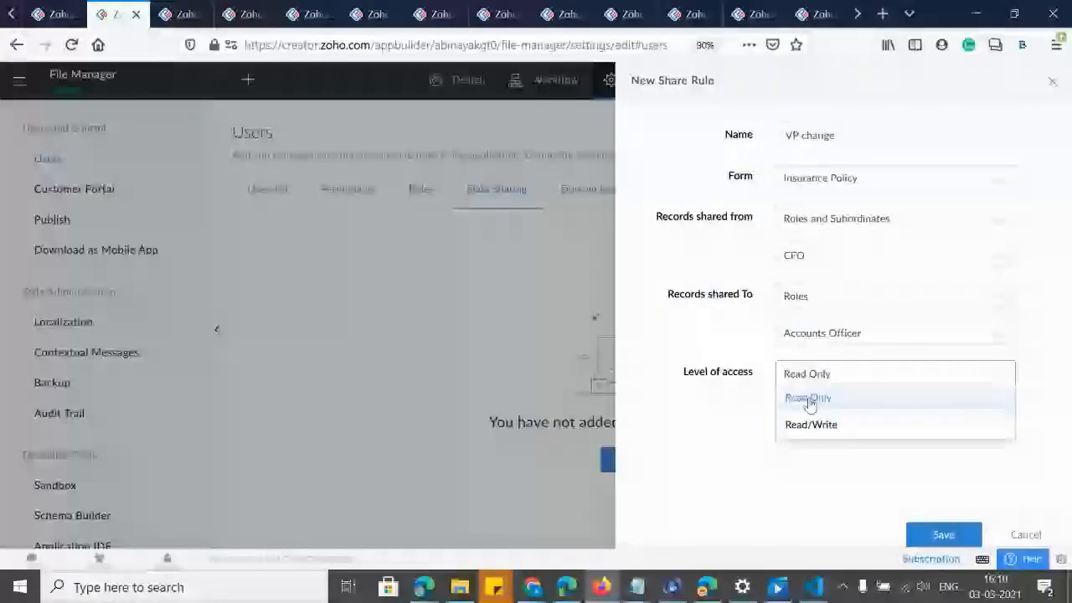
{"action": "left_click", "coordinate": [809, 426]}
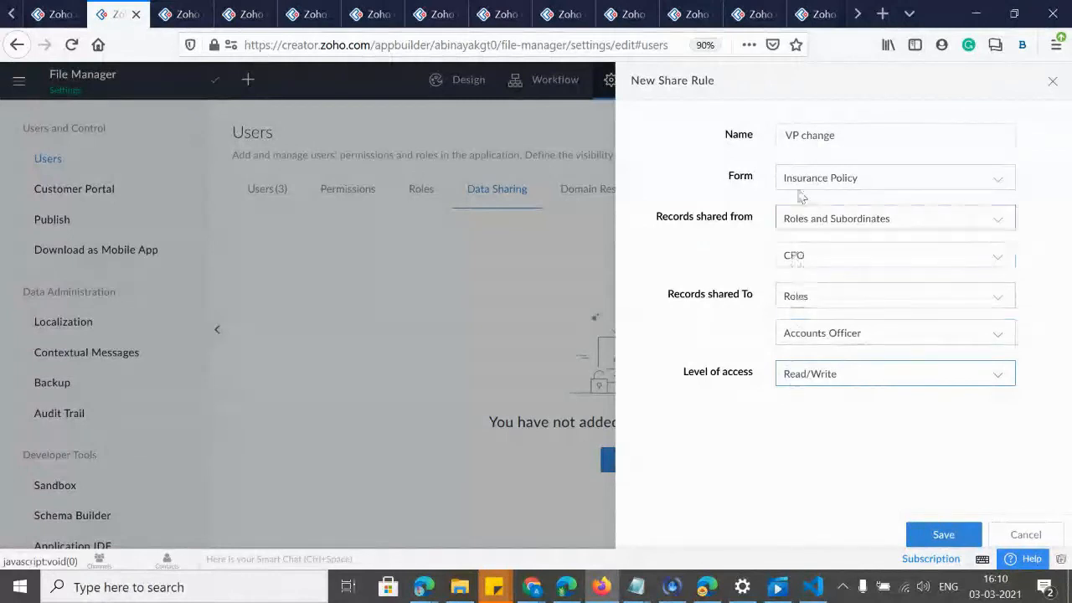
{"action": "left_click", "coordinate": [816, 218]}
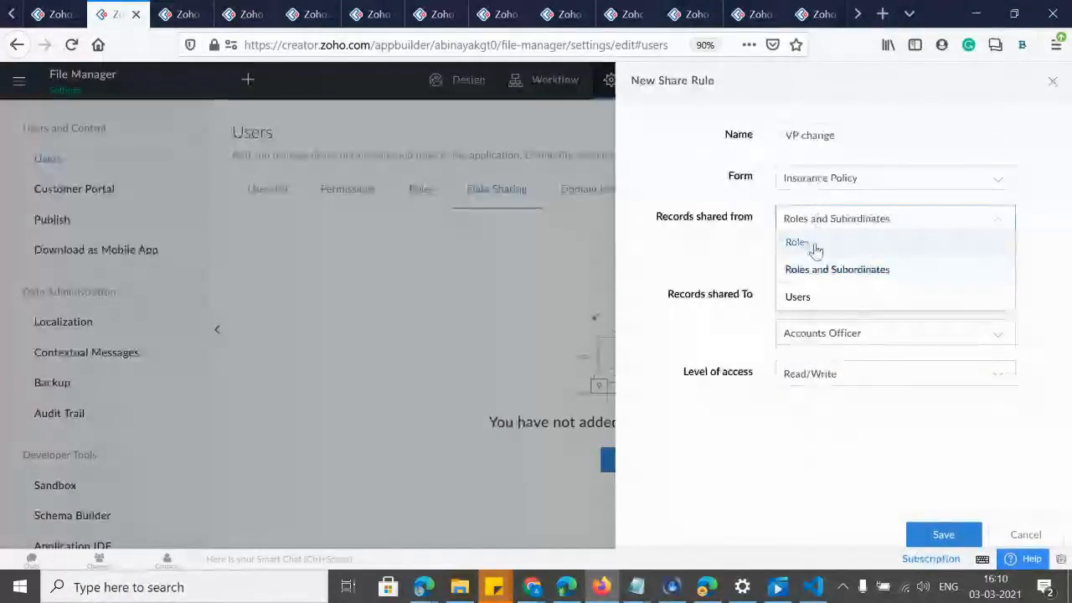
{"action": "left_click", "coordinate": [742, 240]}
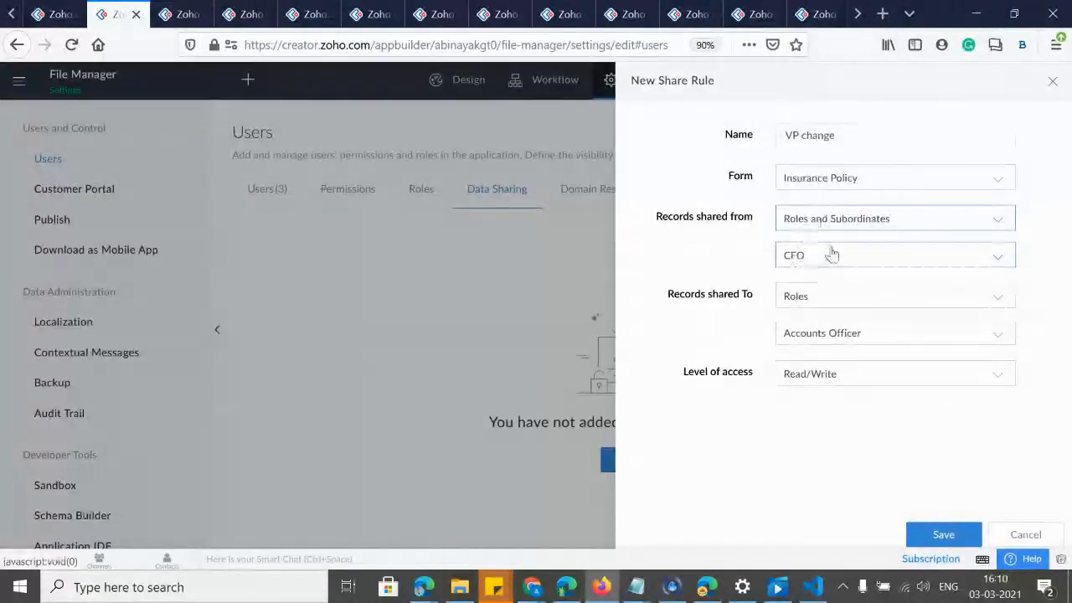
Save the VP change rule, read the Domain Restriction warning, then return to the Users list.
{"action": "left_click", "coordinate": [938, 537]}
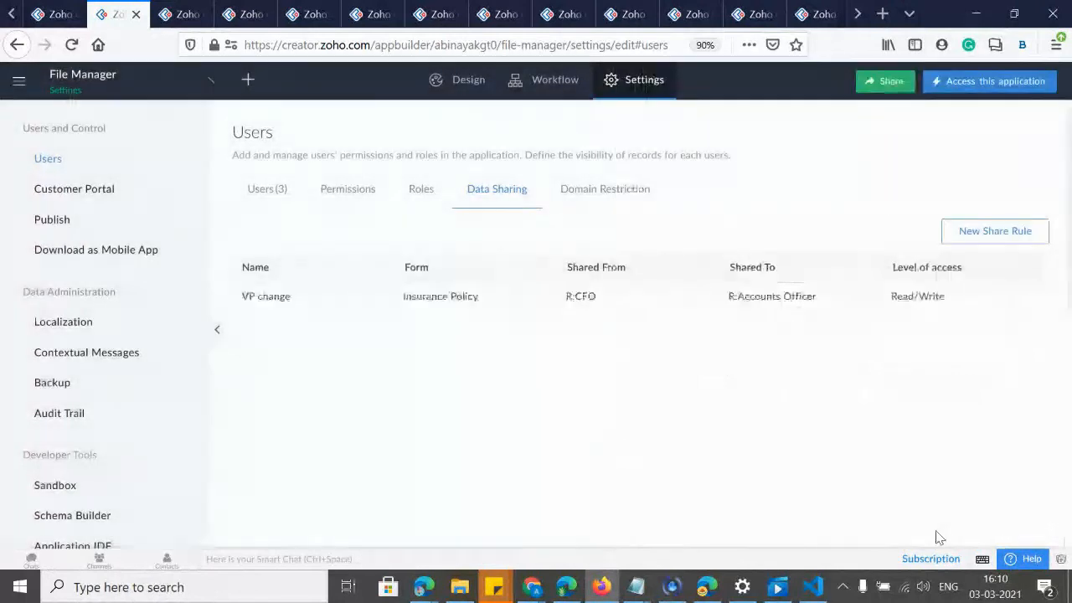
{"action": "left_click", "coordinate": [590, 190]}
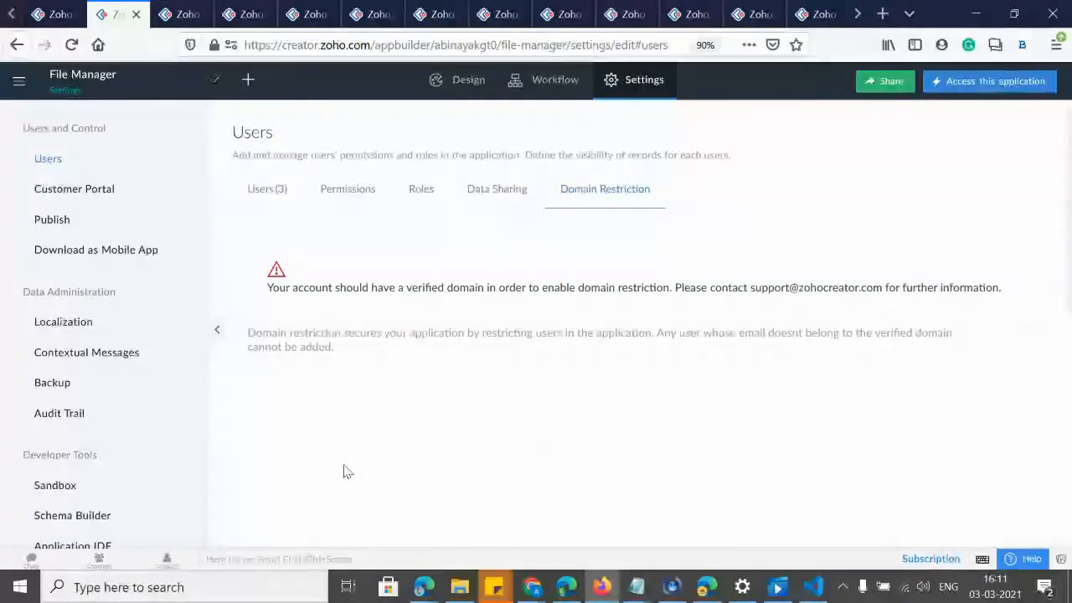
{"action": "left_click", "coordinate": [282, 192]}
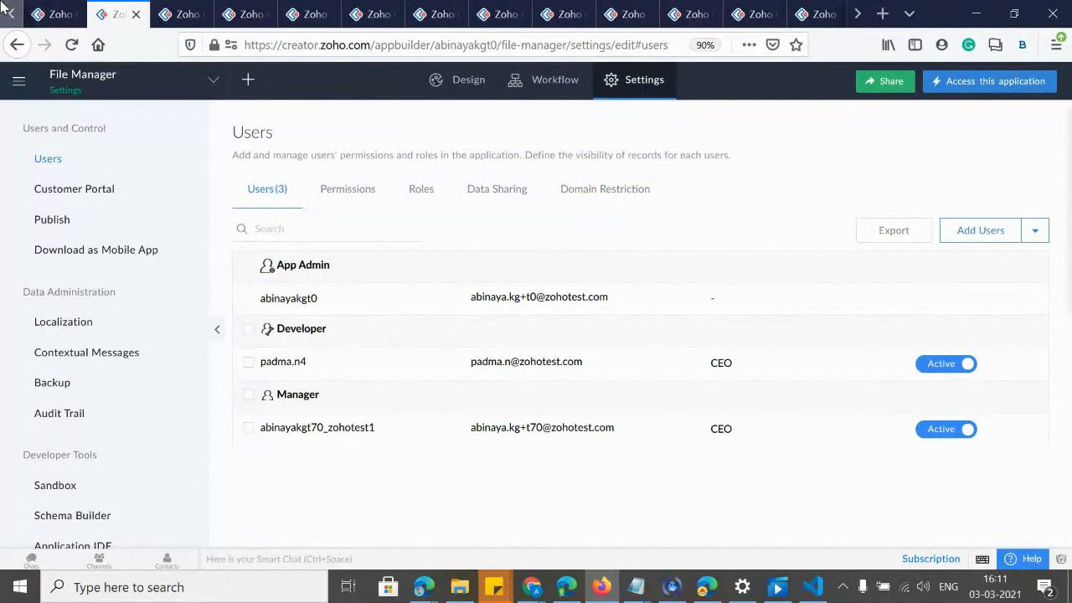
Inspect the user export's Permission and Status filters and formats, then close without exporting.
{"action": "left_click", "coordinate": [895, 234]}
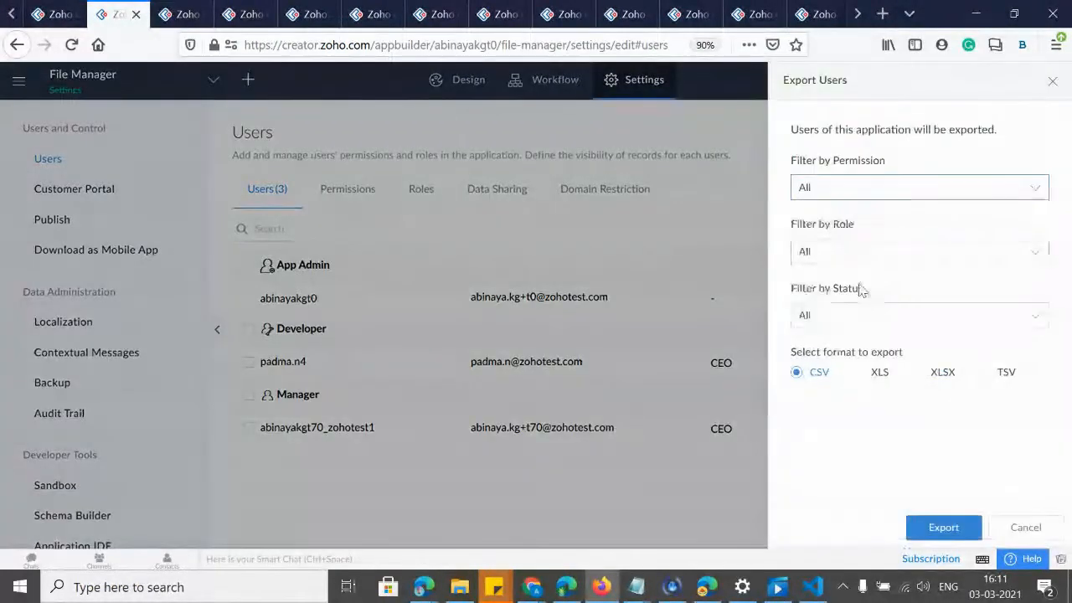
{"action": "left_click", "coordinate": [847, 188]}
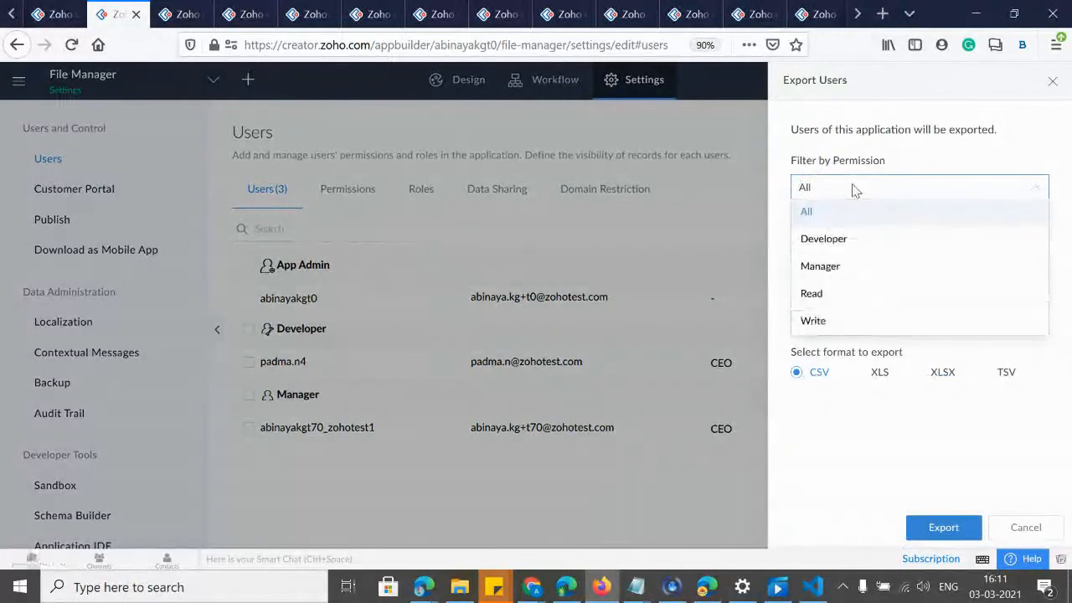
{"action": "left_click", "coordinate": [838, 186]}
{"action": "left_click", "coordinate": [843, 314]}
{"action": "left_click", "coordinate": [848, 308]}
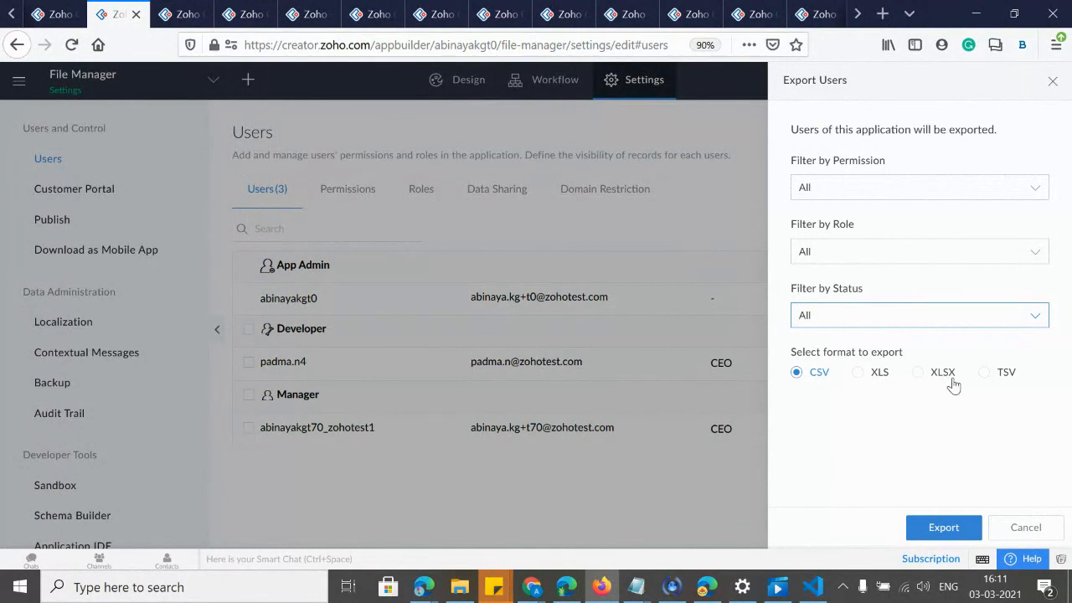
{"action": "left_click", "coordinate": [1052, 80]}
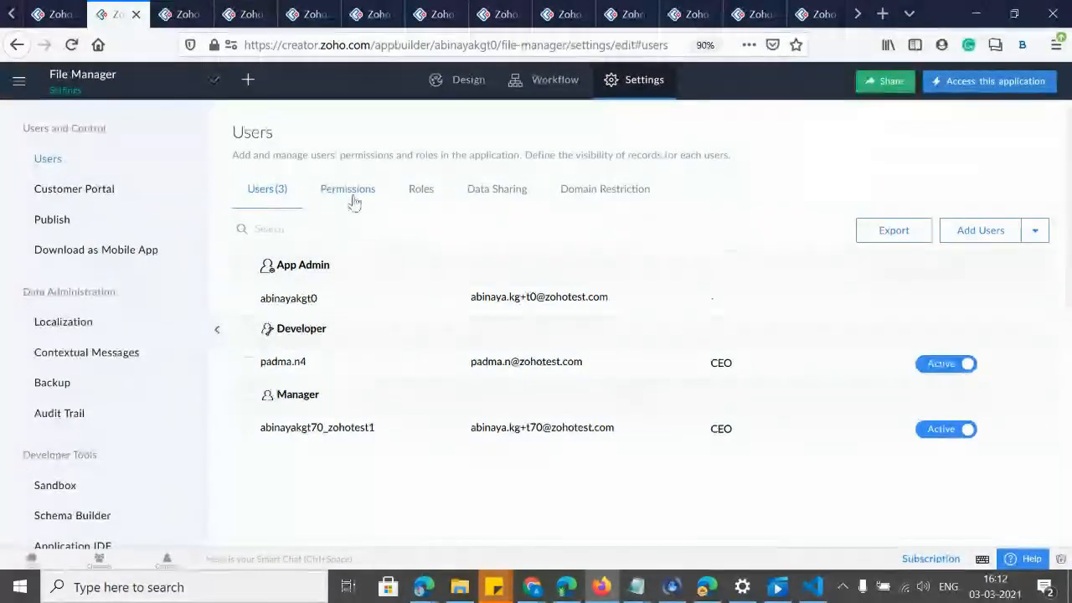
Cycle through the Roles, Data Sharing, Domain Restriction and Users tabs, then show the Role Hierarchy slide.
{"action": "left_click", "coordinate": [423, 191]}
{"action": "left_click", "coordinate": [481, 192]}
{"action": "left_click", "coordinate": [613, 201]}
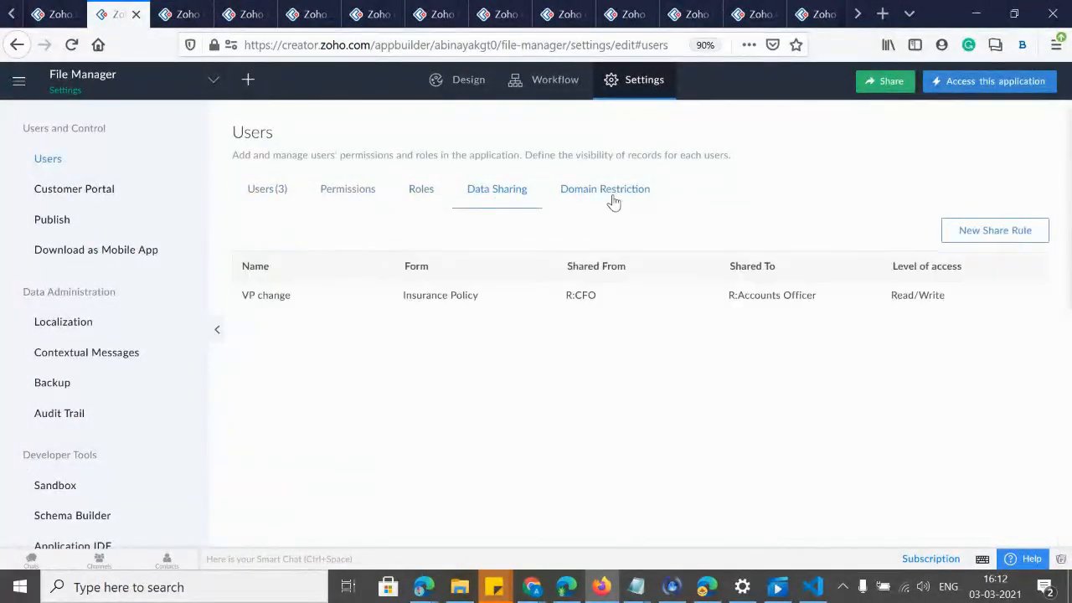
{"action": "left_click", "coordinate": [285, 208]}
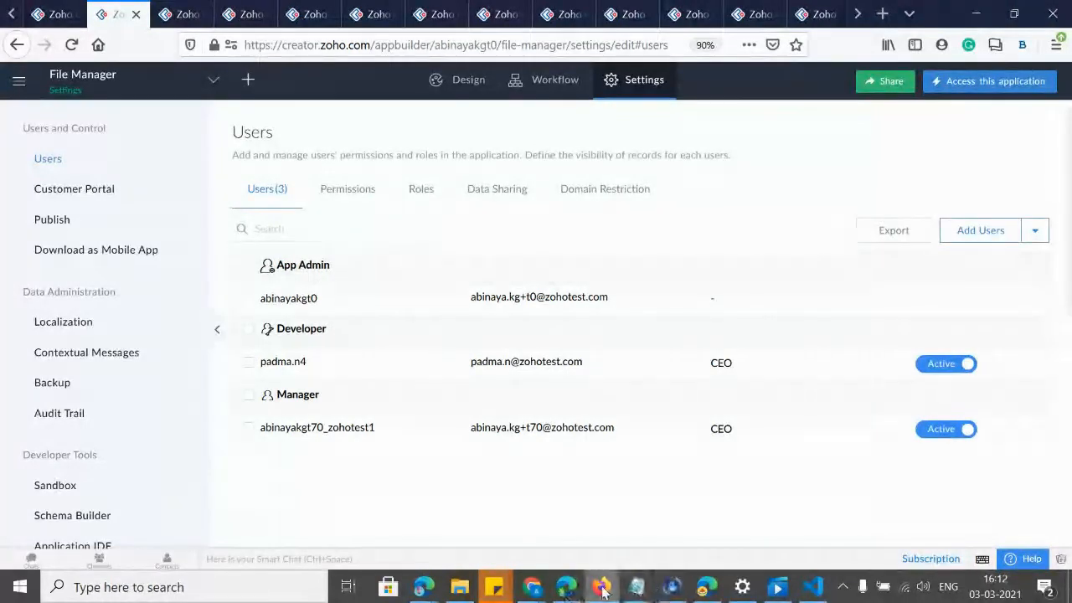
{"action": "mouse_move", "coordinate": [531, 587]}
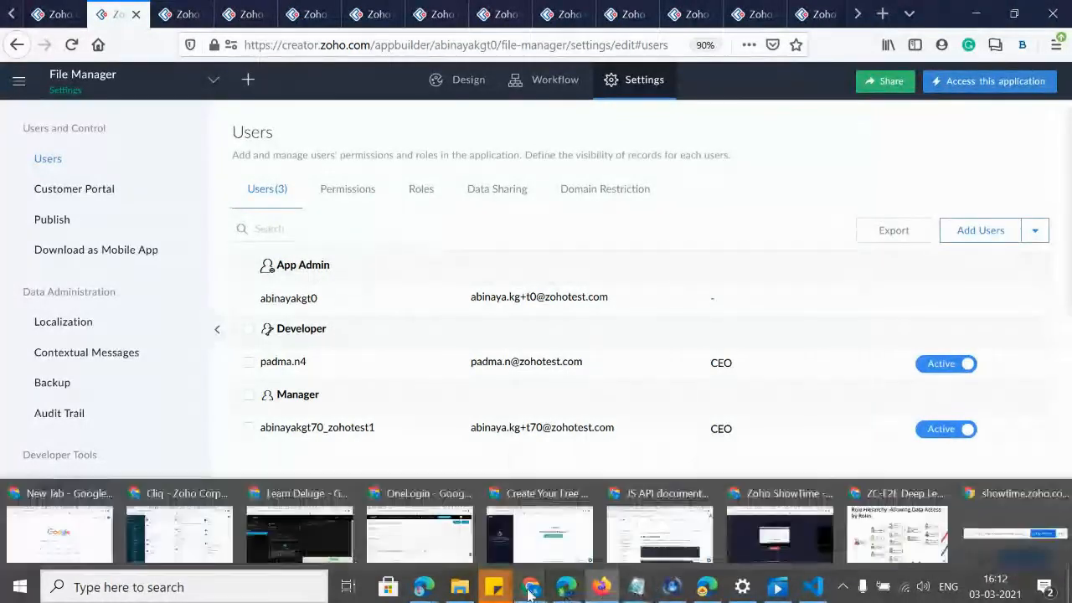
{"action": "left_click", "coordinate": [994, 566]}
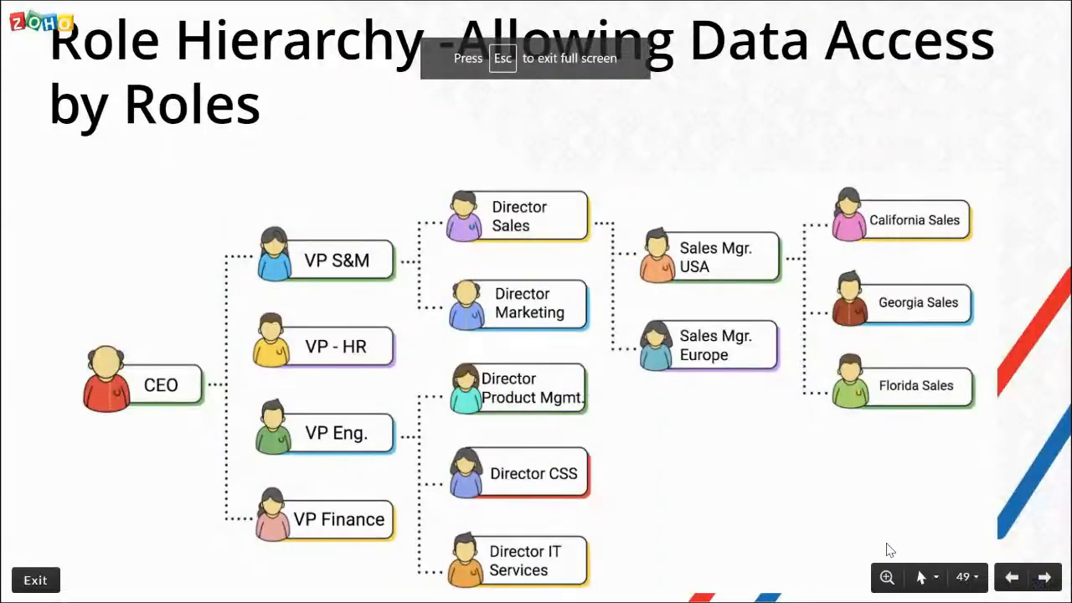
Page through the Customer Portal User slides to Customer Portal - Authentication, then return to Zoho Creator's Users settings.
{"action": "key", "text": "Right"}
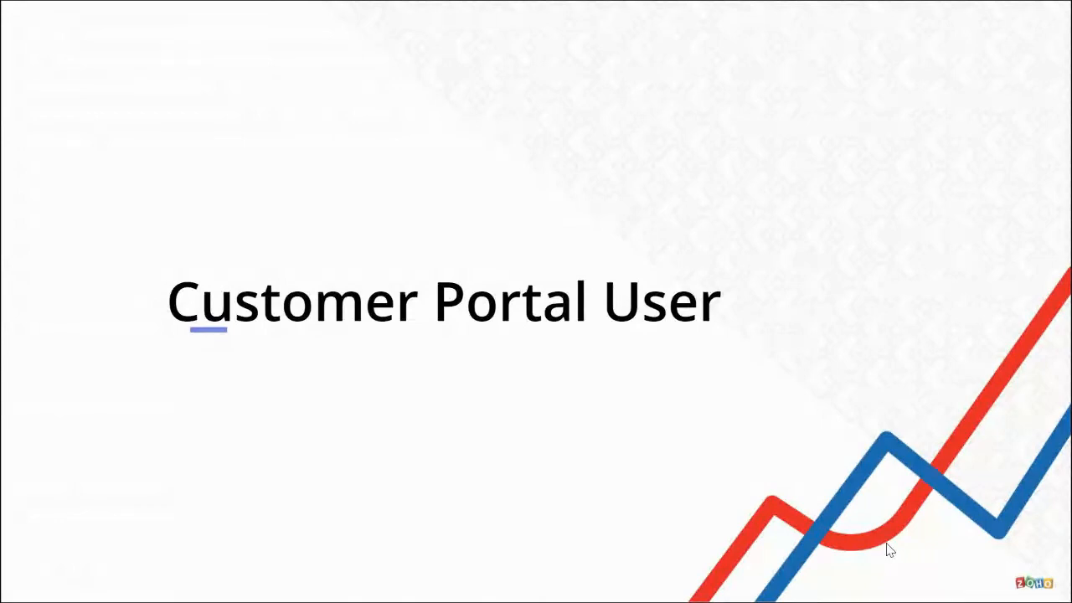
{"action": "key", "text": "Right"}
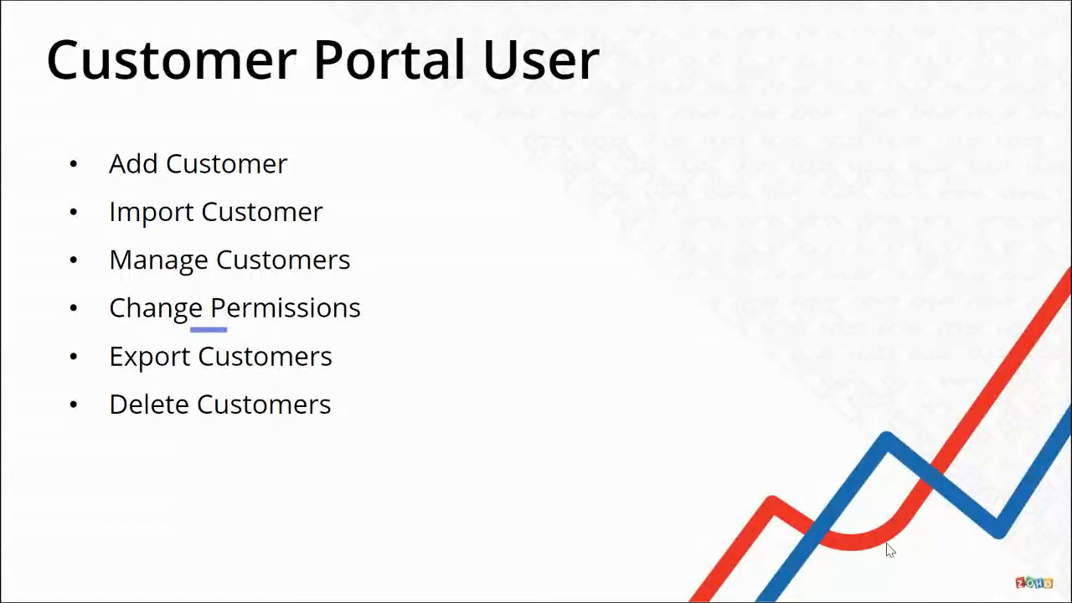
{"action": "key", "text": "Right"}
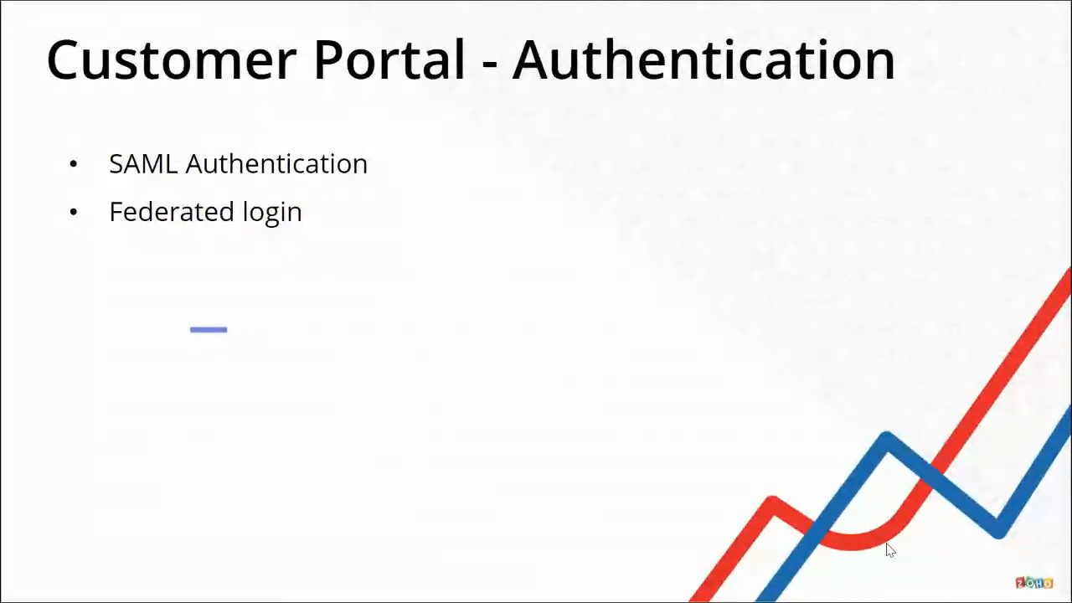
{"action": "key", "text": "alt+Tab"}
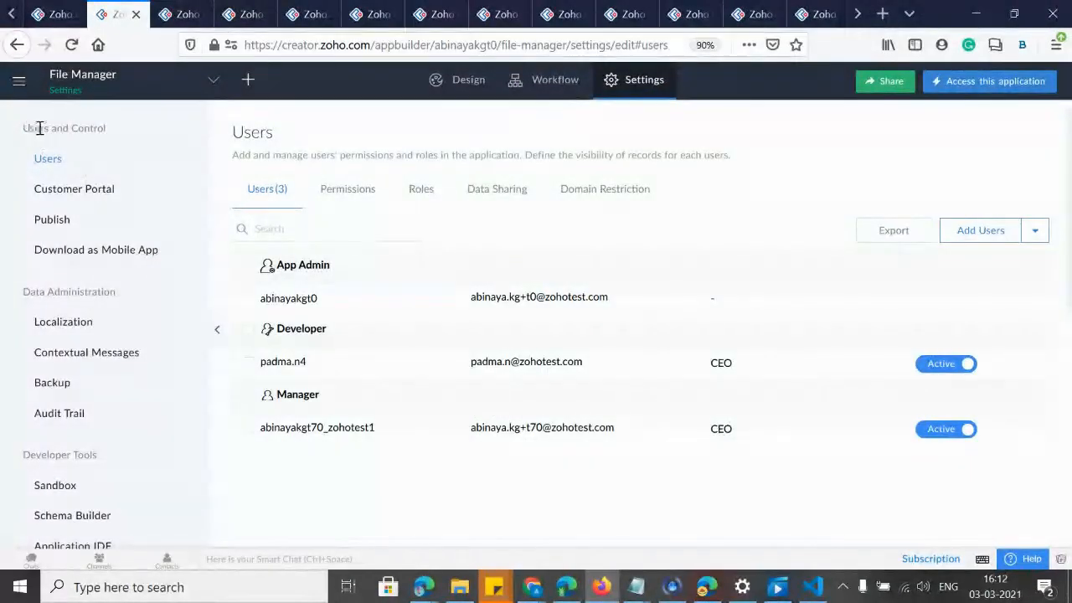
Begin configuring the File Manager customer portal on the Default URL, reaching the Portal Type choice.
{"action": "left_click", "coordinate": [77, 193]}
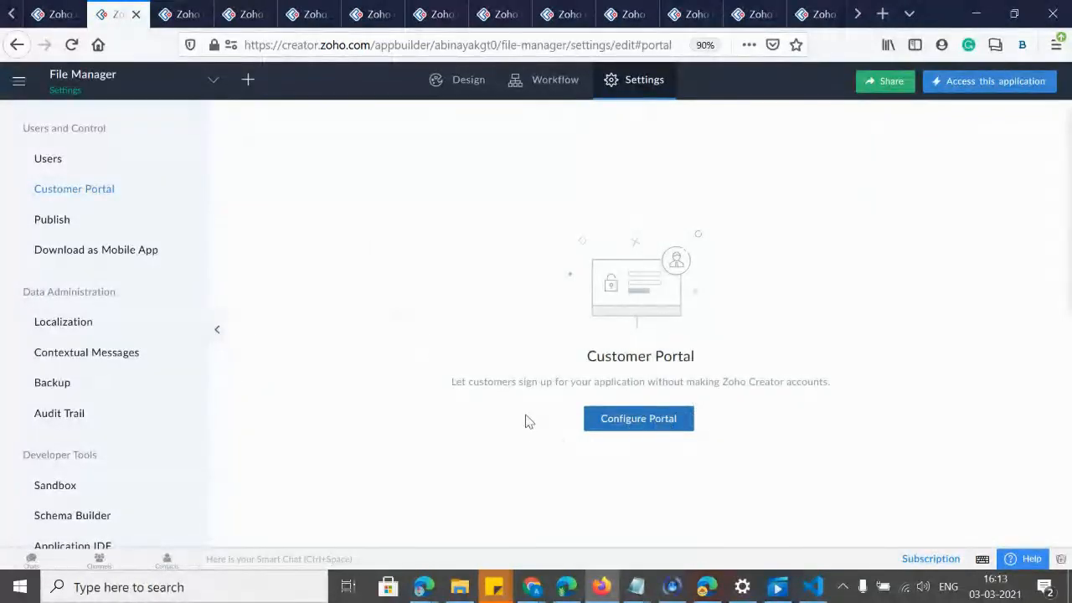
{"action": "left_click", "coordinate": [633, 421]}
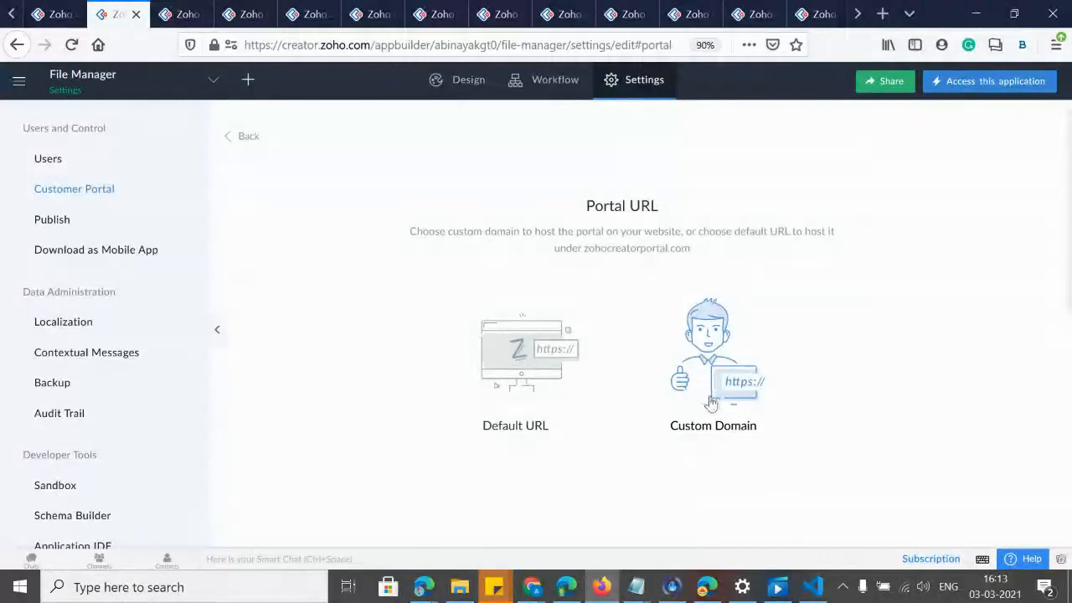
{"action": "left_click", "coordinate": [531, 362]}
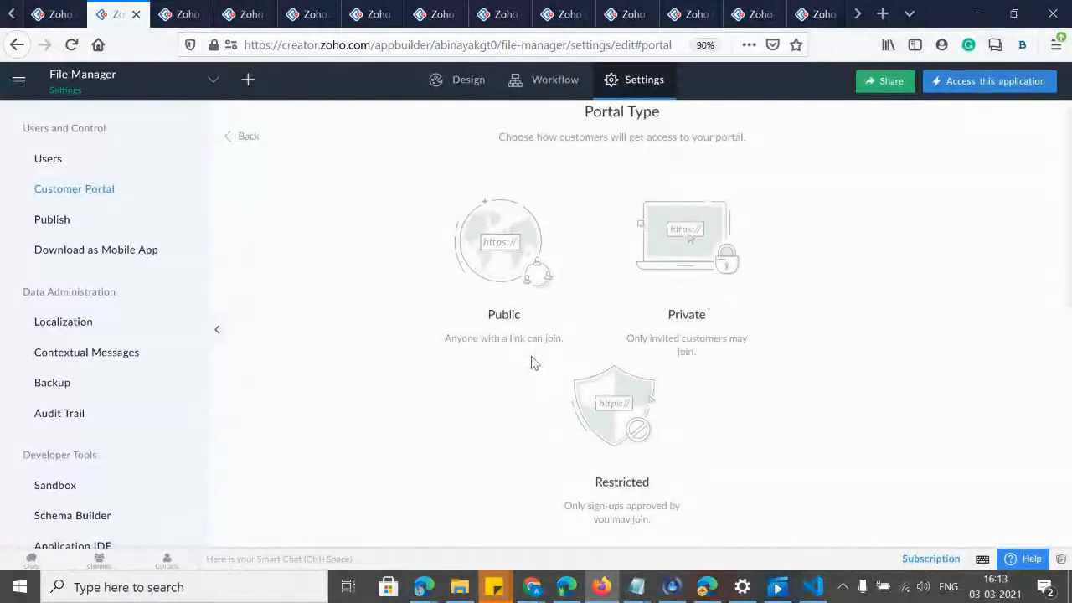
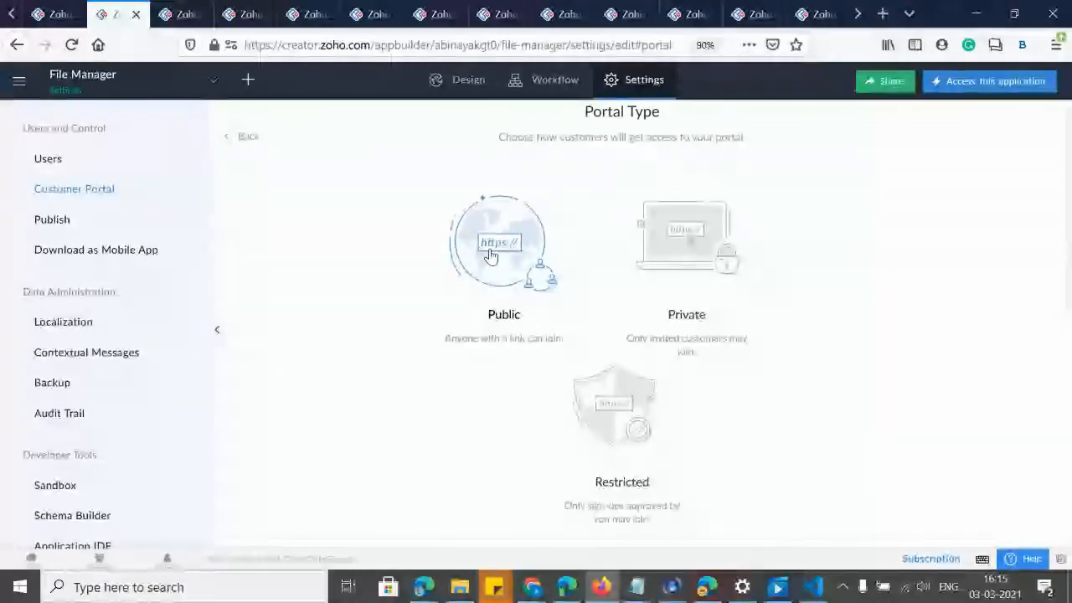
Make the File Manager portal Public and apply the Customer permission profile.
{"action": "left_click", "coordinate": [491, 255]}
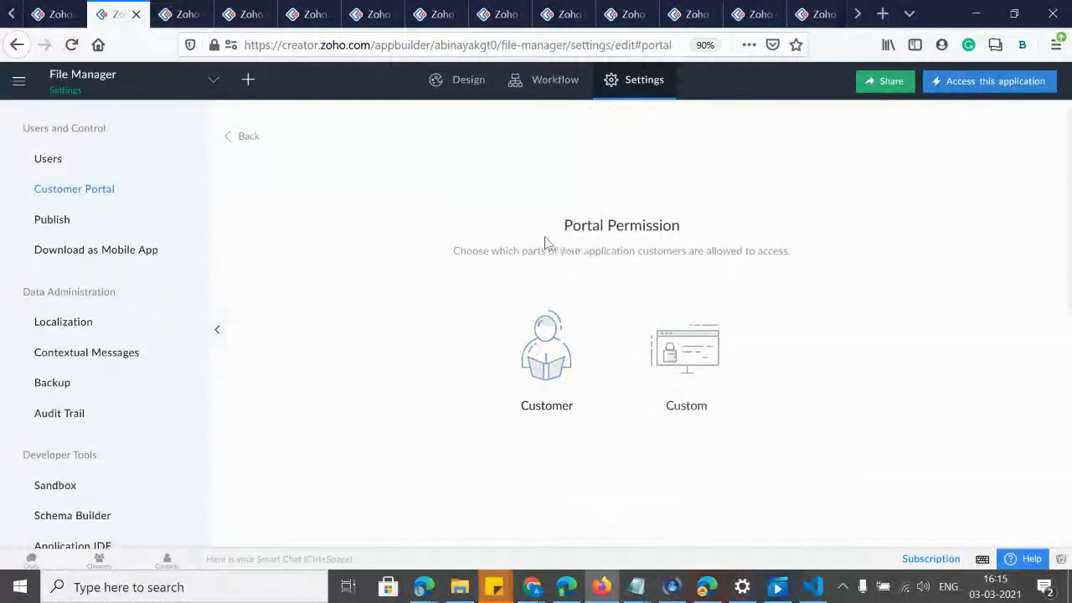
{"action": "left_click", "coordinate": [561, 371]}
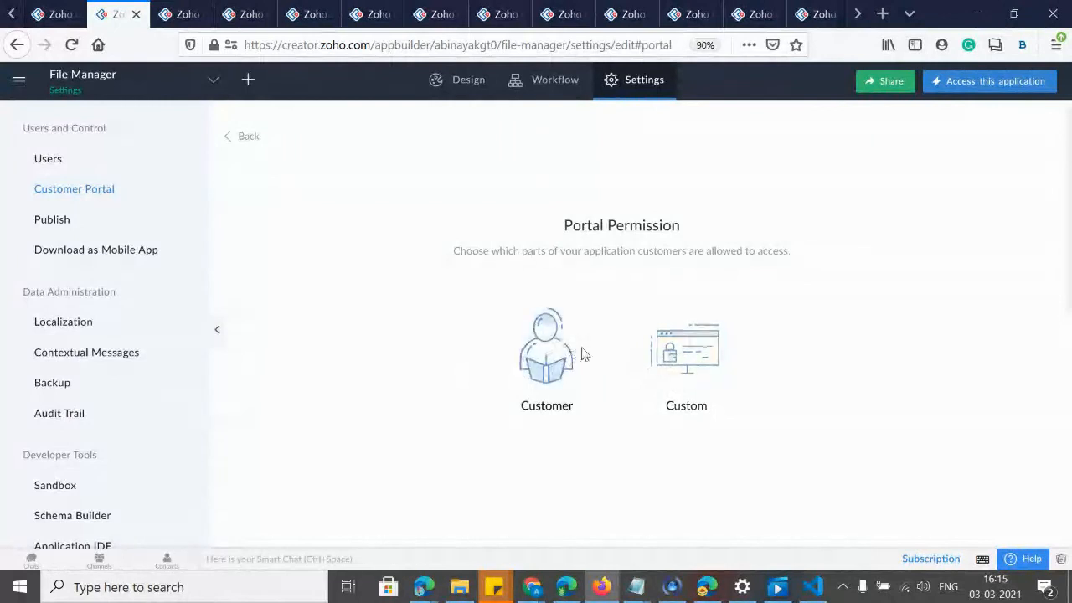
{"action": "left_click", "coordinate": [542, 354]}
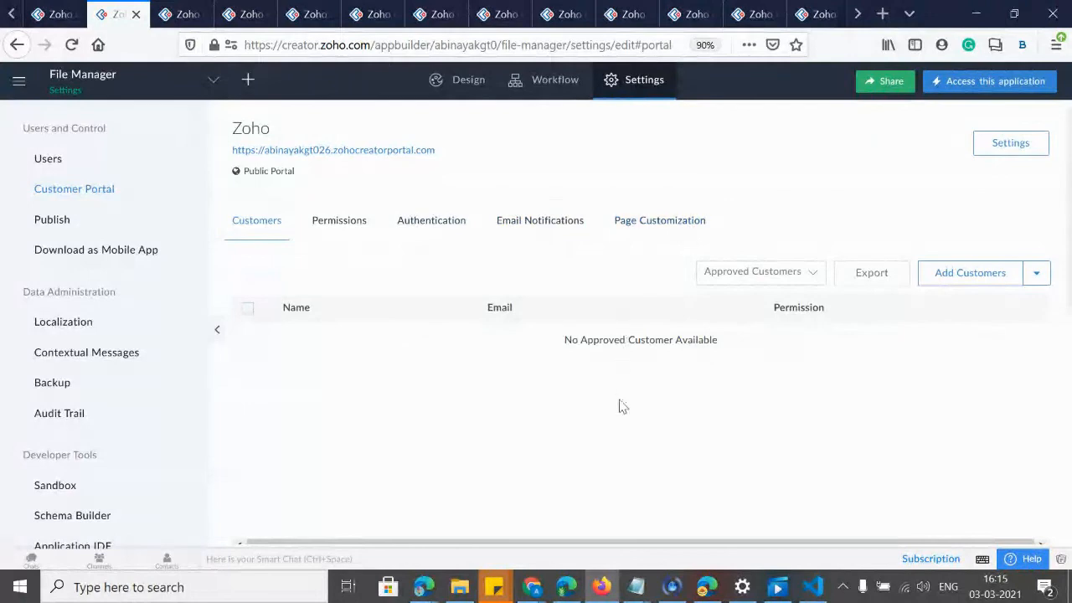
{"action": "key", "text": "ctrl+plus"}
{"action": "key", "text": "ctrl+plus"}
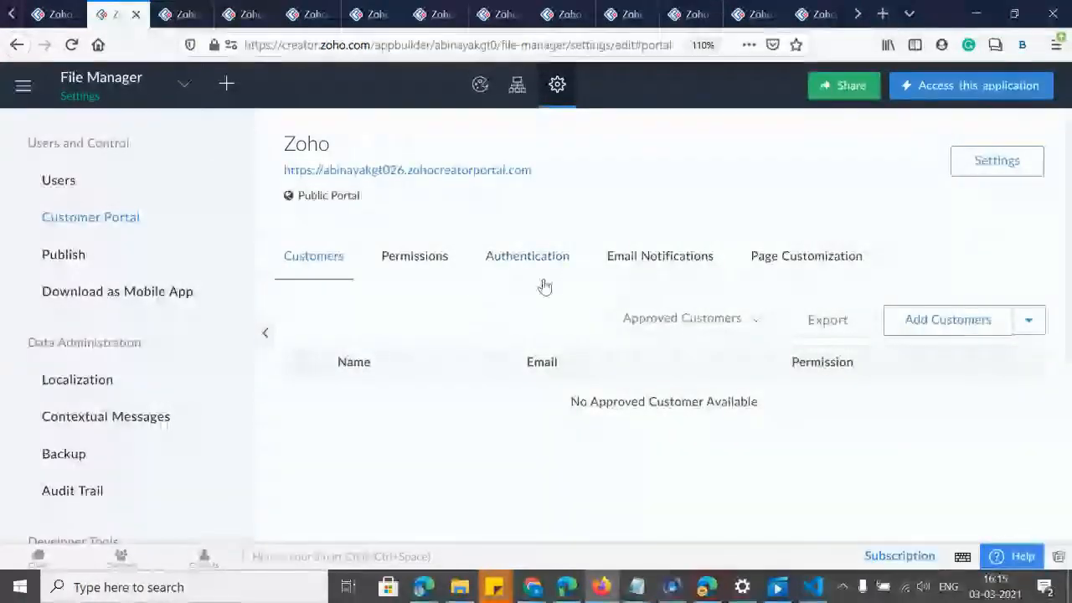
{"action": "left_click", "coordinate": [402, 270]}
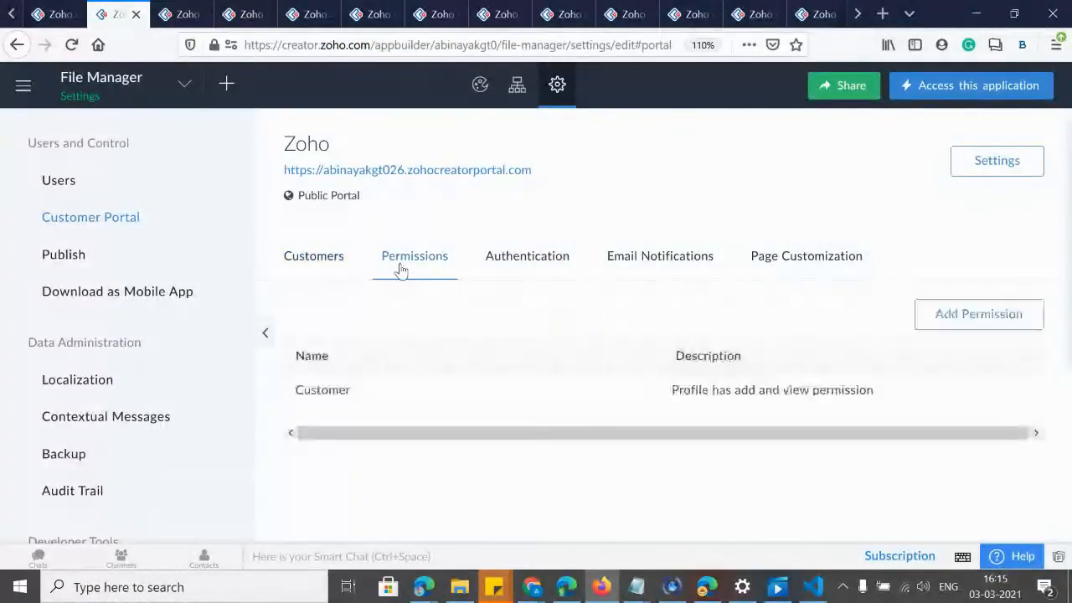
{"action": "left_click", "coordinate": [322, 391]}
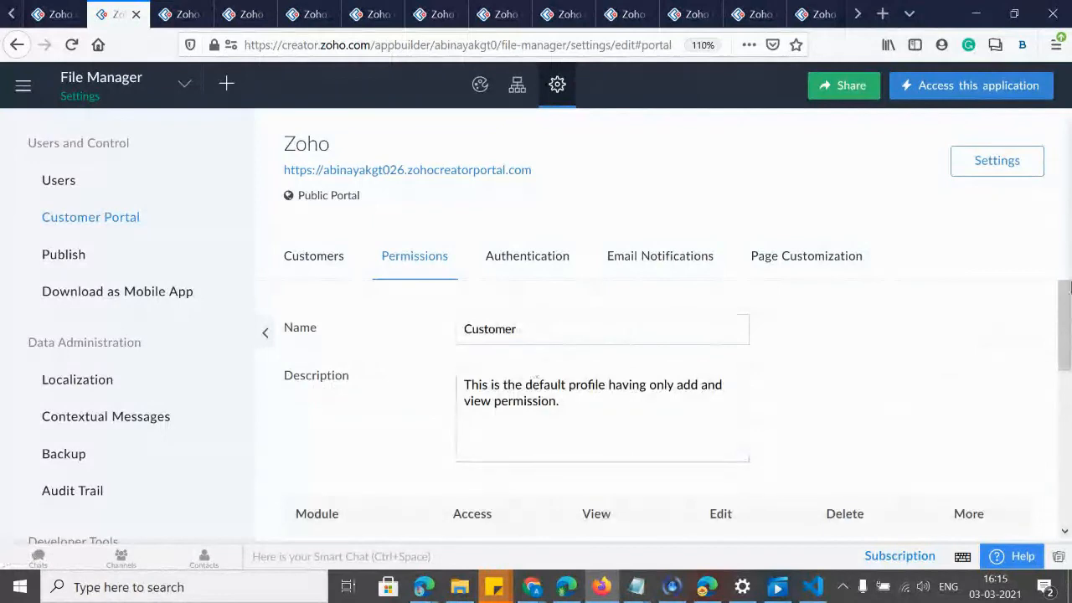
{"action": "scroll", "coordinate": [1062, 326], "scroll_direction": "down", "scroll_amount": 2}
{"action": "left_click_drag", "start_coordinate": [1070, 359], "coordinate": [1069, 395]}
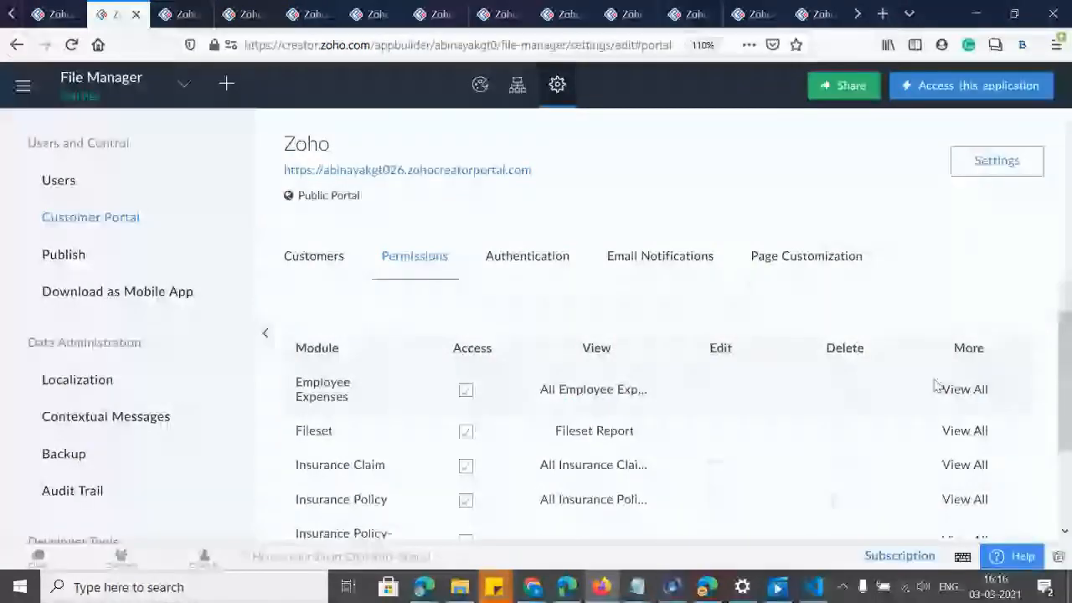
{"action": "left_click", "coordinate": [965, 390]}
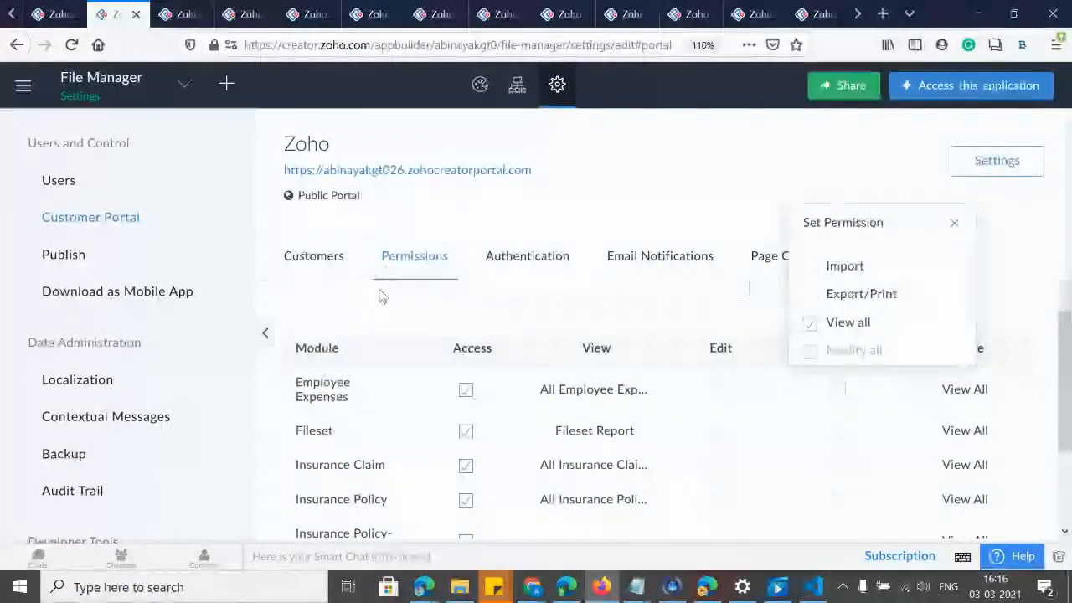
{"action": "left_click", "coordinate": [338, 263]}
{"action": "left_click", "coordinate": [326, 261]}
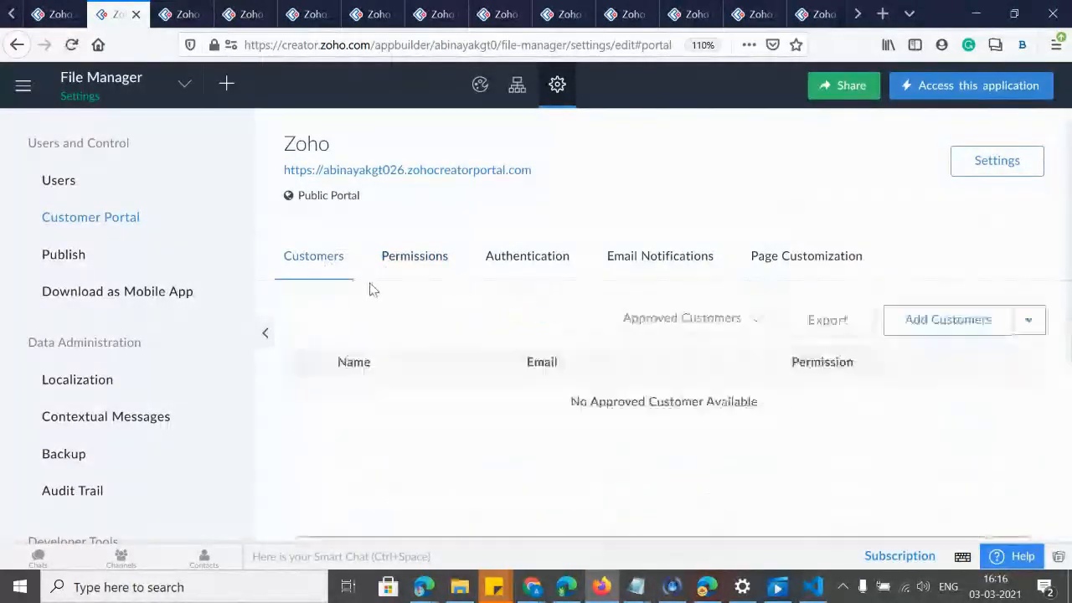
Add the customer's e-mail address as an approved portal customer with Customer permission, then review the permission options.
{"action": "left_click", "coordinate": [921, 326]}
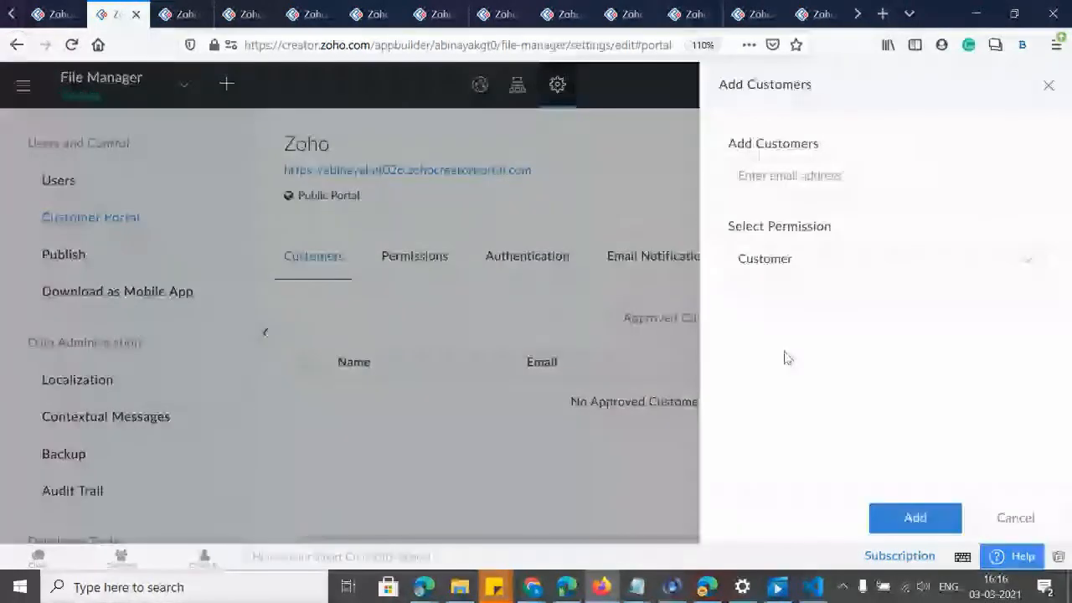
{"action": "left_click", "coordinate": [753, 178]}
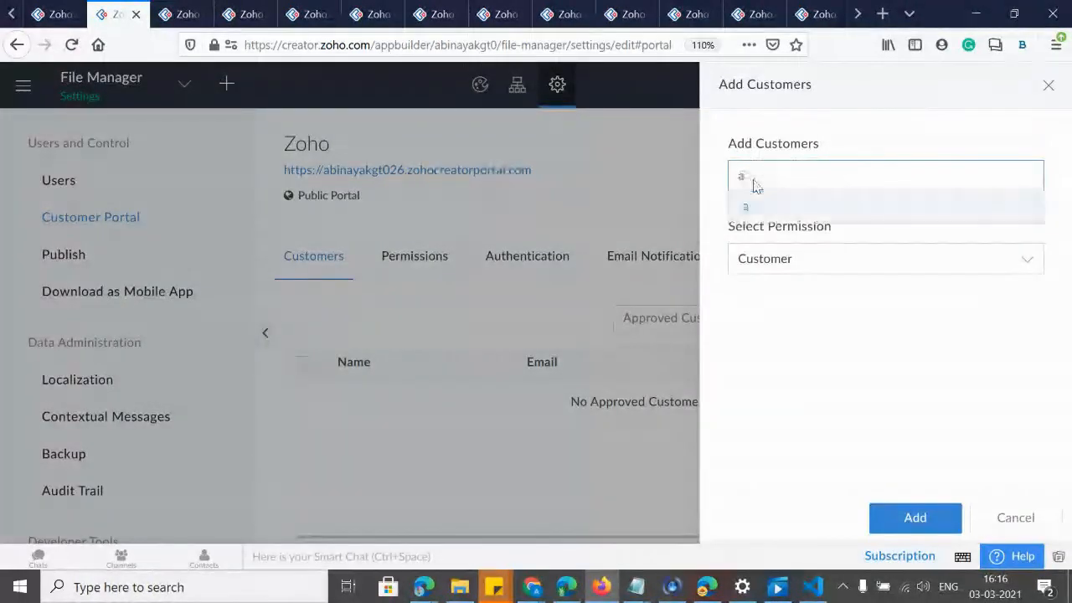
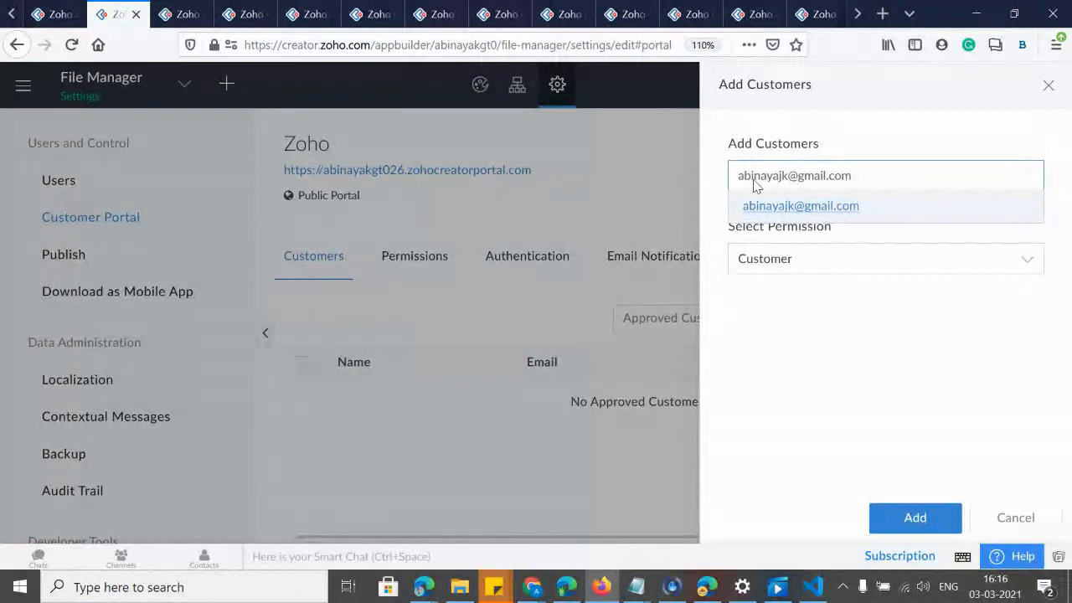
{"action": "left_click", "coordinate": [779, 208]}
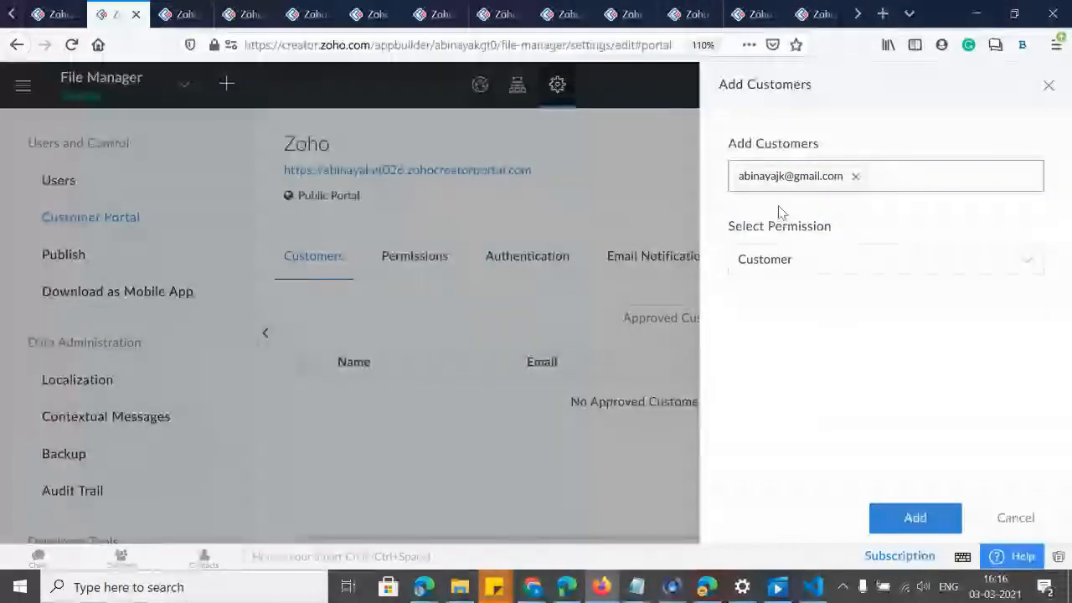
{"action": "left_click", "coordinate": [907, 517]}
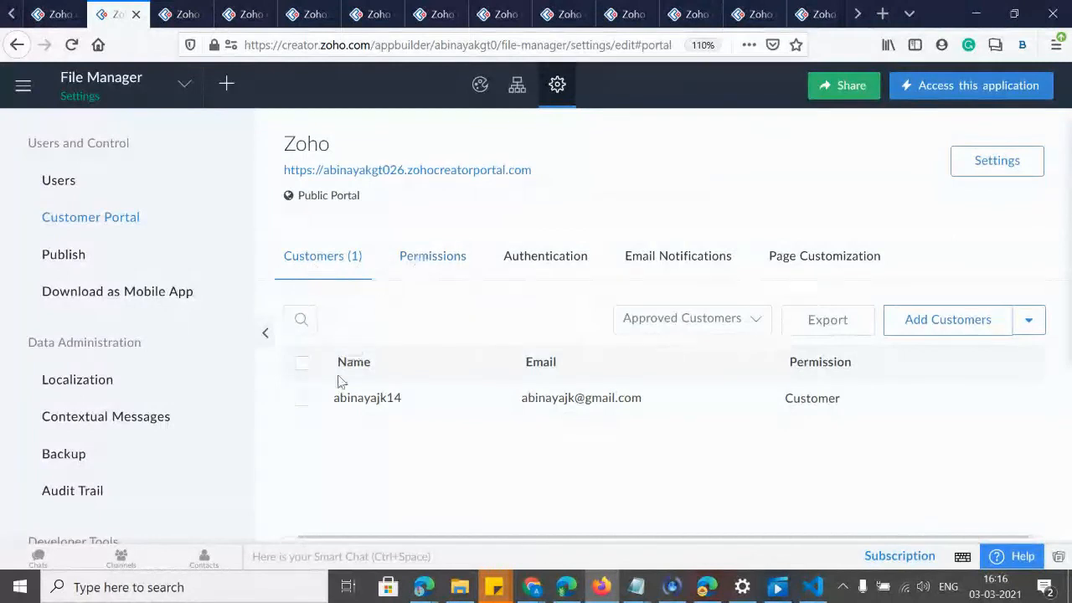
{"action": "left_click", "coordinate": [827, 401]}
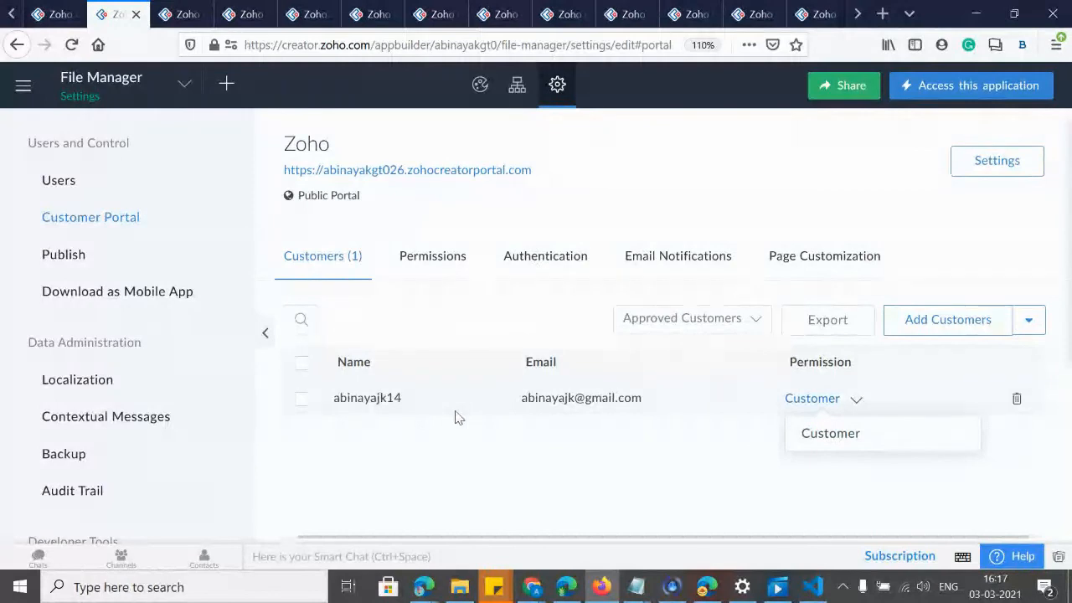
Show the portal's Authentication options and zoom the page to 120%.
{"action": "left_click", "coordinate": [540, 264]}
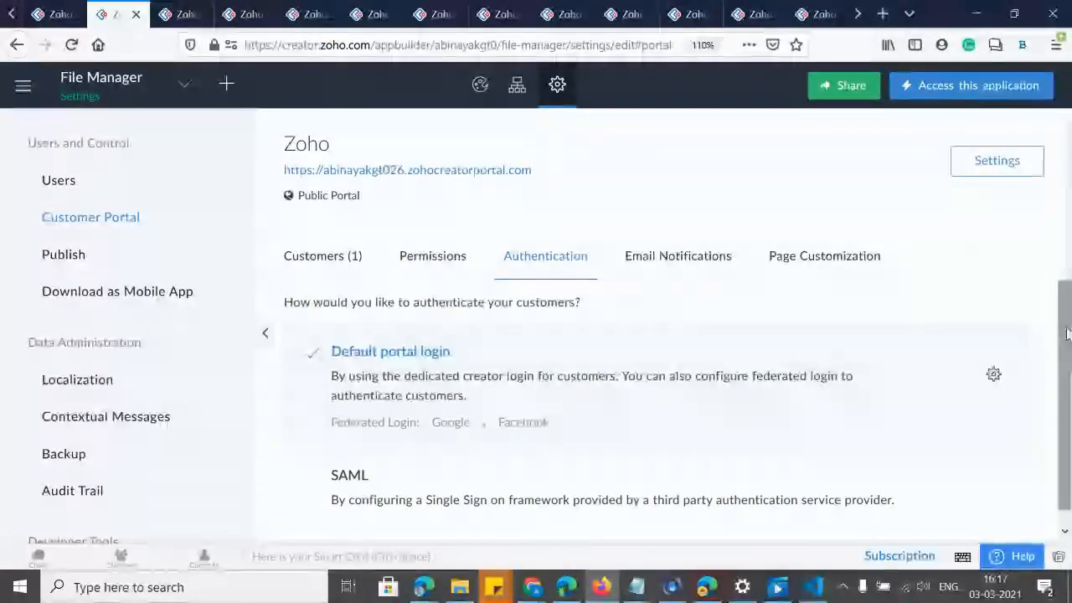
{"action": "scroll", "coordinate": [1065, 369], "scroll_direction": "down", "scroll_amount": 1}
{"action": "key", "text": "ctrl+plus"}
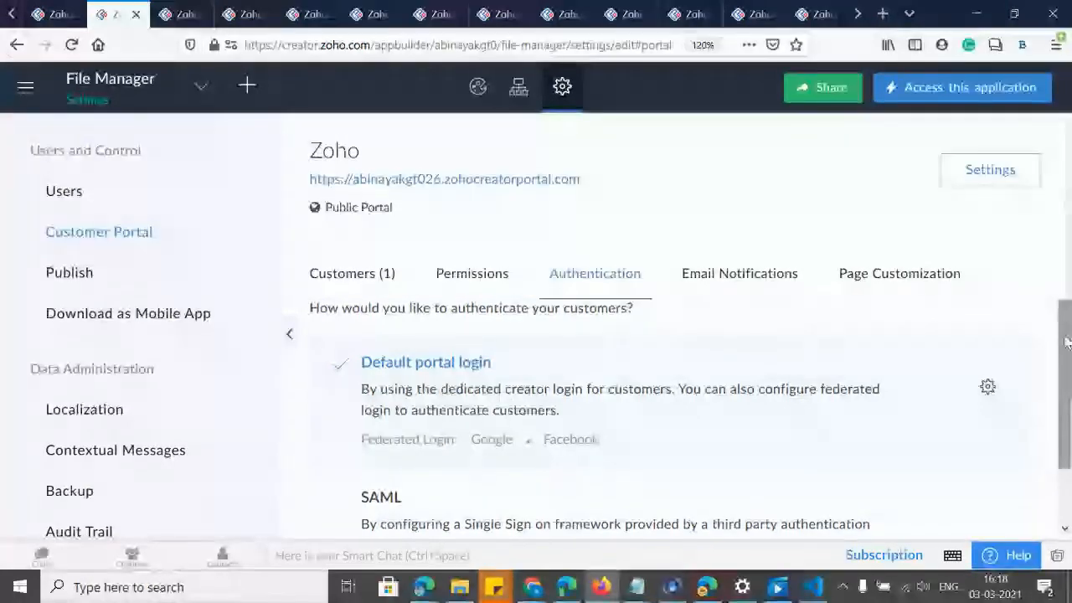
{"action": "left_click_drag", "start_coordinate": [1070, 346], "coordinate": [1068, 406]}
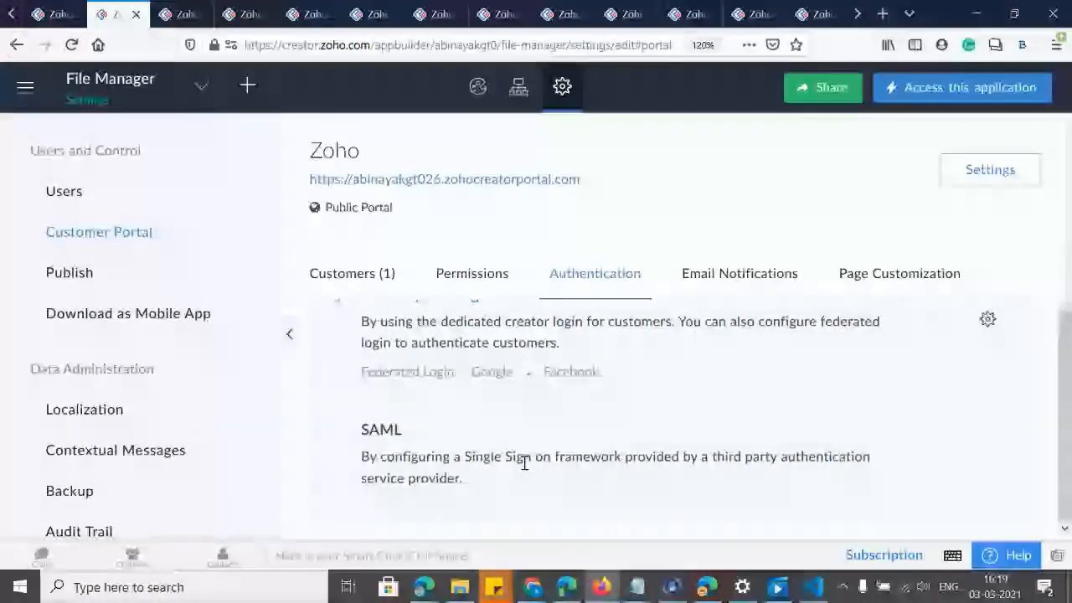
Show all applications on the My Applications dashboard at 90% zoom, including File Manager.
{"action": "left_click", "coordinate": [10, 15]}
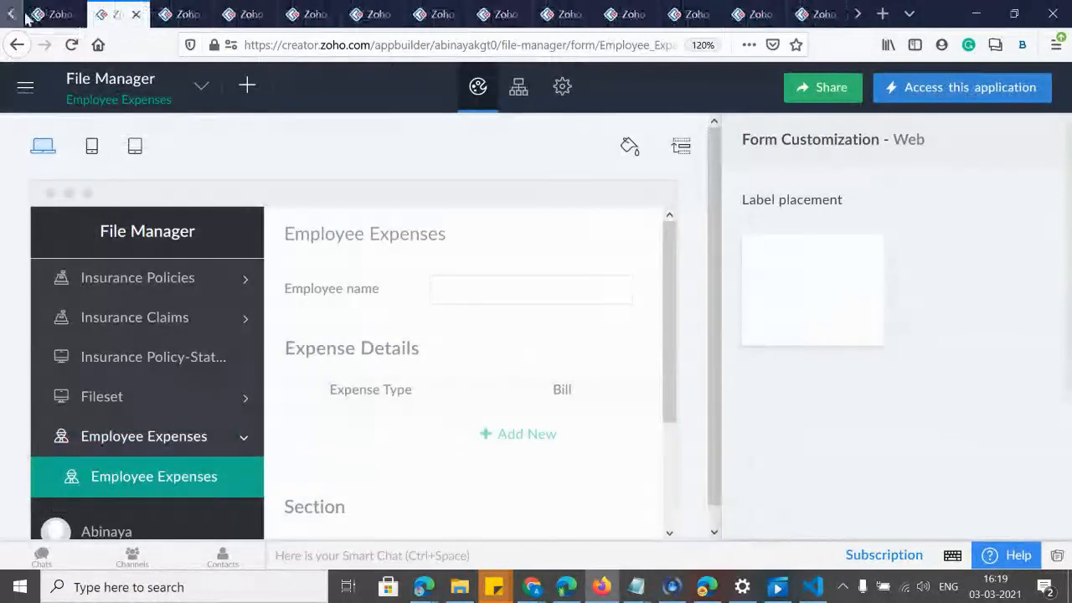
{"action": "left_click", "coordinate": [23, 88]}
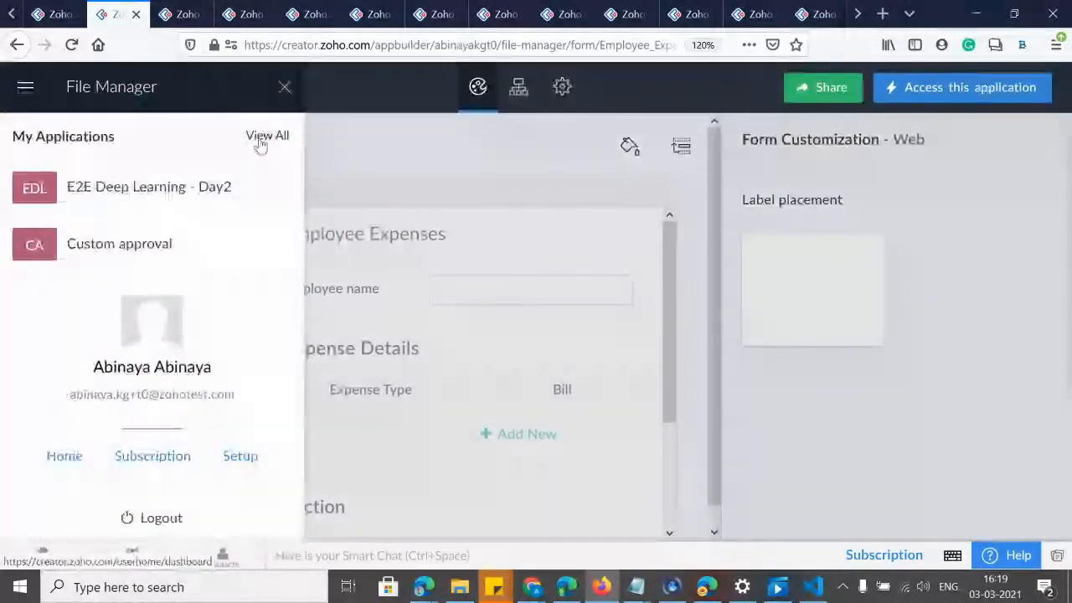
{"action": "left_click", "coordinate": [233, 206]}
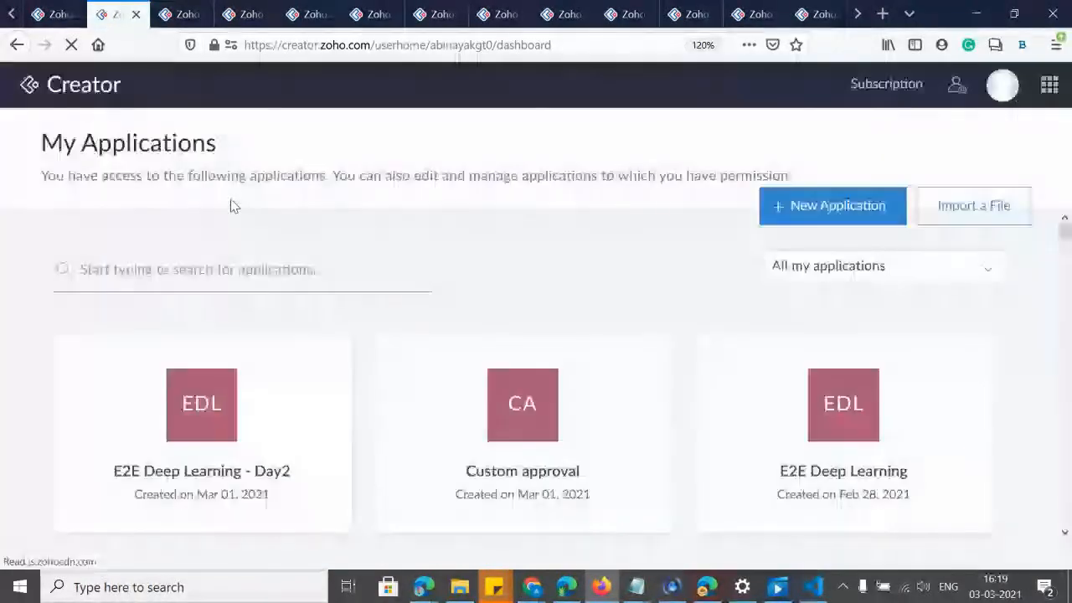
{"action": "key", "text": "ctrl+minus"}
{"action": "key", "text": "ctrl+minus"}
{"action": "key", "text": "ctrl+minus"}
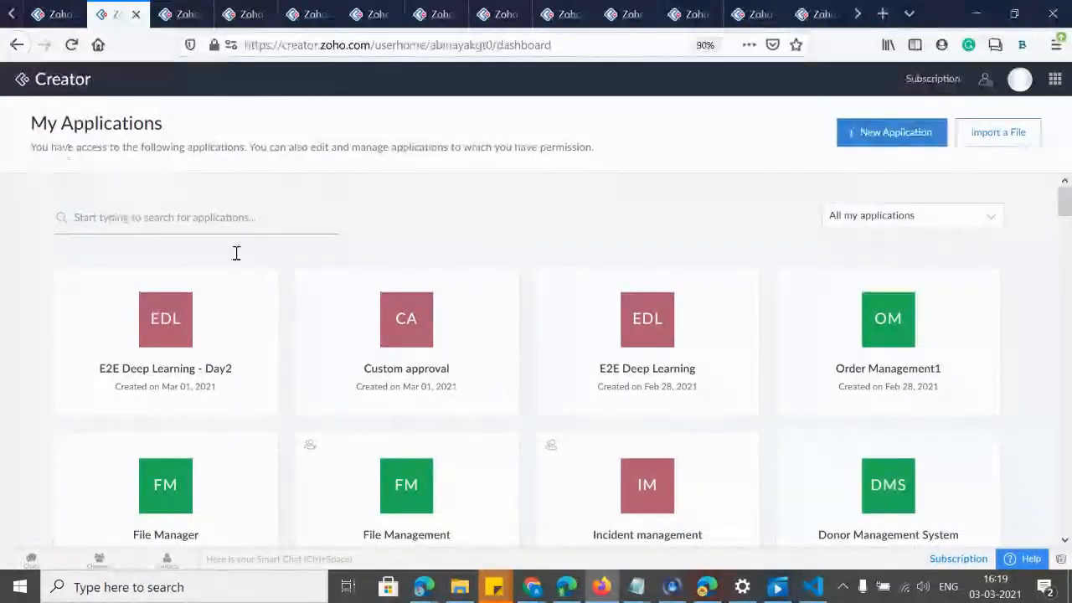
{"action": "mouse_move", "coordinate": [115, 313]}
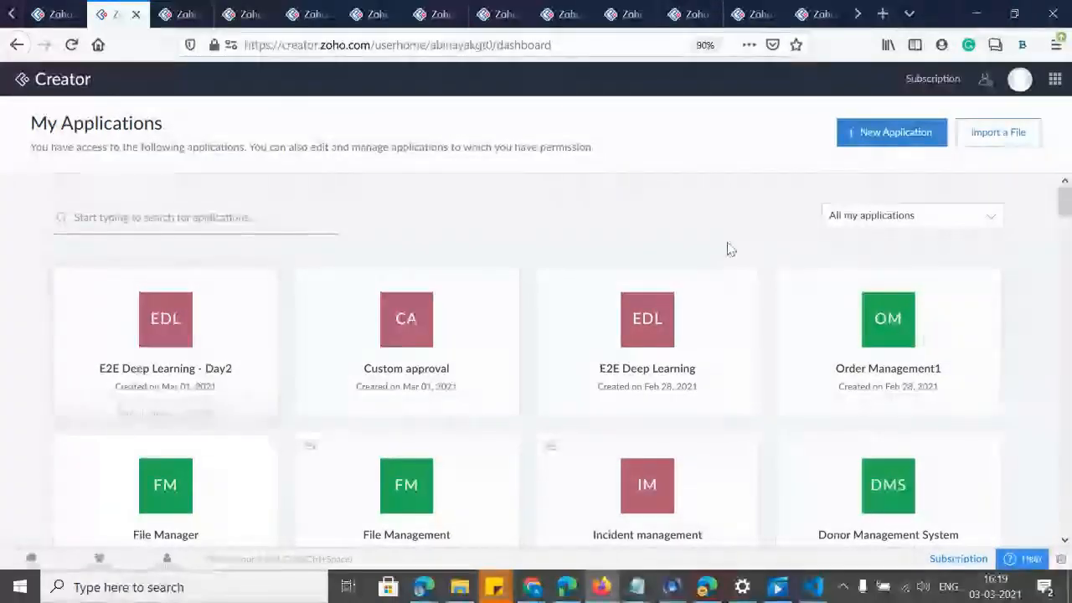
{"action": "scroll", "coordinate": [1065, 219], "scroll_direction": "down", "scroll_amount": 3}
{"action": "scroll", "coordinate": [1065, 220], "scroll_direction": "up", "scroll_amount": 3}
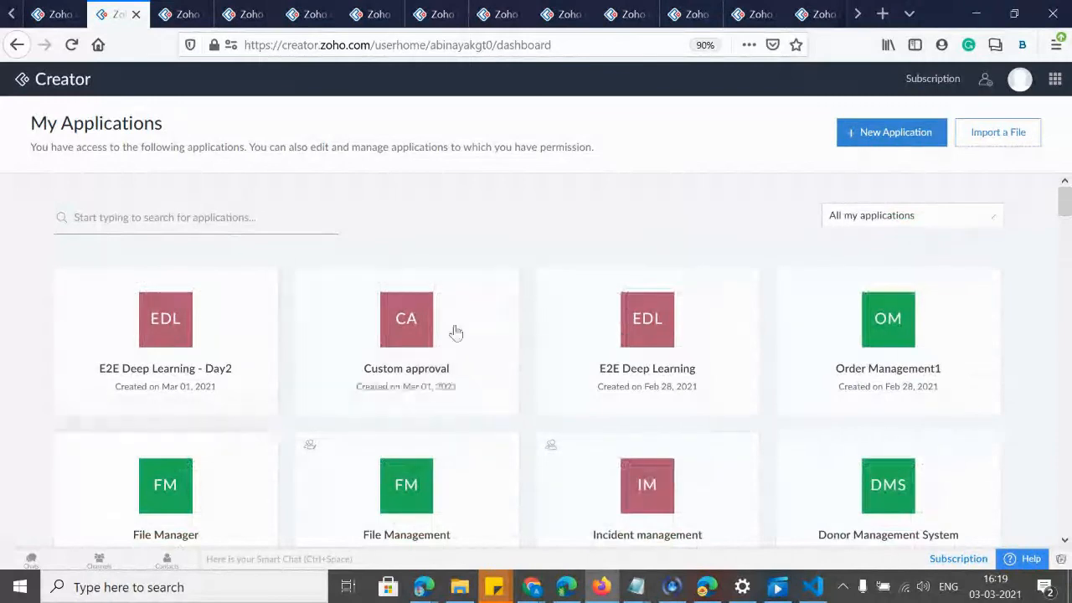
{"action": "mouse_move", "coordinate": [75, 346]}
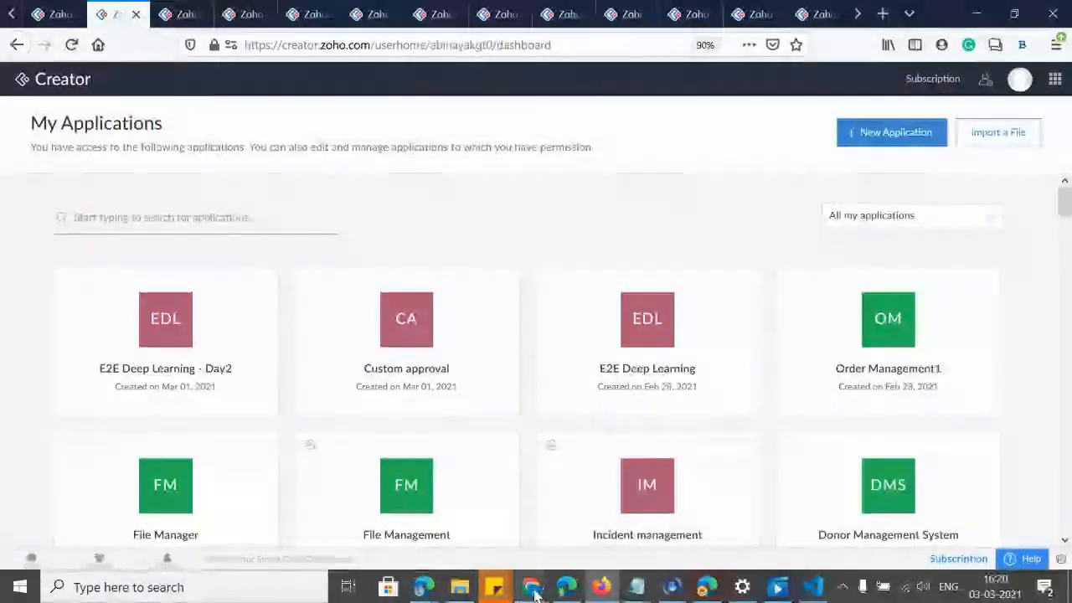
{"action": "mouse_move", "coordinate": [532, 593]}
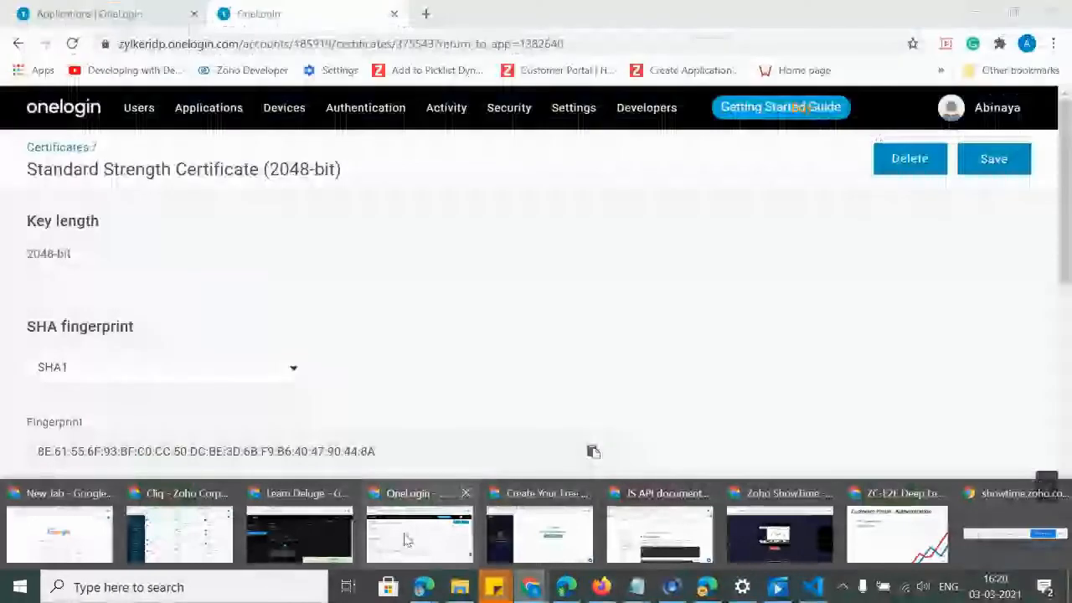
In OneLogin, open Users > Users to list the two existing accounts.
{"action": "left_click", "coordinate": [406, 540]}
{"action": "mouse_move", "coordinate": [147, 119]}
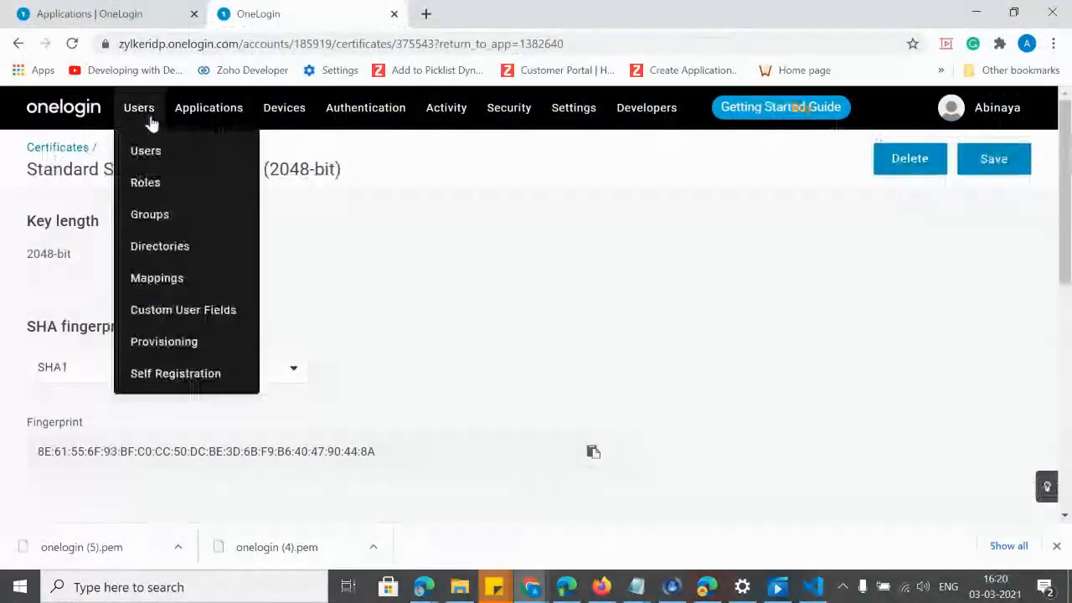
{"action": "left_click", "coordinate": [148, 148]}
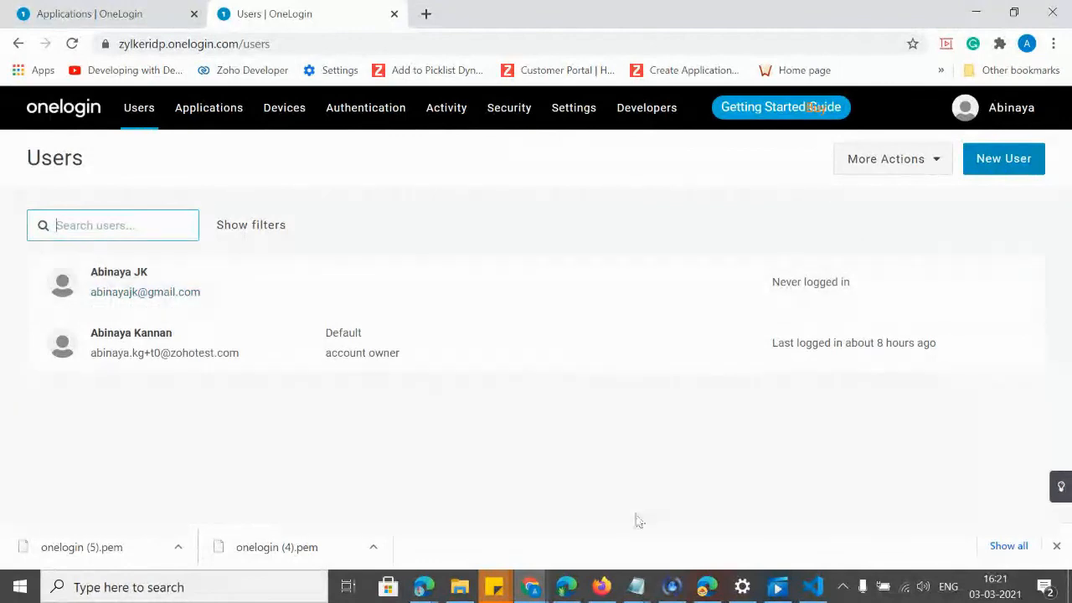
In Zoho Creator, show the File Manager customer portal's customer list.
{"action": "left_click", "coordinate": [600, 588]}
{"action": "left_click", "coordinate": [180, 15]}
{"action": "left_click", "coordinate": [266, 236]}
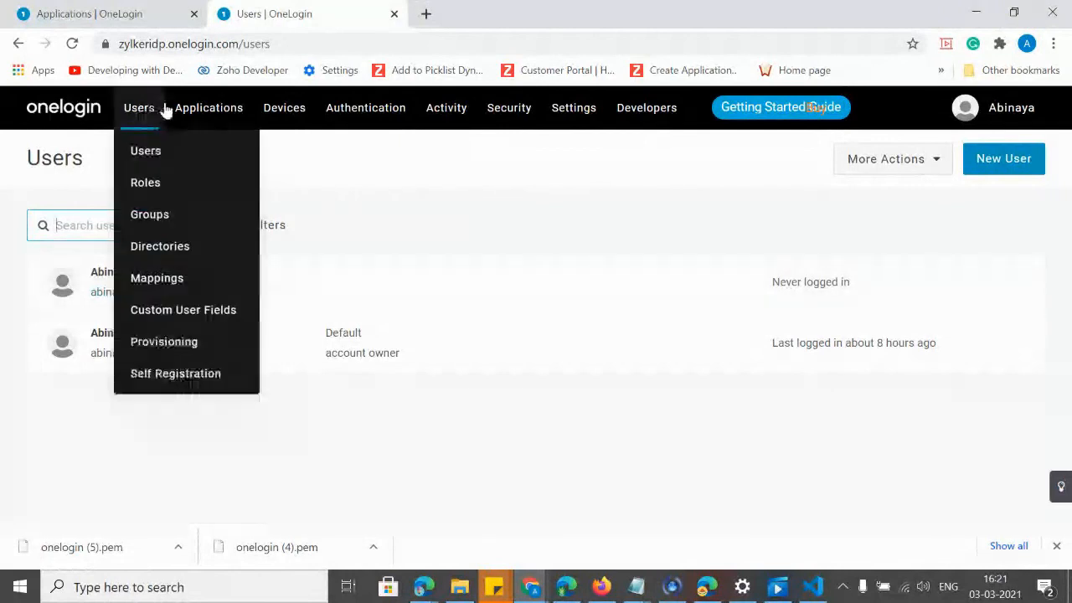
Open Applications > Applications to see the E2E Deep Learning-Day 2 SAML app.
{"action": "mouse_move", "coordinate": [177, 126]}
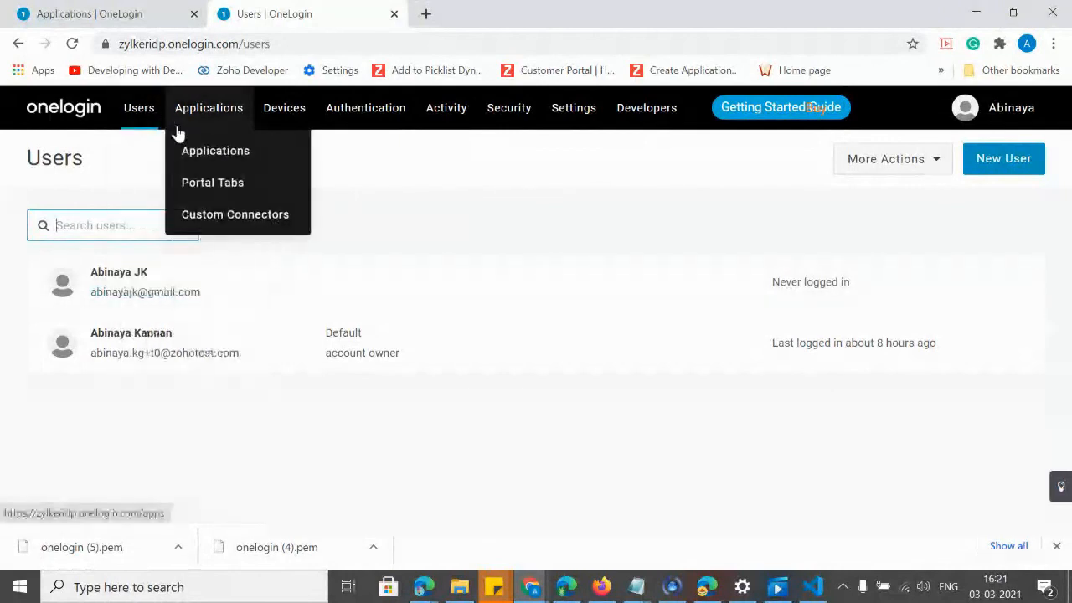
{"action": "left_click", "coordinate": [215, 152]}
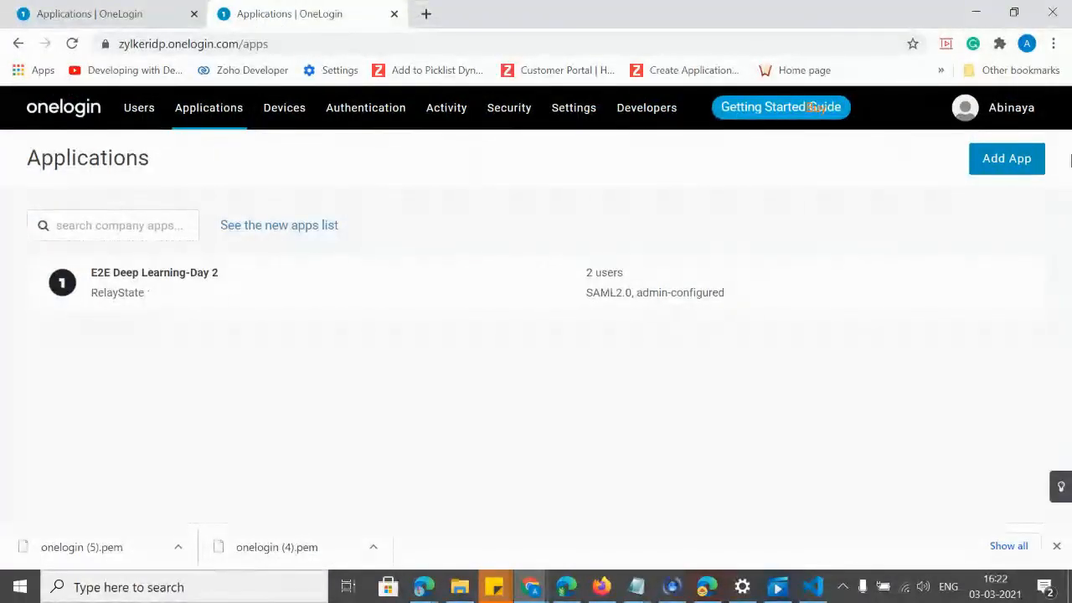
Add a new app by searching the catalogue for 'sam' and choosing SAML Custom Connector (Advanced).
{"action": "left_click", "coordinate": [1015, 168]}
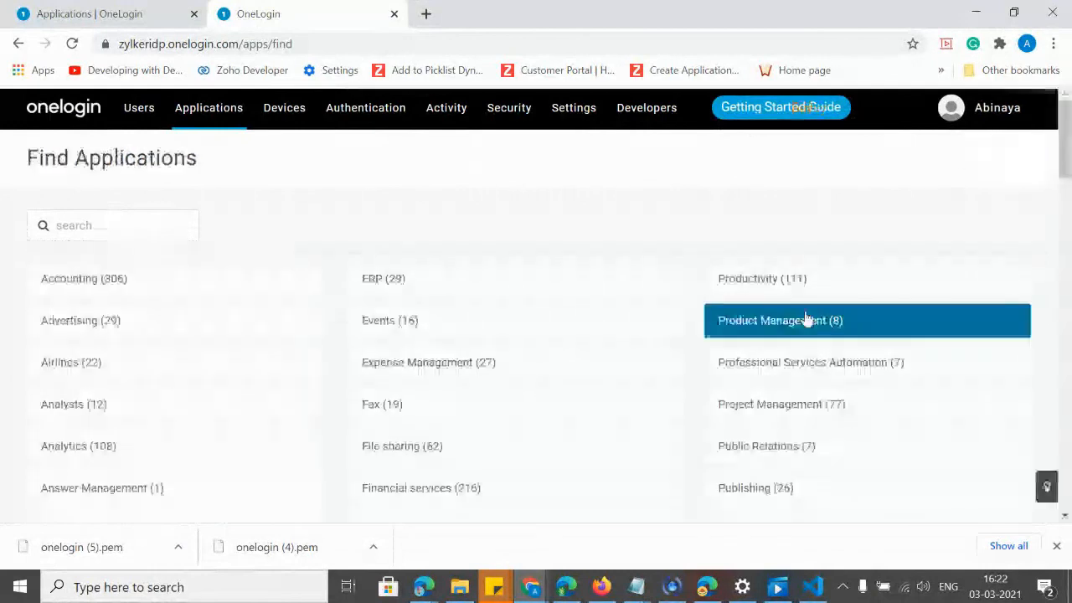
{"action": "left_click", "coordinate": [141, 219]}
{"action": "type", "text": "saml"}
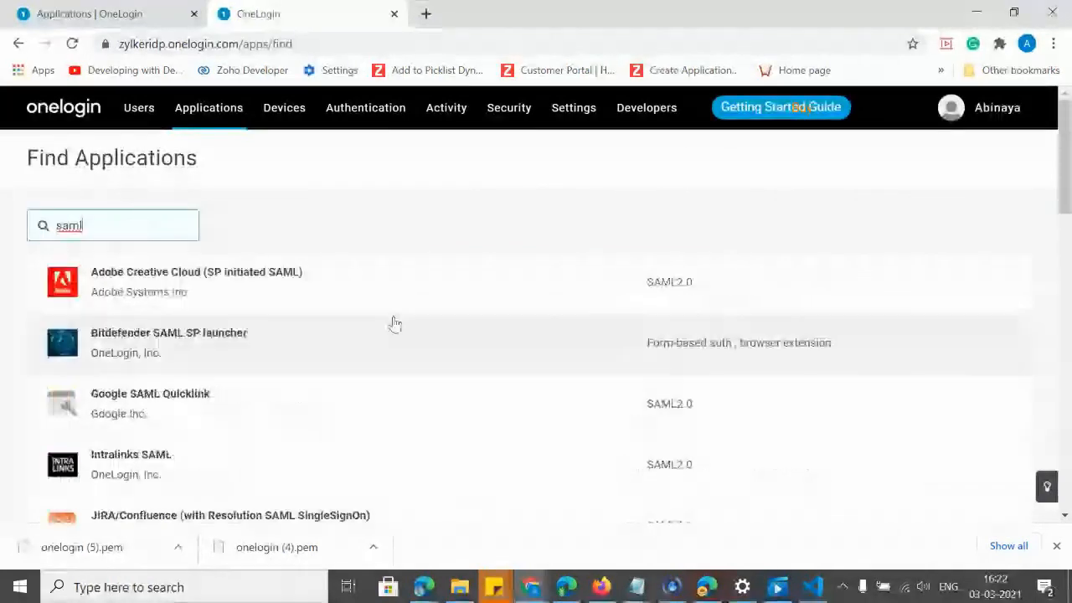
{"action": "left_click_drag", "start_coordinate": [1066, 191], "coordinate": [1067, 270]}
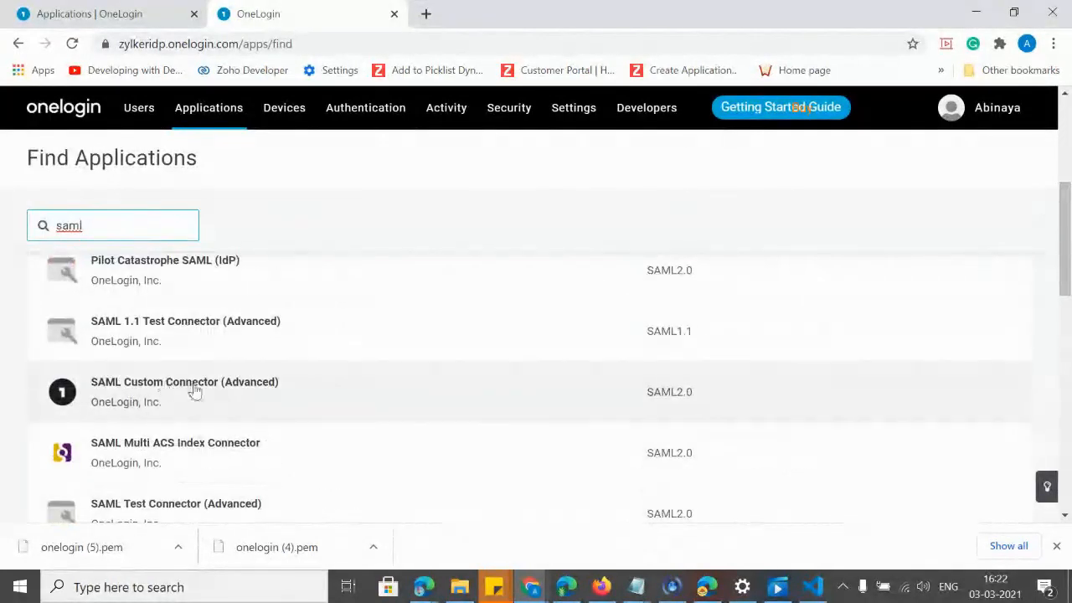
{"action": "left_click", "coordinate": [176, 391]}
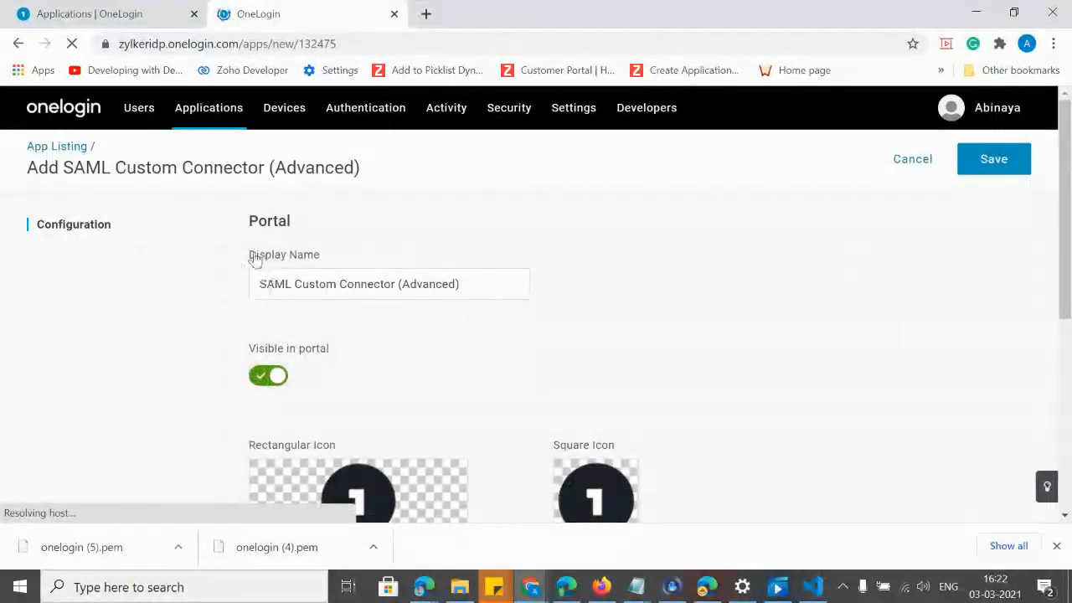
Change the connector's display name to 'File Manager' and save the app.
{"action": "left_click_drag", "start_coordinate": [255, 284], "coordinate": [516, 290]}
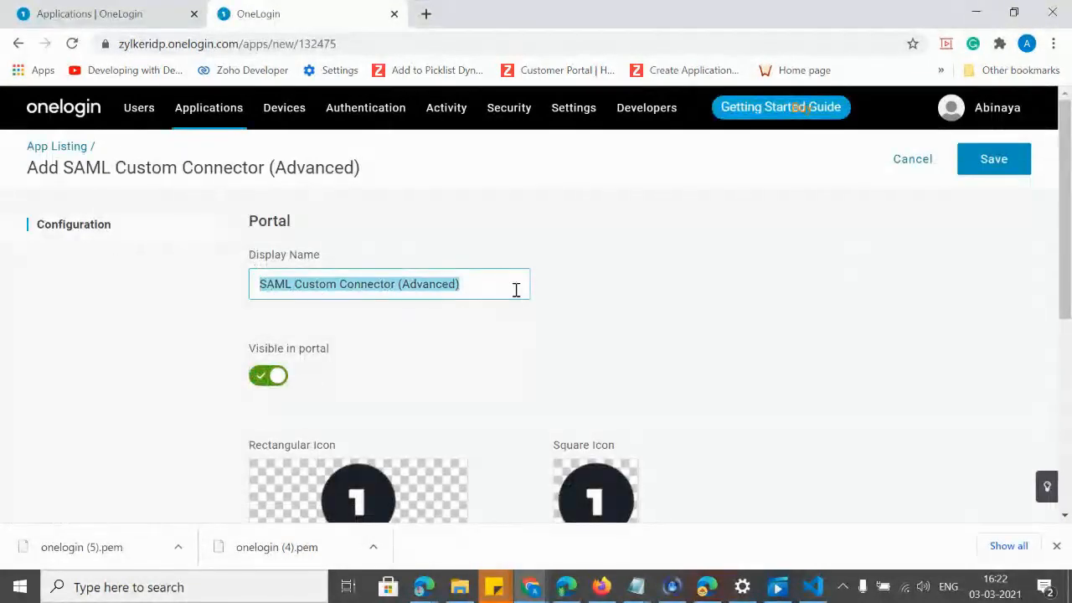
{"action": "type", "text": "File Manager"}
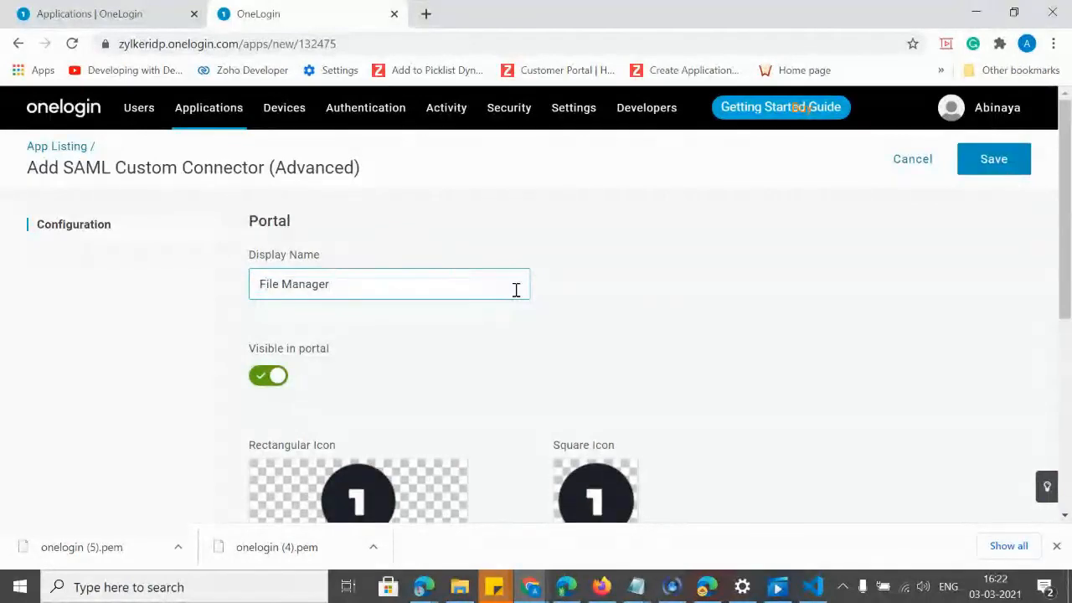
{"action": "left_click", "coordinate": [868, 262]}
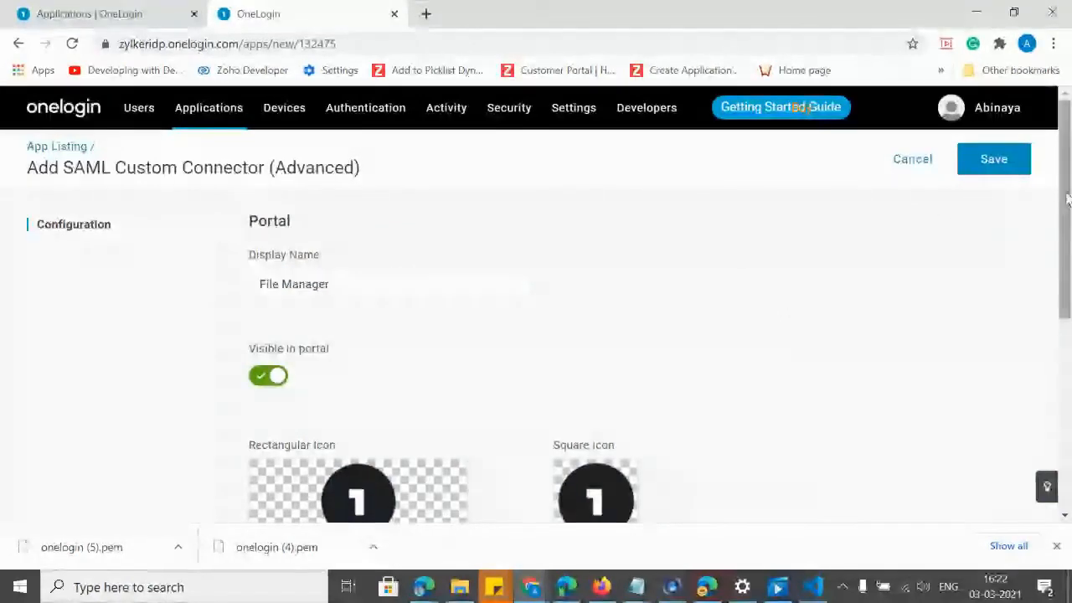
{"action": "left_click", "coordinate": [1009, 165]}
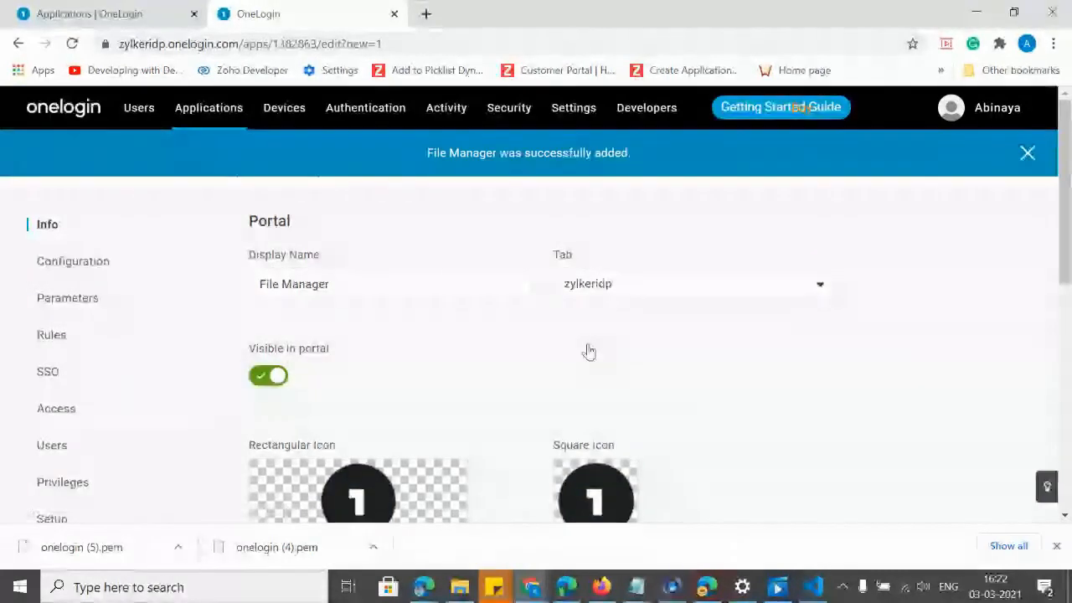
Open the File Manager app's SAML Configuration settings.
{"action": "left_click", "coordinate": [66, 275]}
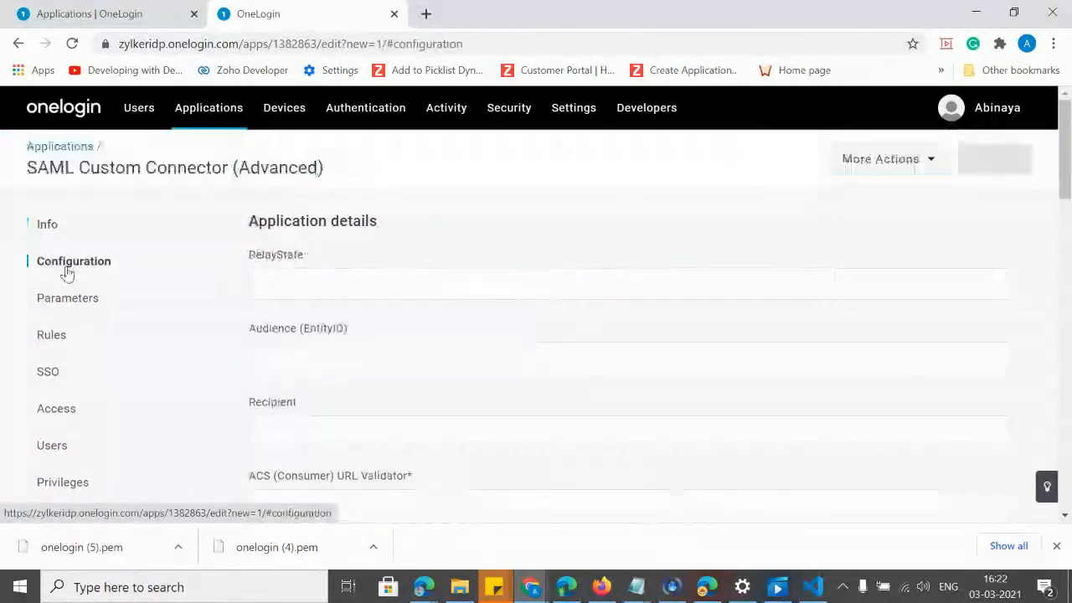
{"action": "scroll", "coordinate": [1065, 251], "scroll_direction": "down", "scroll_amount": 3}
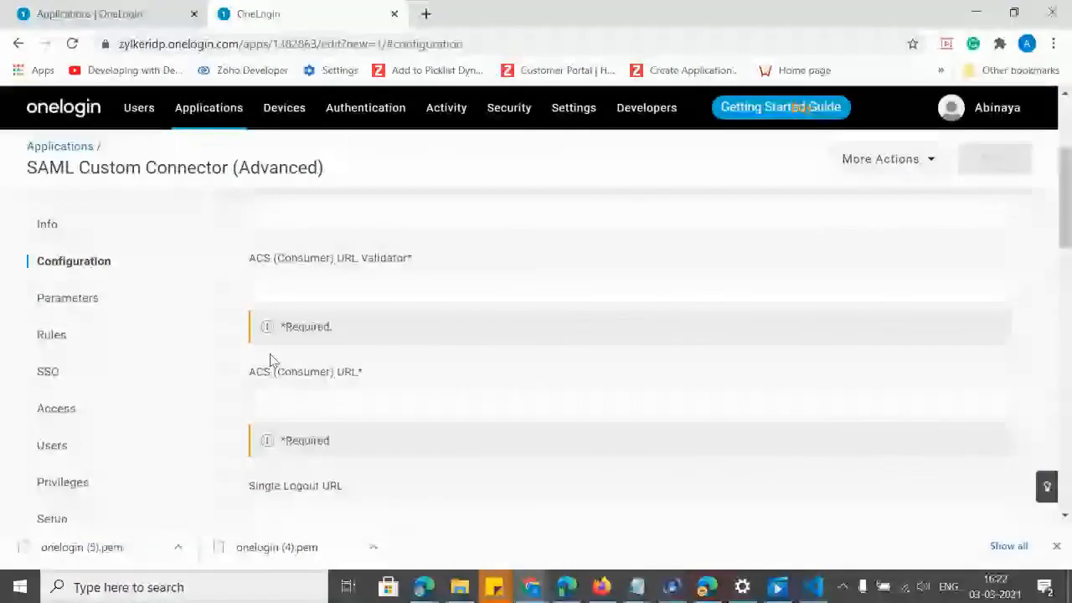
{"action": "left_click", "coordinate": [606, 589]}
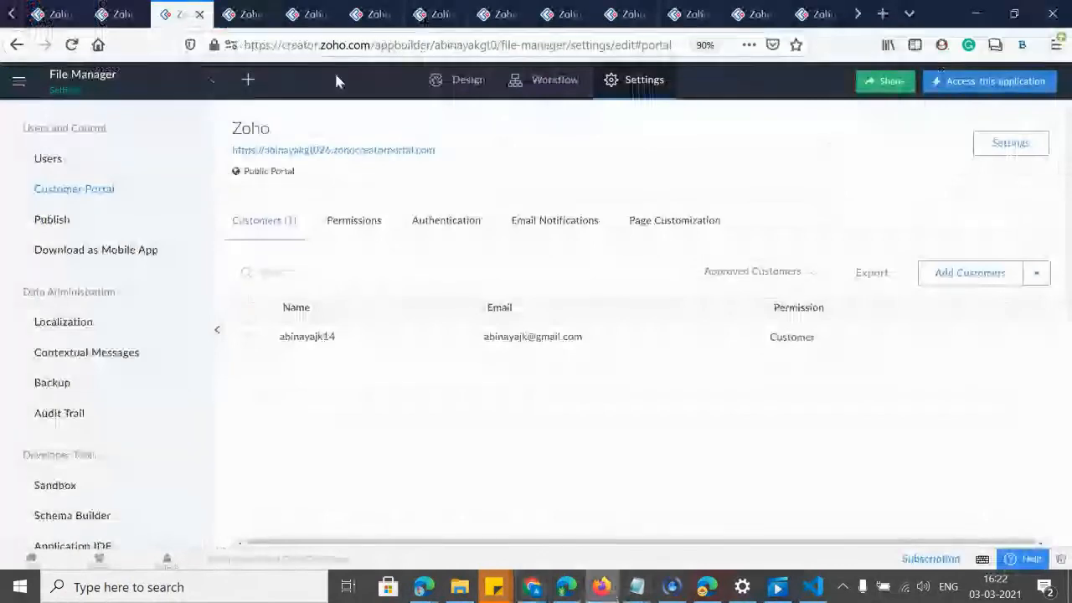
Open the portal's SAML authentication setup and copy its ACS URL.
{"action": "left_click_drag", "start_coordinate": [235, 149], "coordinate": [445, 149]}
{"action": "left_click_drag", "start_coordinate": [233, 147], "coordinate": [319, 152]}
{"action": "left_click", "coordinate": [463, 151]}
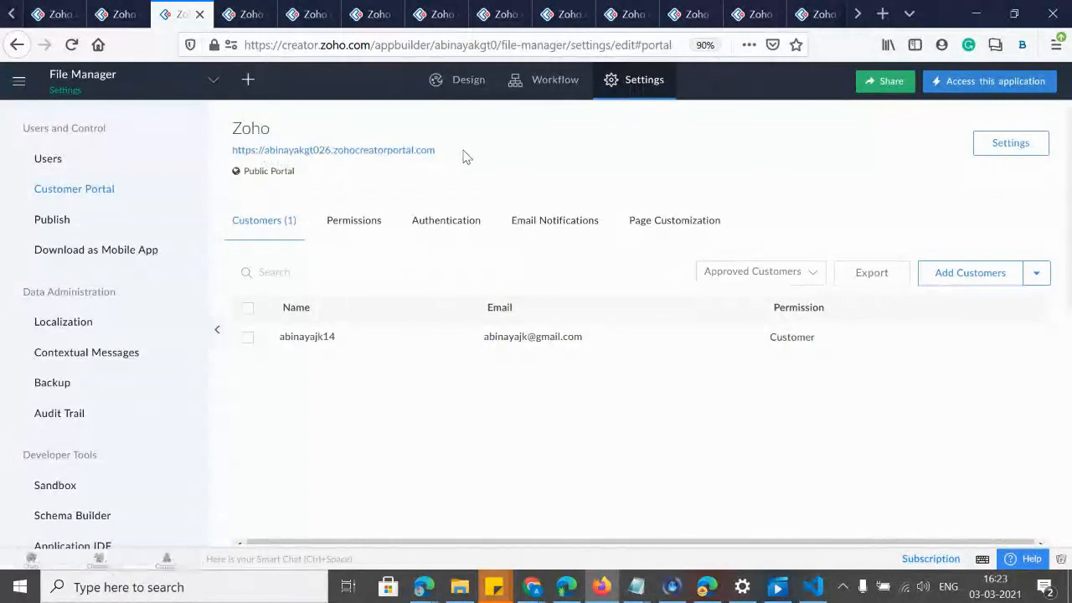
{"action": "left_click", "coordinate": [421, 224]}
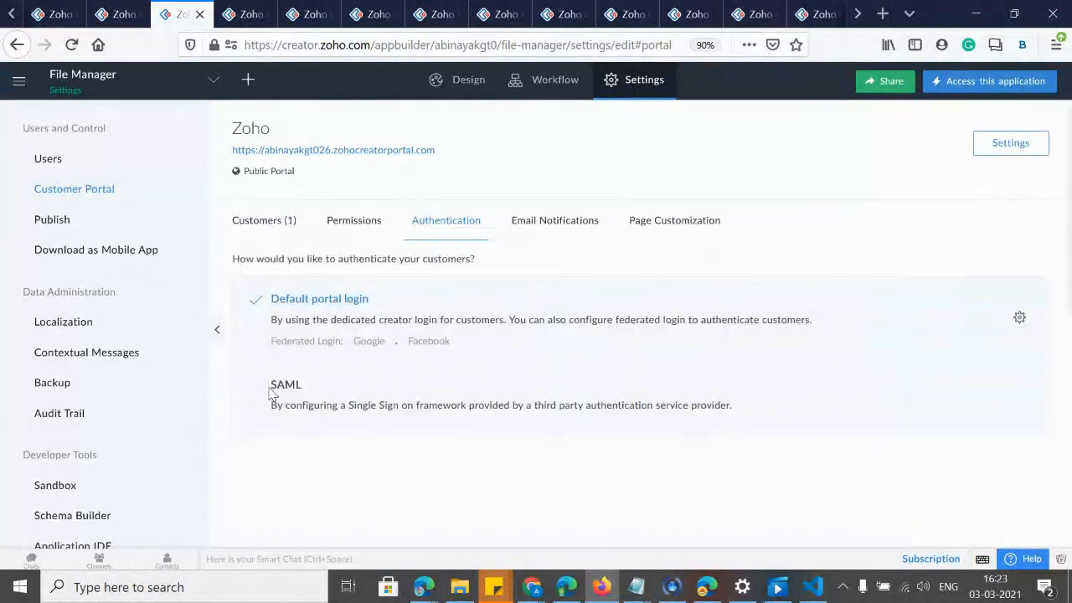
{"action": "left_click", "coordinate": [270, 392]}
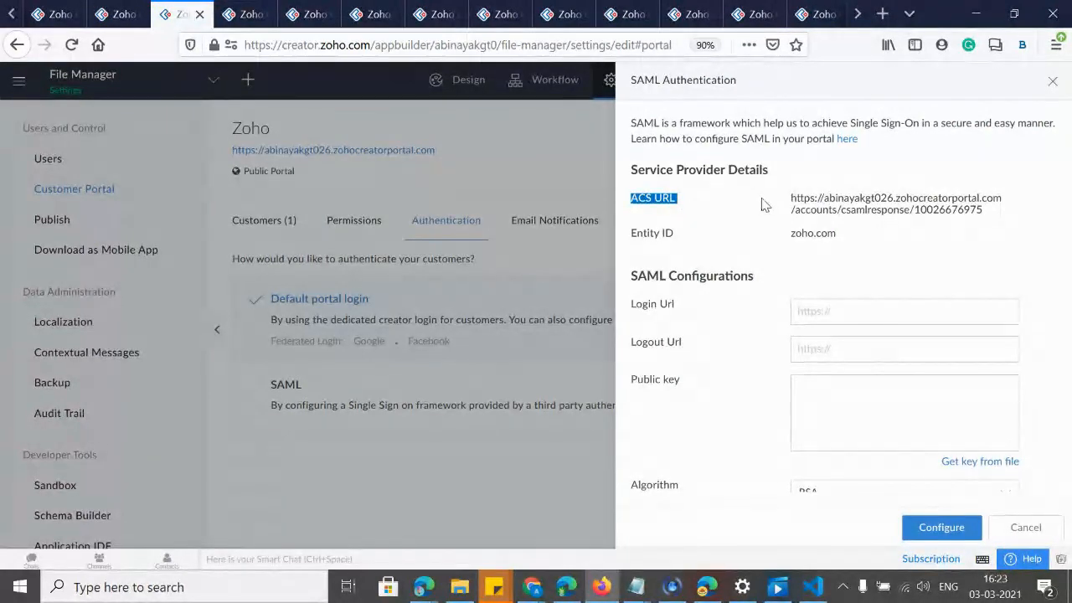
{"action": "left_click_drag", "start_coordinate": [786, 201], "coordinate": [1005, 219]}
{"action": "key", "text": "ctrl+c"}
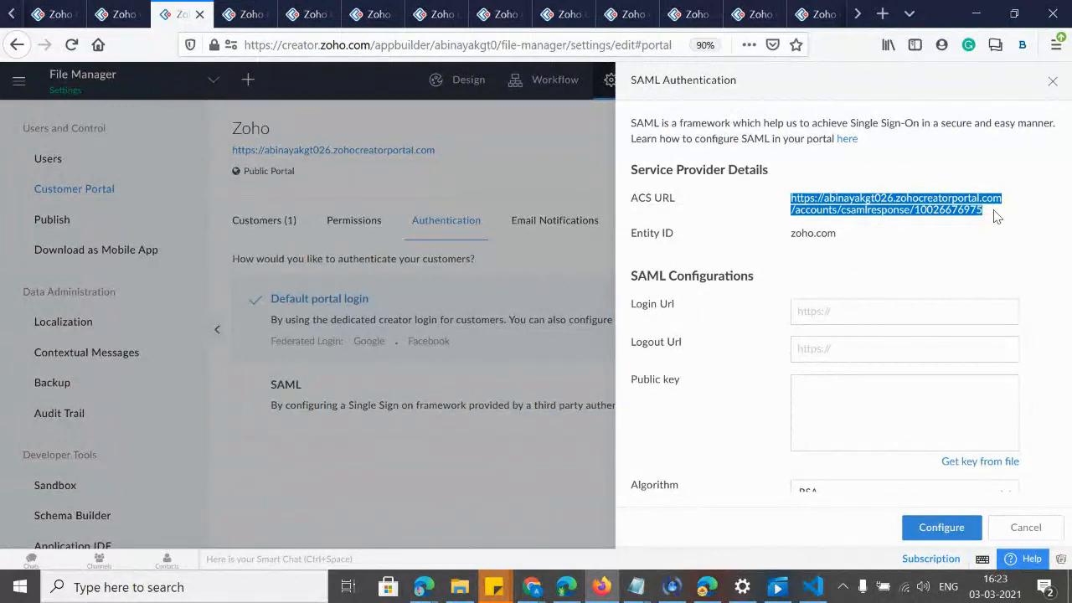
{"action": "key", "text": "alt+Tab"}
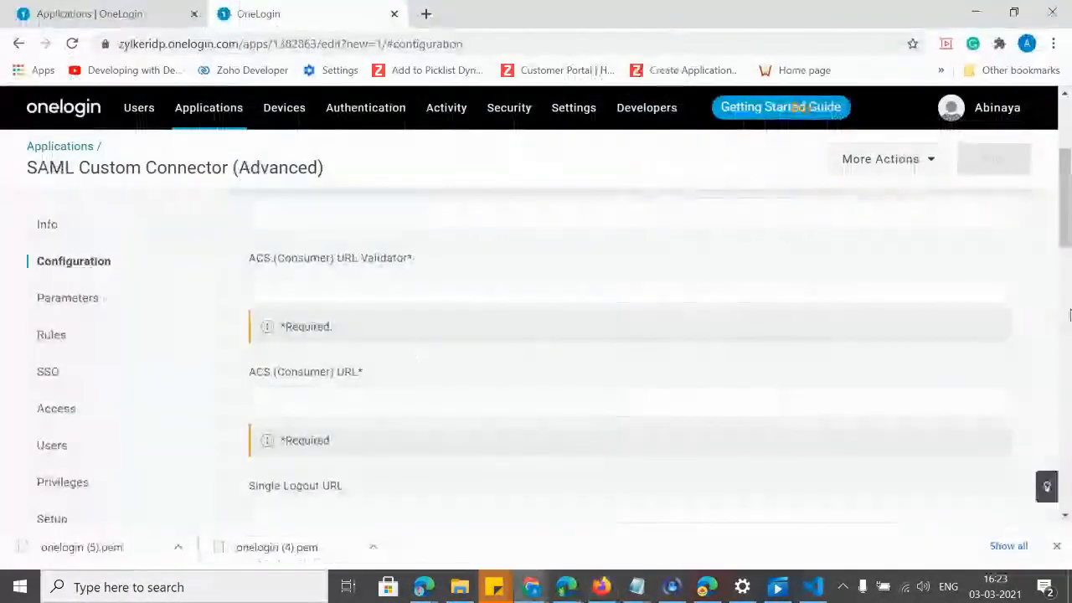
Paste the ACS URL into Recipient, ACS URL Validator and ACS (Consumer) URL, then save.
{"action": "left_click_drag", "start_coordinate": [1067, 230], "coordinate": [1067, 199]}
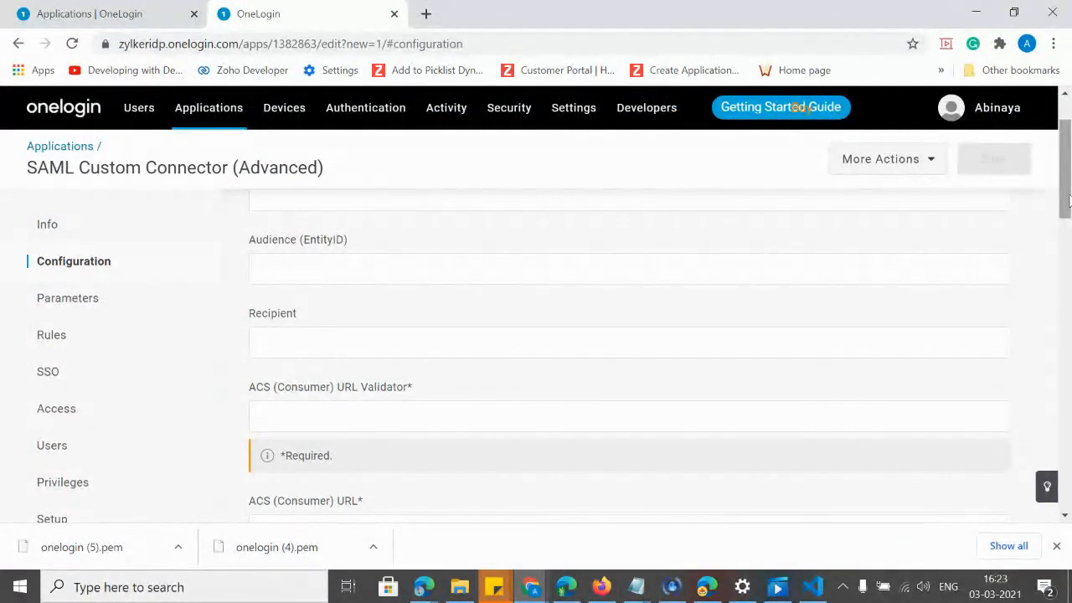
{"action": "left_click_drag", "start_coordinate": [1065, 180], "coordinate": [1066, 202]}
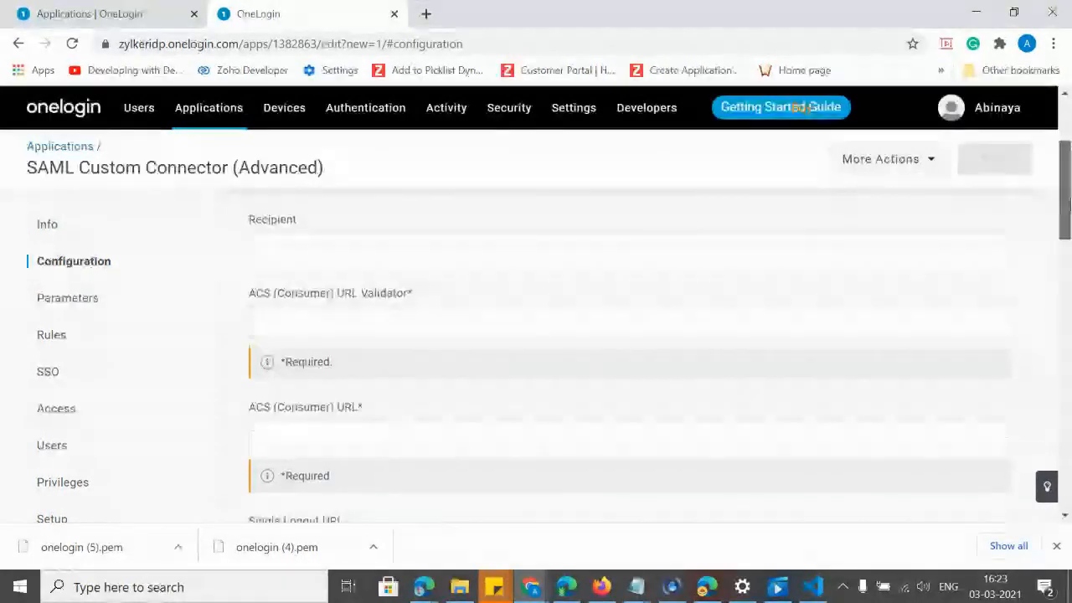
{"action": "left_click", "coordinate": [275, 243]}
{"action": "key", "text": "ctrl+v"}
{"action": "left_click", "coordinate": [275, 324]}
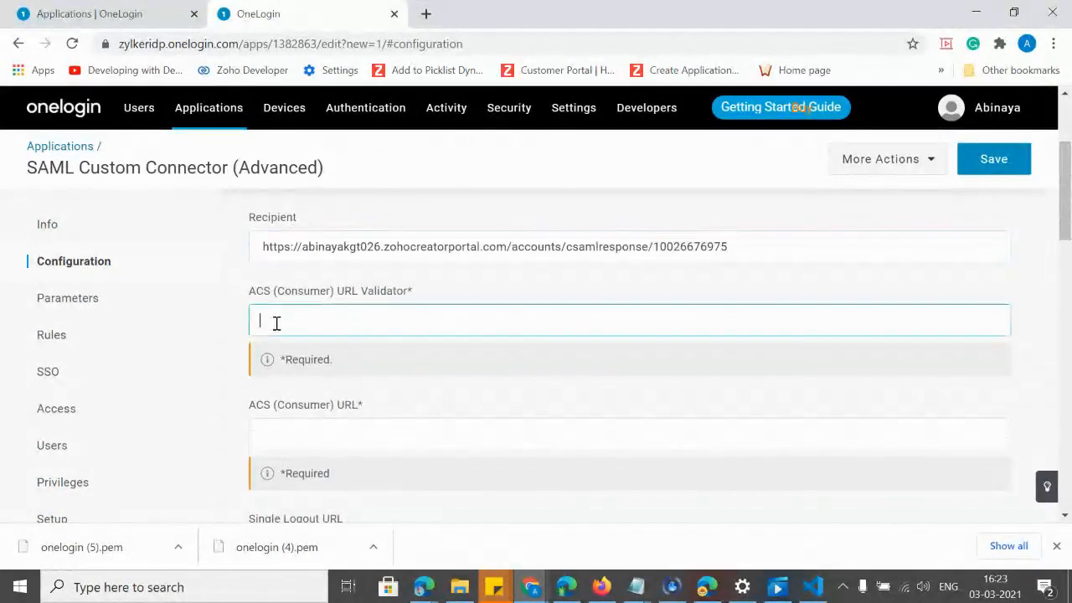
{"action": "key", "text": "ctrl+v"}
{"action": "left_click", "coordinate": [284, 439]}
{"action": "key", "text": "ctrl+v"}
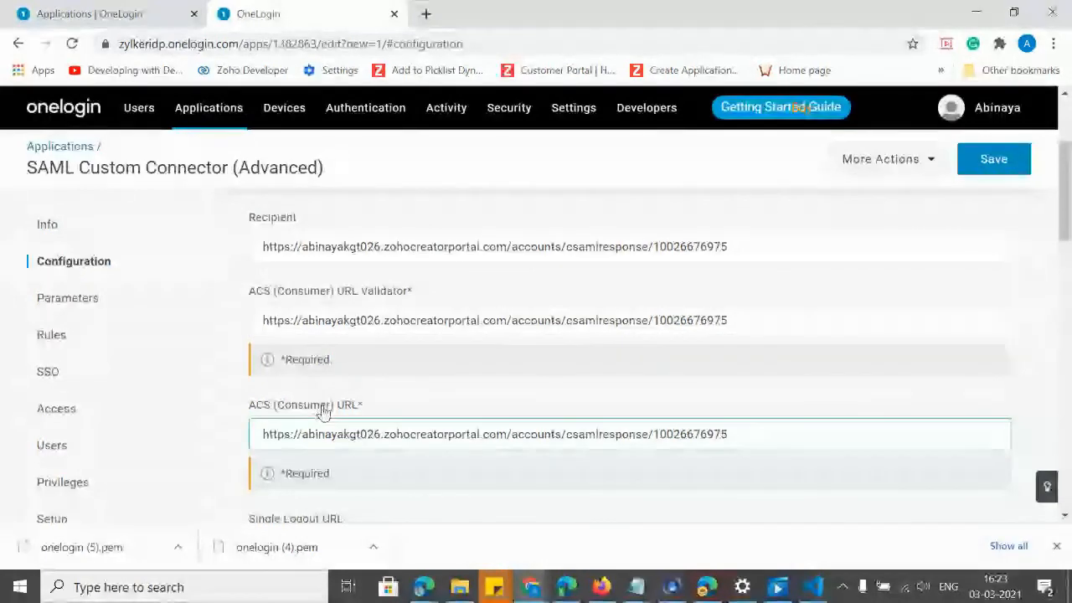
{"action": "left_click", "coordinate": [991, 165]}
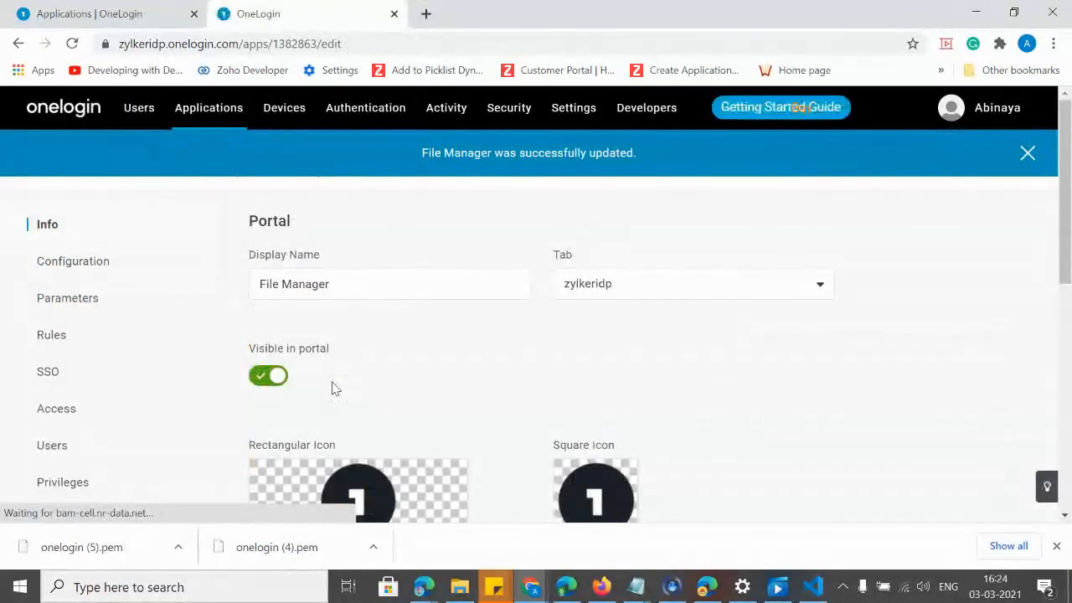
Open the File Manager connector's SSO settings in OneLogin.
{"action": "key", "text": "alt+Tab"}
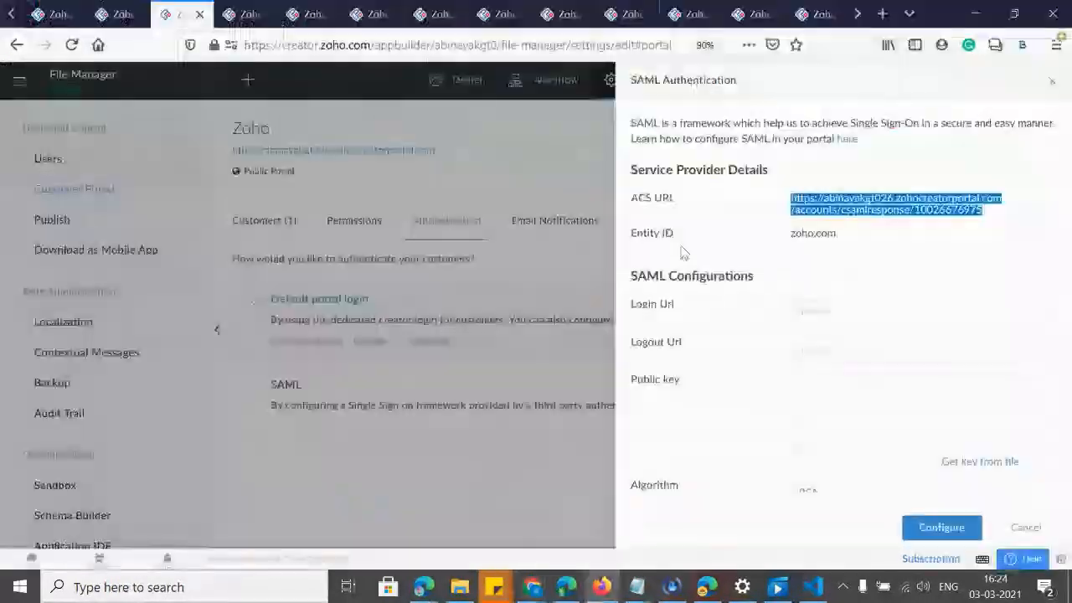
{"action": "key", "text": "alt+Tab"}
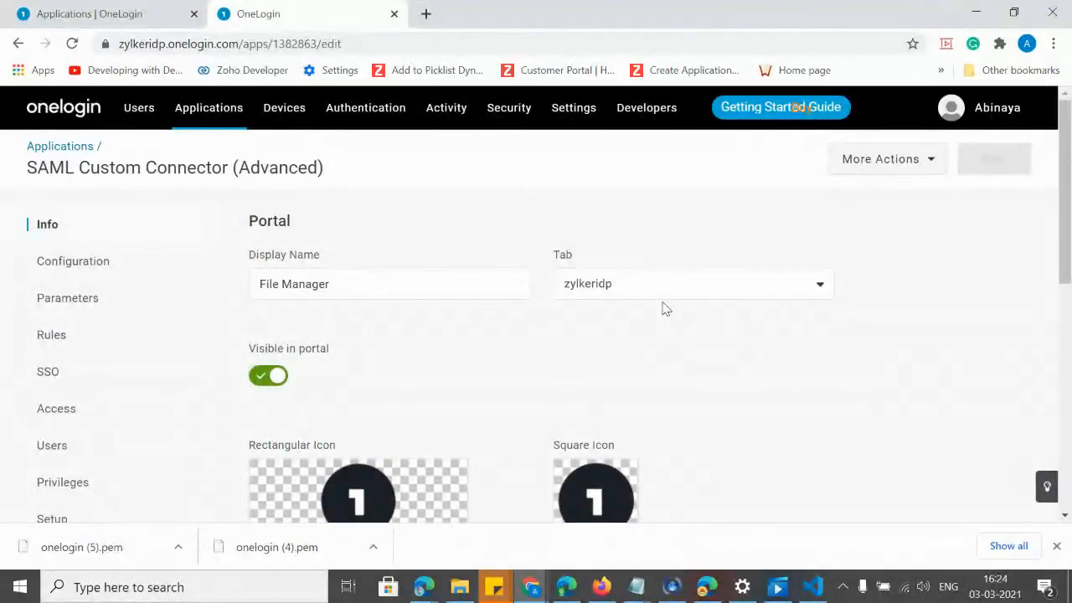
{"action": "left_click", "coordinate": [59, 378]}
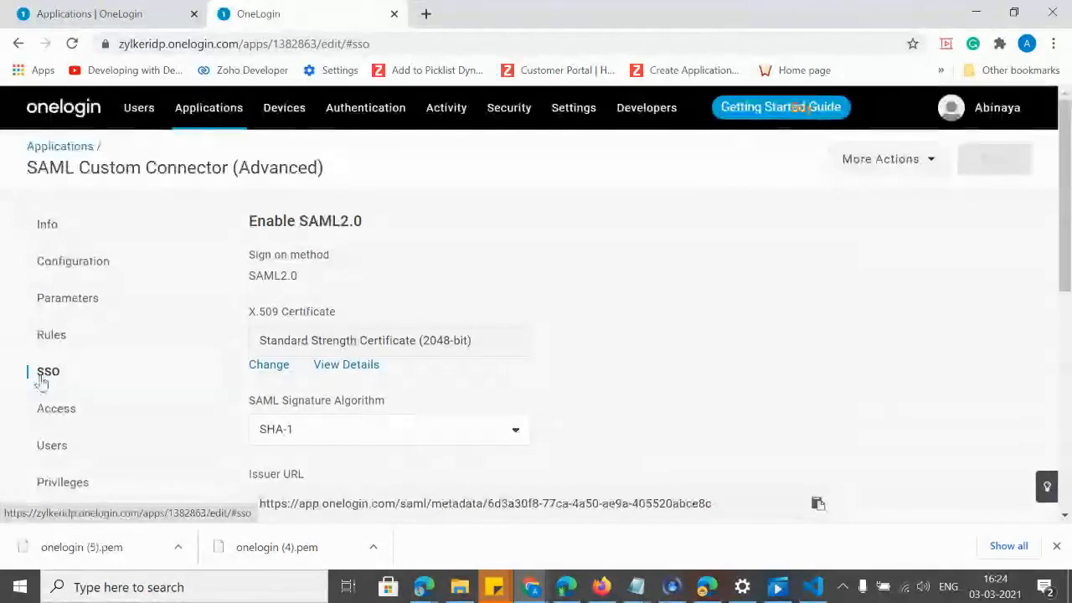
Copy the connector's SAML 2.0 Endpoint (HTTP) URL from OneLogin's SSO settings.
{"action": "left_click_drag", "start_coordinate": [1066, 138], "coordinate": [1070, 222]}
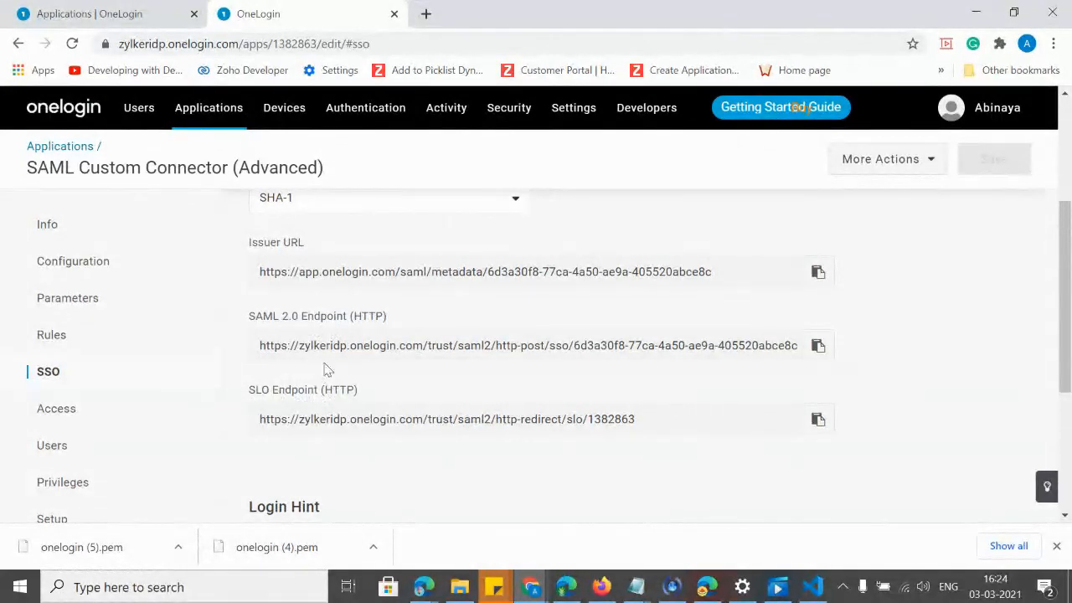
{"action": "left_click", "coordinate": [818, 346]}
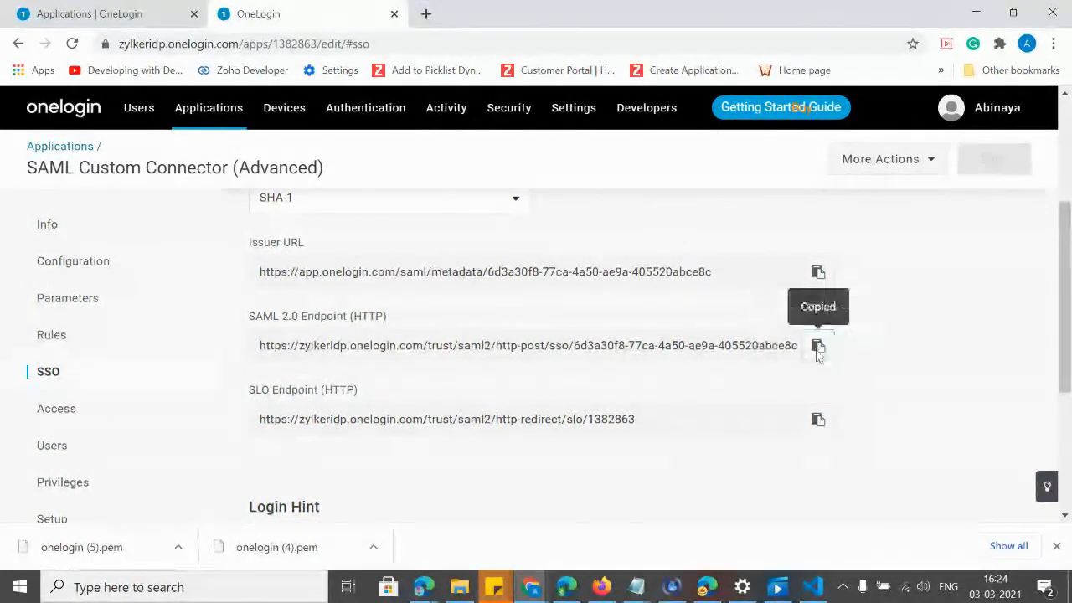
{"action": "key", "text": "alt+Tab"}
Paste the SAML 2.0 endpoint into Login Url and the SLO endpoint into Logout Url.
{"action": "left_click", "coordinate": [810, 310]}
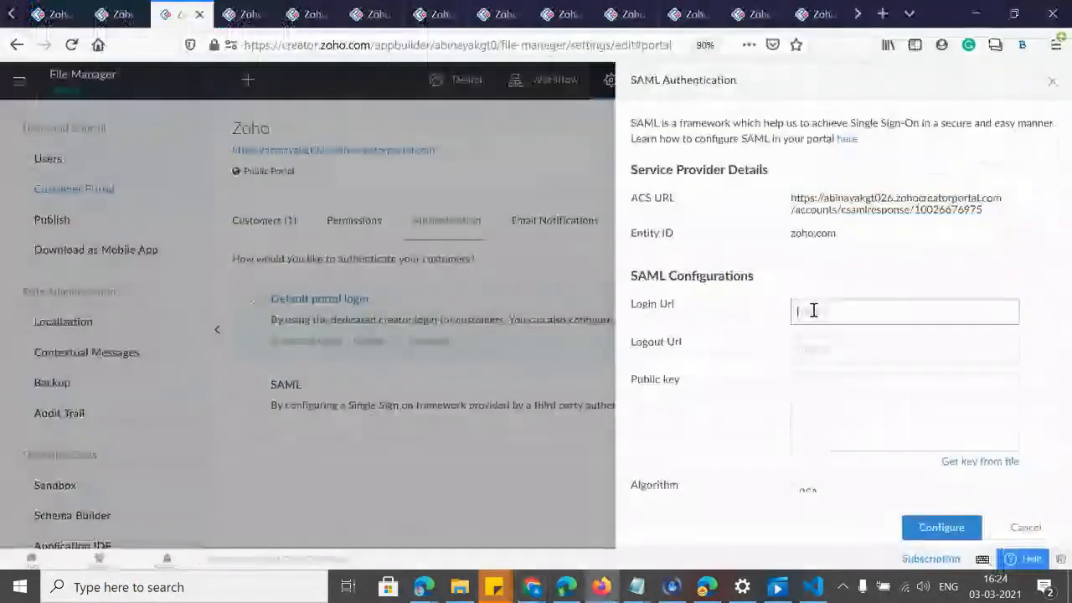
{"action": "key", "text": "ctrl+v"}
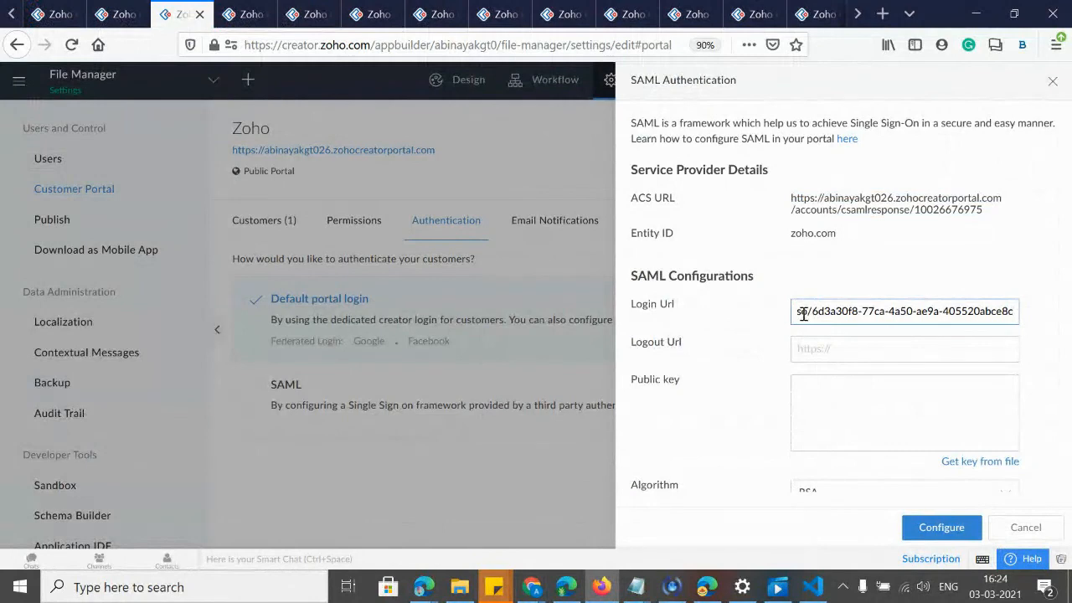
{"action": "key", "text": "alt+Tab"}
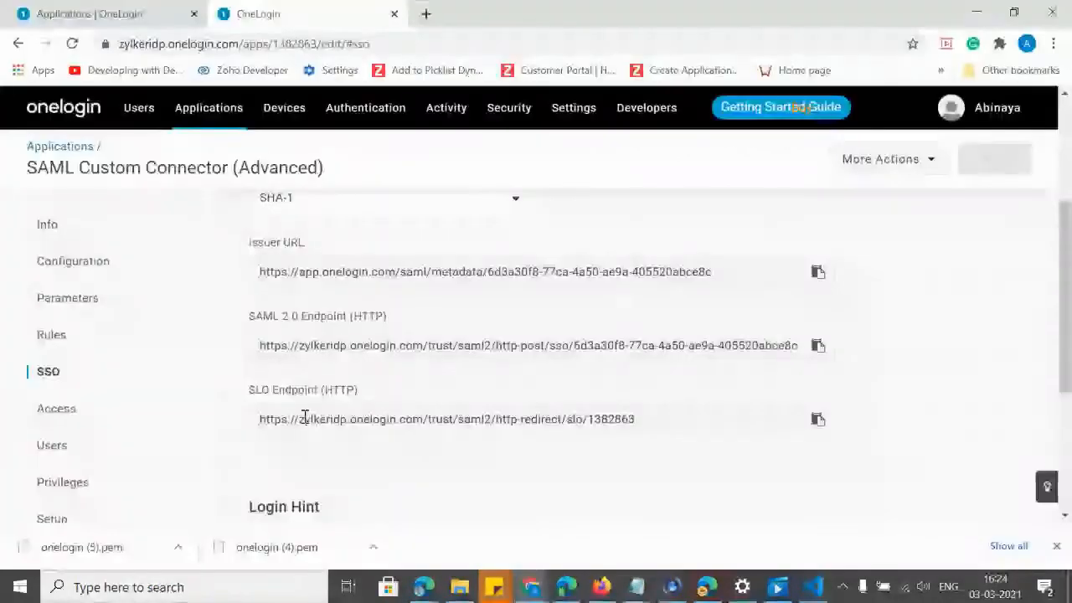
{"action": "left_click", "coordinate": [819, 420]}
{"action": "key", "text": "alt+Tab"}
{"action": "left_click", "coordinate": [820, 348]}
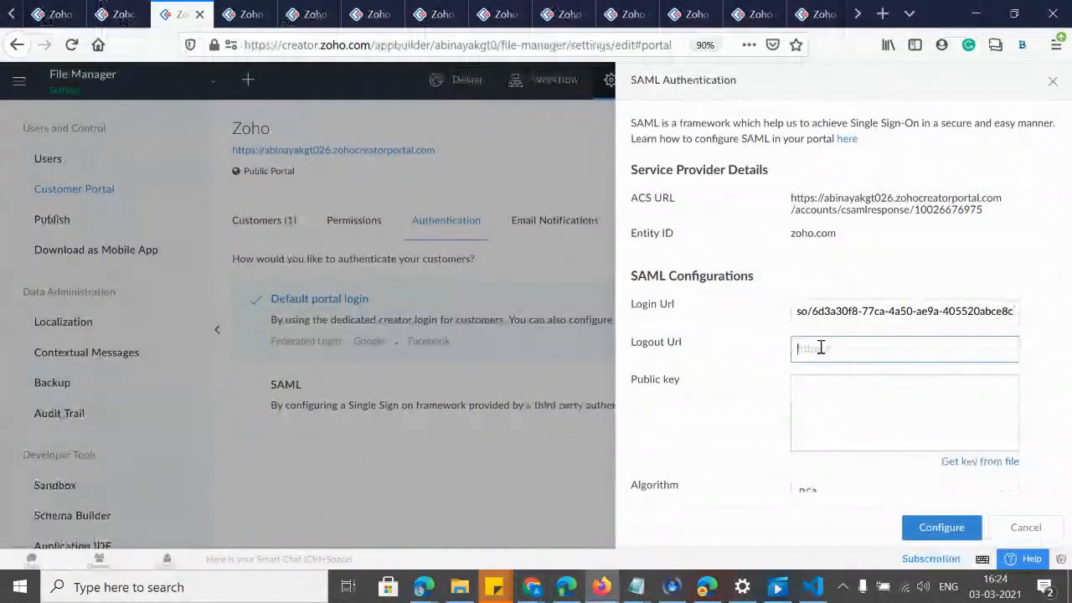
{"action": "key", "text": "ctrl+v"}
Compare the pasted Login Url against OneLogin's endpoints and locate the Public key field.
{"action": "left_click_drag", "start_coordinate": [816, 311], "coordinate": [777, 312]}
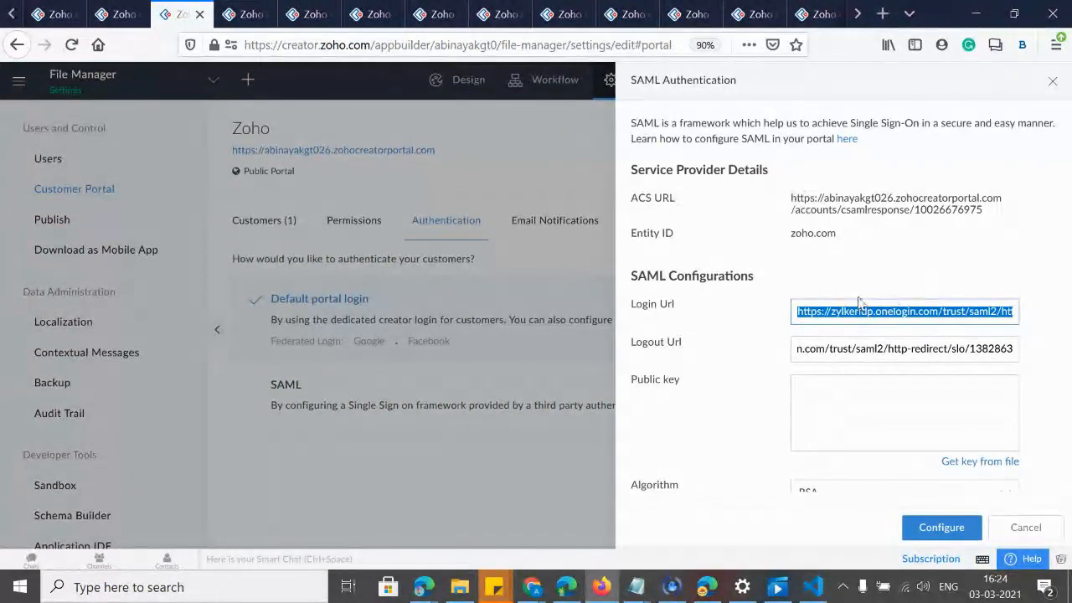
{"action": "key", "text": "alt+Tab"}
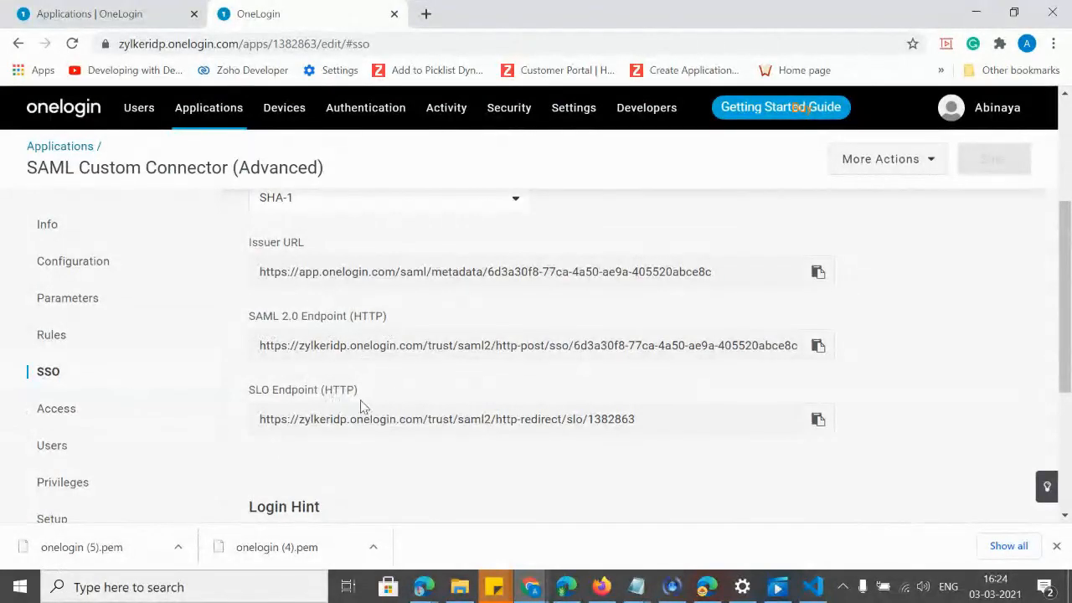
{"action": "key", "text": "alt+Tab"}
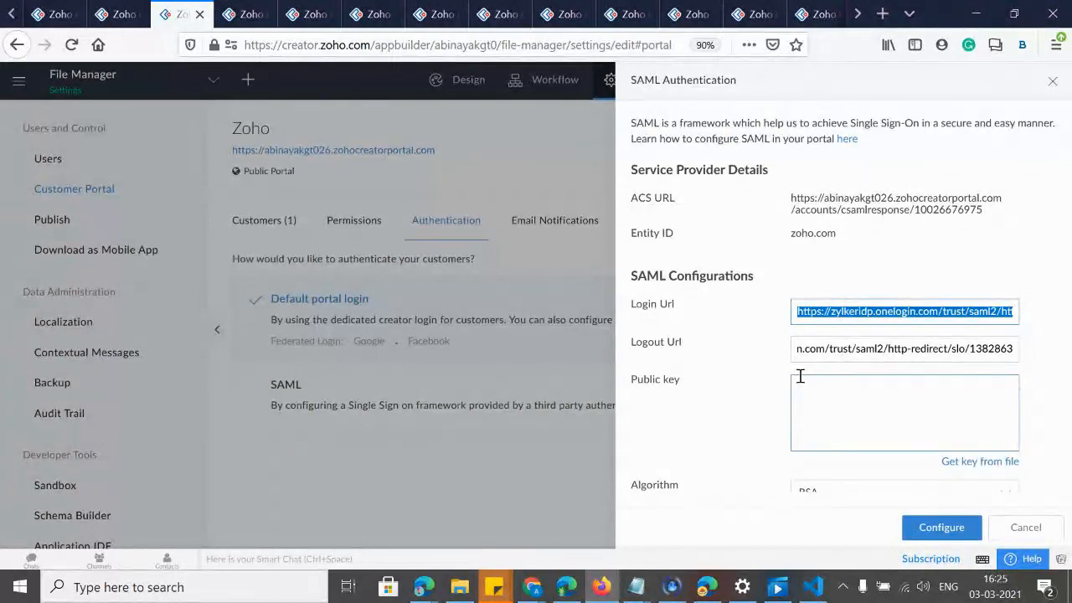
{"action": "left_click", "coordinate": [811, 316]}
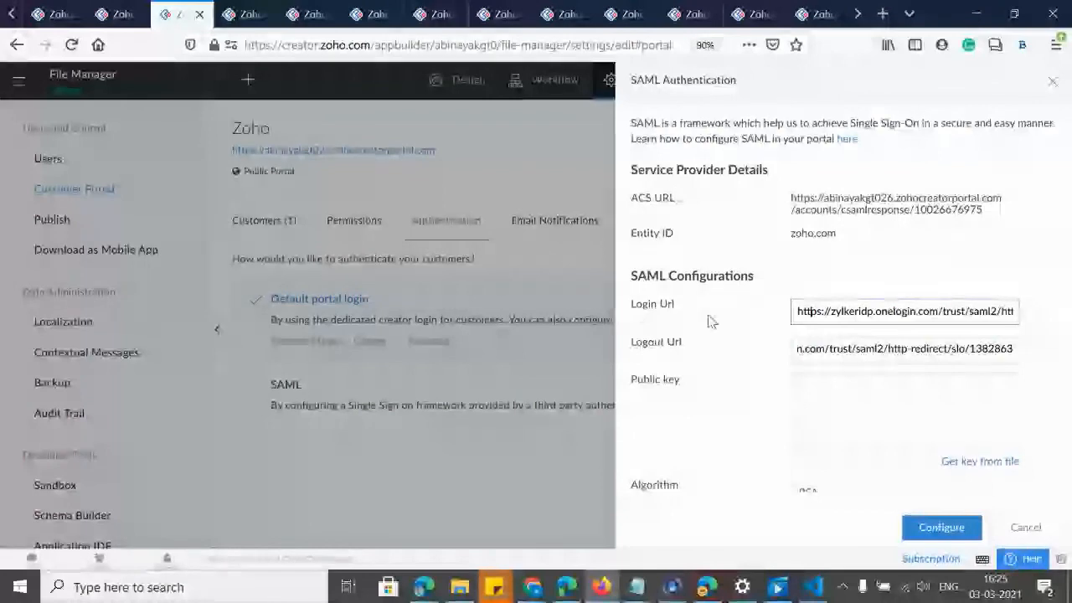
{"action": "left_click_drag", "start_coordinate": [635, 385], "coordinate": [691, 388]}
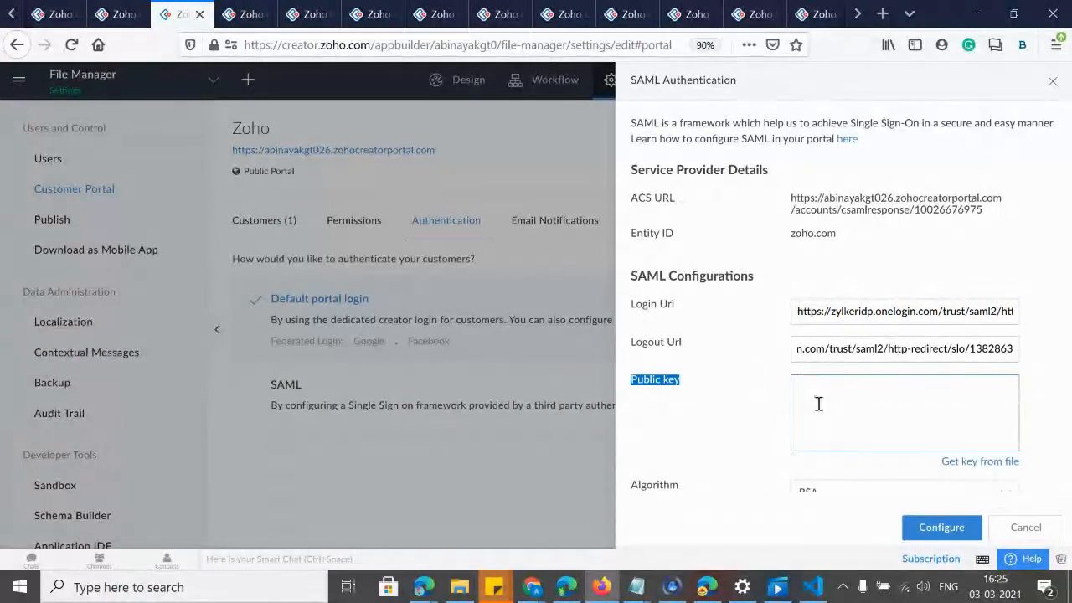
{"action": "key", "text": "alt+Tab"}
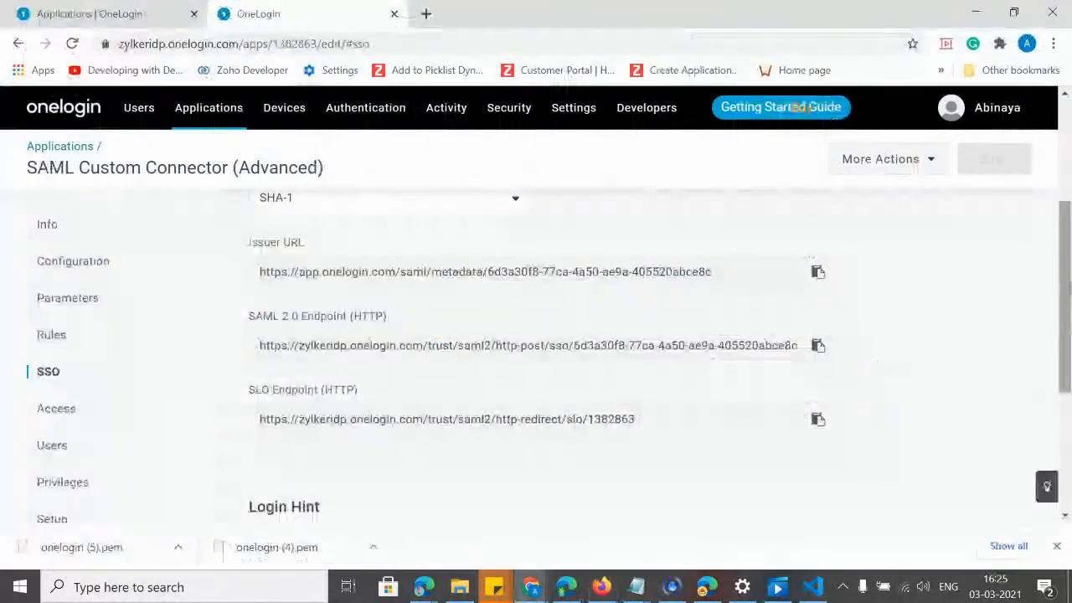
Download the connector's Standard Strength X.509 certificate in X.509 PEM format as onelogin (6).pem.
{"action": "left_click_drag", "start_coordinate": [1069, 289], "coordinate": [1069, 258]}
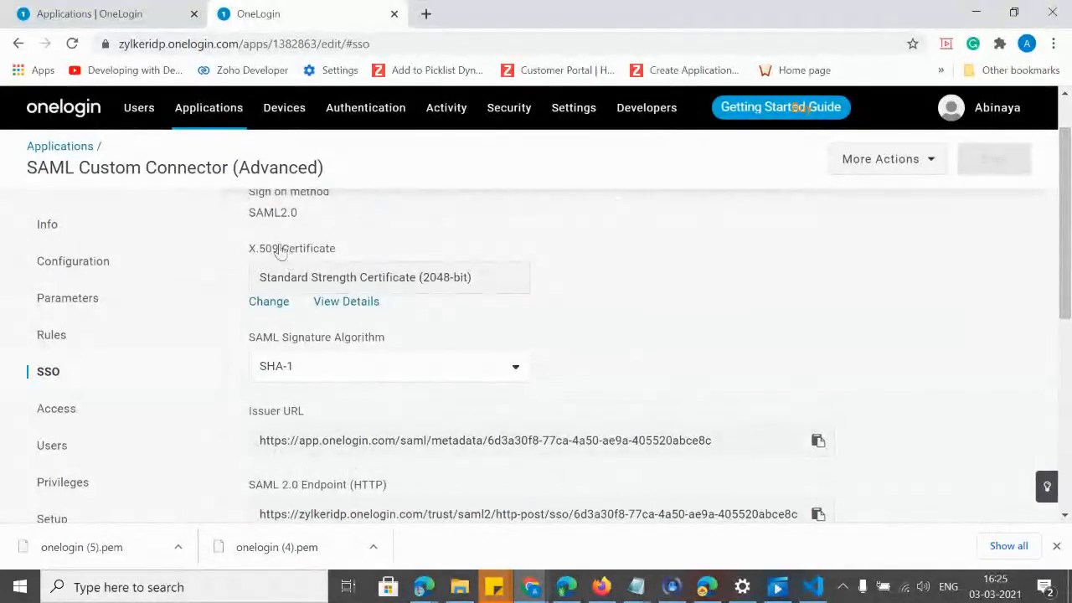
{"action": "left_click", "coordinate": [333, 303]}
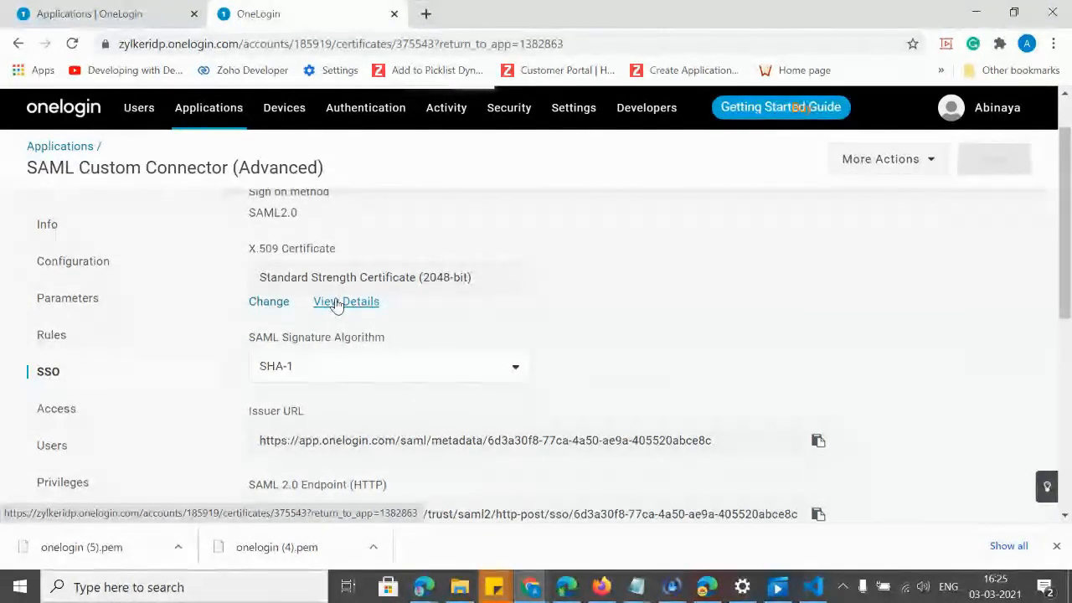
{"action": "left_click_drag", "start_coordinate": [1067, 240], "coordinate": [1069, 425]}
{"action": "left_click", "coordinate": [365, 432]}
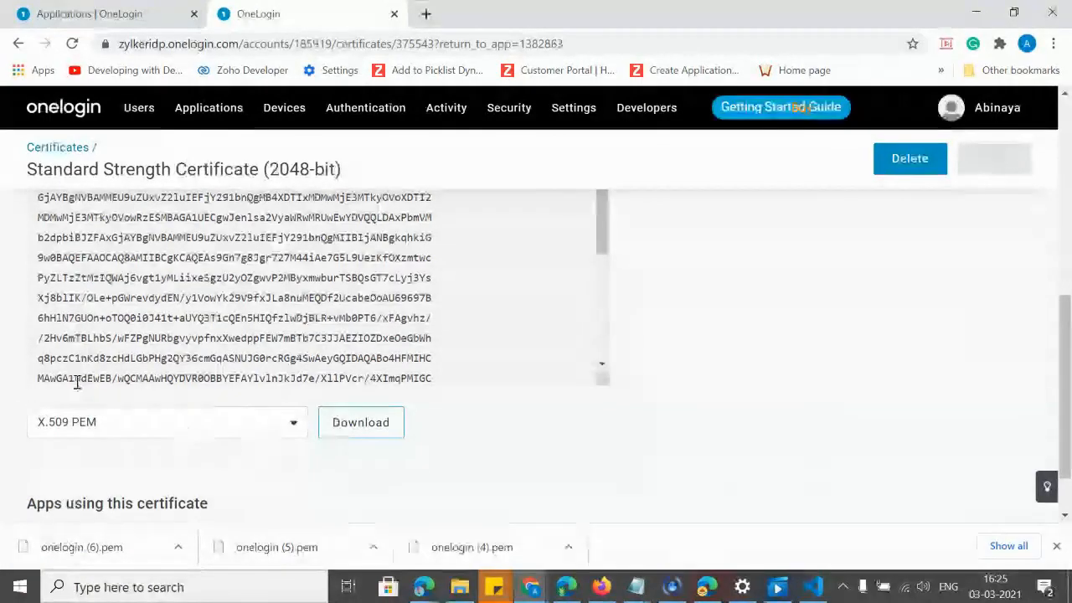
{"action": "key", "text": "alt+Tab"}
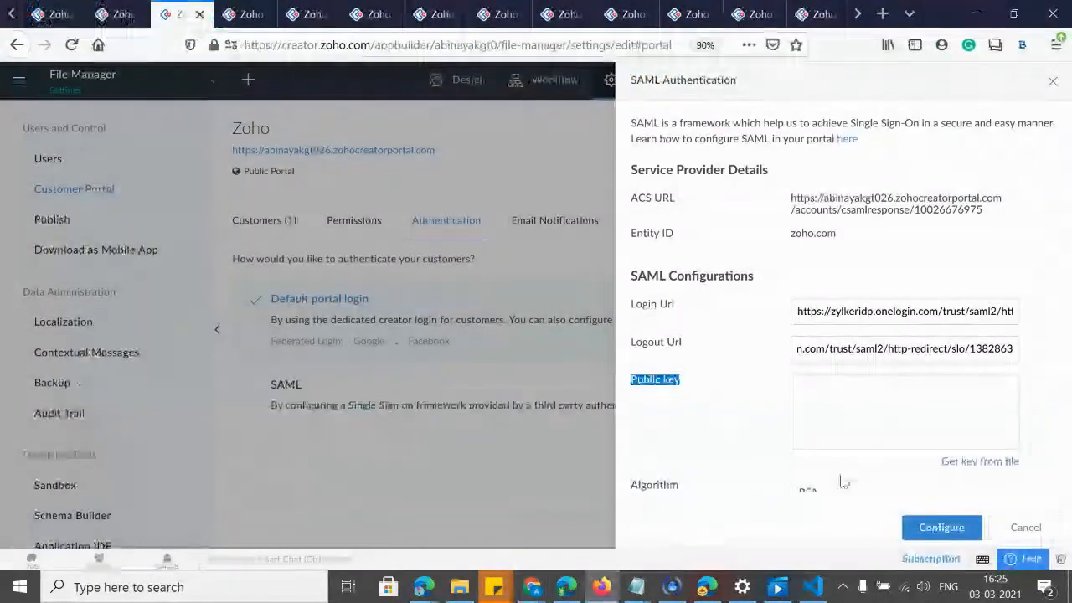
Load onelogin (6).pem as the public key, choose RSA, and configure SAML authentication.
{"action": "left_click", "coordinate": [959, 465]}
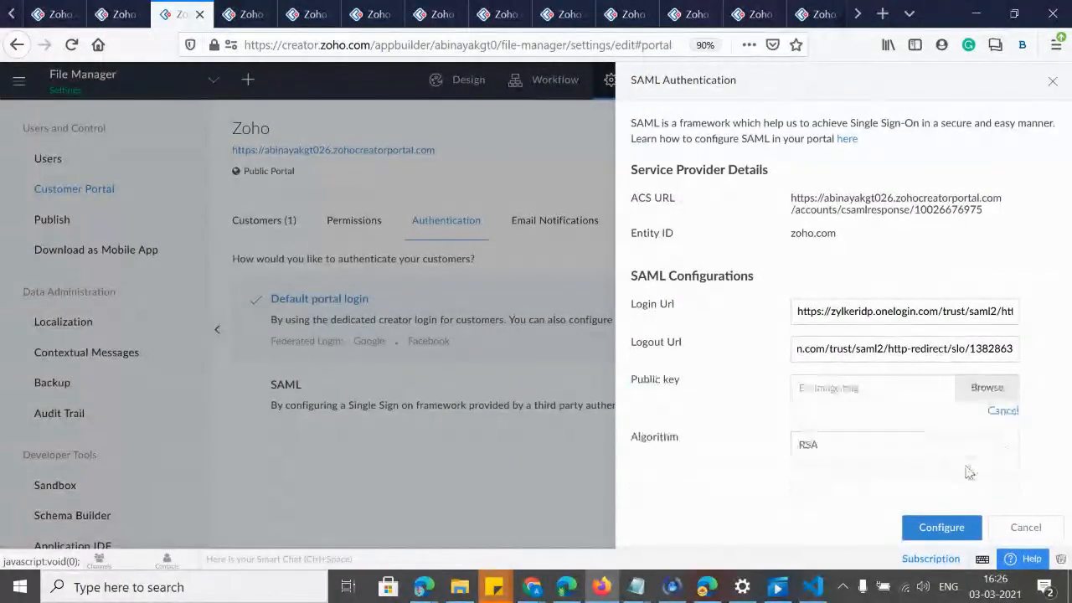
{"action": "left_click", "coordinate": [993, 390]}
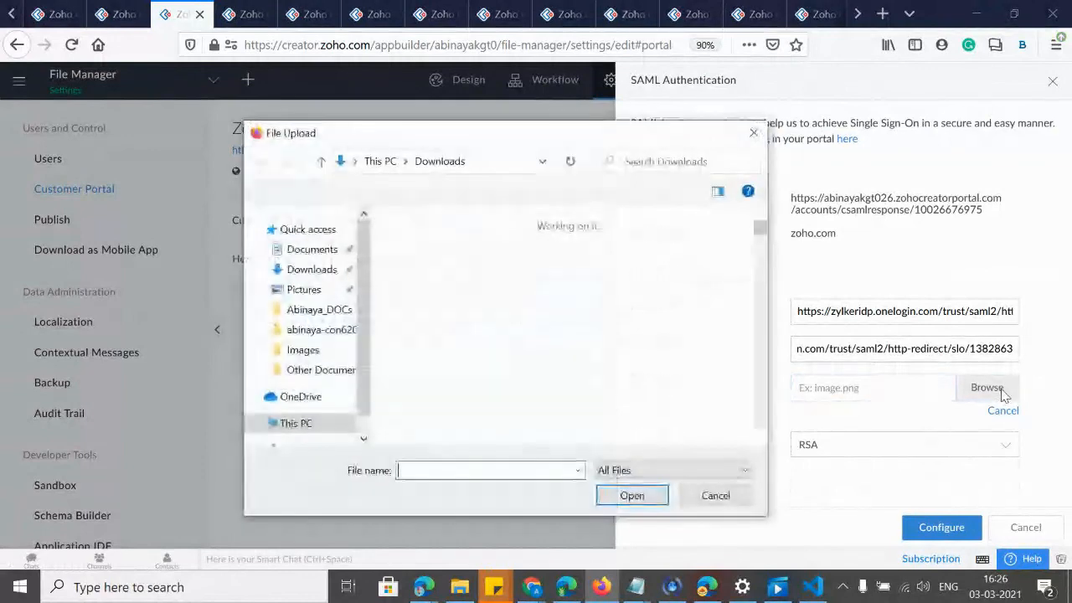
{"action": "left_click", "coordinate": [450, 358]}
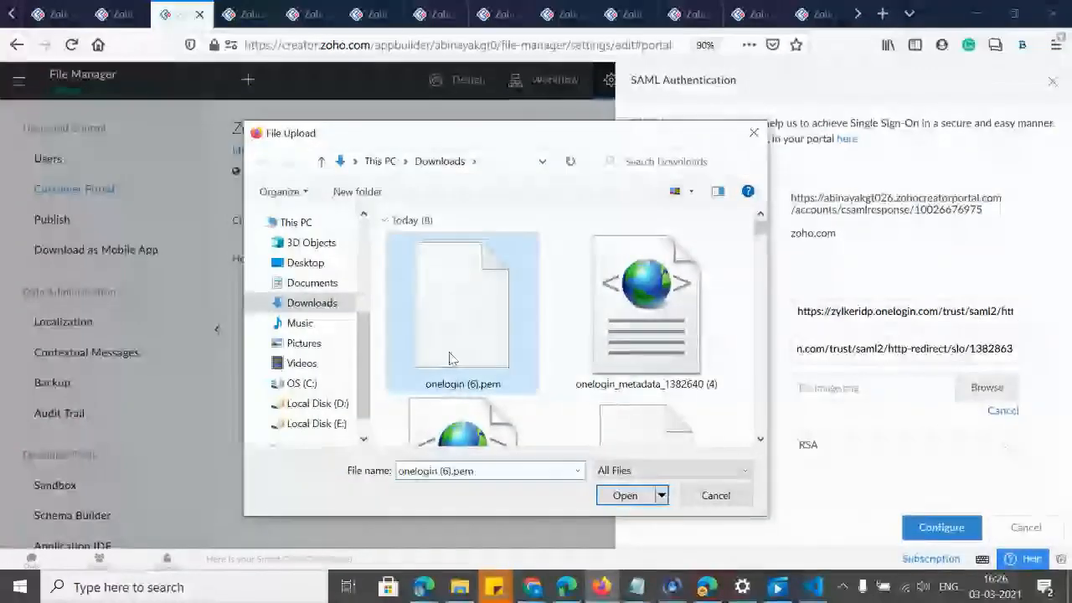
{"action": "double_click", "coordinate": [449, 359]}
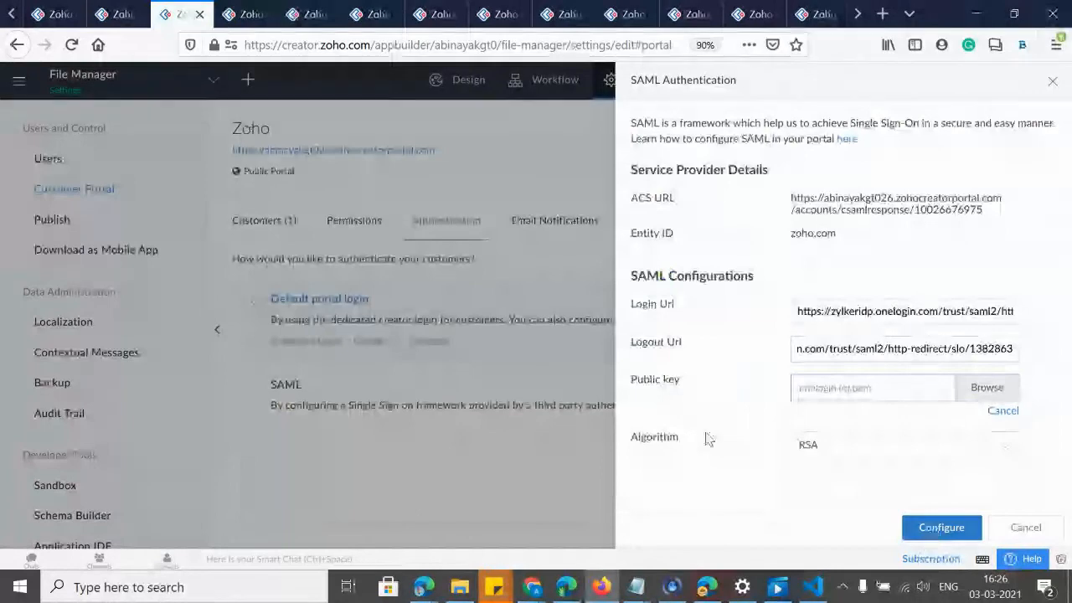
{"action": "left_click", "coordinate": [804, 453]}
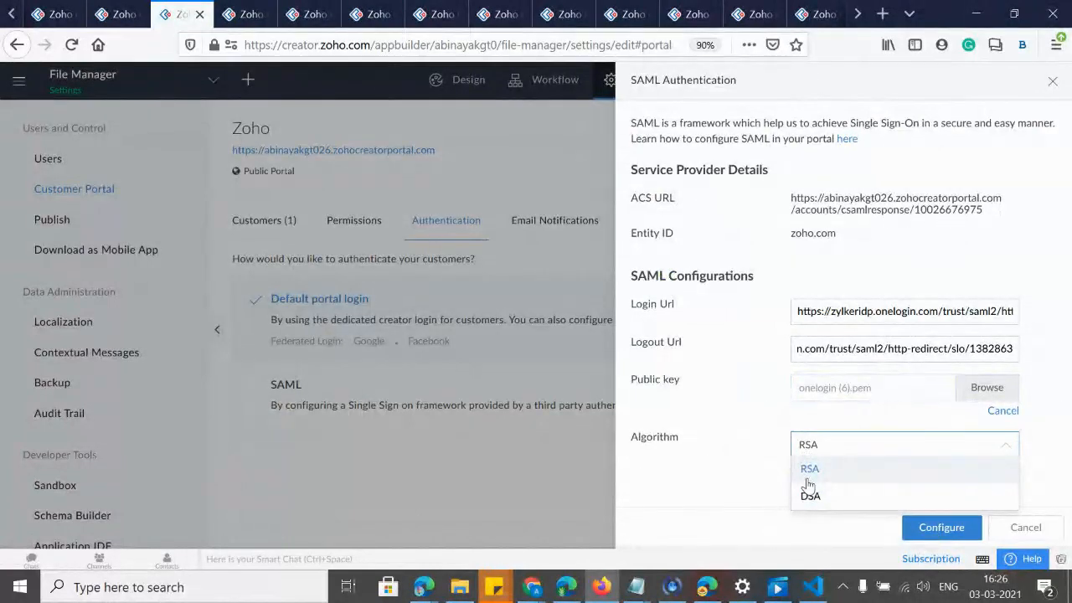
{"action": "left_click", "coordinate": [819, 476]}
{"action": "left_click", "coordinate": [941, 531]}
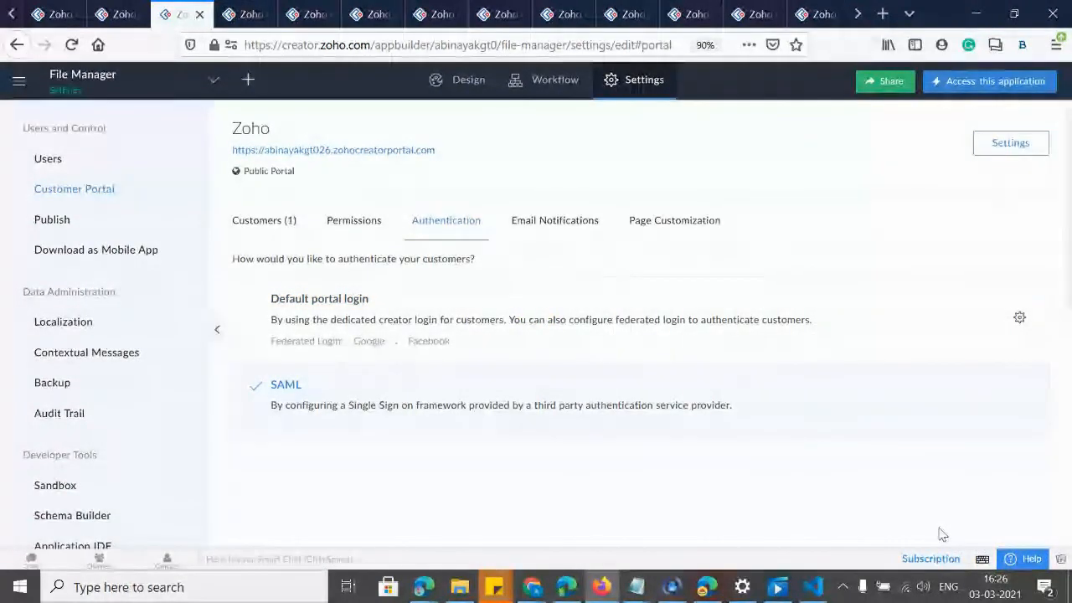
{"action": "key", "text": "alt+Tab"}
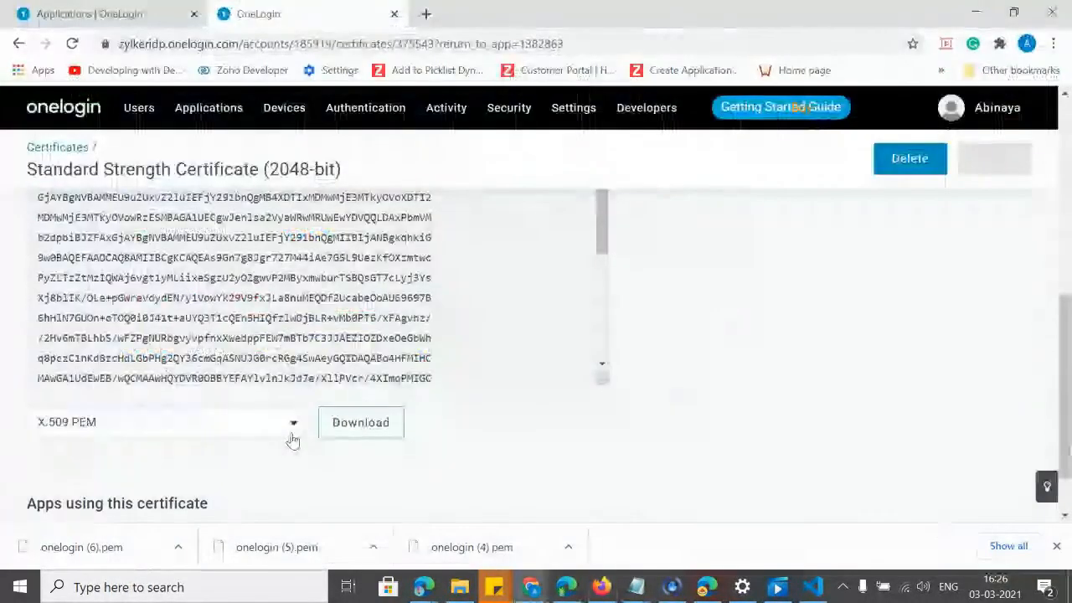
Give the test user a File Manager application login in OneLogin and save it.
{"action": "scroll", "coordinate": [297, 377], "scroll_direction": "up", "scroll_amount": 5}
{"action": "mouse_move", "coordinate": [136, 106]}
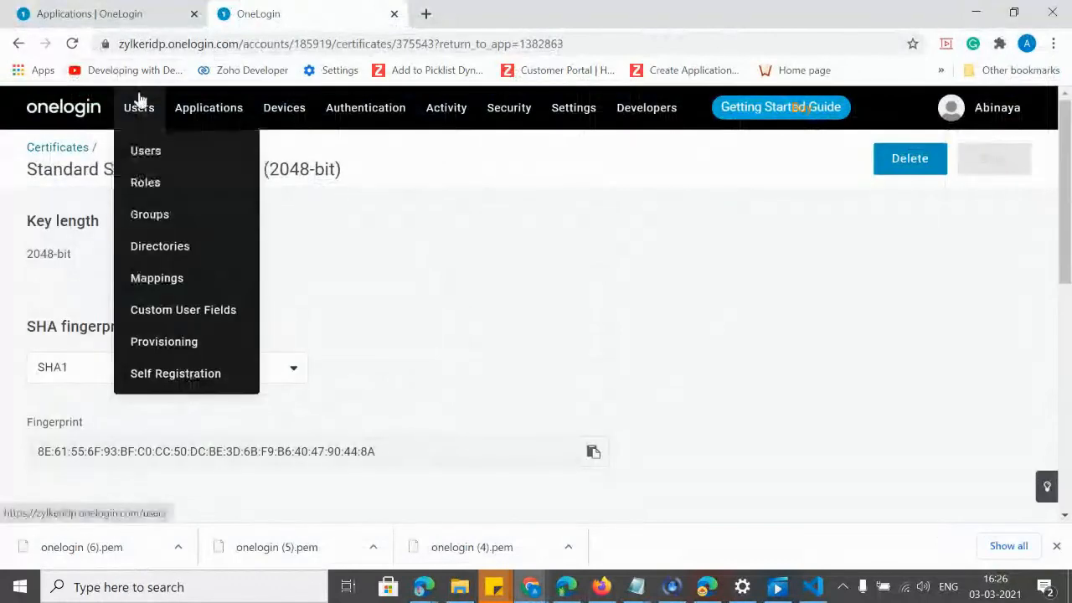
{"action": "left_click", "coordinate": [144, 163]}
{"action": "mouse_move", "coordinate": [208, 107]}
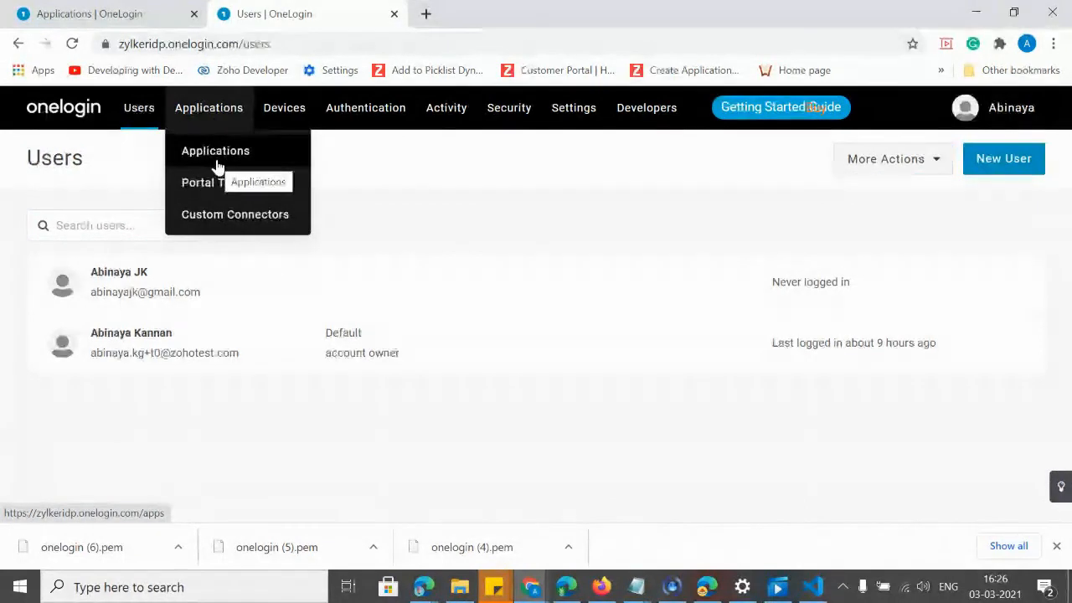
{"action": "left_click", "coordinate": [110, 268]}
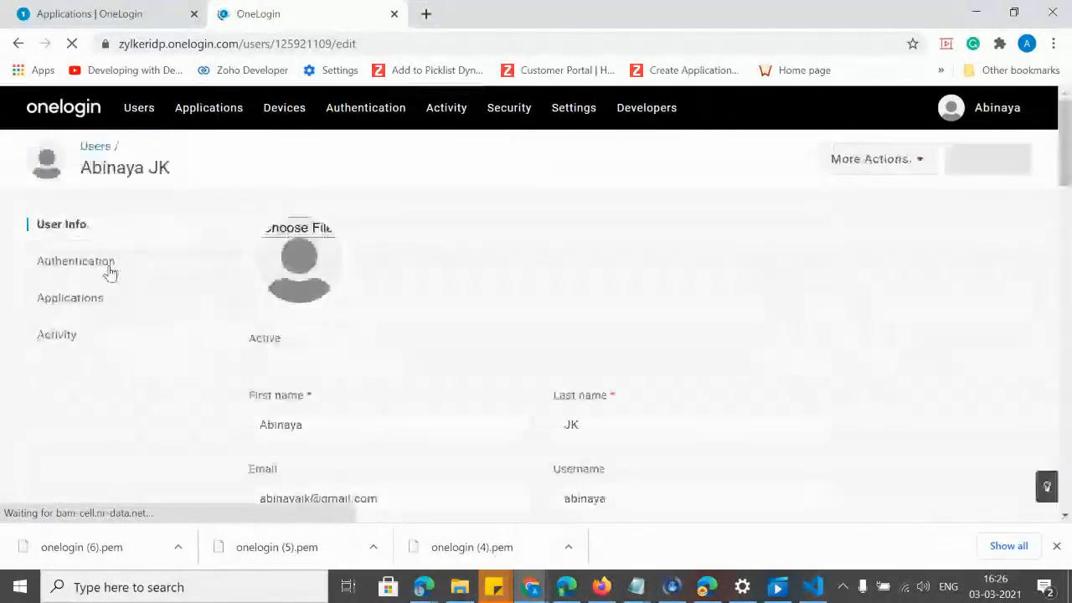
{"action": "left_click", "coordinate": [67, 309]}
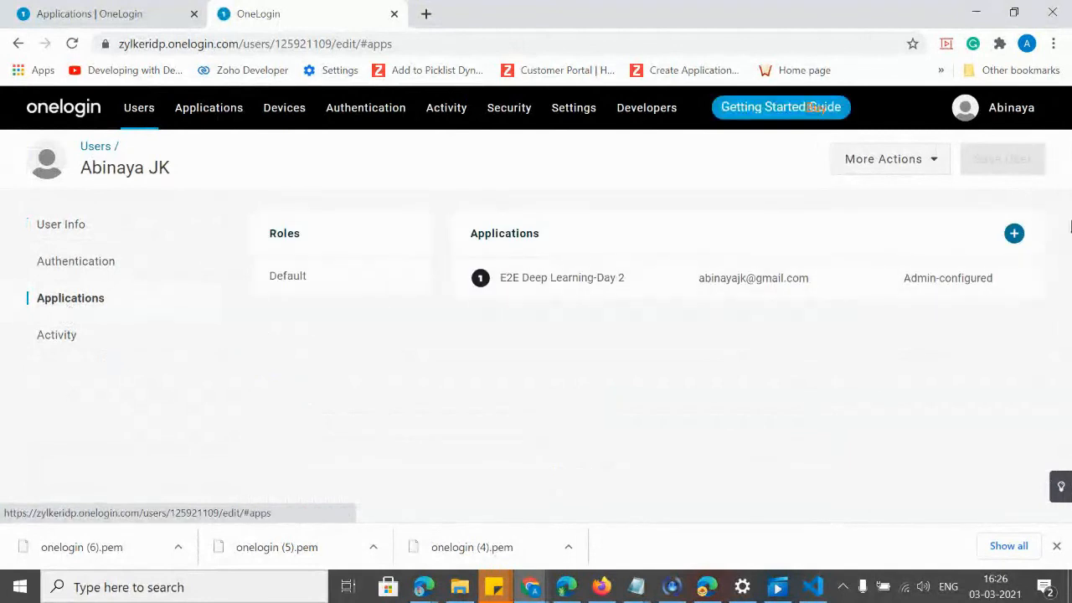
{"action": "left_click", "coordinate": [1013, 236]}
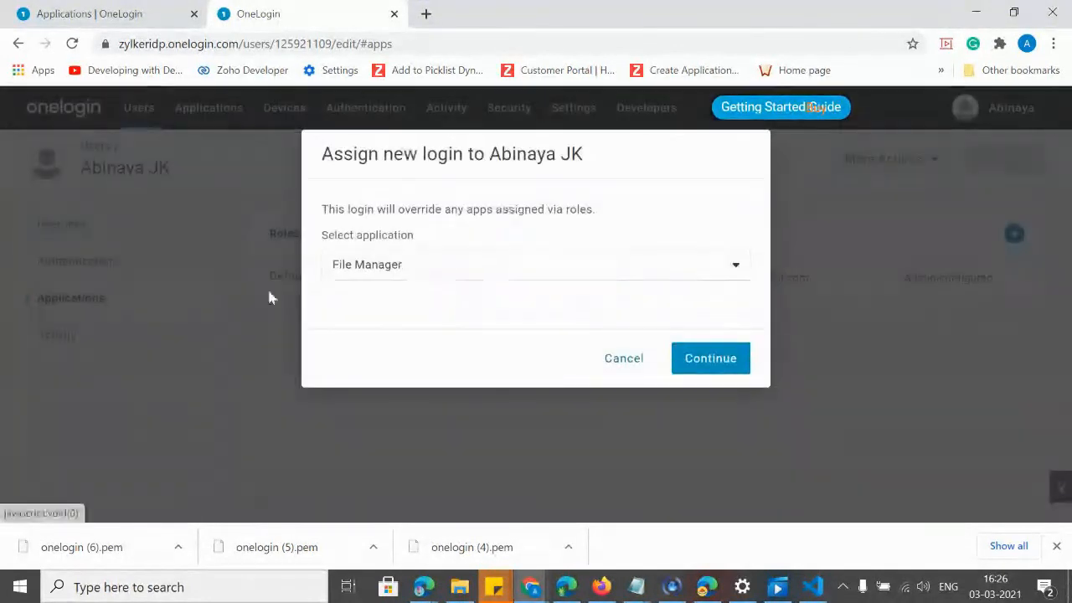
{"action": "left_click", "coordinate": [723, 357]}
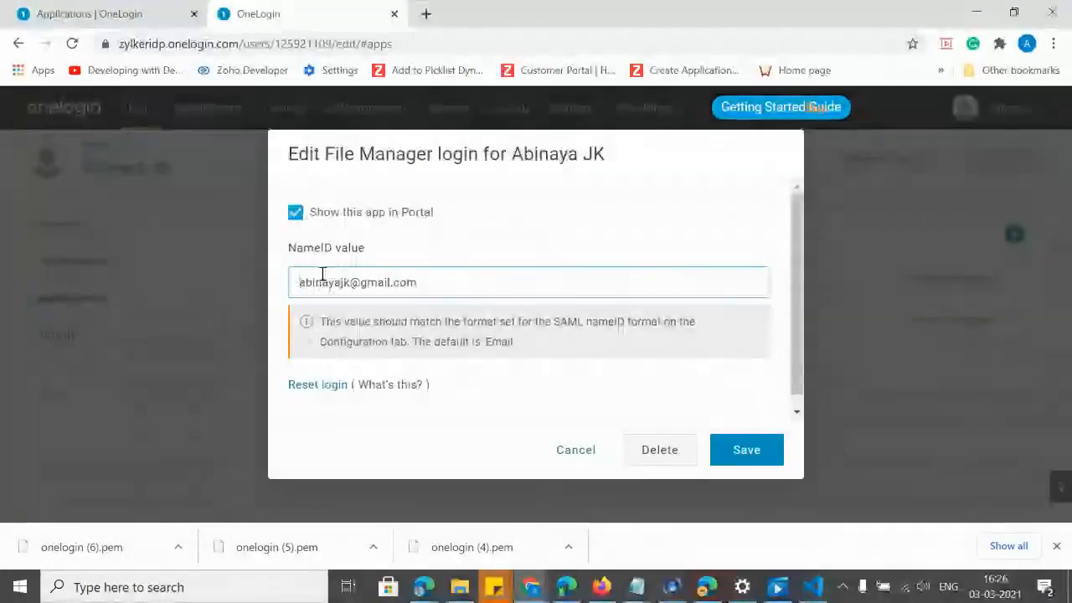
{"action": "left_click", "coordinate": [743, 453]}
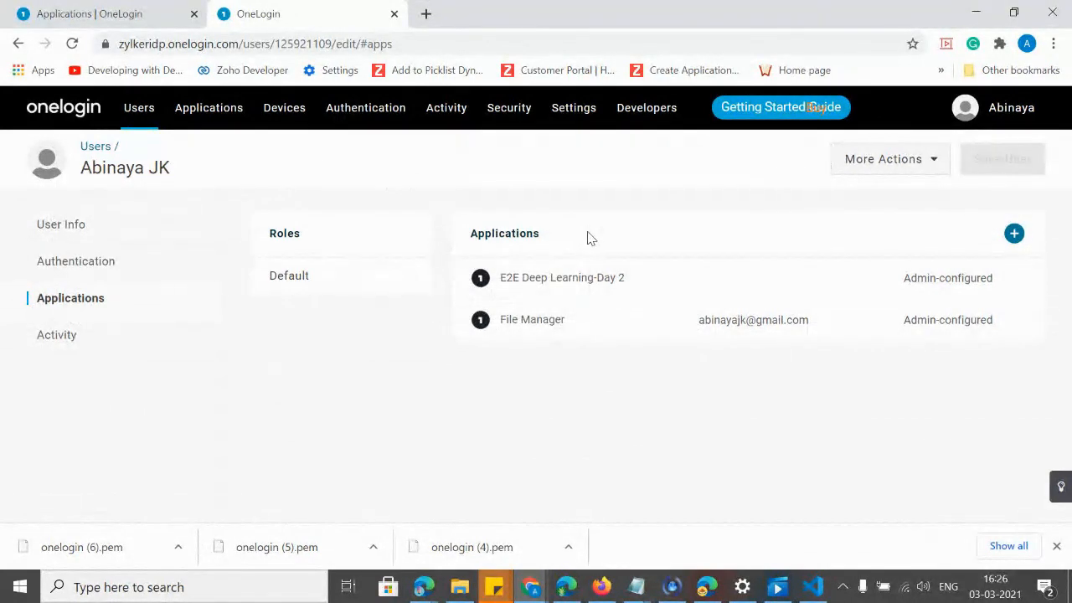
Back in Zoho Creator, select the portal's name and URL in the portal settings.
{"action": "key", "text": "alt+Tab"}
{"action": "left_click_drag", "start_coordinate": [232, 134], "coordinate": [433, 153]}
{"action": "left_click", "coordinate": [491, 163]}
Select the customer portal's name and full URL in the portal settings.
{"action": "left_click", "coordinate": [437, 154]}
{"action": "right_click", "coordinate": [411, 153]}
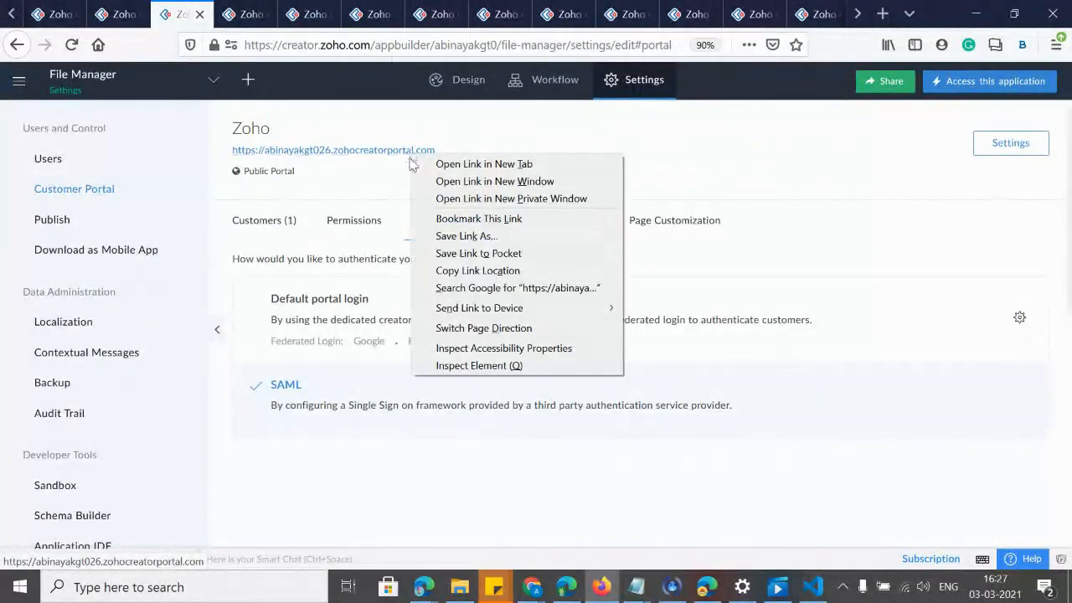
{"action": "left_click", "coordinate": [660, 159]}
{"action": "left_click_drag", "start_coordinate": [230, 161], "coordinate": [312, 151]}
{"action": "left_click", "coordinate": [462, 149]}
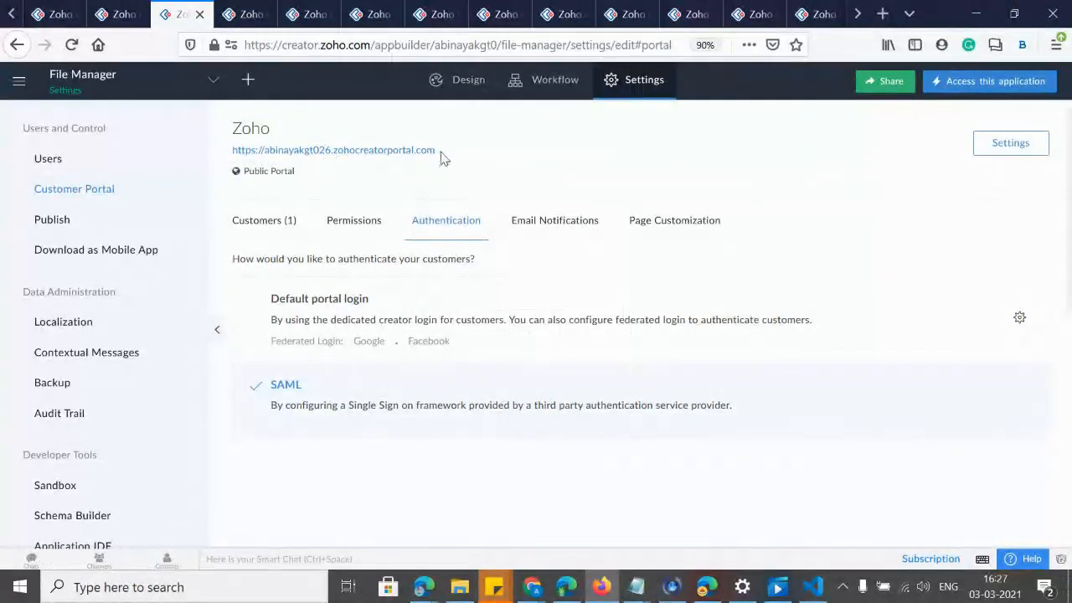
{"action": "left_click_drag", "start_coordinate": [230, 126], "coordinate": [441, 159]}
{"action": "key", "text": "ctrl+c"}
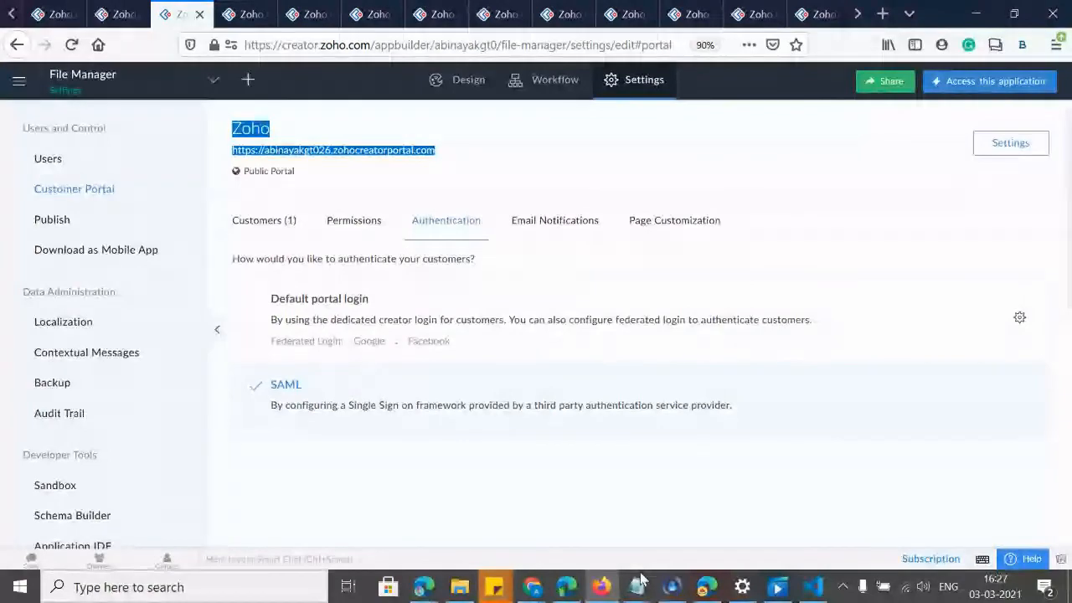
Paste the portal name and URL into Notepad below the existing notes.
{"action": "mouse_move", "coordinate": [639, 583]}
{"action": "left_click", "coordinate": [680, 513]}
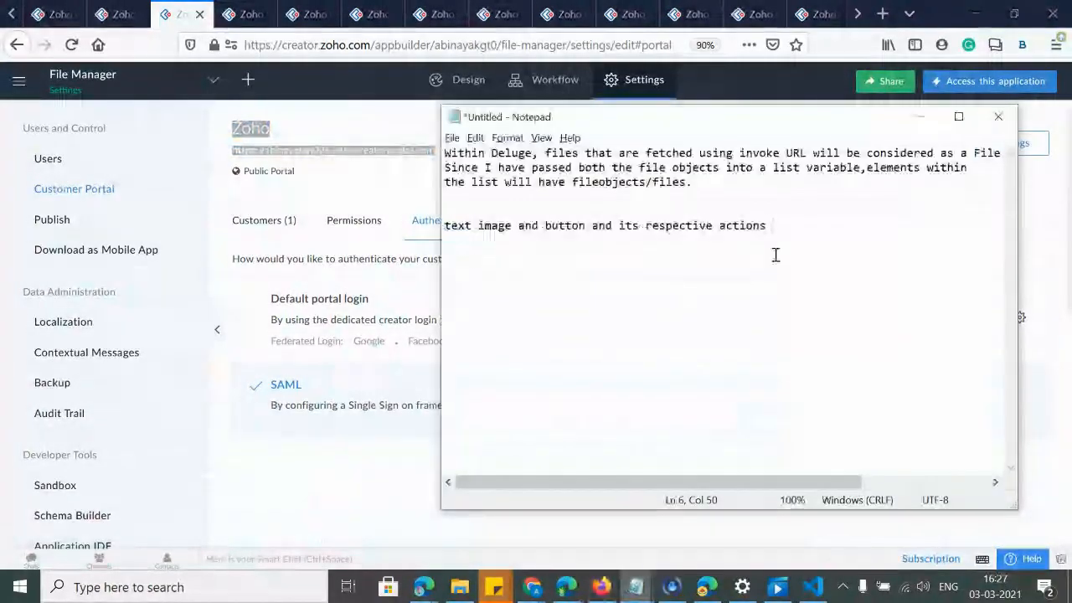
{"action": "left_click", "coordinate": [777, 262]}
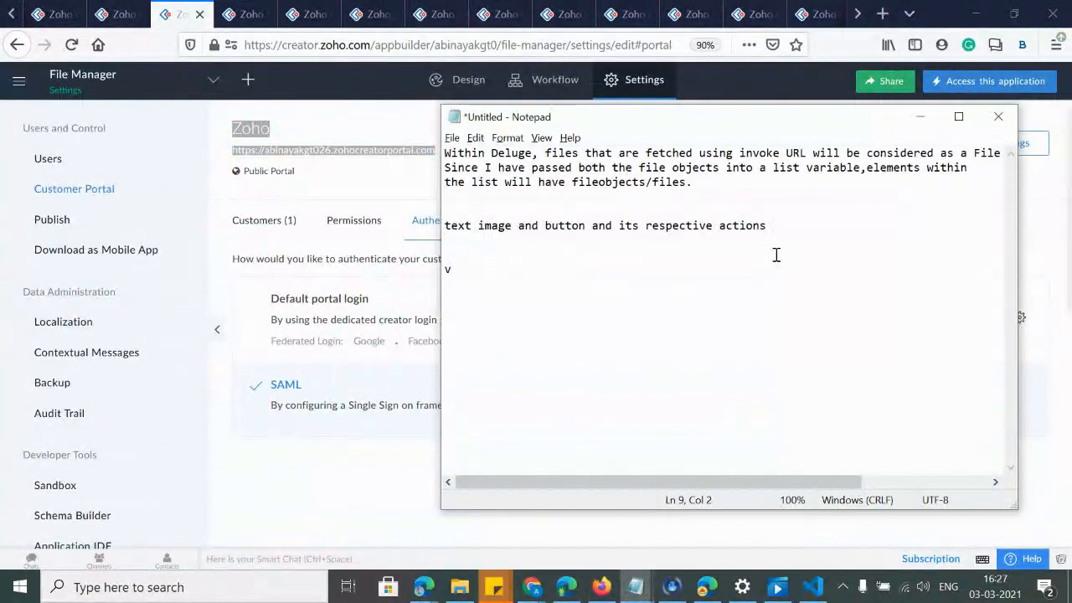
{"action": "type", "text": "v"}
{"action": "key", "text": "BackSpace"}
{"action": "key", "text": "ctrl+v"}
{"action": "left_click", "coordinate": [443, 286]}
{"action": "left_click_drag", "start_coordinate": [444, 285], "coordinate": [780, 295]}
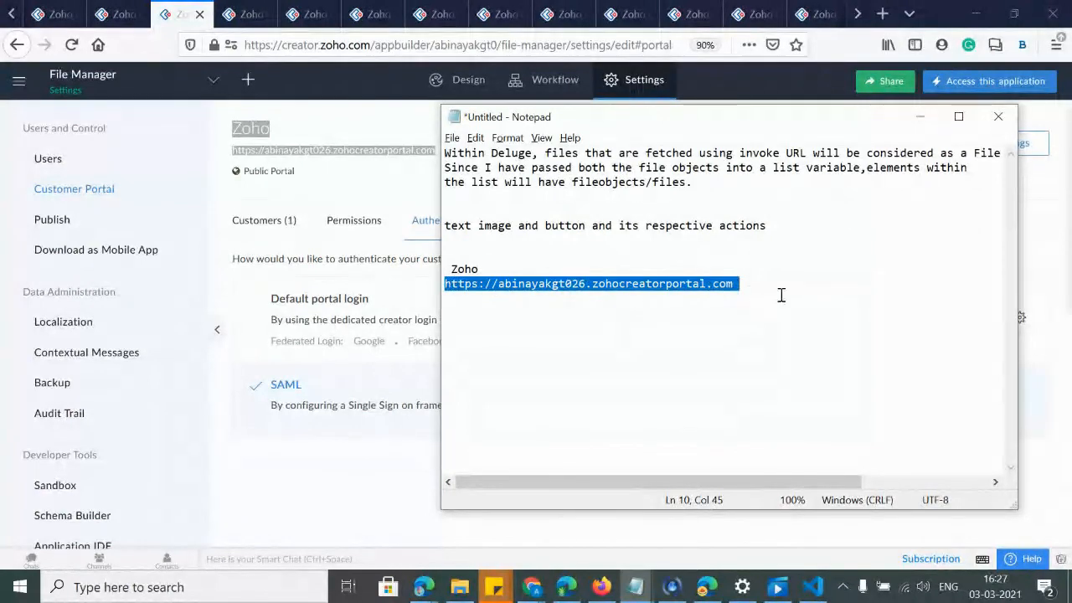
{"action": "left_click", "coordinate": [920, 117]}
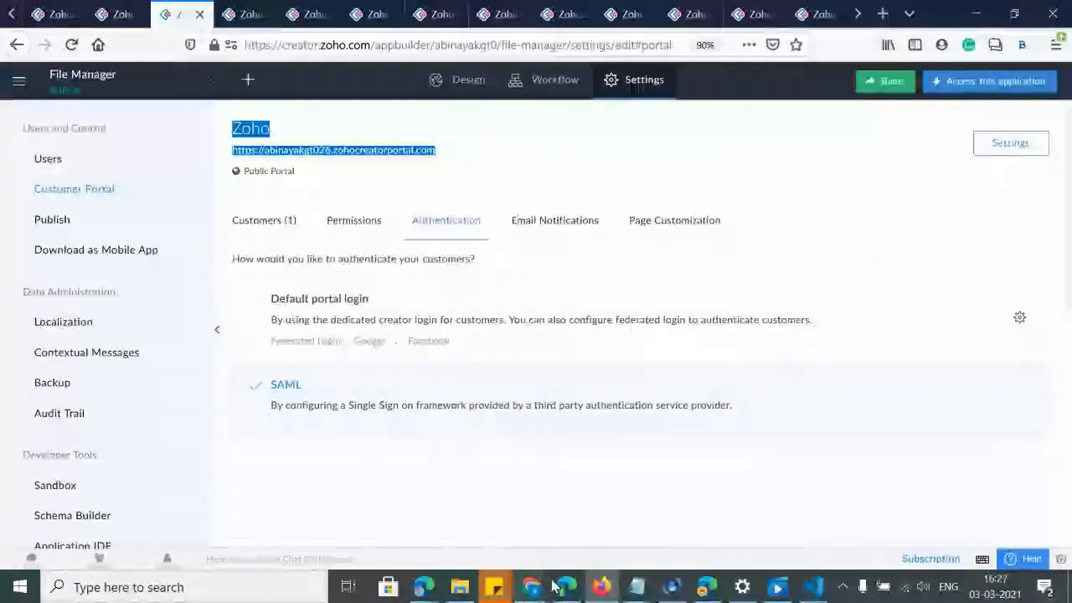
{"action": "mouse_move", "coordinate": [429, 590]}
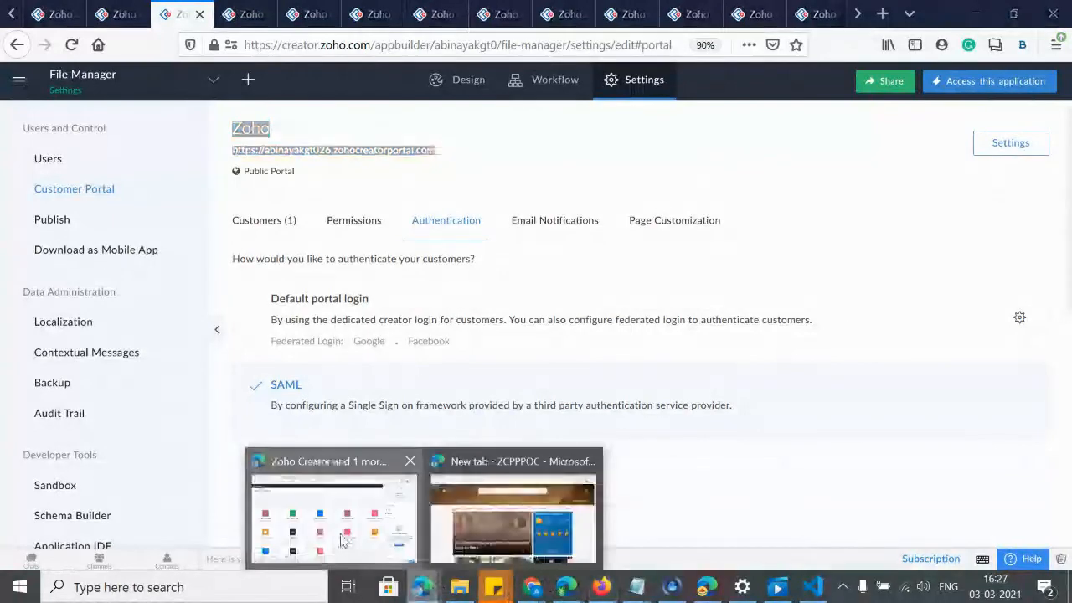
{"action": "left_click", "coordinate": [327, 511]}
Load the customer portal address in a new Edge tab, reaching the File Manager sign-in.
{"action": "left_click", "coordinate": [335, 17]}
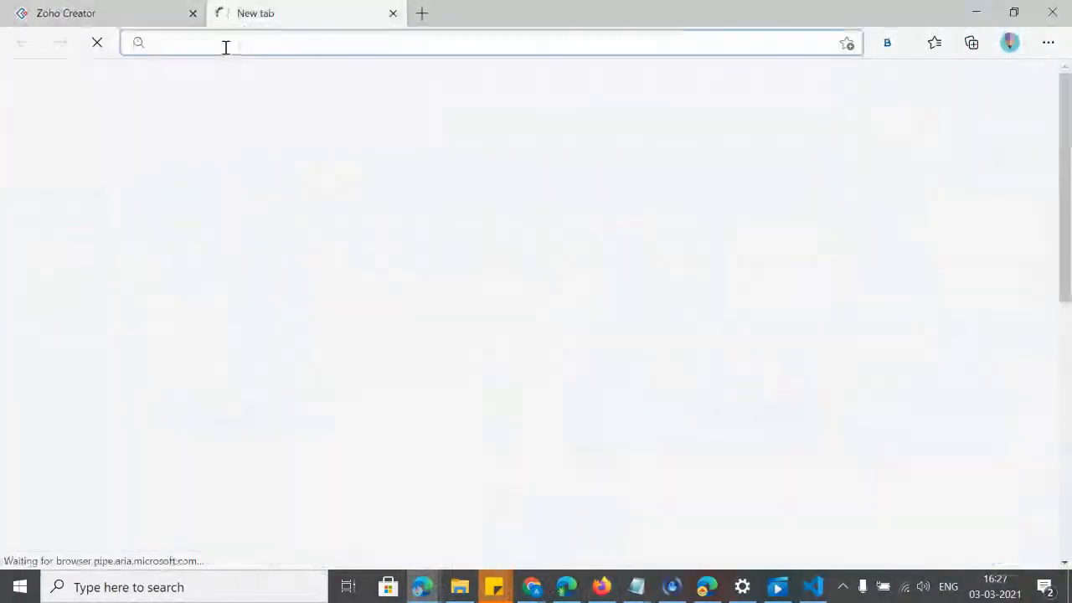
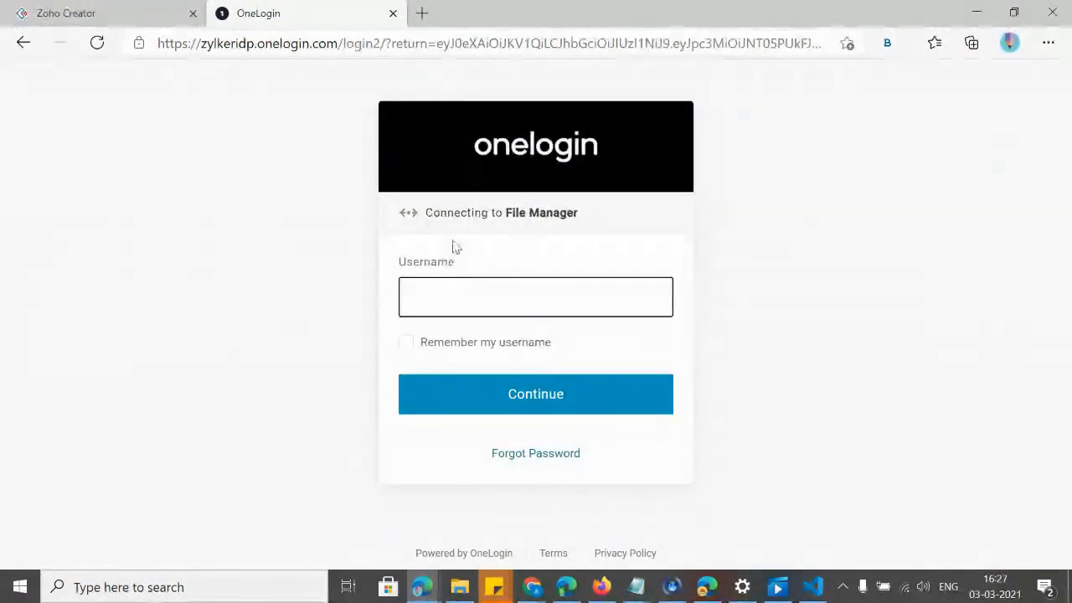
{"action": "left_click_drag", "start_coordinate": [503, 212], "coordinate": [592, 216]}
Enter the test user's username, tick Remember my username, and continue to the password step.
{"action": "left_click", "coordinate": [469, 304]}
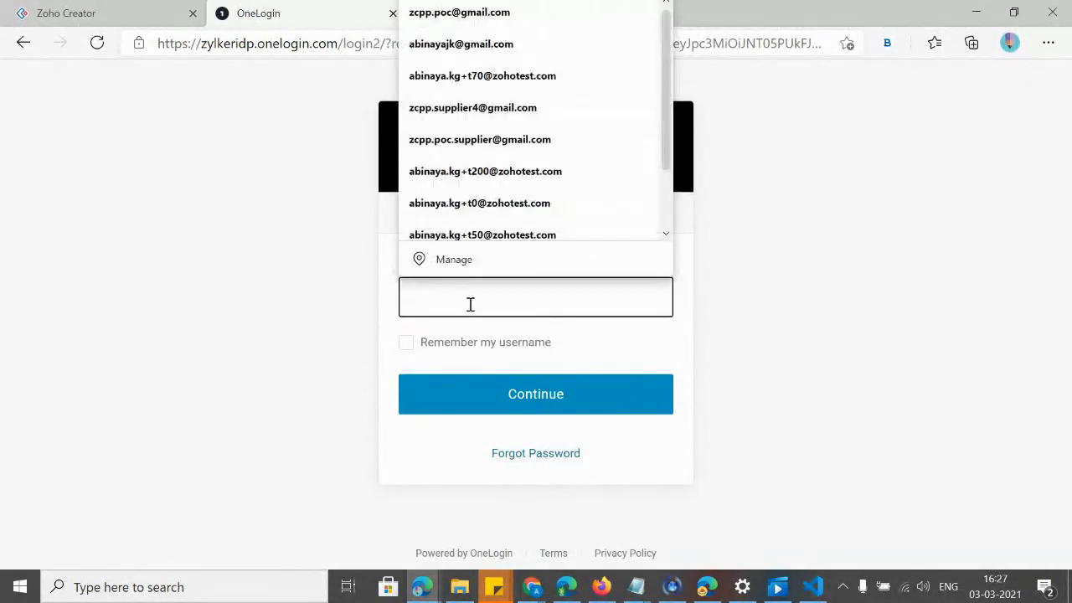
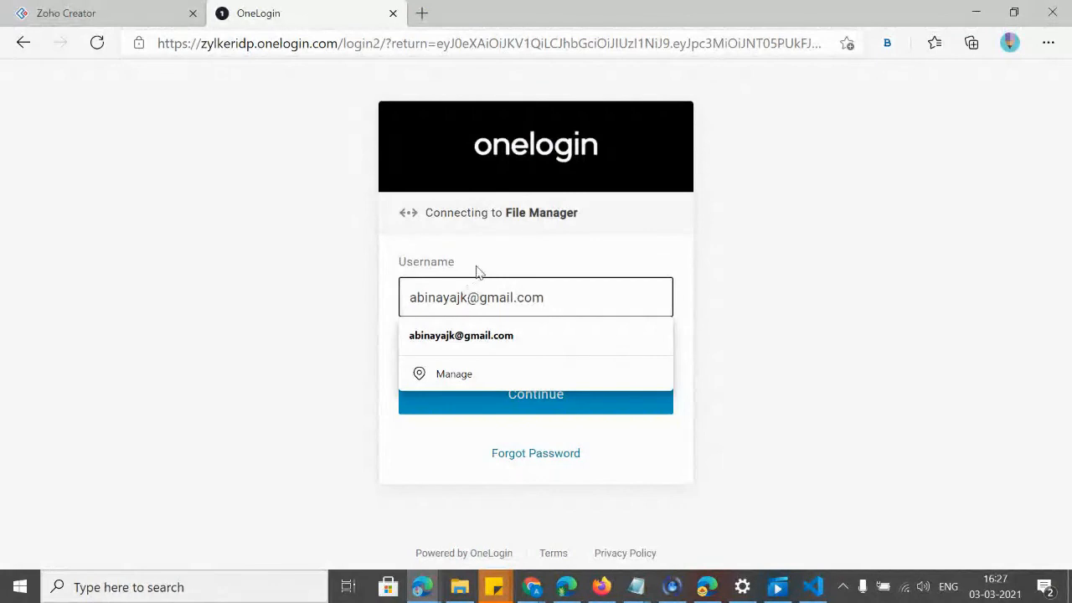
{"action": "left_click", "coordinate": [478, 270]}
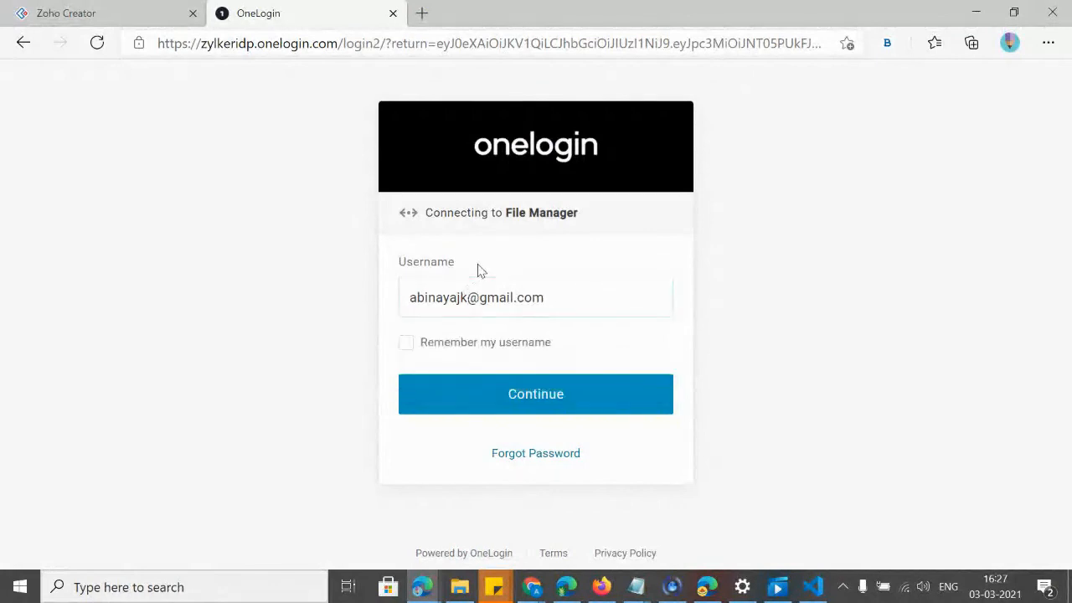
{"action": "left_click", "coordinate": [405, 348]}
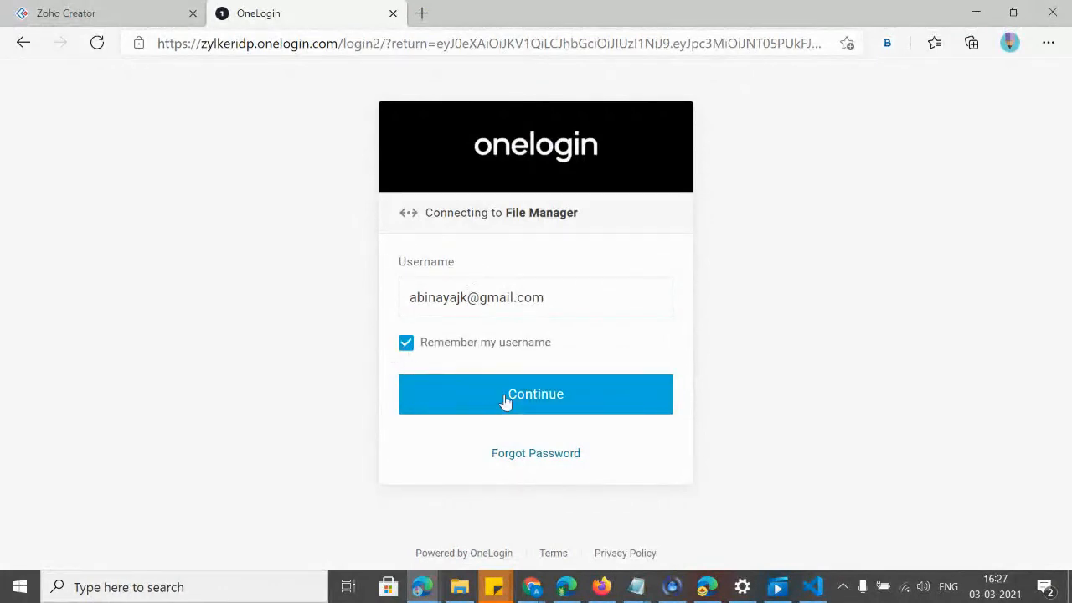
{"action": "left_click", "coordinate": [506, 400]}
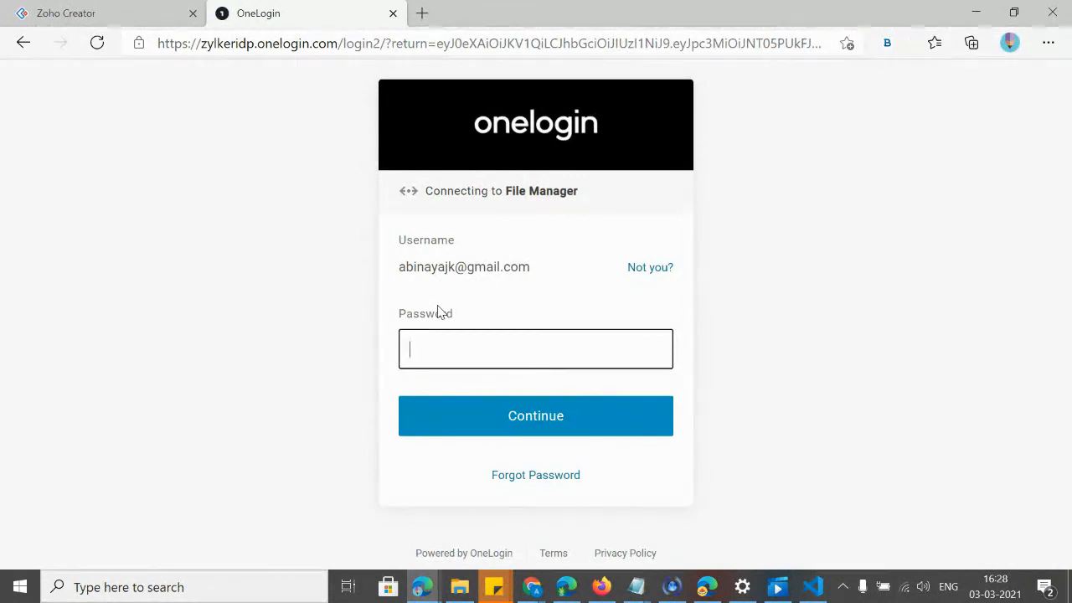
{"action": "key", "text": "alt+Tab"}
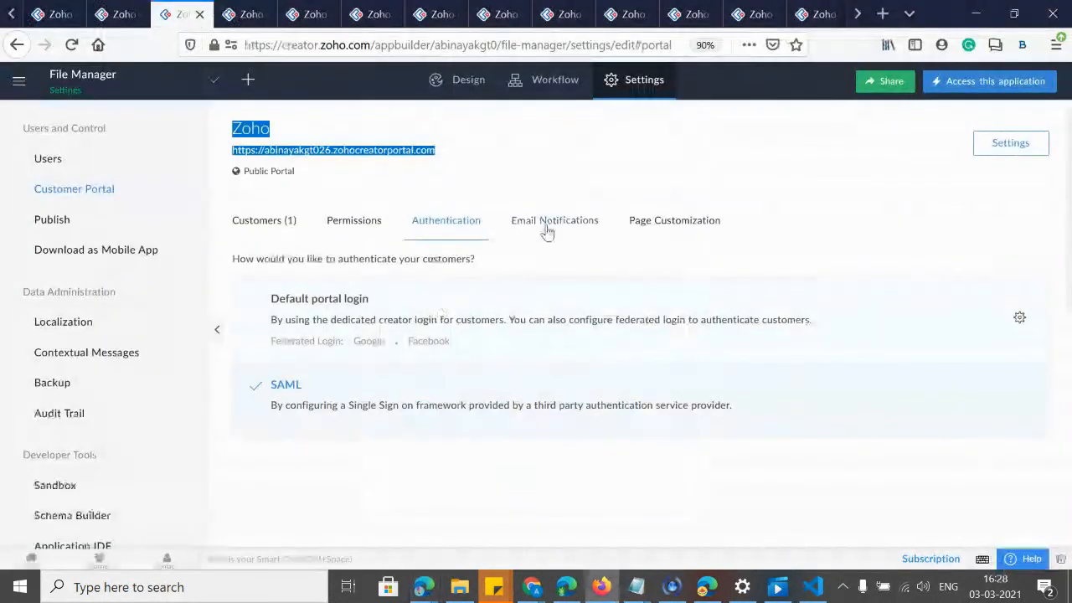
Review the Invitation email template and its Portal merge fields, then close the editor.
{"action": "left_click", "coordinate": [547, 225]}
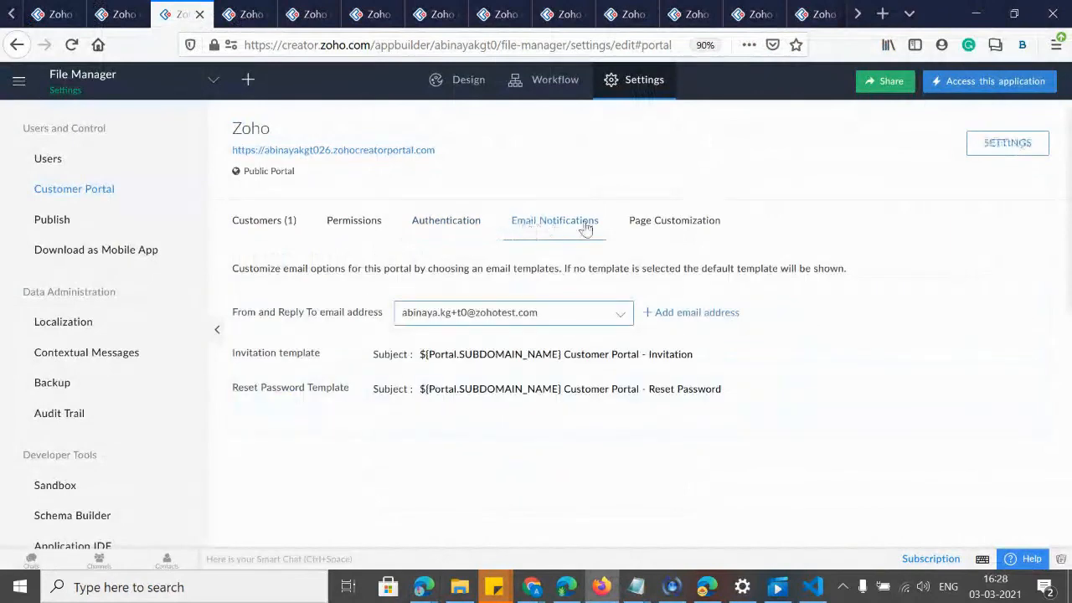
{"action": "left_click", "coordinate": [659, 221]}
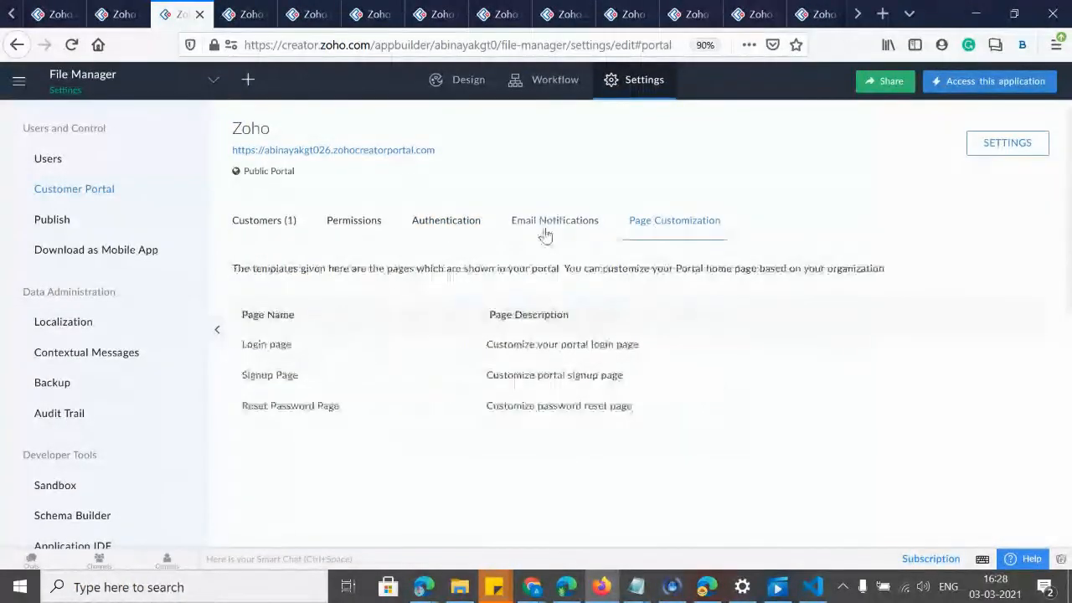
{"action": "left_click", "coordinate": [546, 234]}
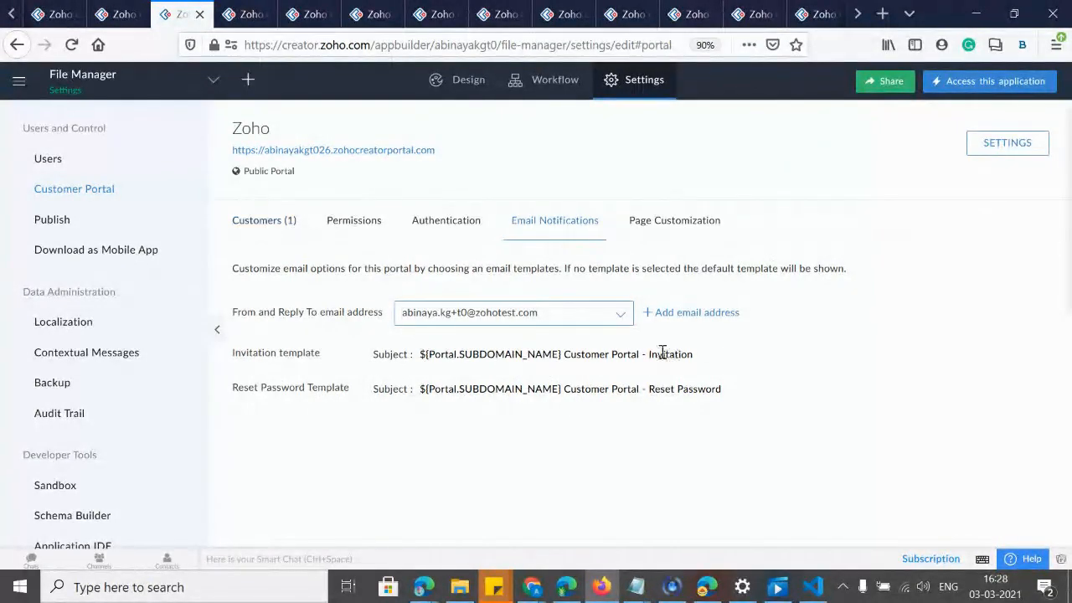
{"action": "left_click", "coordinate": [713, 355]}
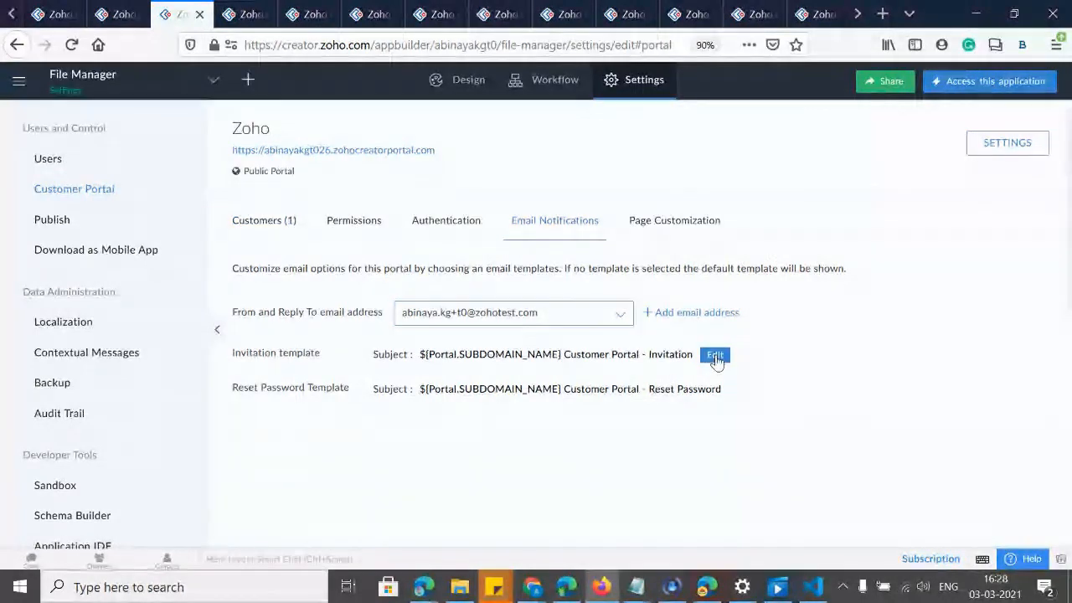
{"action": "scroll", "coordinate": [558, 426], "scroll_direction": "down", "scroll_amount": 2}
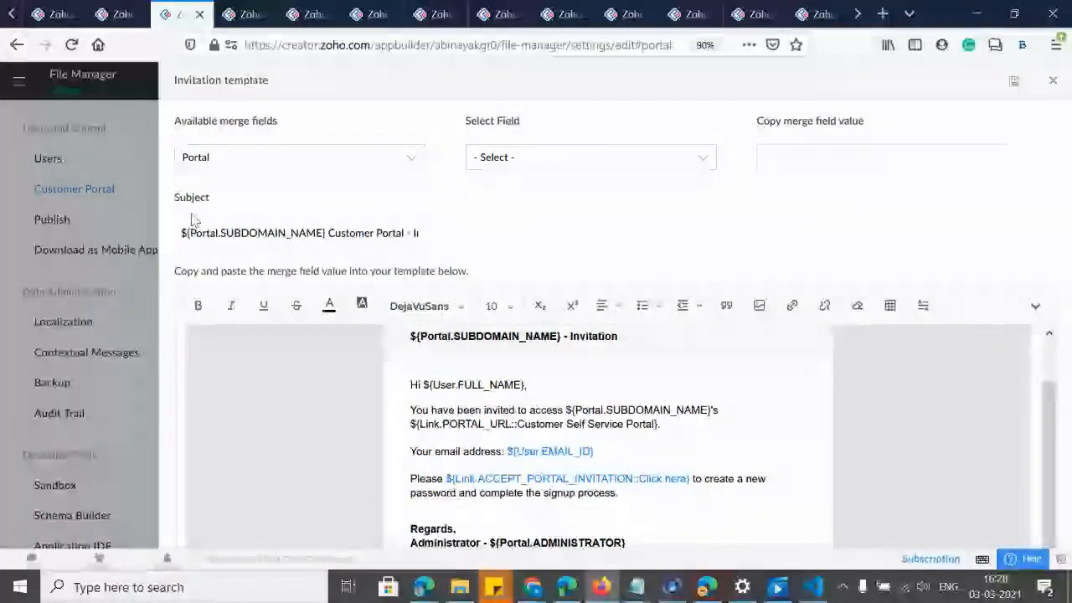
{"action": "left_click", "coordinate": [203, 167]}
{"action": "left_click", "coordinate": [495, 156]}
{"action": "left_click", "coordinate": [494, 156]}
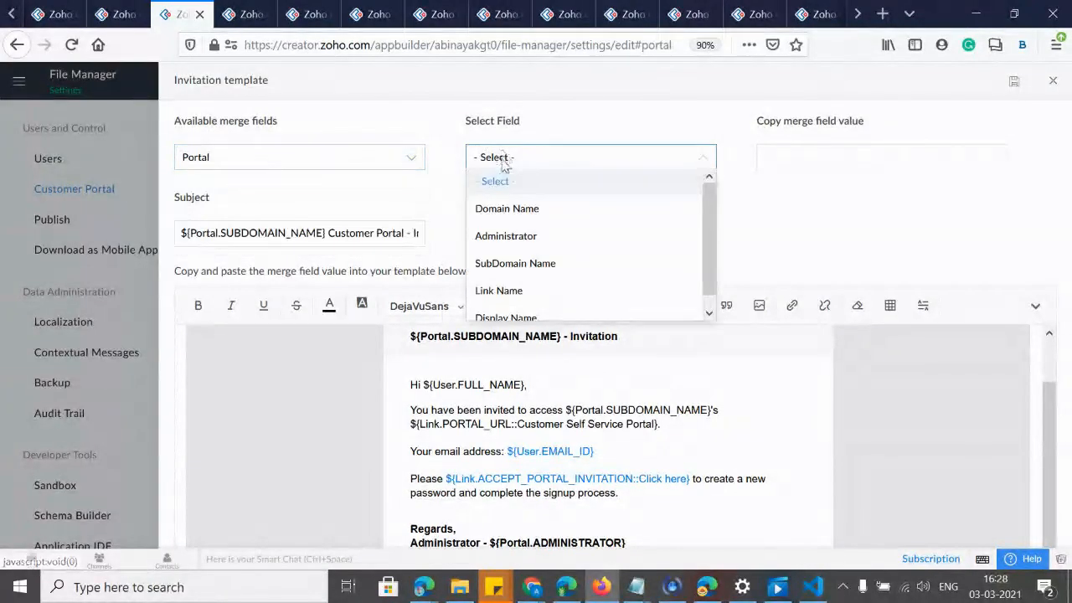
{"action": "left_click", "coordinate": [844, 219]}
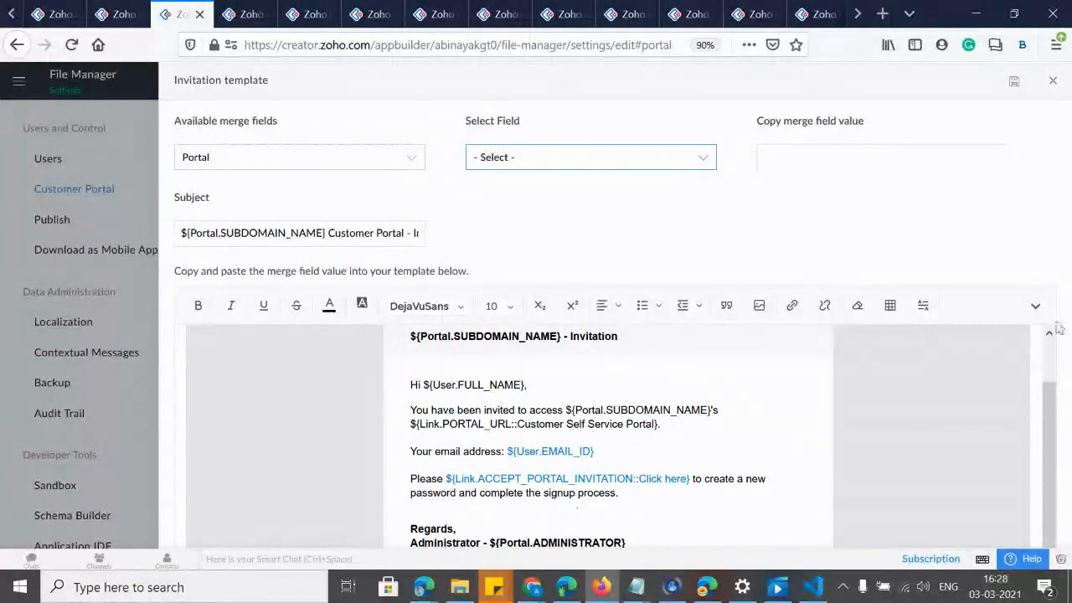
{"action": "mouse_move", "coordinate": [1053, 402]}
{"action": "left_mouse_down"}
{"action": "mouse_move", "coordinate": [1063, 365]}
{"action": "mouse_move", "coordinate": [1057, 407]}
{"action": "left_mouse_up"}
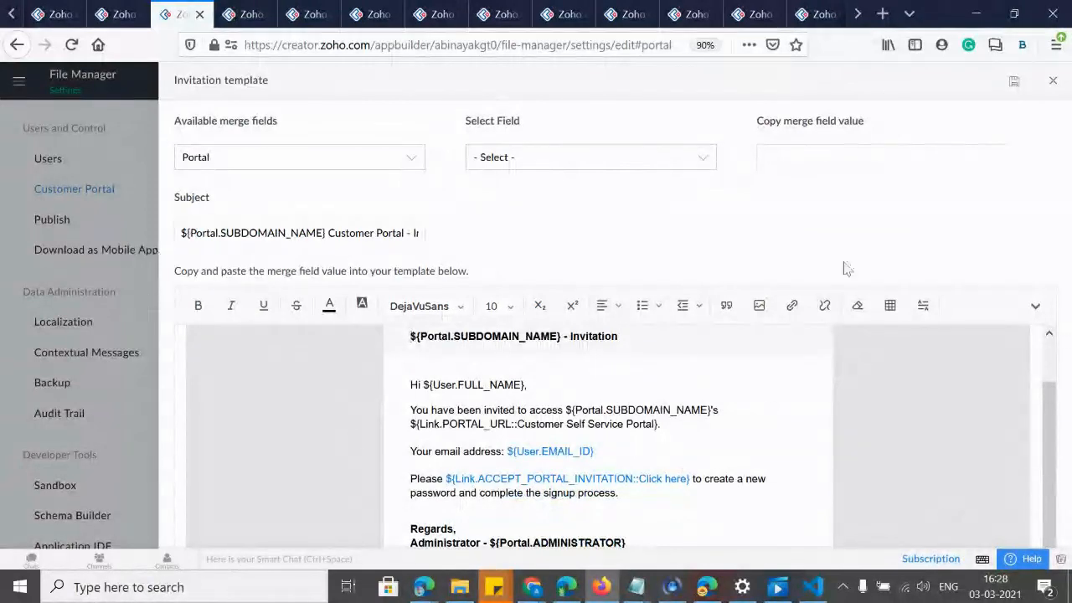
{"action": "left_click", "coordinate": [1053, 81]}
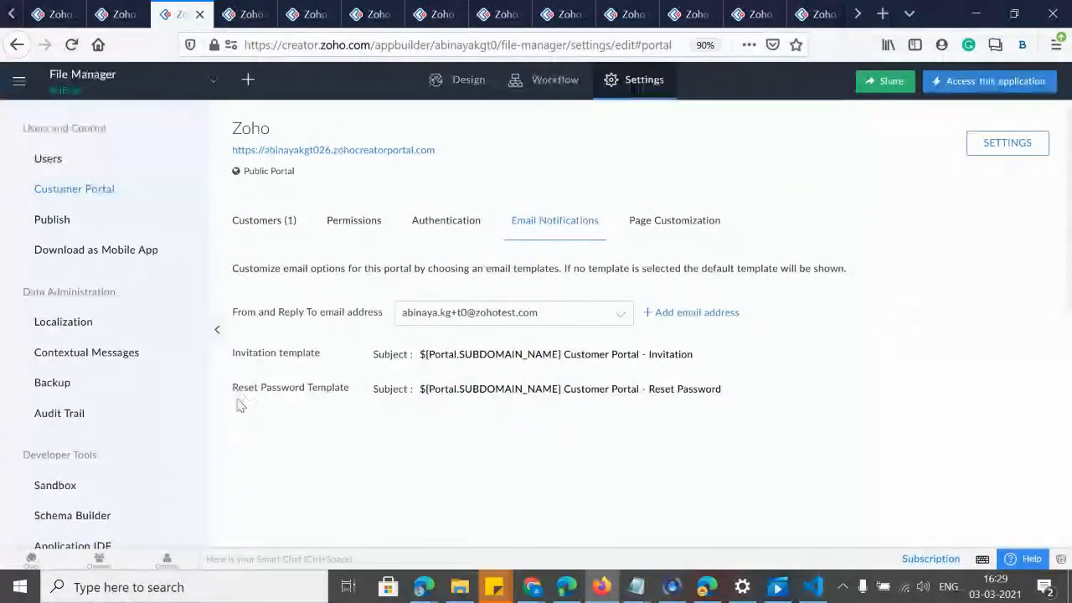
Review the Reset Password Template's default subject and body, then close it.
{"action": "mouse_move", "coordinate": [664, 402]}
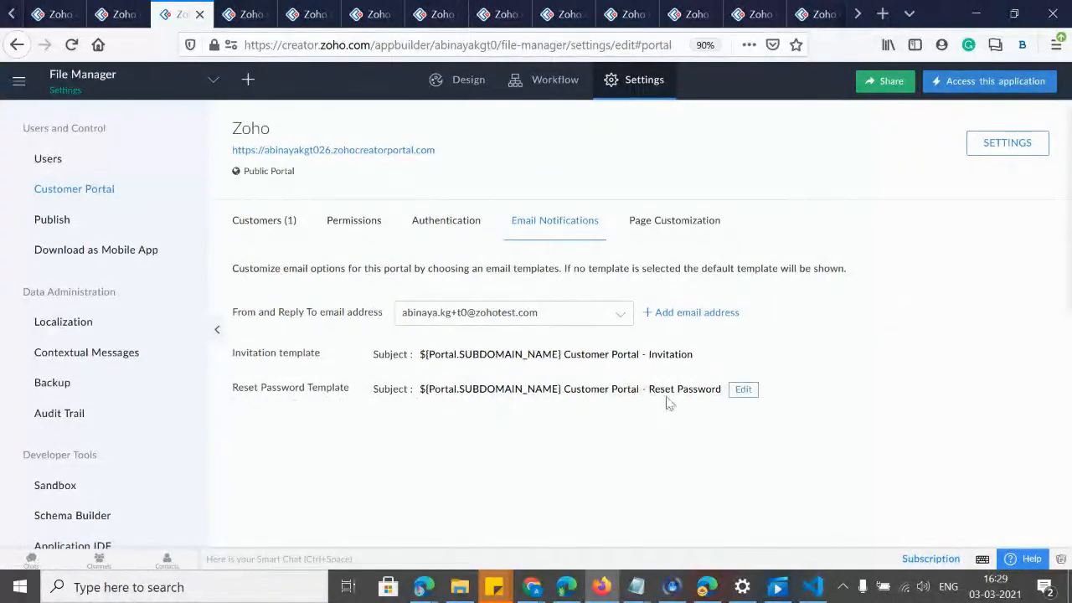
{"action": "left_click", "coordinate": [743, 390]}
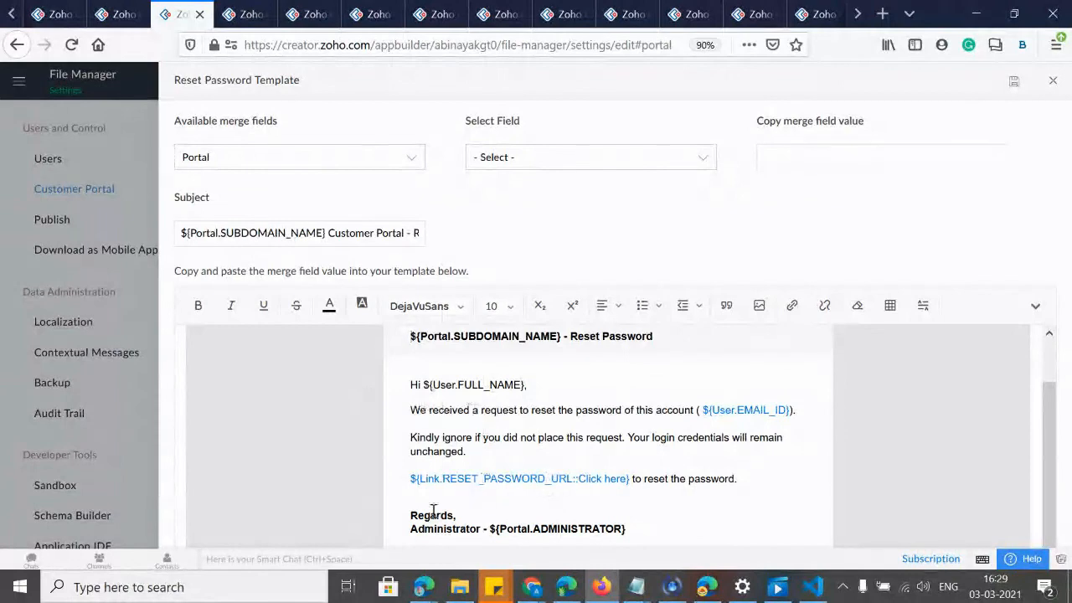
{"action": "left_click", "coordinate": [1052, 79]}
Open the portal's Login page in the Page Customization editor.
{"action": "left_click", "coordinate": [654, 234]}
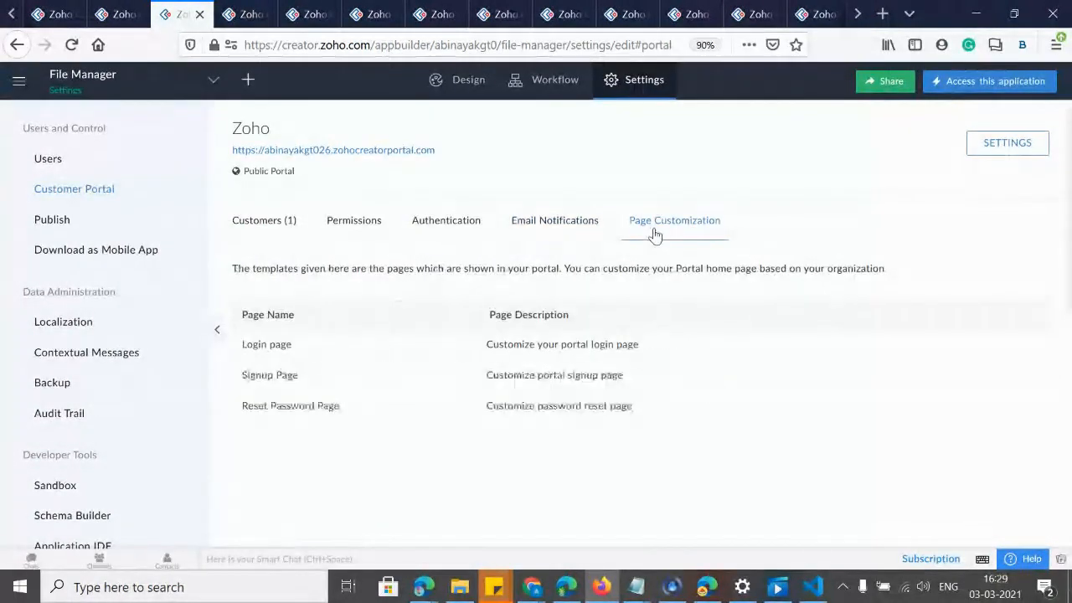
{"action": "mouse_move", "coordinate": [299, 371]}
{"action": "mouse_move", "coordinate": [263, 412]}
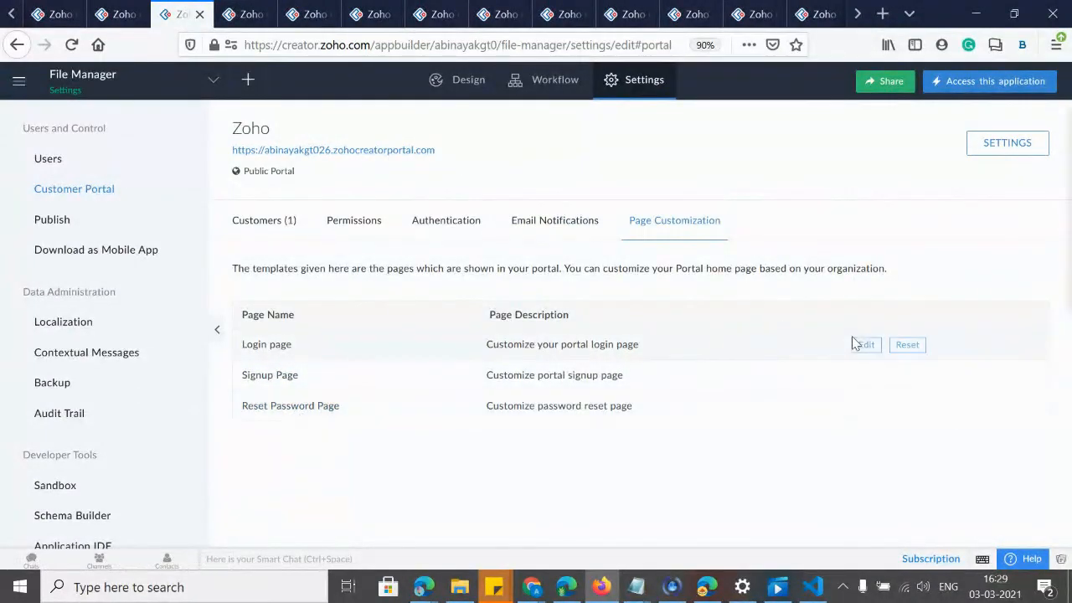
{"action": "left_click", "coordinate": [864, 344]}
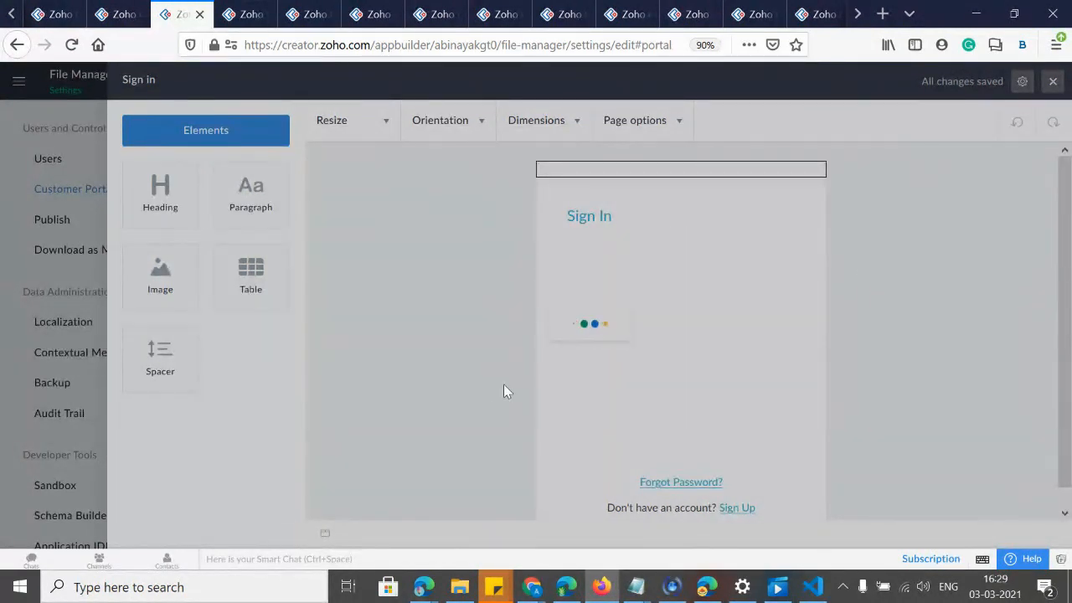
Move through the browser tabs to the Custom approval workflows tab.
{"action": "left_click", "coordinate": [123, 15]}
{"action": "key", "text": "ctrl+Tab"}
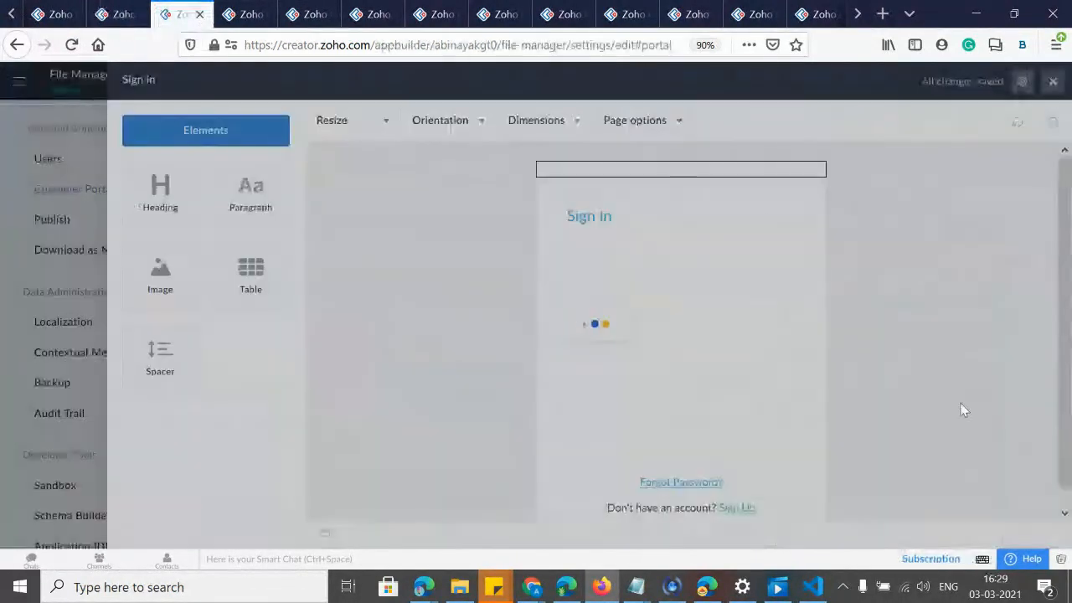
{"action": "left_click", "coordinate": [6, 15]}
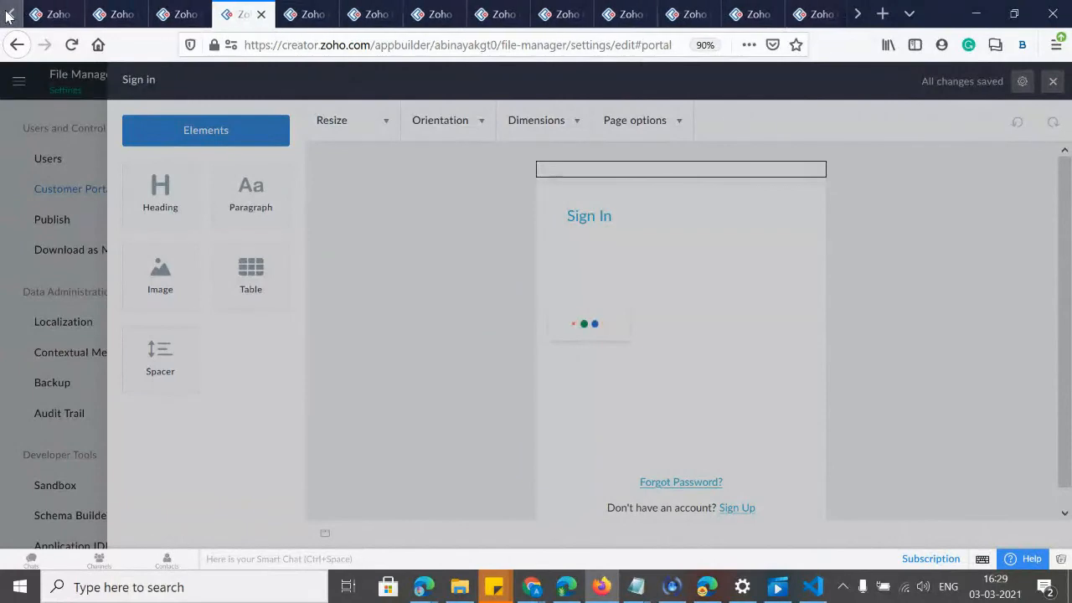
{"action": "left_click", "coordinate": [103, 15]}
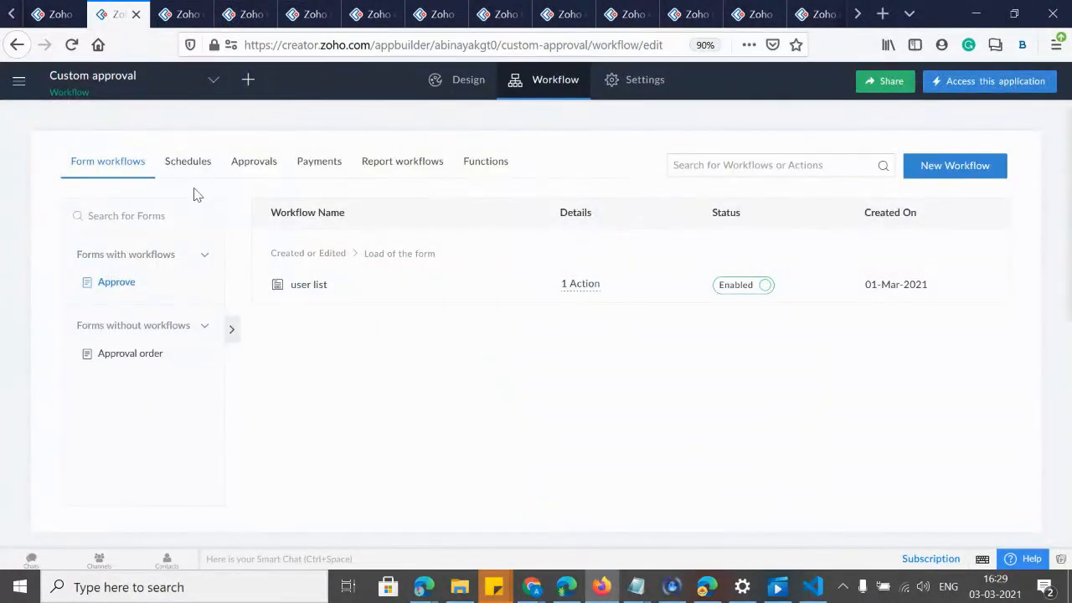
Open the LookupConcept app's Customer Portal Settings, showing its enabled Public portal.
{"action": "left_click", "coordinate": [172, 15]}
{"action": "left_click", "coordinate": [241, 14]}
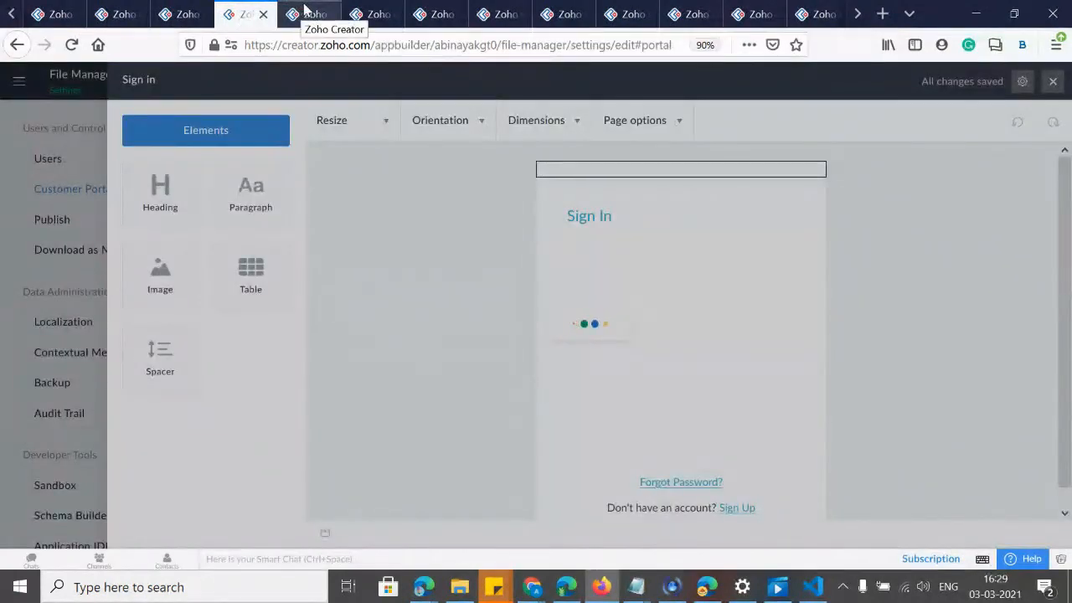
{"action": "left_click", "coordinate": [303, 14]}
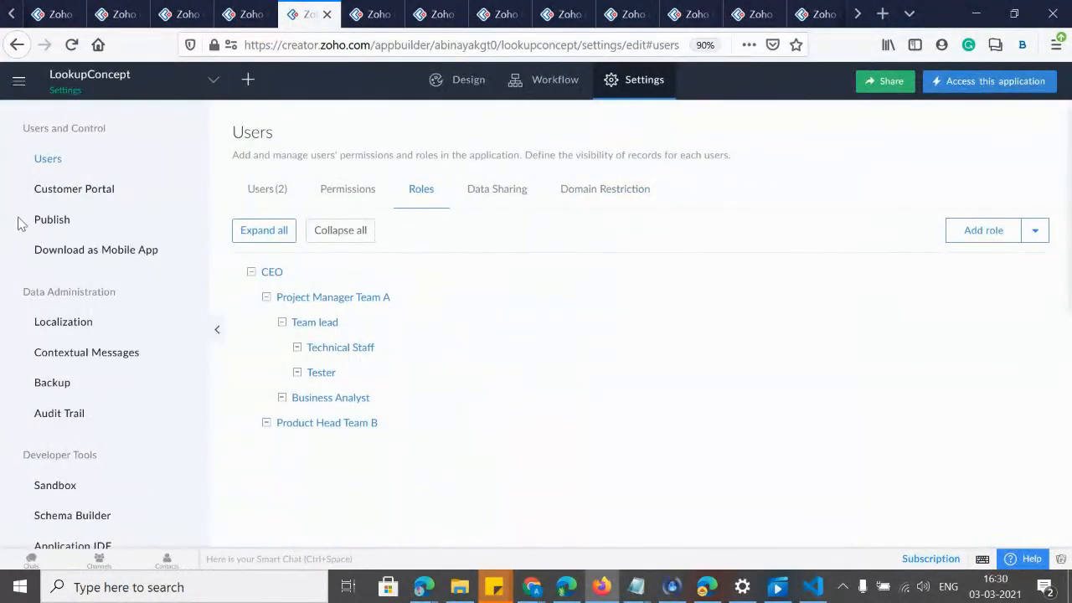
{"action": "left_click", "coordinate": [70, 189]}
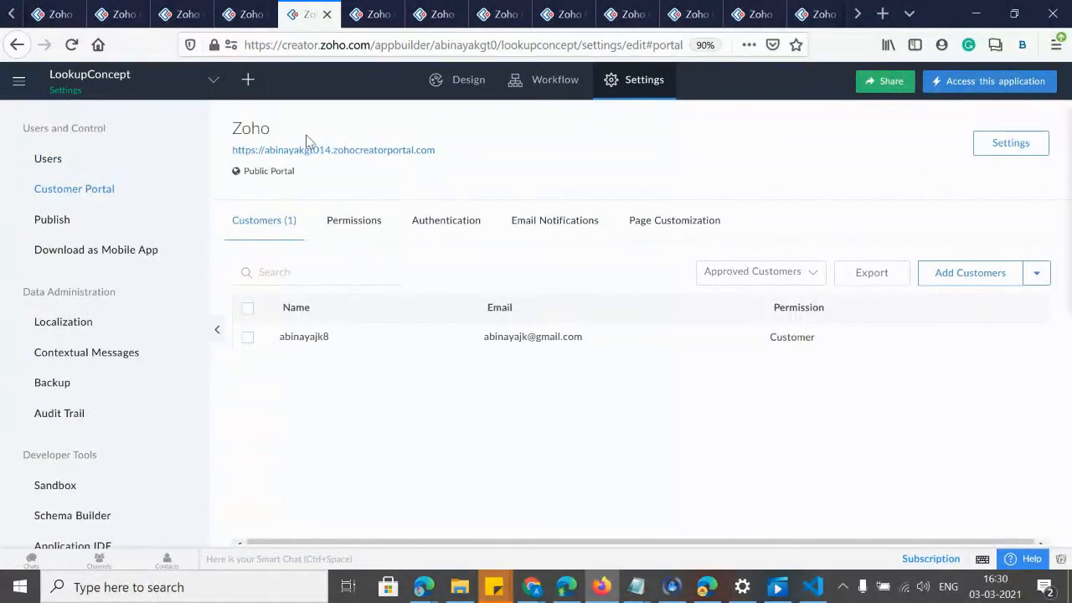
{"action": "left_click", "coordinate": [1009, 143]}
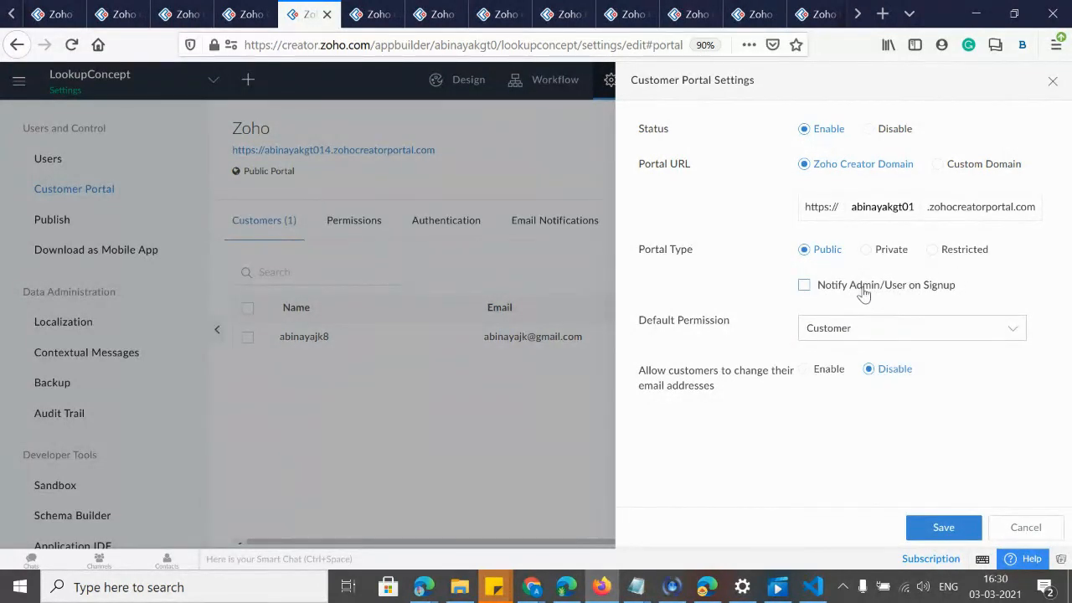
Turn on Notify Admin/User on Signup and keep Customer as the default permission.
{"action": "left_click", "coordinate": [803, 286]}
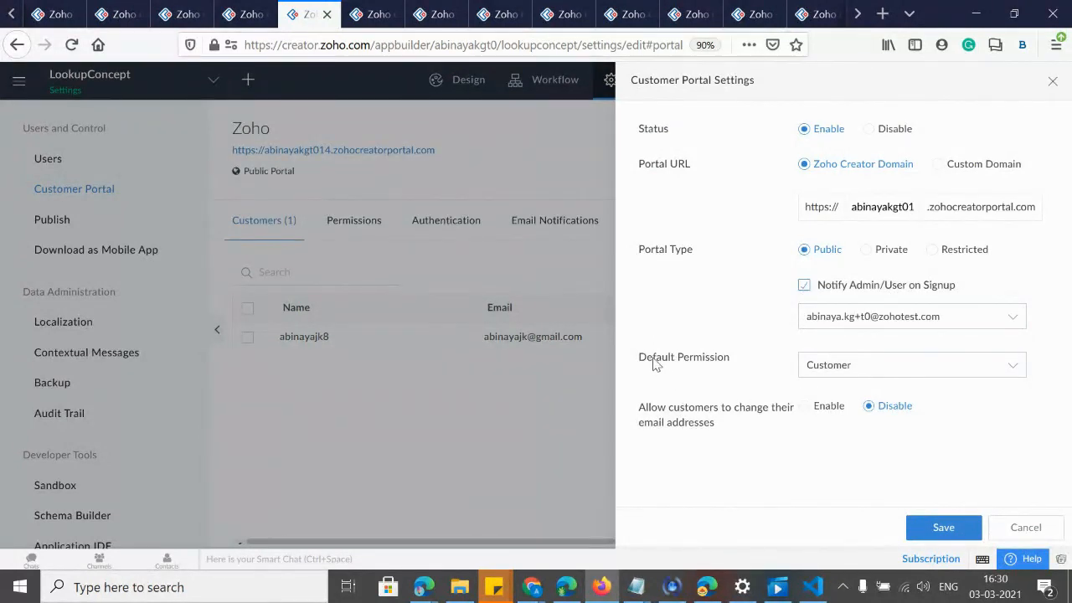
{"action": "left_click", "coordinate": [894, 371]}
{"action": "left_click", "coordinate": [693, 390]}
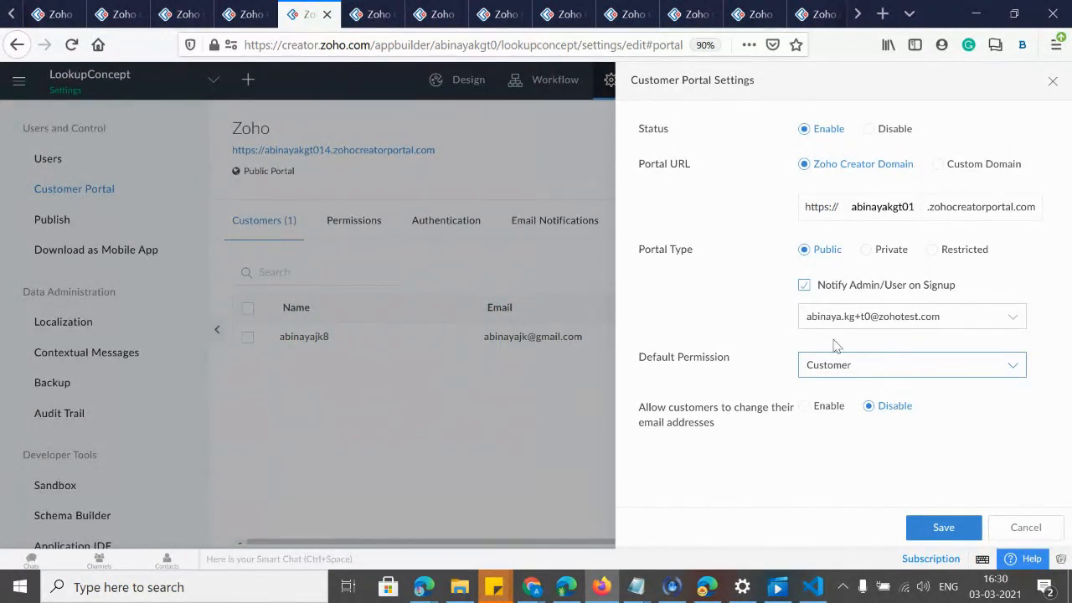
Try Private, then set Restricted with signup-approval notification and Zoho CRM Contact auto-approve, and close settings.
{"action": "left_click", "coordinate": [867, 252]}
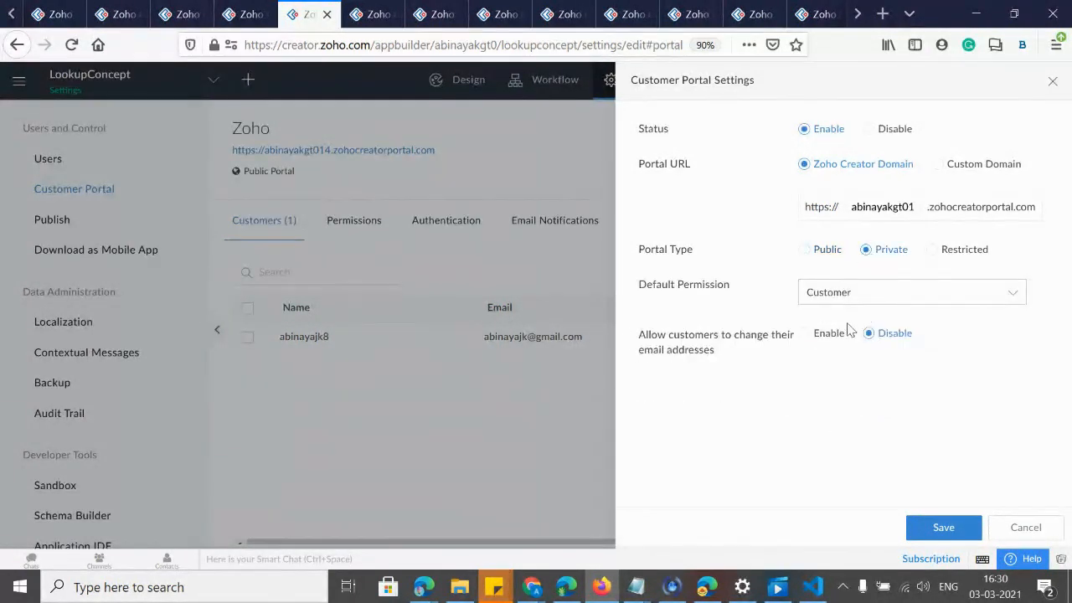
{"action": "left_click", "coordinate": [935, 253]}
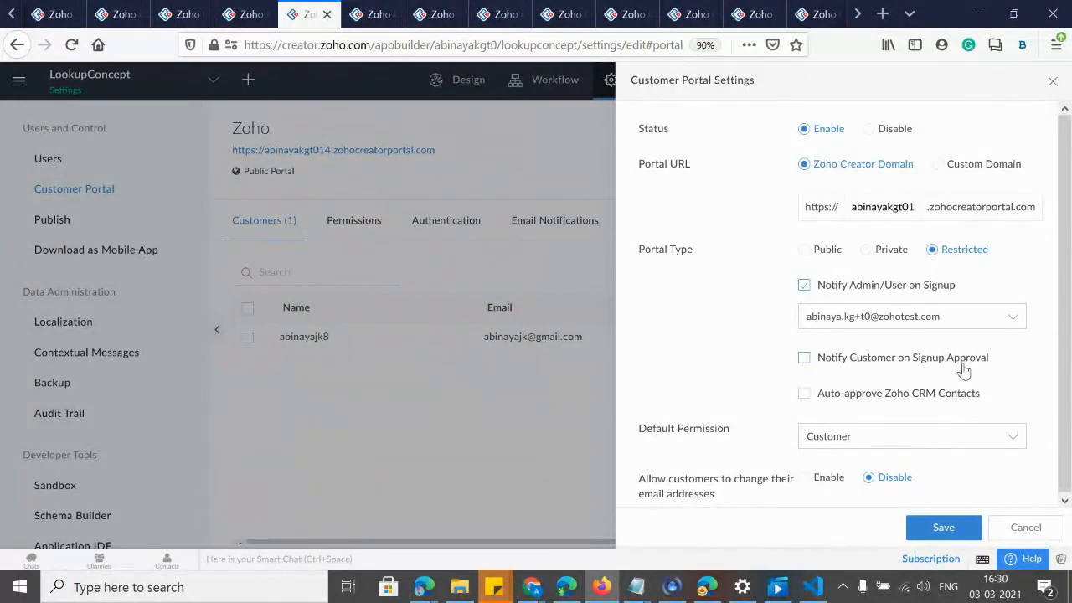
{"action": "left_click", "coordinate": [804, 360]}
{"action": "left_click", "coordinate": [804, 393]}
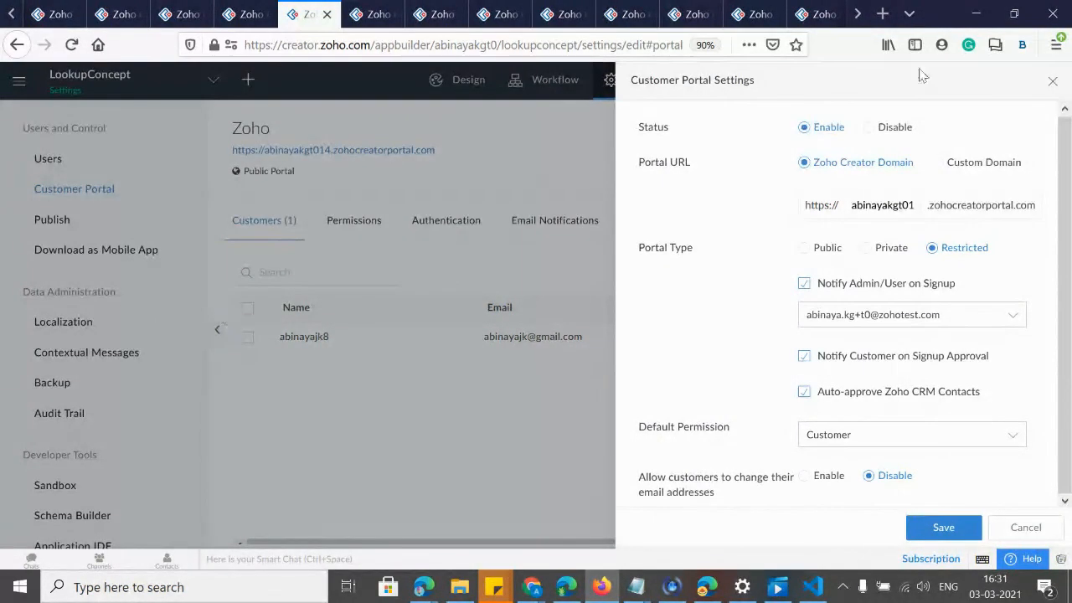
{"action": "left_click", "coordinate": [1053, 81]}
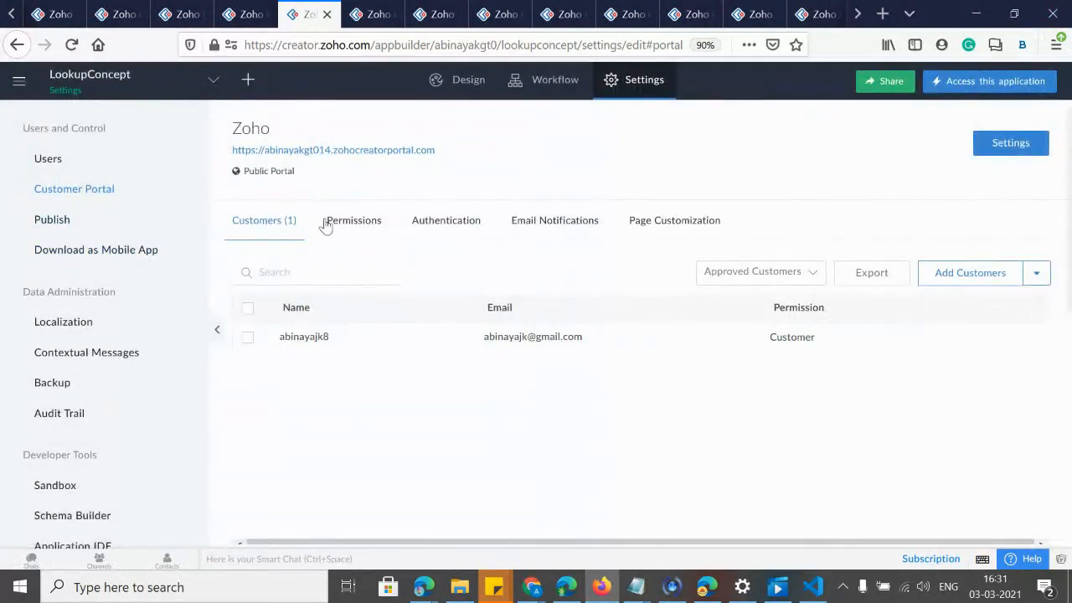